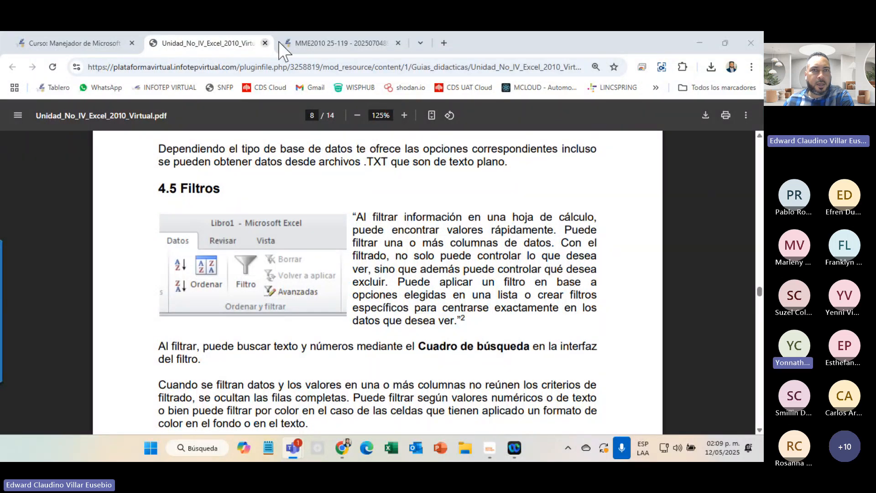
- Show the "Como utilizar los filtros" lesson page and its sample payroll table
{"action": "left_click", "coordinate": [325, 44]}
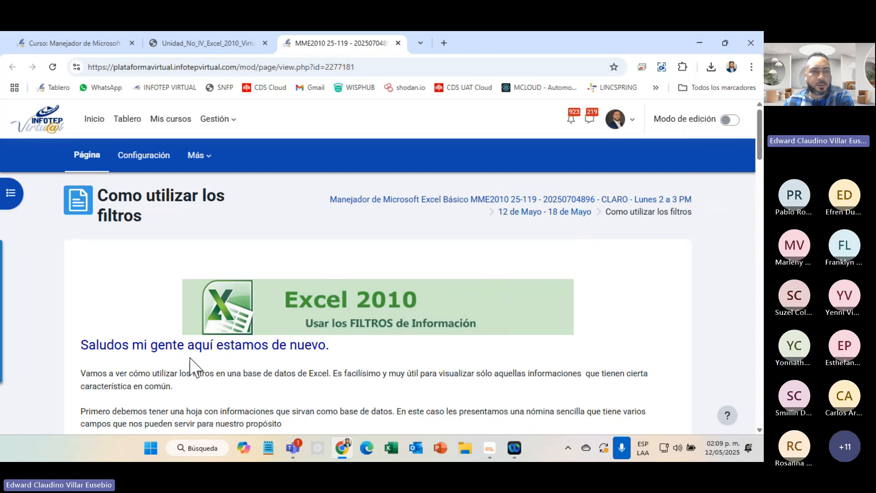
{"action": "scroll", "coordinate": [196, 372], "scroll_direction": "down", "scroll_amount": 5}
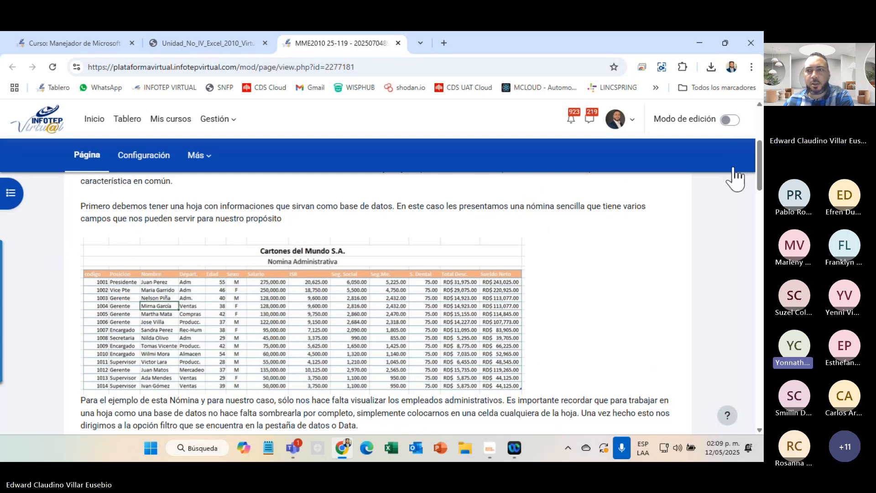
- Check the Teams meeting window and return to the filters lesson in the browser
{"action": "key", "text": "alt+Tab"}
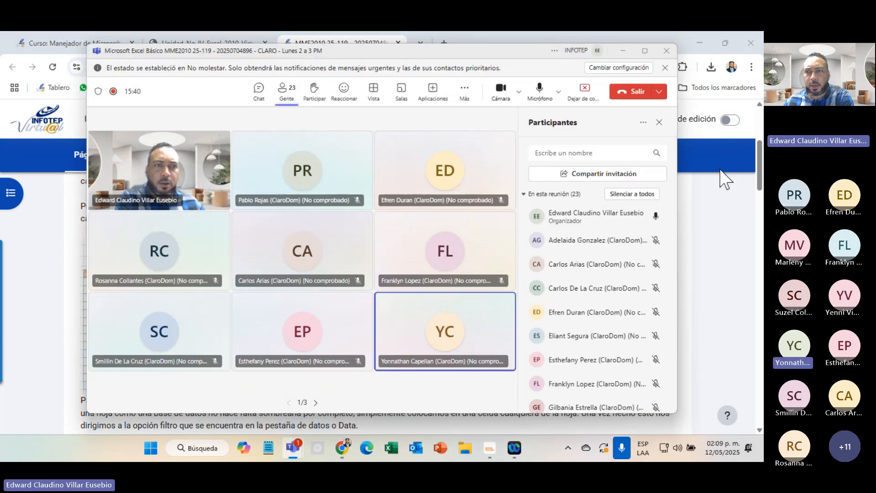
{"action": "left_click", "coordinate": [632, 205]}
{"action": "left_click", "coordinate": [446, 251]}
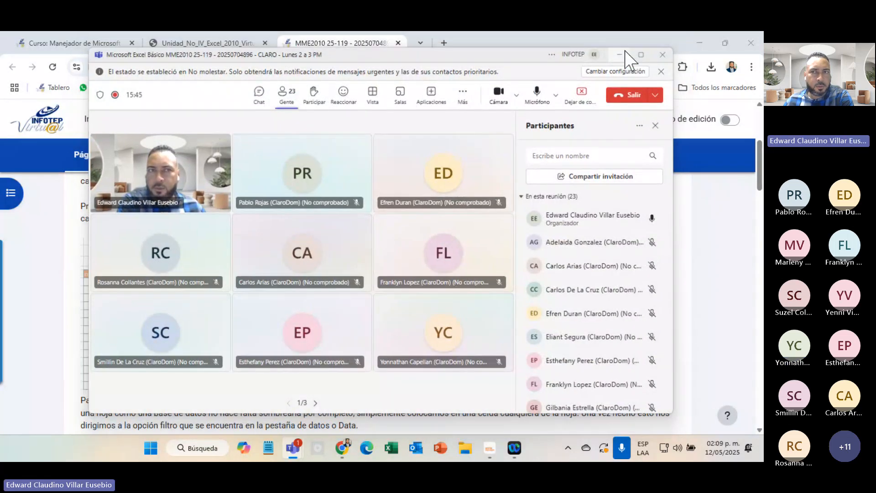
{"action": "left_click", "coordinate": [624, 53]}
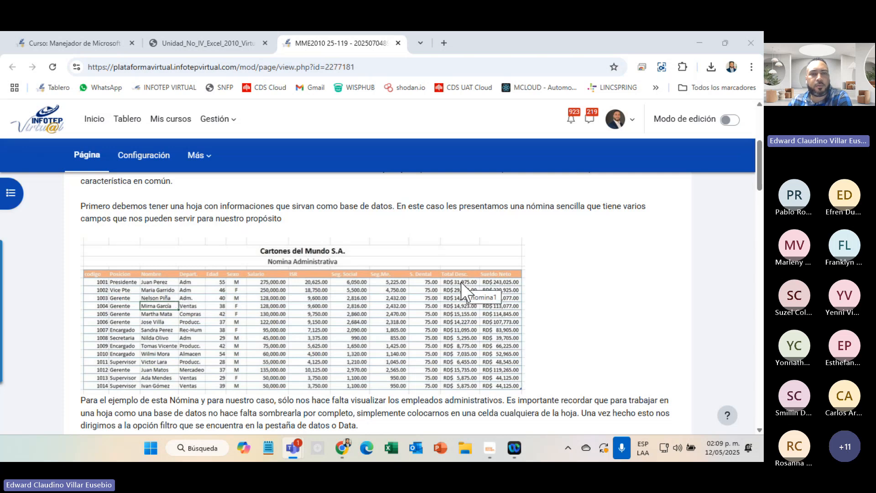
- Enlarge the lesson page to 125% and examine the Cartones del Mundo S.A. payroll table
{"action": "scroll", "coordinate": [460, 285], "scroll_direction": "down", "scroll_amount": 4}
{"action": "scroll", "coordinate": [463, 294], "scroll_direction": "up", "scroll_amount": 5}
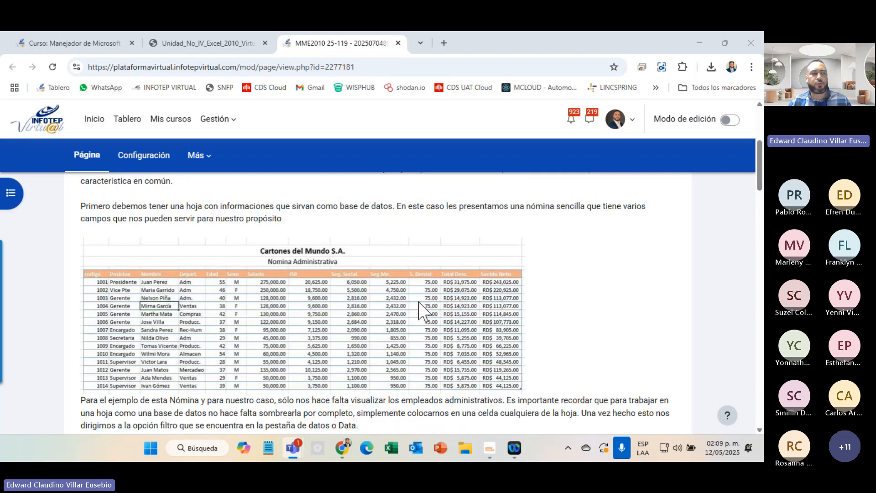
{"action": "scroll", "coordinate": [324, 349], "scroll_direction": "up", "scroll_amount": 1, "text": "ctrl"}
{"action": "scroll", "coordinate": [322, 349], "scroll_direction": "up", "scroll_amount": 1, "text": "ctrl"}
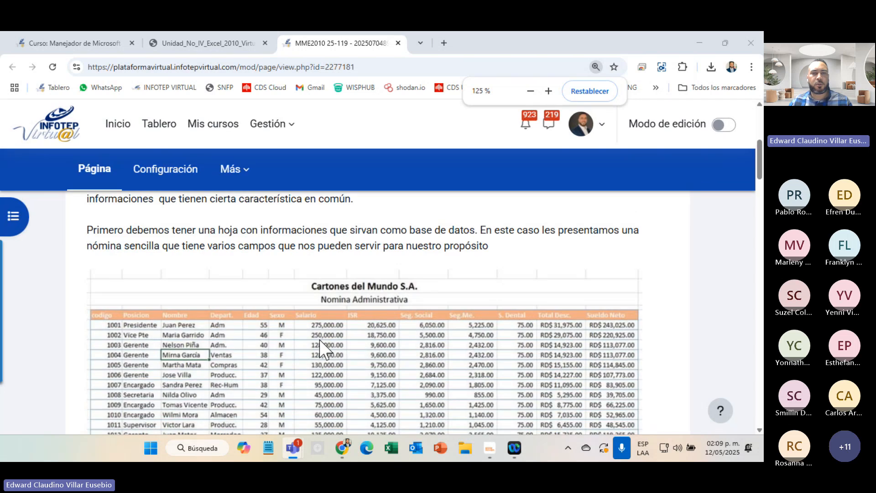
{"action": "scroll", "coordinate": [323, 347], "scroll_direction": "down", "scroll_amount": 3}
{"action": "scroll", "coordinate": [325, 335], "scroll_direction": "up", "scroll_amount": 3}
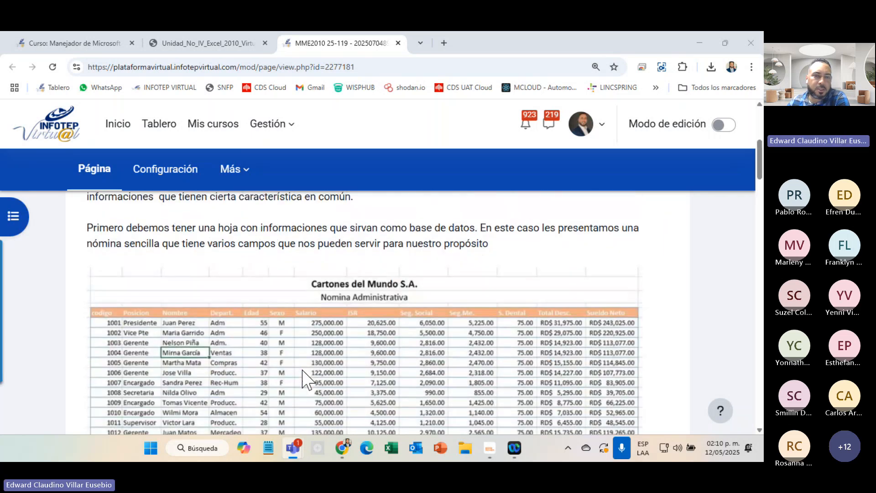
- Review how the lesson turns on the filter for the payroll table and adds arrows to its headings
{"action": "scroll", "coordinate": [206, 320], "scroll_direction": "down", "scroll_amount": 8}
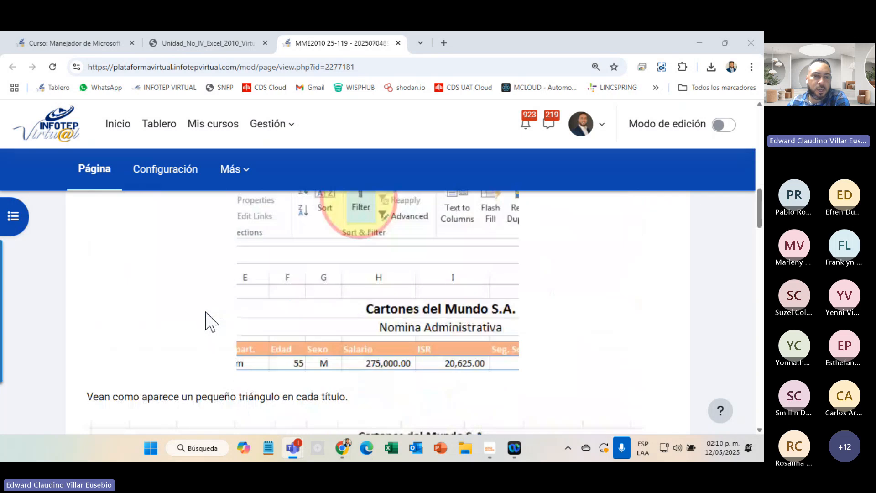
{"action": "scroll", "coordinate": [355, 289], "scroll_direction": "up", "scroll_amount": 4}
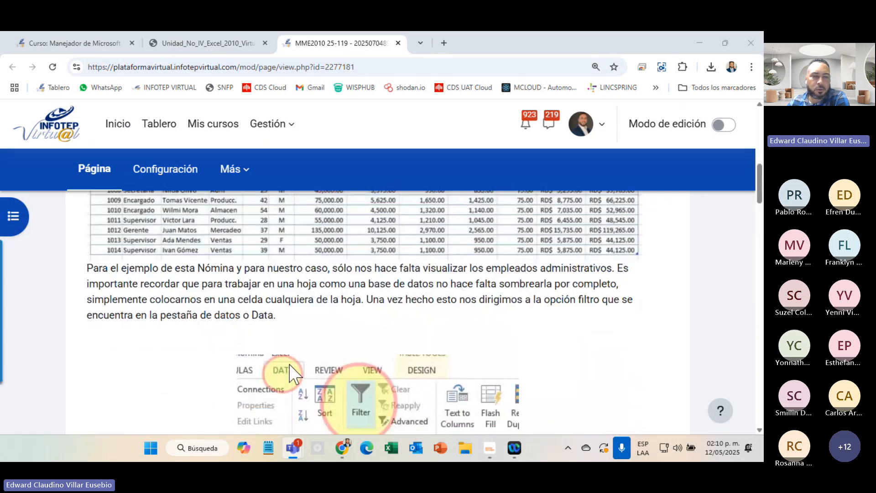
{"action": "scroll", "coordinate": [356, 415], "scroll_direction": "down", "scroll_amount": 4}
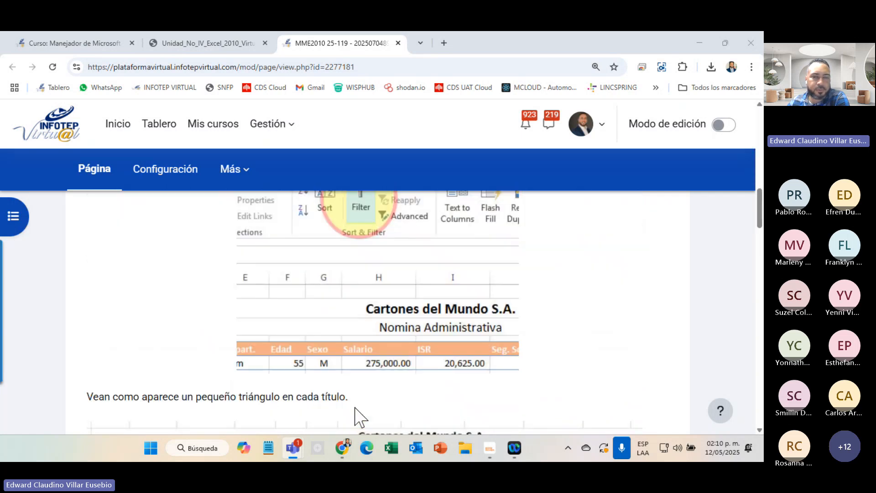
{"action": "scroll", "coordinate": [356, 413], "scroll_direction": "down", "scroll_amount": 1}
{"action": "scroll", "coordinate": [355, 413], "scroll_direction": "down", "scroll_amount": 3}
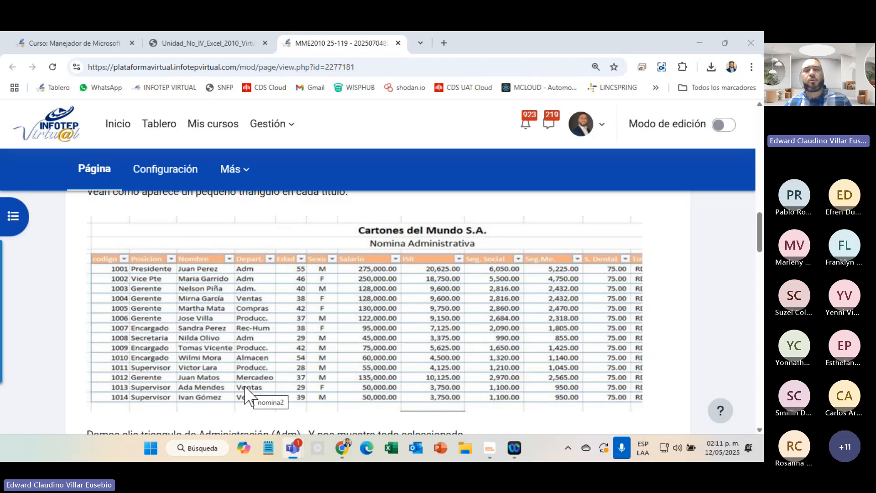
- Read the lesson's instructions for filtering the Depart. column by Adm and for restoring all the data
{"action": "scroll", "coordinate": [367, 406], "scroll_direction": "down", "scroll_amount": 9}
{"action": "scroll", "coordinate": [274, 333], "scroll_direction": "up", "scroll_amount": 4}
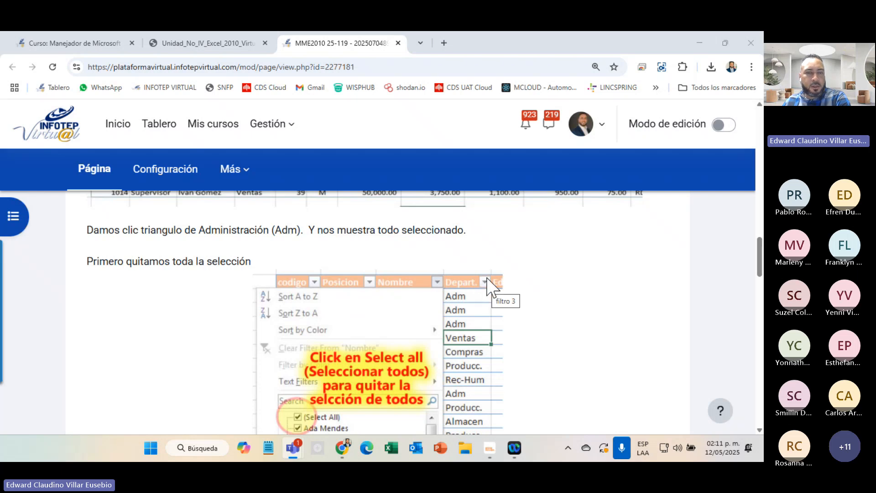
{"action": "scroll", "coordinate": [487, 285], "scroll_direction": "down", "scroll_amount": 4}
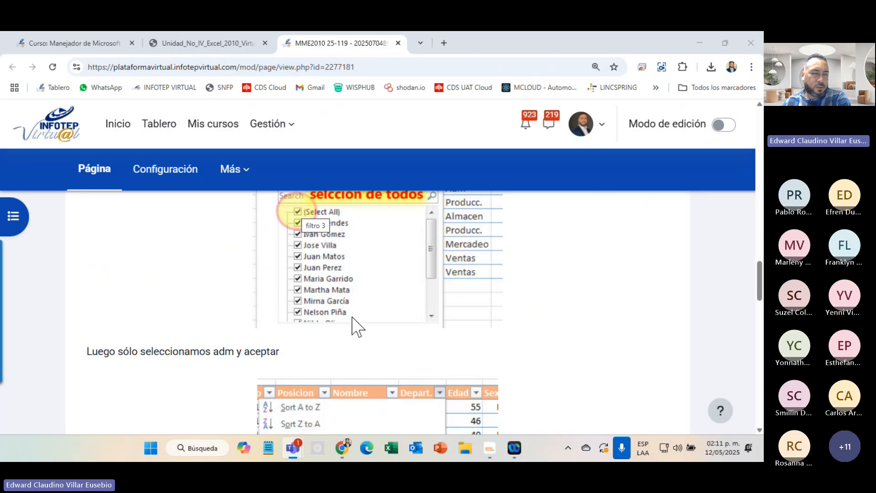
{"action": "scroll", "coordinate": [342, 340], "scroll_direction": "down", "scroll_amount": 4}
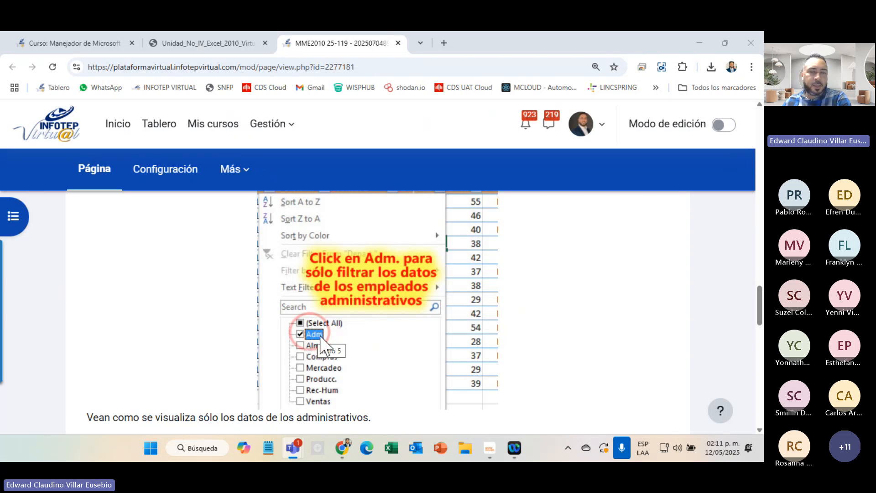
{"action": "scroll", "coordinate": [321, 343], "scroll_direction": "down", "scroll_amount": 5}
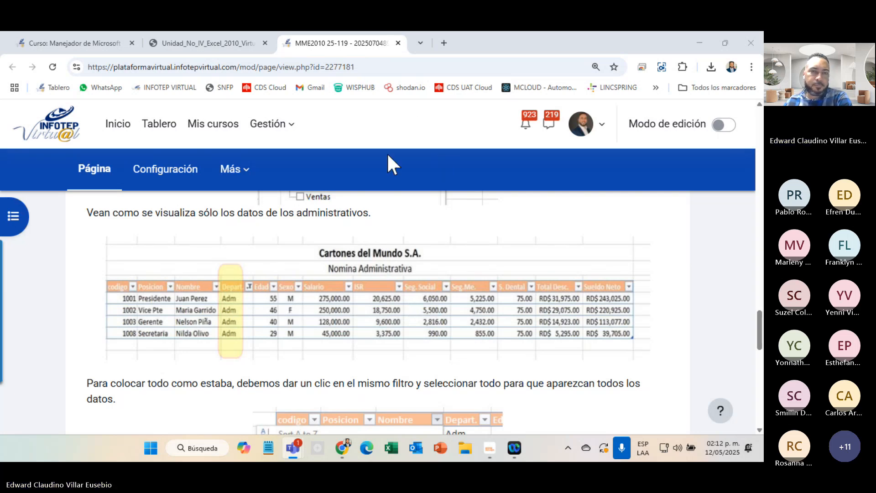
{"action": "scroll", "coordinate": [348, 254], "scroll_direction": "down", "scroll_amount": 4}
{"action": "scroll", "coordinate": [348, 244], "scroll_direction": "down", "scroll_amount": 4}
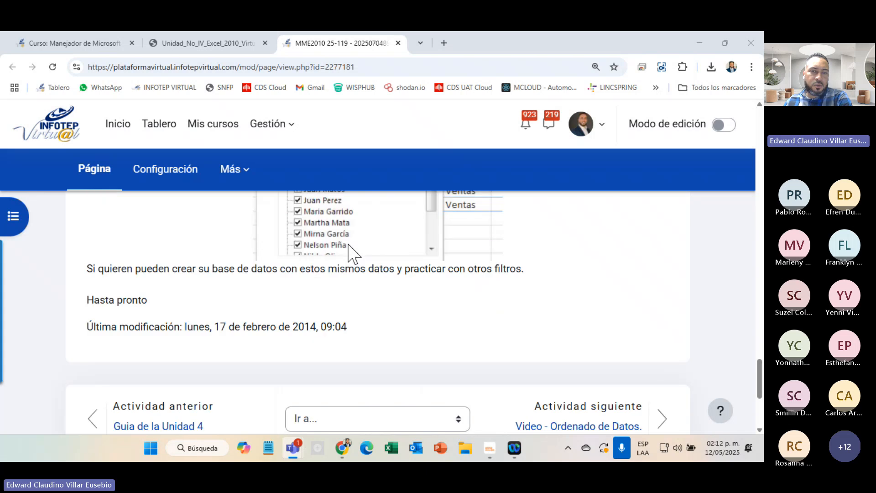
{"action": "scroll", "coordinate": [342, 244], "scroll_direction": "up", "scroll_amount": 8}
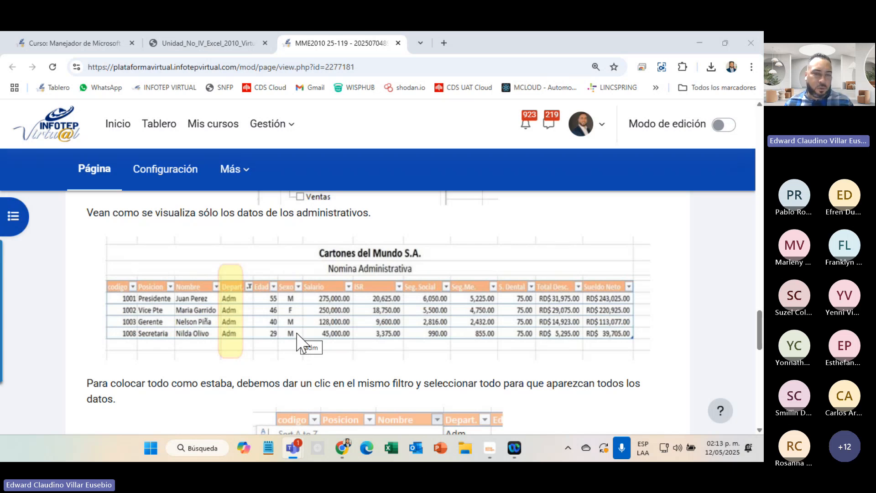
{"action": "scroll", "coordinate": [298, 335], "scroll_direction": "down", "scroll_amount": 10}
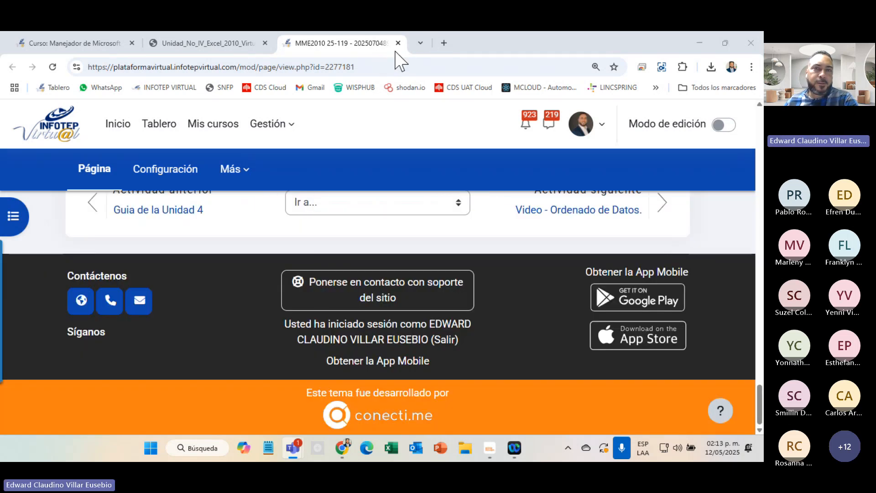
- Close the filters lesson and the Unidad IV PDF guide, and return to the course page
{"action": "left_click", "coordinate": [397, 42]}
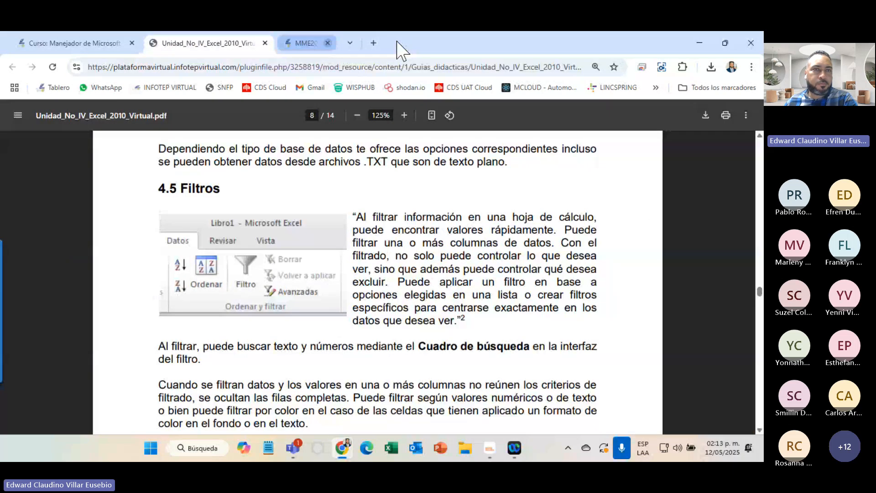
{"action": "key", "text": "ctrl+w"}
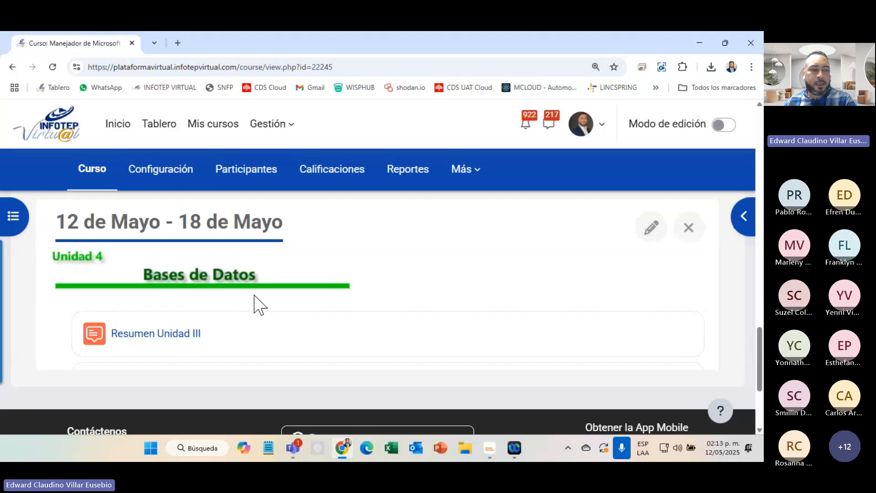
{"action": "key", "text": "ctrl+plus"}
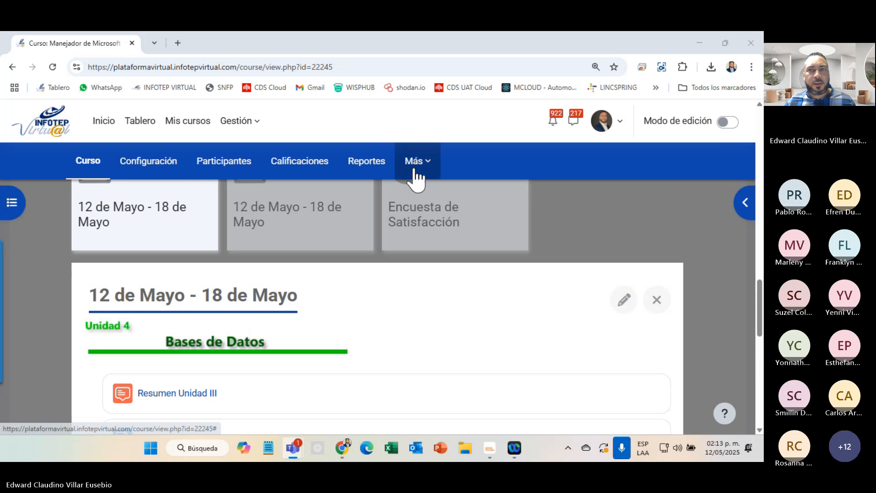
{"action": "key", "text": "ctrl+minus"}
- Download "Actividad Practica 1 Unidad 4" from the Unidad 4 activities and open the workbook in Excel
{"action": "scroll", "coordinate": [322, 344], "scroll_direction": "down", "scroll_amount": 4}
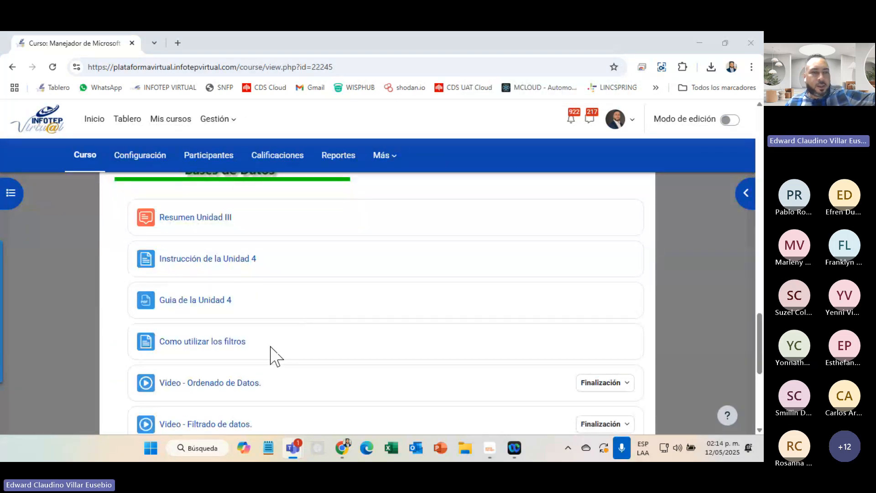
{"action": "scroll", "coordinate": [155, 365], "scroll_direction": "down", "scroll_amount": 4}
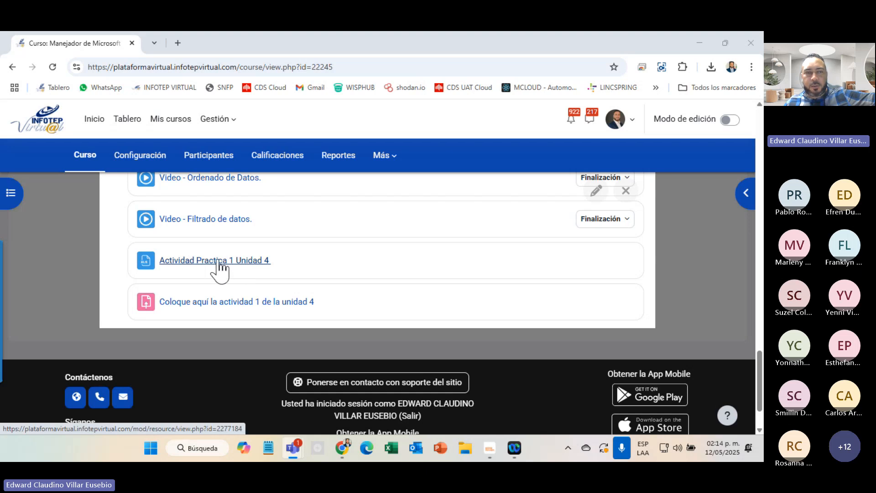
{"action": "left_click", "coordinate": [241, 262]}
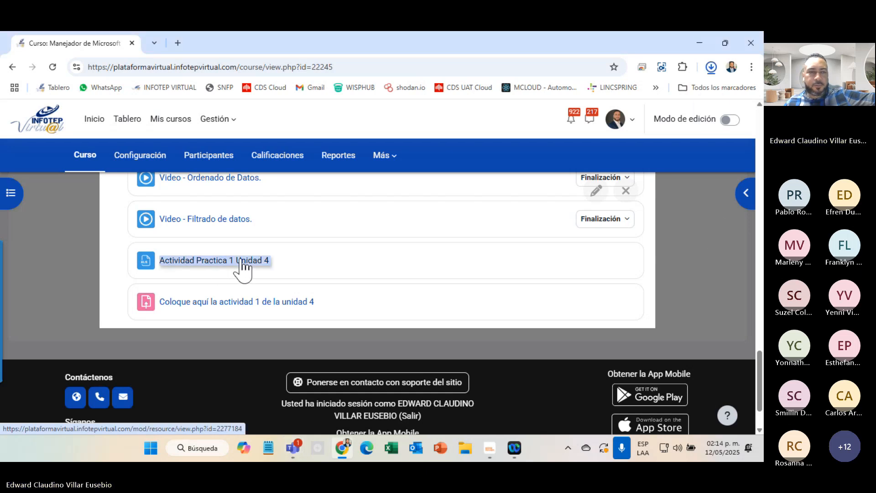
{"action": "left_click", "coordinate": [594, 98]}
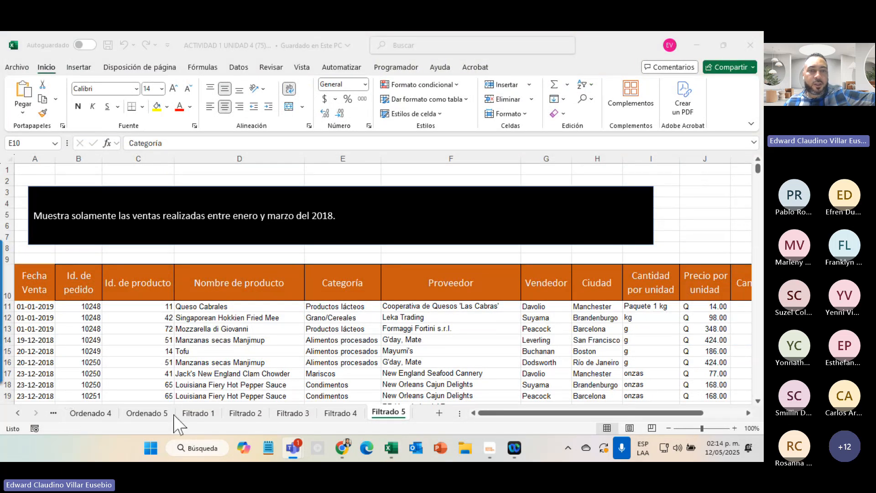
- Go back through the workbook's sheets and display the Ordenado 1 sheet
{"action": "left_click", "coordinate": [17, 413]}
{"action": "left_click", "coordinate": [49, 415]}
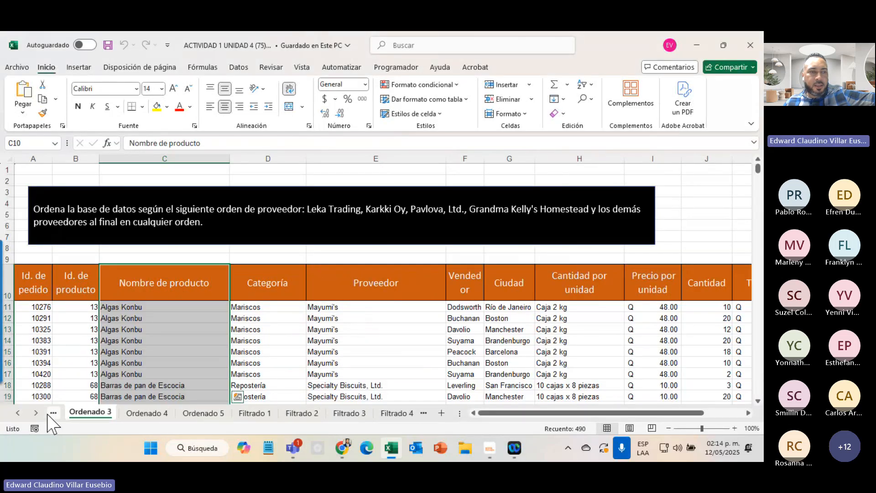
{"action": "left_click", "coordinate": [52, 414]}
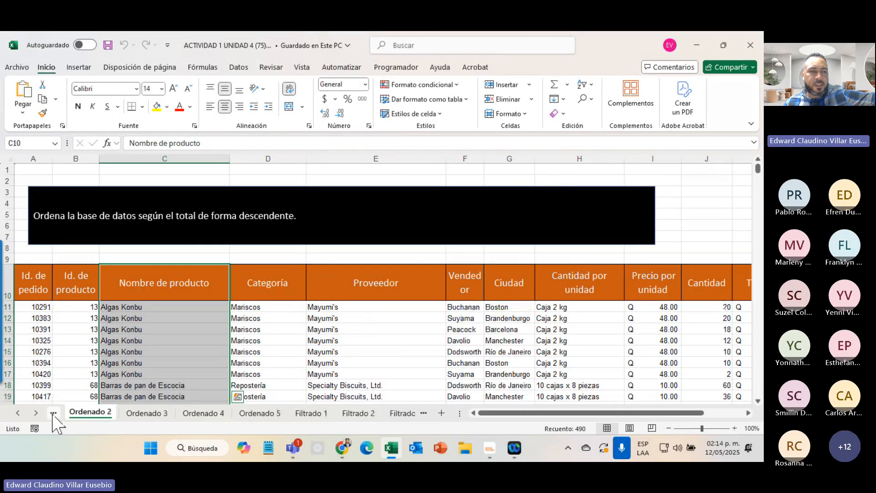
{"action": "left_click", "coordinate": [17, 413]}
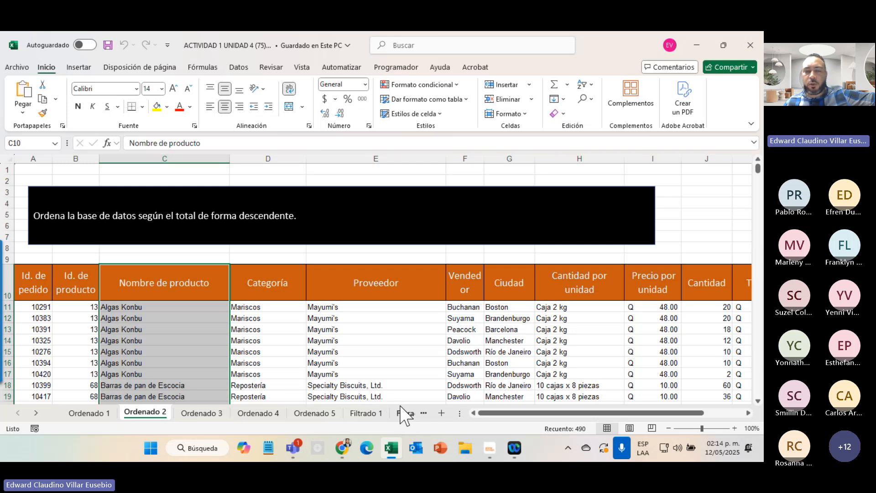
{"action": "left_click", "coordinate": [78, 416]}
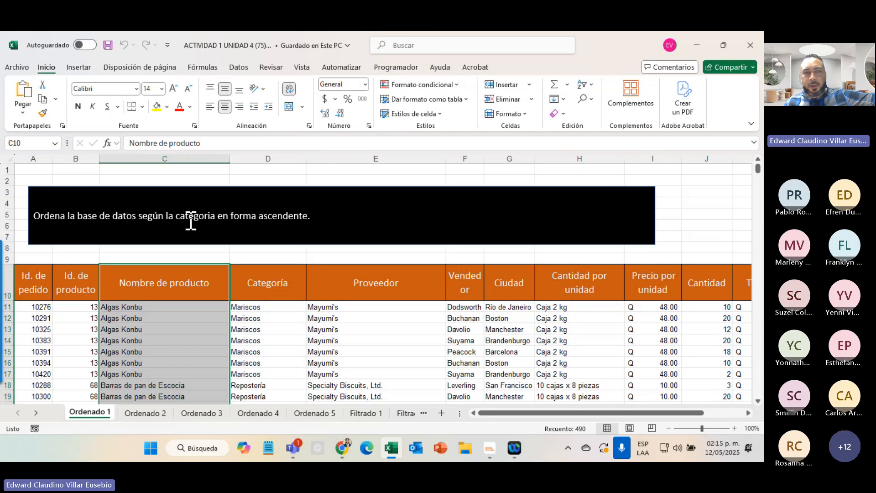
- Select the Categoría data from D11 down to the last record and display its sort options
{"action": "left_click", "coordinate": [254, 307]}
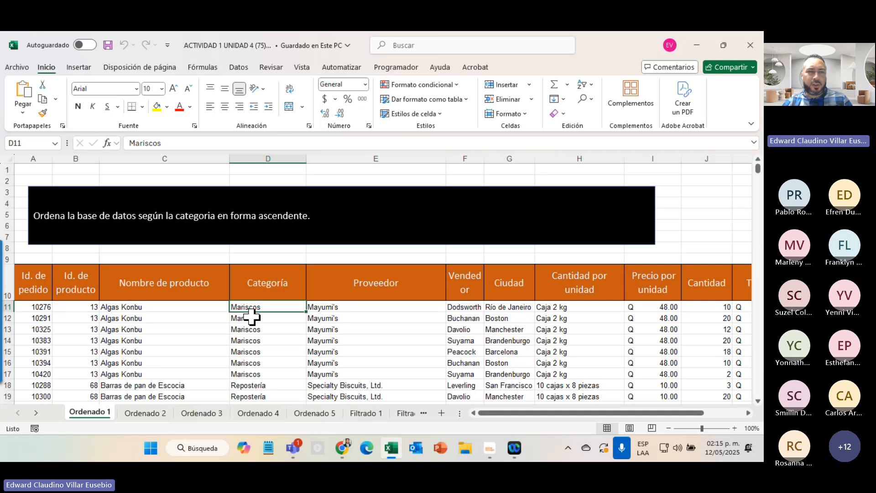
{"action": "left_click_drag", "start_coordinate": [251, 316], "coordinate": [257, 318]}
{"action": "scroll", "coordinate": [257, 318], "scroll_direction": "up", "scroll_amount": 20}
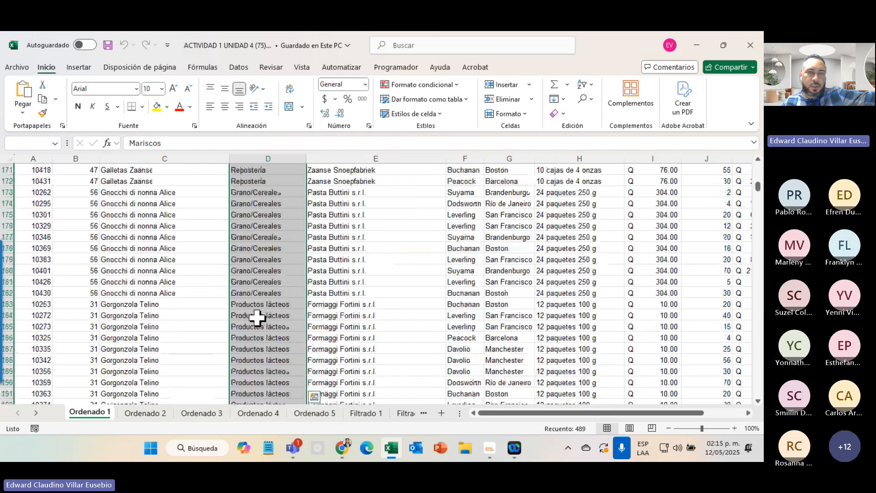
{"action": "scroll", "coordinate": [257, 318], "scroll_direction": "up", "scroll_amount": 20}
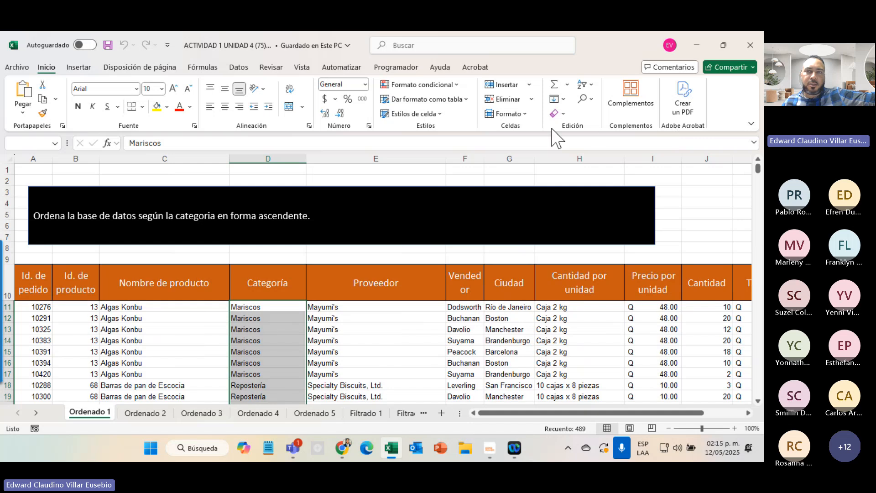
{"action": "left_click", "coordinate": [585, 85]}
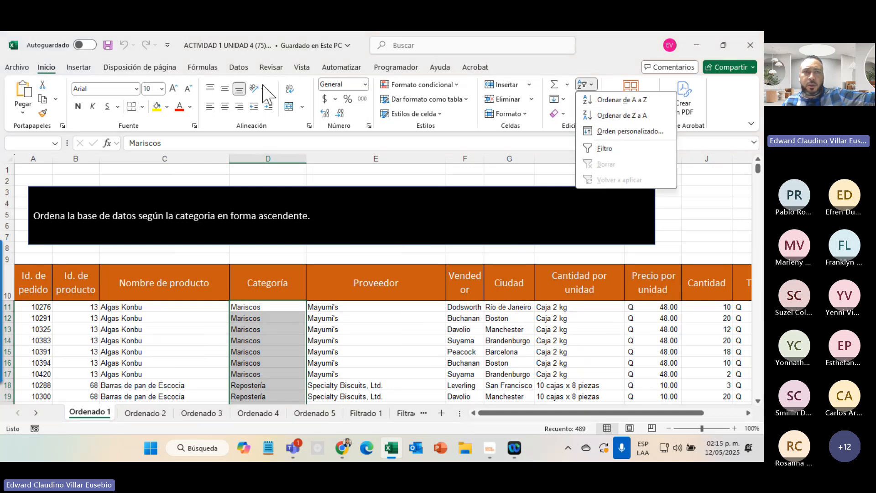
- Compare the sort and filter commands in the data tools with the A to Z options offered for Categoría
{"action": "left_click", "coordinate": [238, 67]}
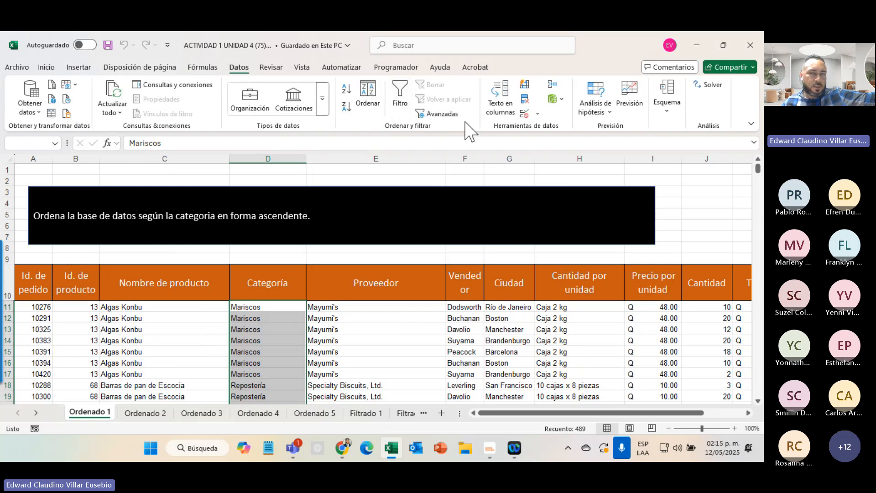
{"action": "left_click", "coordinate": [46, 68]}
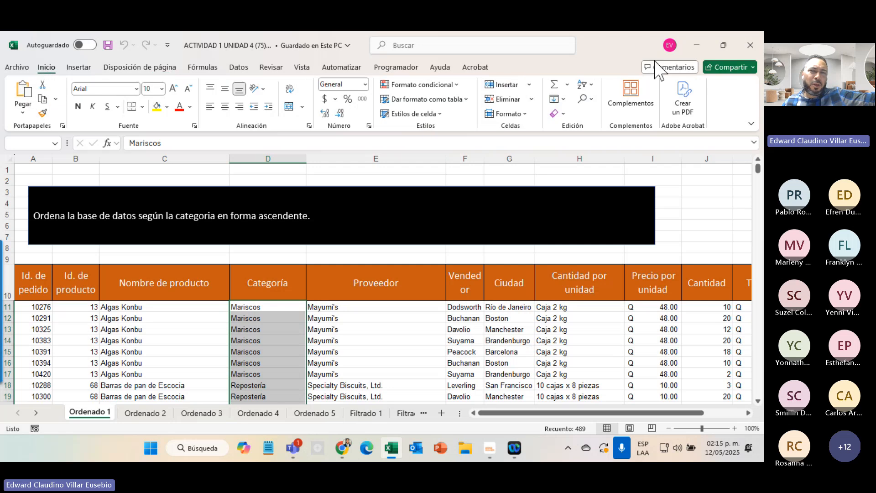
{"action": "left_click", "coordinate": [585, 84]}
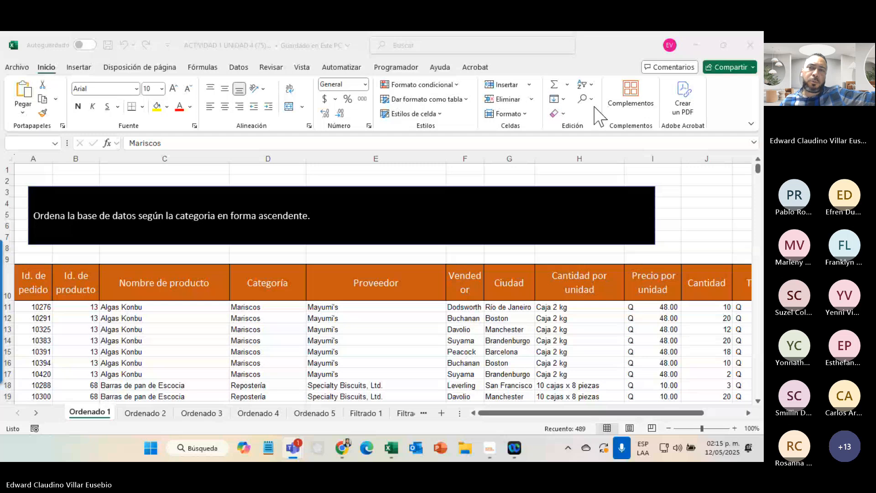
{"action": "left_click", "coordinate": [596, 116]}
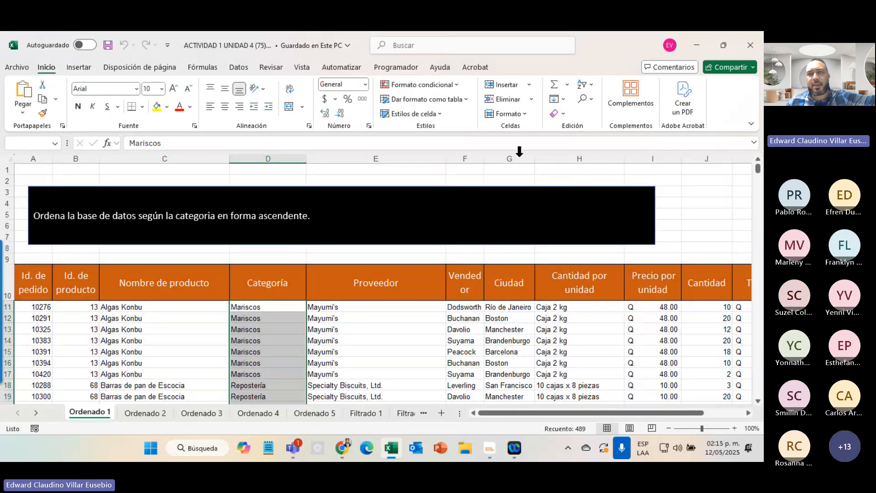
{"action": "left_click", "coordinate": [592, 87]}
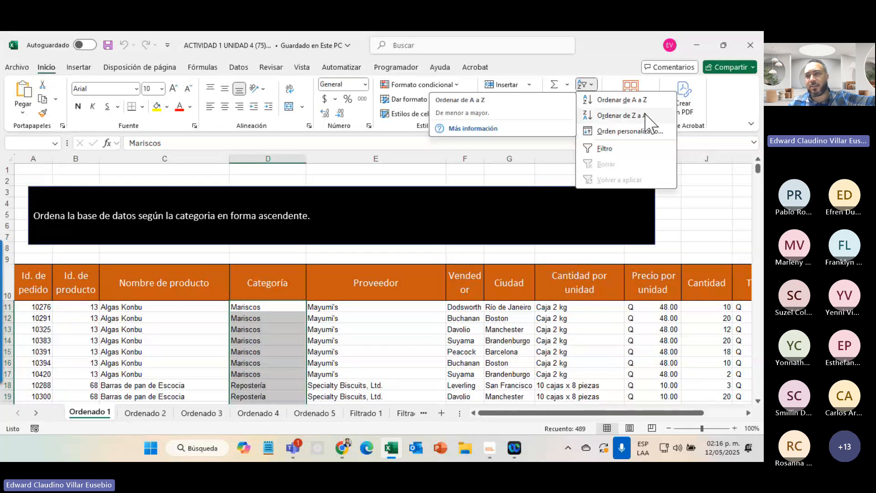
{"action": "left_click", "coordinate": [644, 303]}
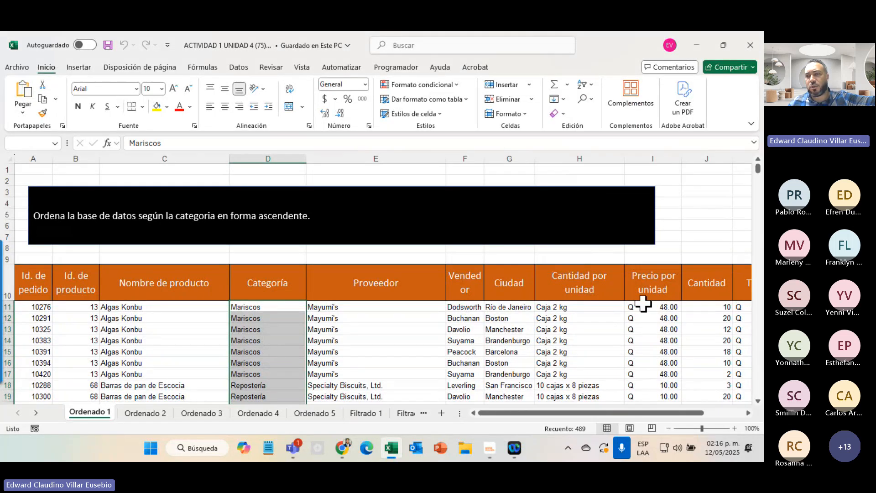
- Select the unit prices in I11:I14 and check which sort options are offered for numbers
{"action": "left_click_drag", "start_coordinate": [647, 303], "coordinate": [652, 340]}
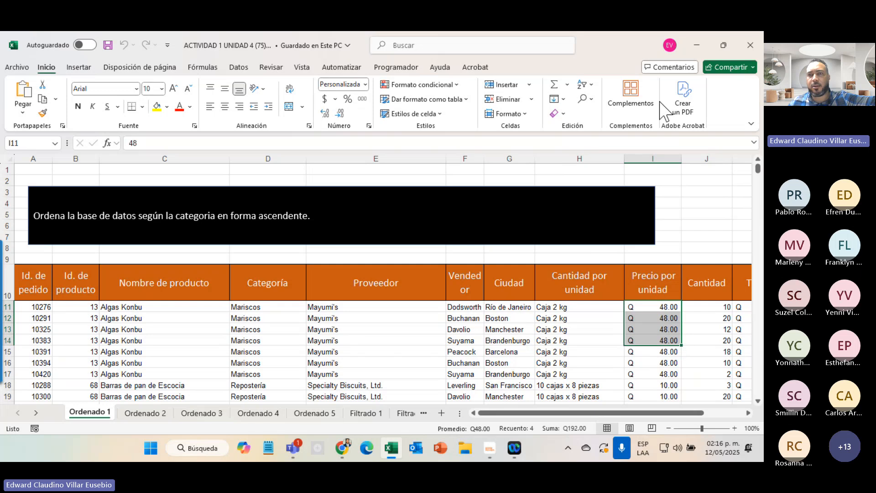
{"action": "left_click", "coordinate": [590, 85]}
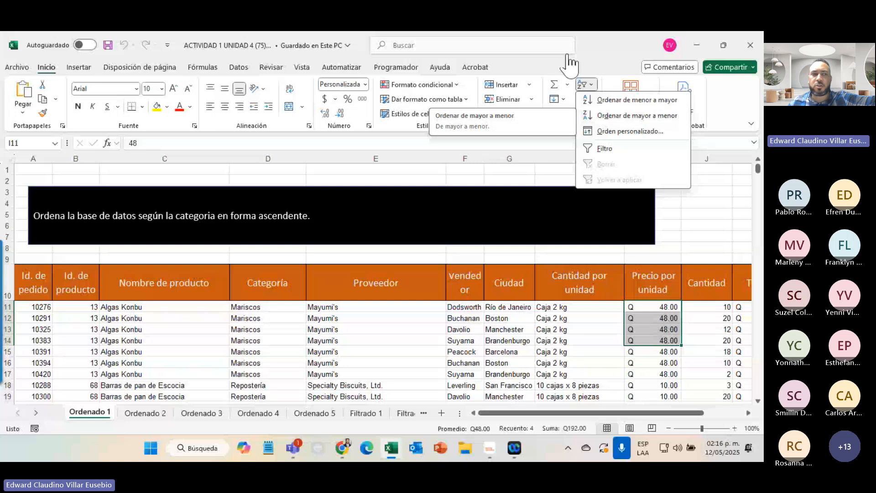
{"action": "left_click", "coordinate": [552, 422]}
{"action": "left_click_drag", "start_coordinate": [570, 412], "coordinate": [524, 414]}
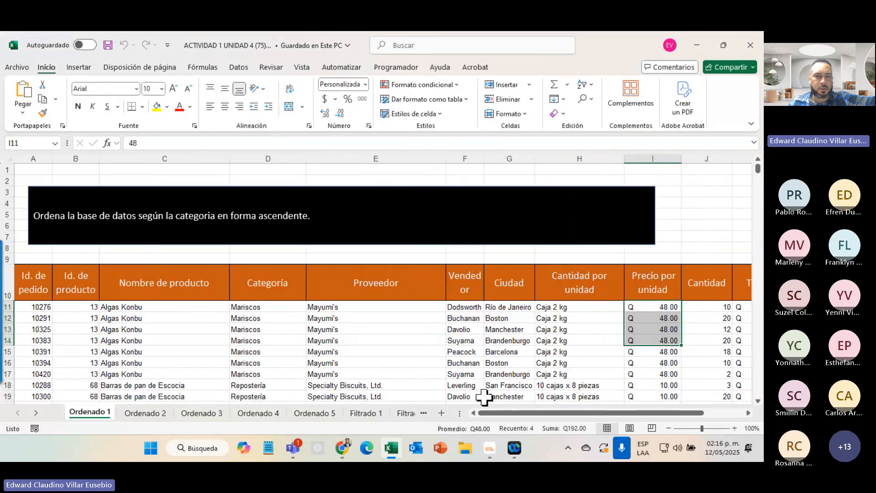
- On the Filtrado 3 sheet, select the sale dates in A11:A17 and check which sort options are offered for dates
{"action": "left_click", "coordinate": [405, 413]}
{"action": "left_click", "coordinate": [403, 413]}
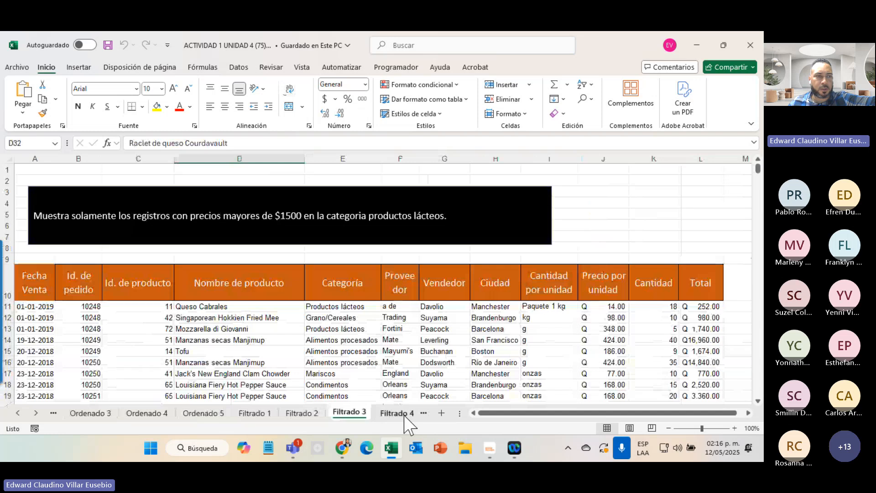
{"action": "left_click_drag", "start_coordinate": [24, 308], "coordinate": [27, 373]}
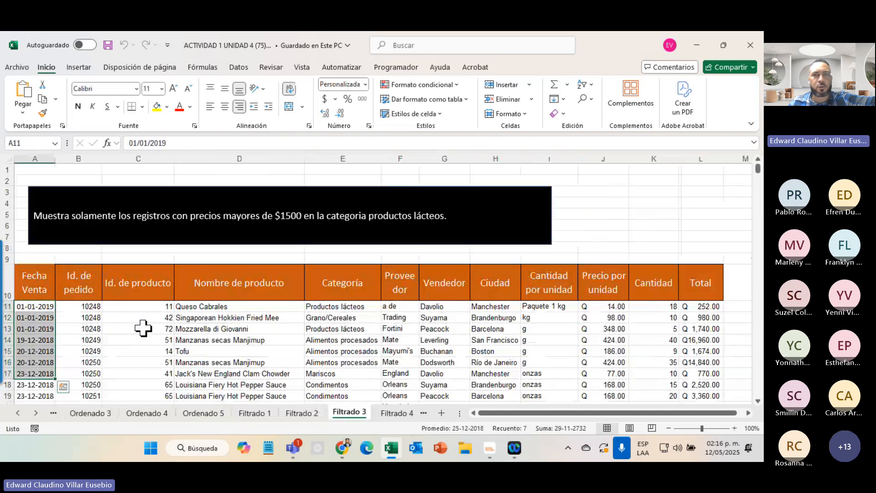
{"action": "left_click", "coordinate": [585, 84]}
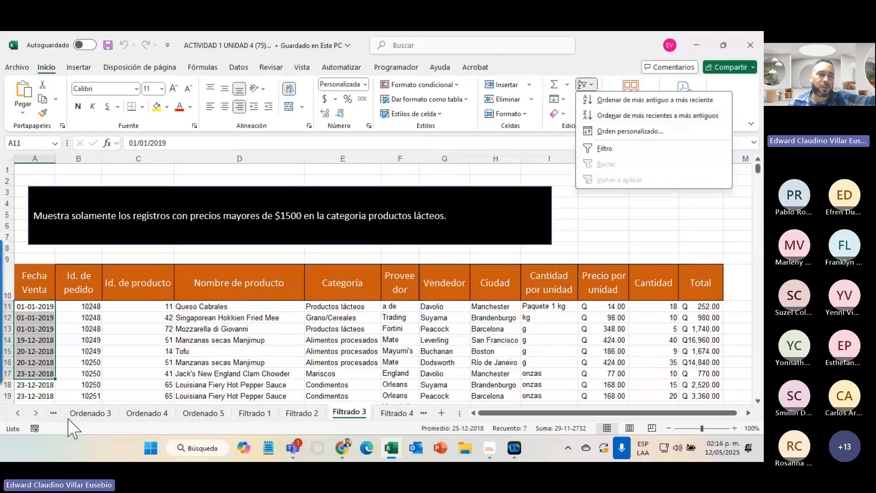
- Return to the Ordenado 1 sheet and review the sort options for the selected unit prices
{"action": "left_click", "coordinate": [88, 415]}
{"action": "left_click", "coordinate": [89, 414]}
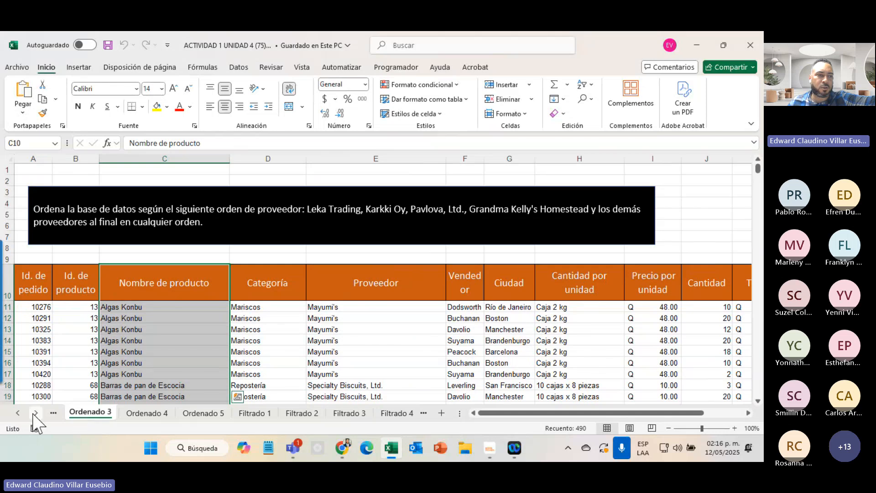
{"action": "left_click", "coordinate": [17, 413]}
{"action": "left_click", "coordinate": [18, 413]}
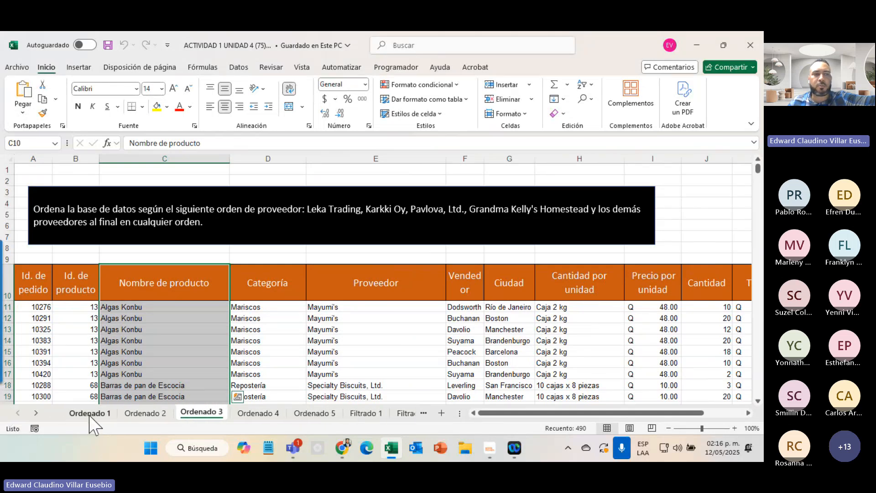
{"action": "left_click", "coordinate": [103, 415]}
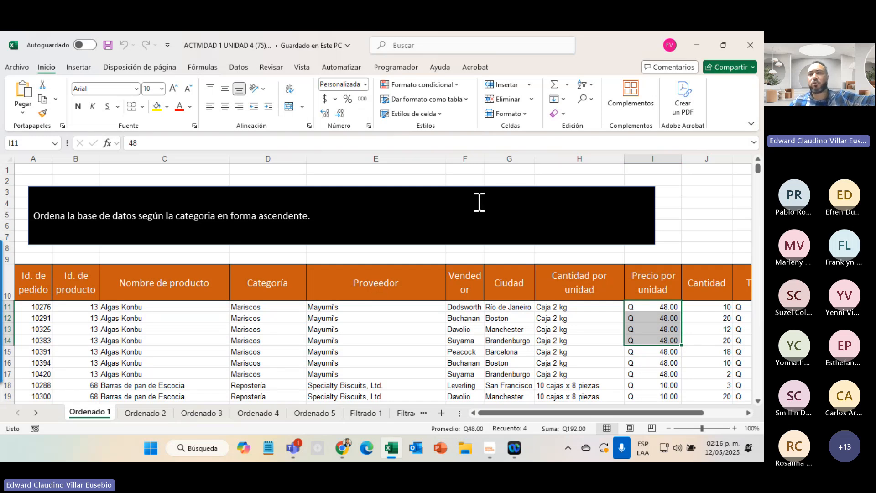
{"action": "left_click", "coordinate": [583, 85]}
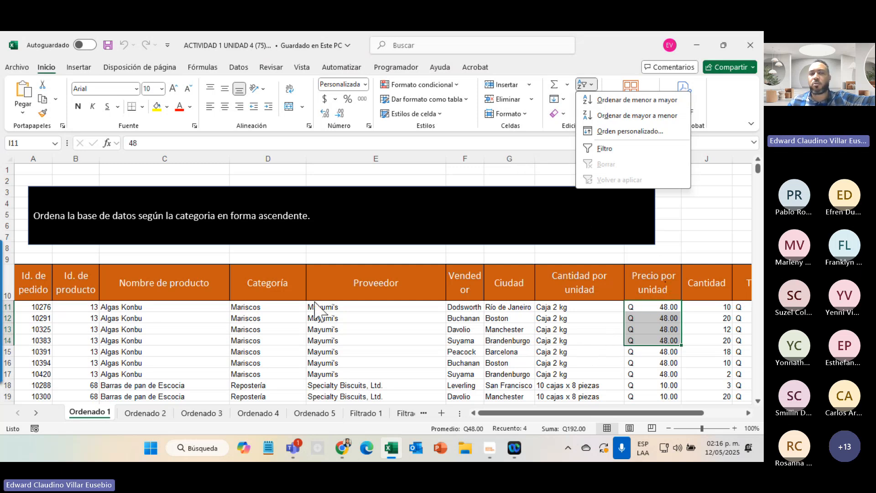
- Select all Categoría values on the Ordenado 1 sheet, from D11 down to the last record
{"action": "left_click", "coordinate": [260, 311]}
{"action": "left_click", "coordinate": [258, 307]}
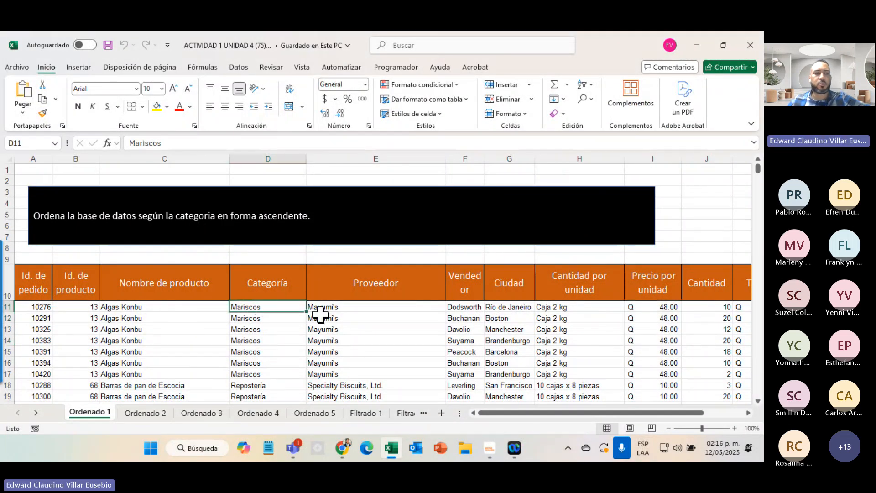
{"action": "key", "text": "ctrl+shift+Down"}
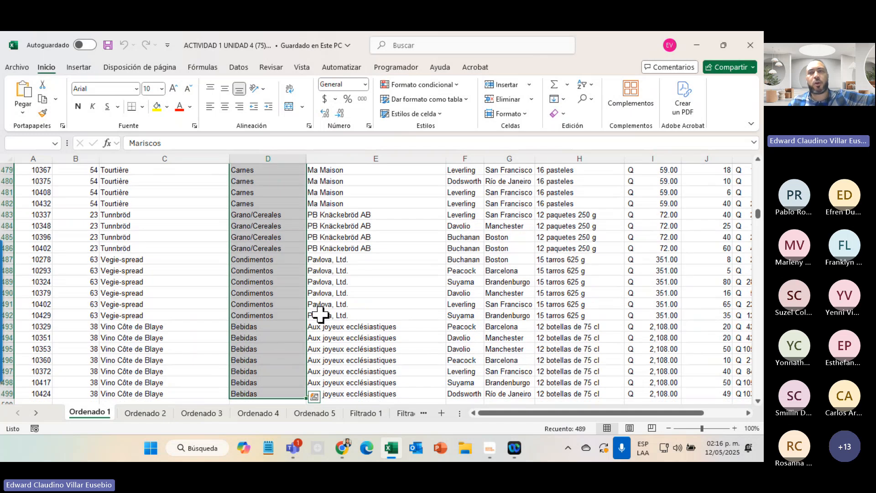
- Sort only the Categoría column from A to Z, continuing with the current selection, and undo that sort
{"action": "left_click", "coordinate": [584, 85]}
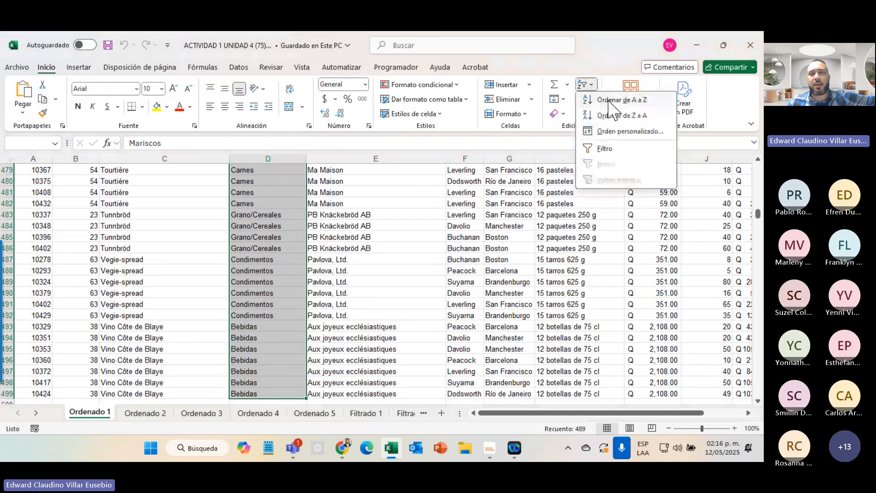
{"action": "left_click", "coordinate": [609, 100]}
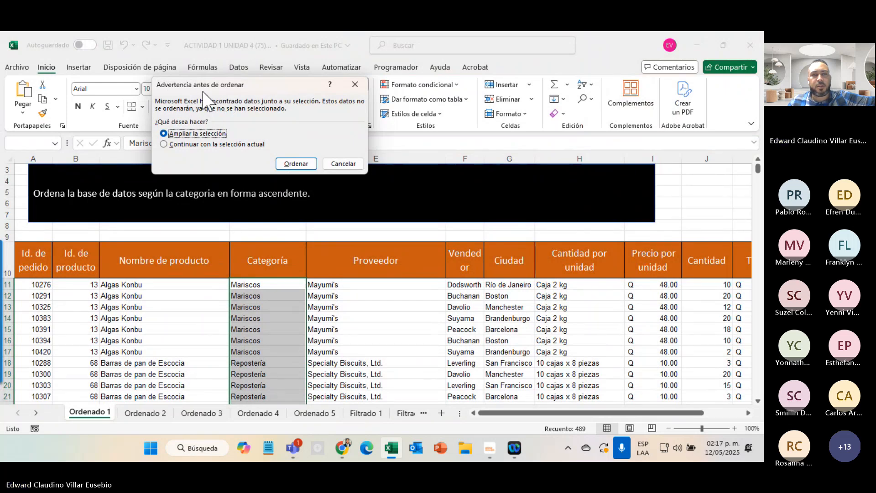
{"action": "left_click_drag", "start_coordinate": [203, 91], "coordinate": [439, 152]}
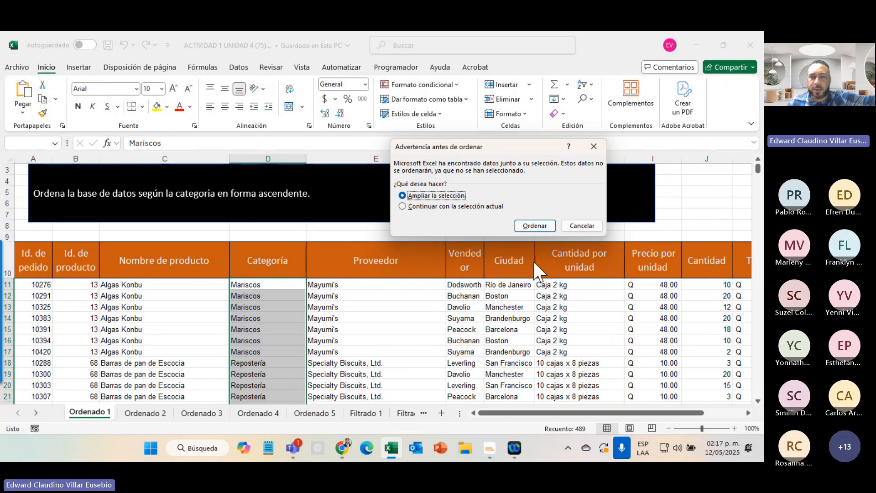
{"action": "left_click", "coordinate": [435, 205]}
{"action": "key", "text": "Return"}
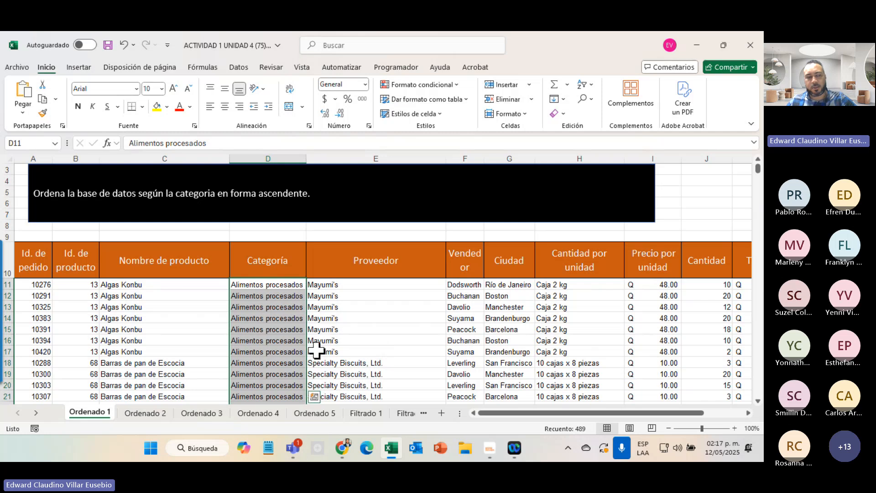
{"action": "key", "text": "ctrl+z"}
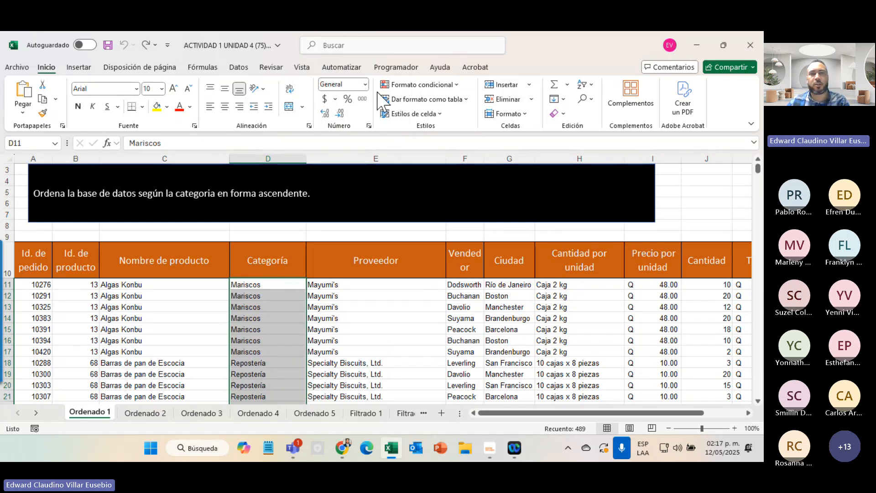
- Sort the whole database by Categoría from A to Z, expanding the selection to the adjacent data
{"action": "left_click", "coordinate": [584, 85]}
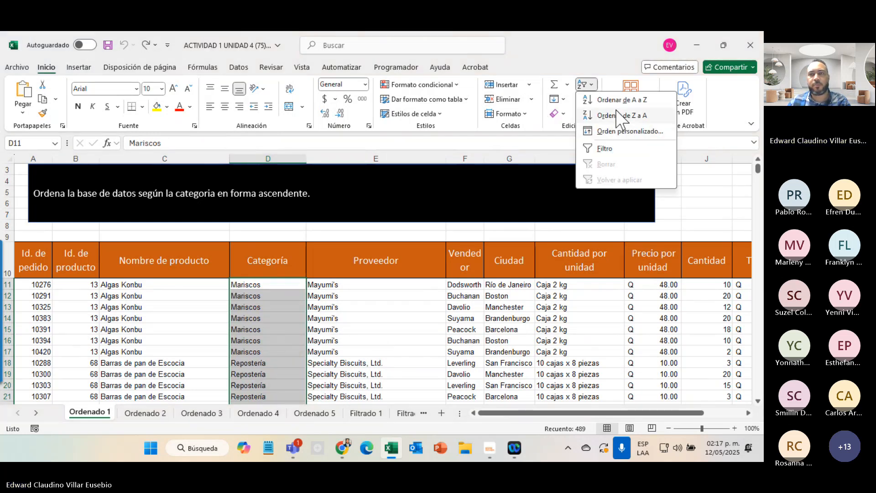
{"action": "left_click", "coordinate": [621, 99]}
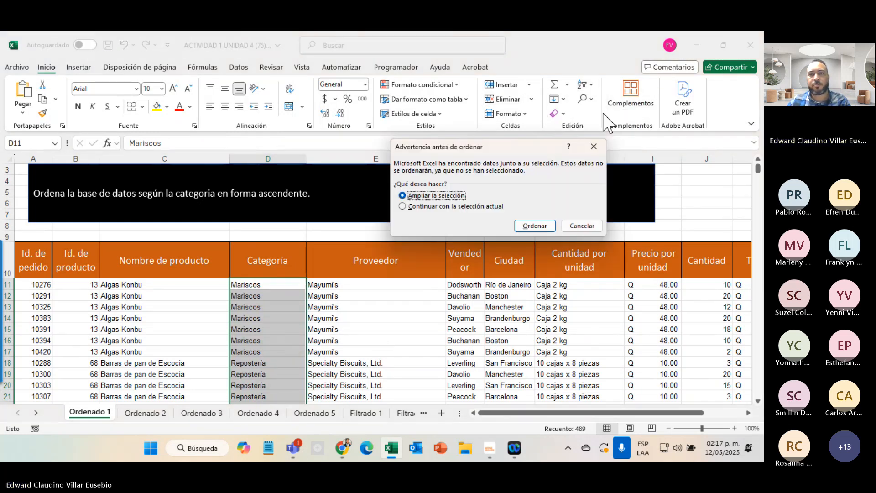
{"action": "left_click", "coordinate": [533, 225]}
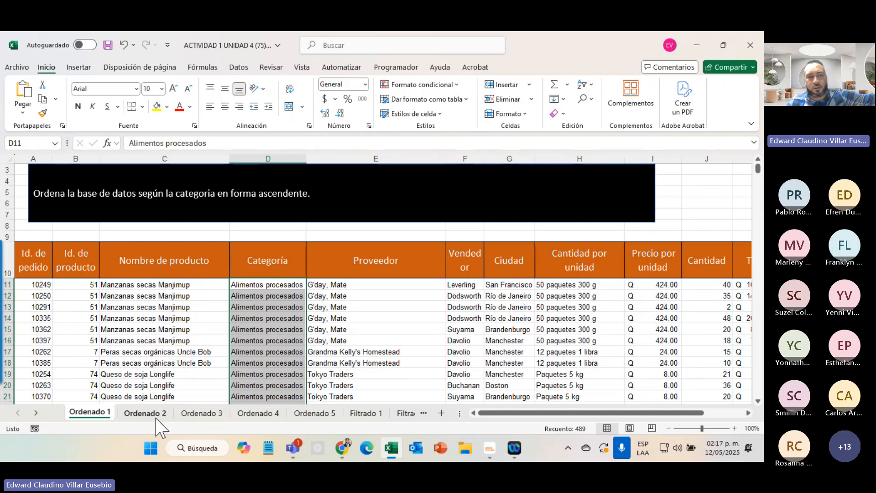
- On the Ordenado 2 sheet, sort the whole database by Total from largest to smallest, expanding the selection to the adjacent data
{"action": "left_click", "coordinate": [141, 412]}
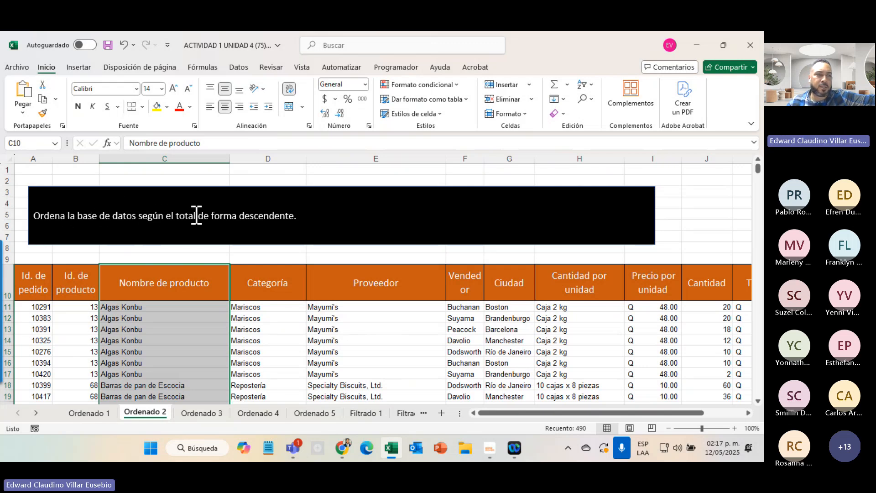
{"action": "left_click", "coordinate": [730, 414]}
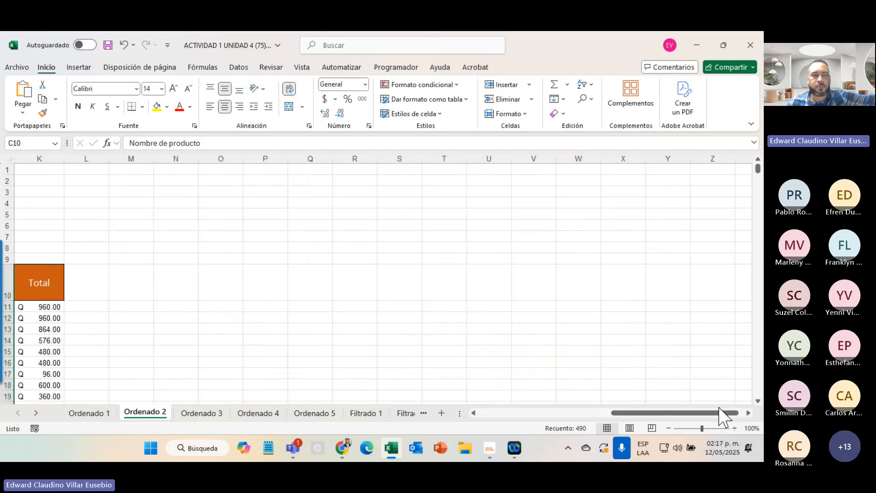
{"action": "left_click_drag", "start_coordinate": [657, 413], "coordinate": [568, 413]}
{"action": "left_click", "coordinate": [614, 308]}
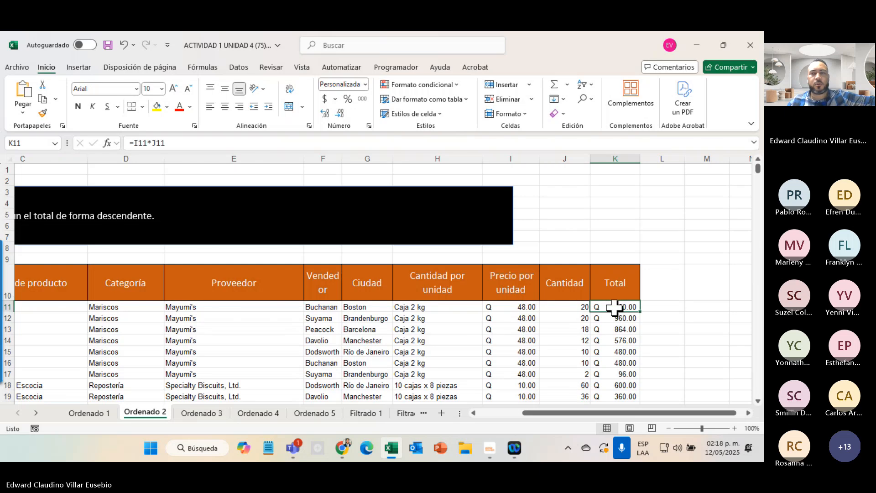
{"action": "key", "text": "ctrl+shift+Down"}
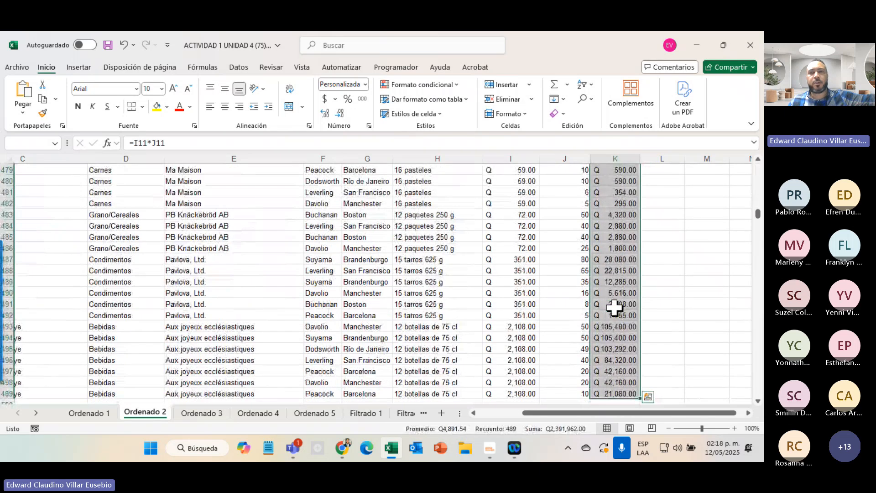
{"action": "left_click", "coordinate": [585, 85]}
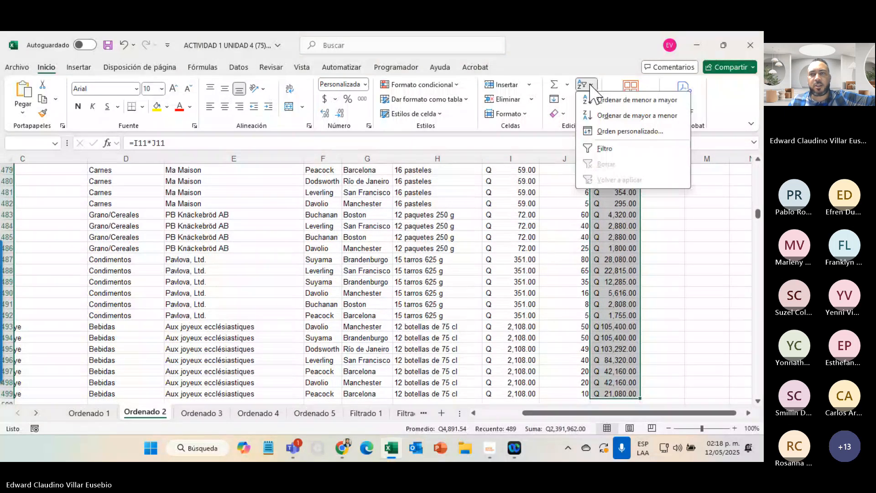
{"action": "left_click", "coordinate": [618, 116]}
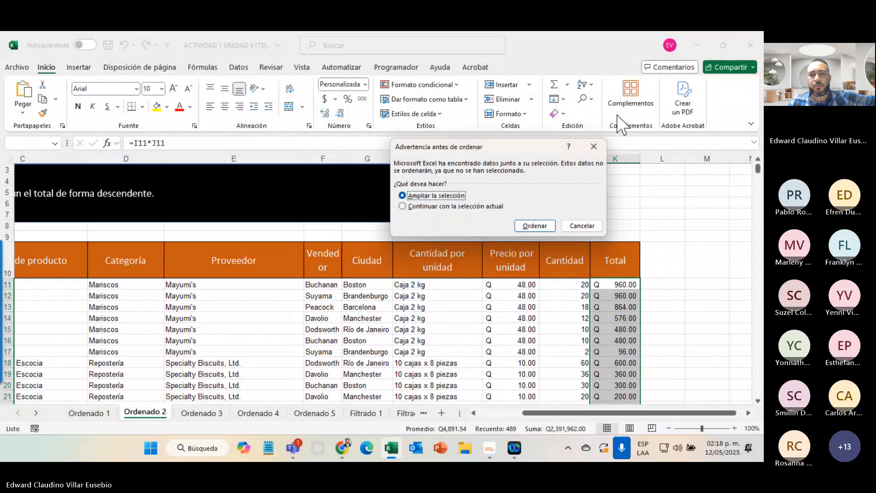
{"action": "left_click", "coordinate": [534, 226]}
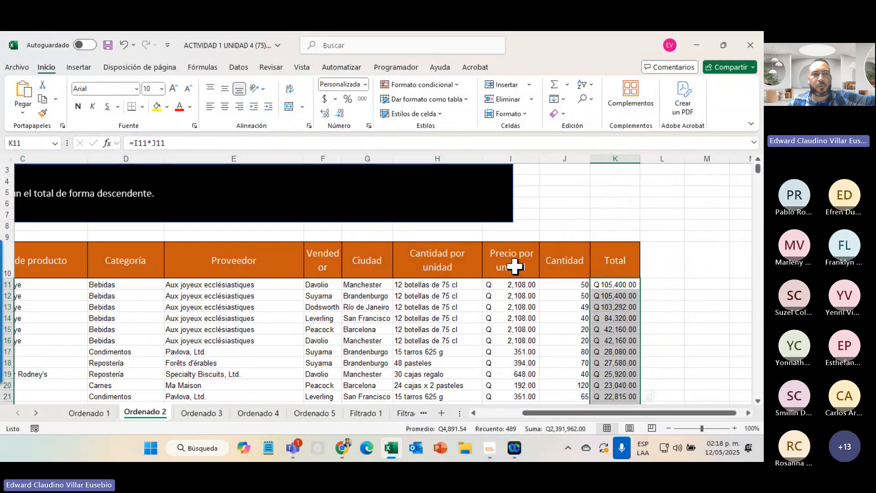
- Look through the Total column down to the last record to check the descending order
{"action": "scroll", "coordinate": [615, 275], "scroll_direction": "down", "scroll_amount": 18}
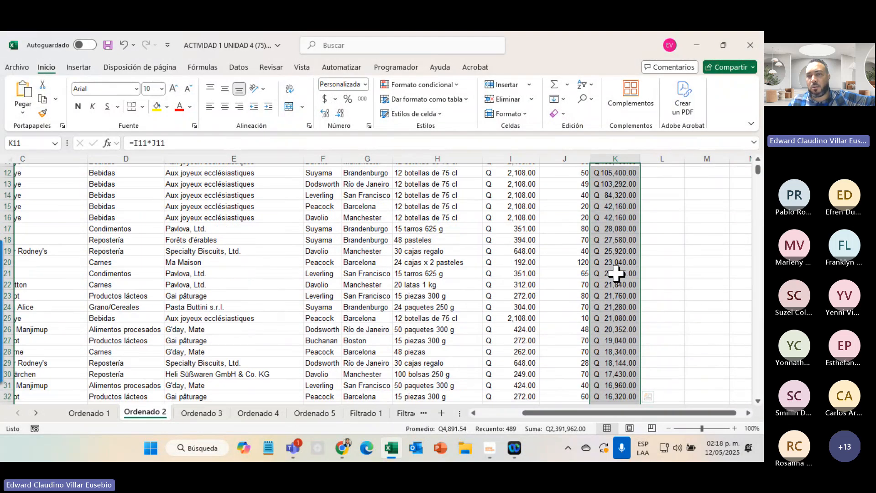
{"action": "scroll", "coordinate": [614, 284], "scroll_direction": "down", "scroll_amount": 20}
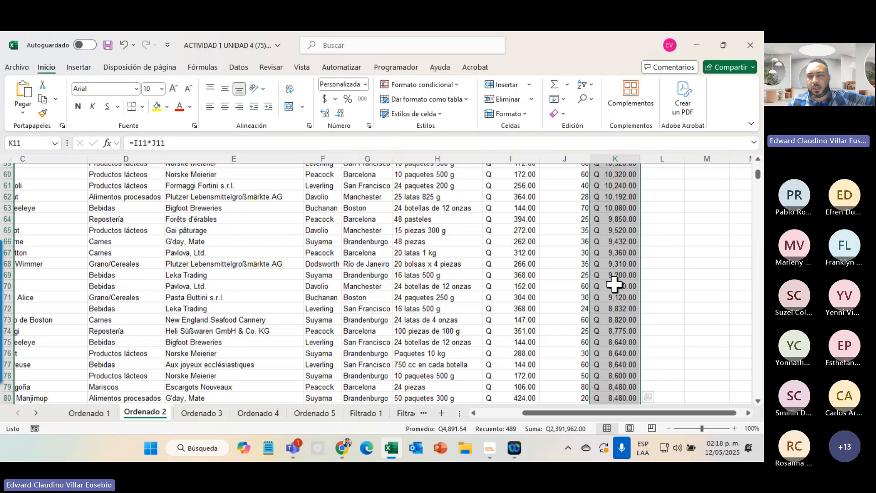
{"action": "scroll", "coordinate": [613, 283], "scroll_direction": "down", "scroll_amount": 20}
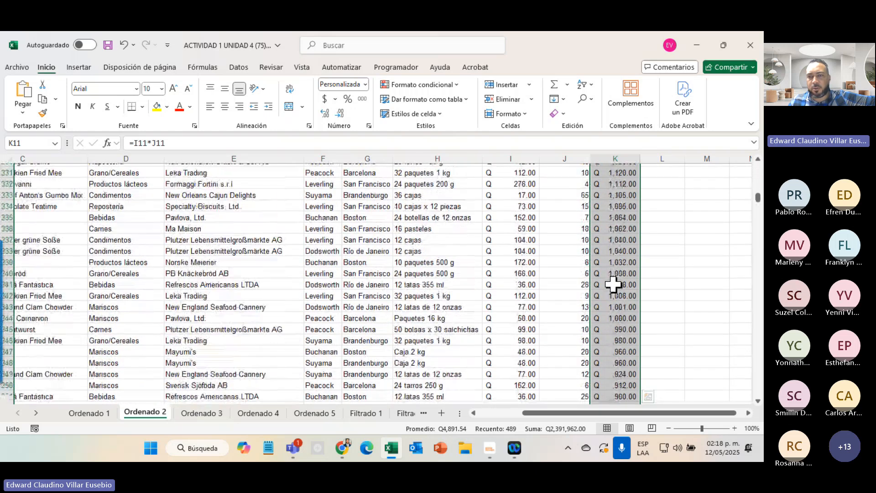
{"action": "scroll", "coordinate": [610, 278], "scroll_direction": "down", "scroll_amount": 20}
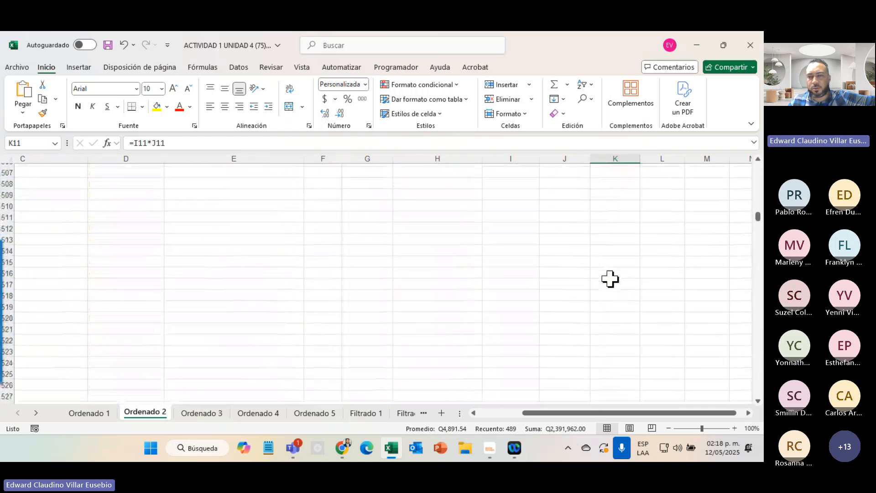
{"action": "scroll", "coordinate": [610, 278], "scroll_direction": "up", "scroll_amount": 5}
{"action": "scroll", "coordinate": [610, 280], "scroll_direction": "up", "scroll_amount": 6}
{"action": "scroll", "coordinate": [610, 281], "scroll_direction": "down", "scroll_amount": 6}
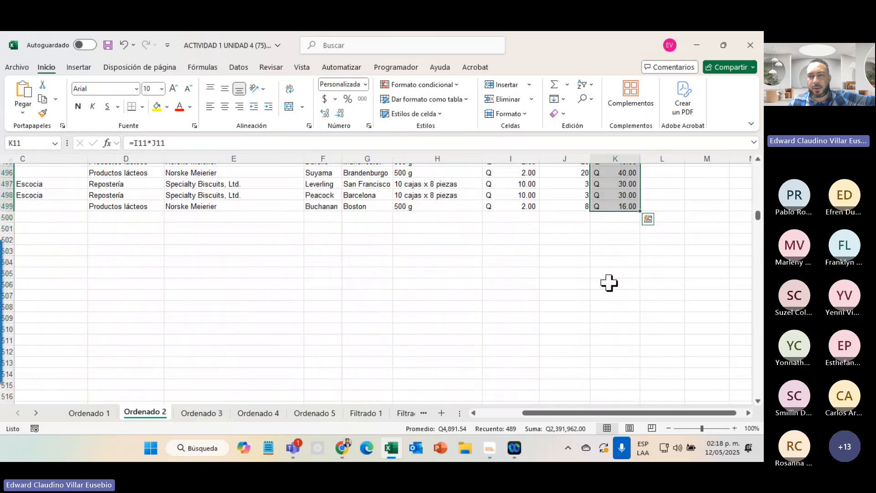
- Open the Ordenado 3 sheet, and check the participant list in the Teams meeting window before returning to the workbook
{"action": "left_click", "coordinate": [197, 413]}
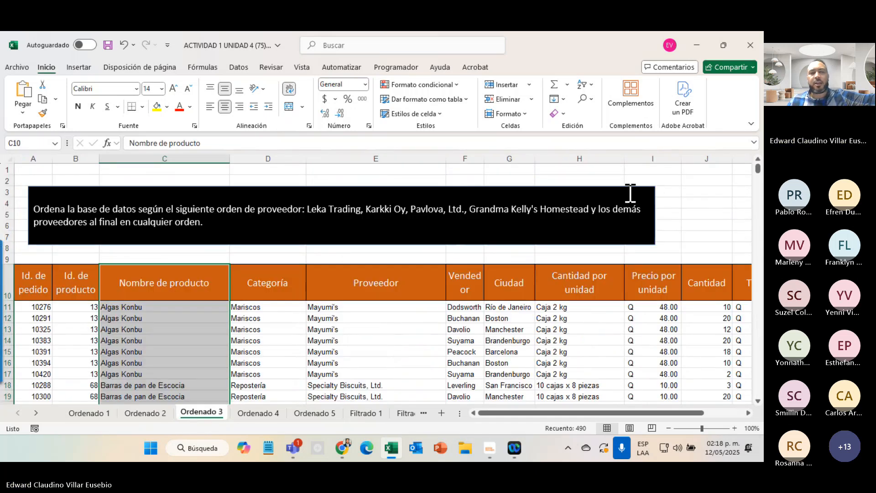
{"action": "mouse_move", "coordinate": [299, 449]}
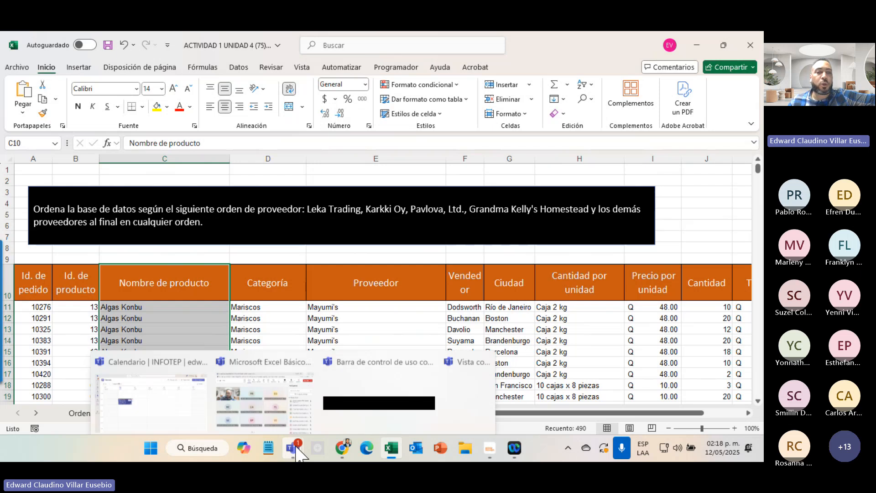
{"action": "left_click", "coordinate": [290, 393]}
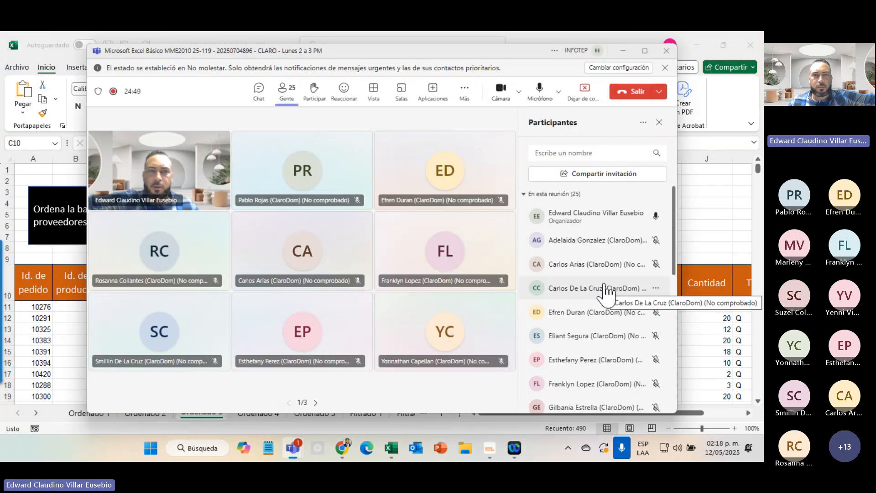
{"action": "left_click", "coordinate": [622, 51]}
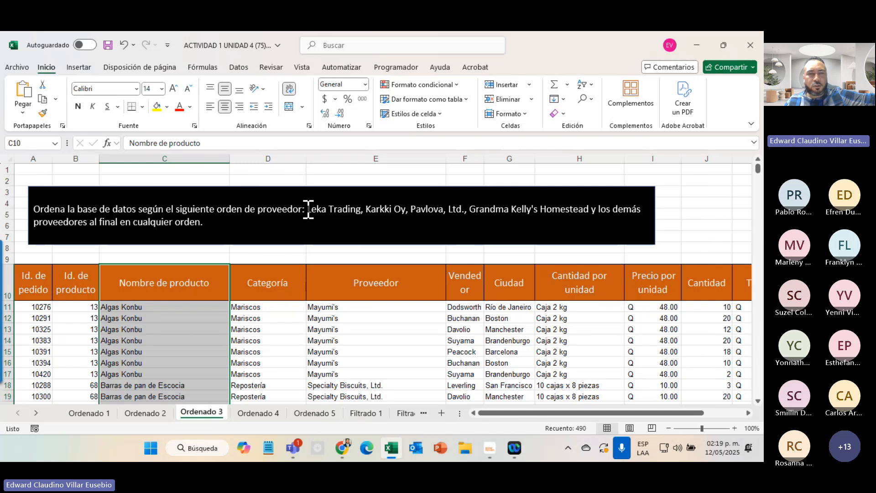
- Copy the supplier names from "Leka Trading" to "Grandma Kelly's Homestead" in the instruction text box
{"action": "left_click_drag", "start_coordinate": [307, 209], "coordinate": [589, 209]}
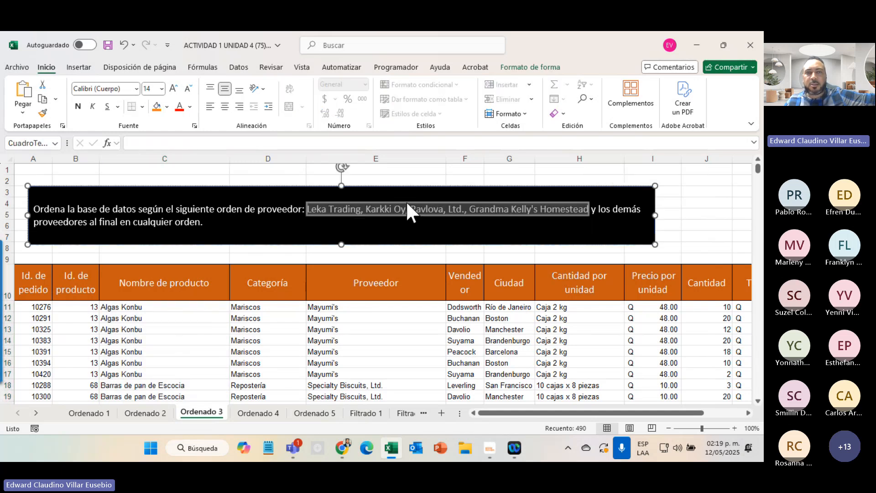
{"action": "right_click", "coordinate": [330, 210]}
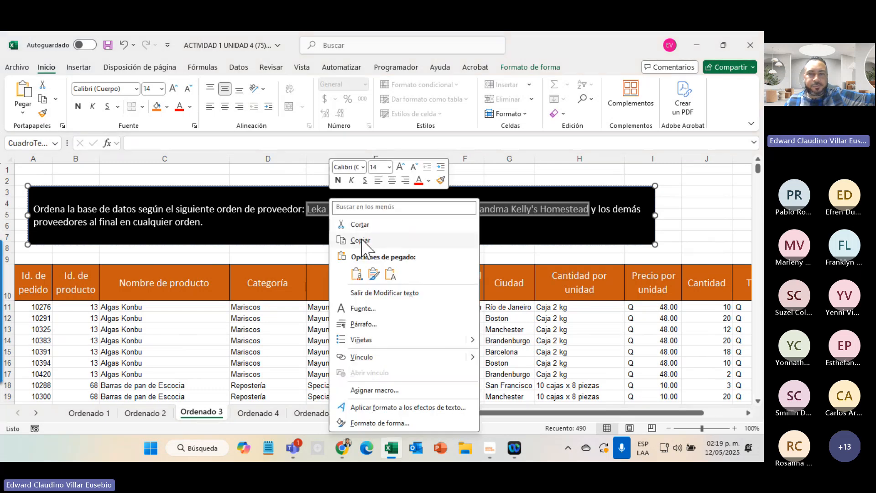
{"action": "left_click", "coordinate": [357, 238]}
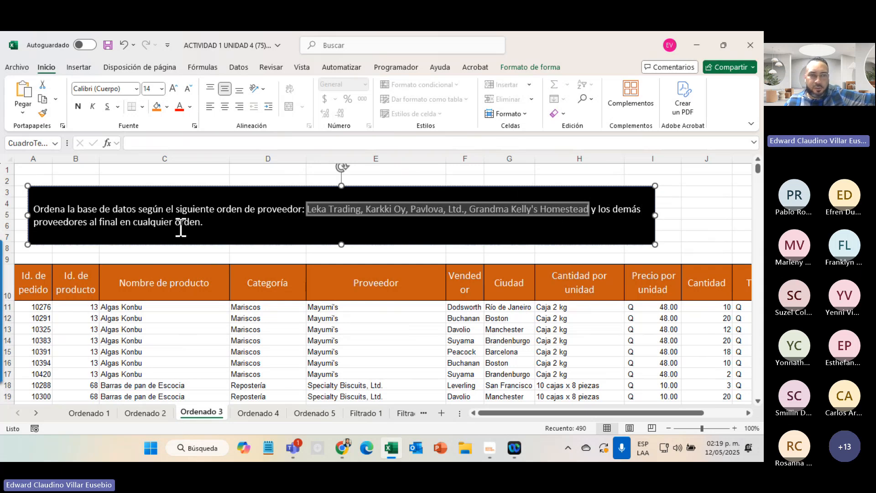
- Select all Proveedor values from E11 down to the last record and start a custom sort with the selection expanded
{"action": "left_click", "coordinate": [343, 306]}
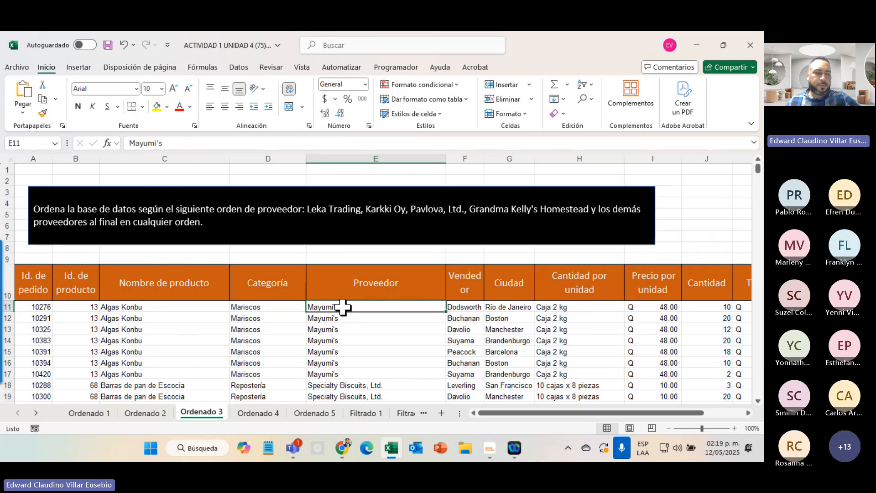
{"action": "key", "text": "ctrl+shift+Down"}
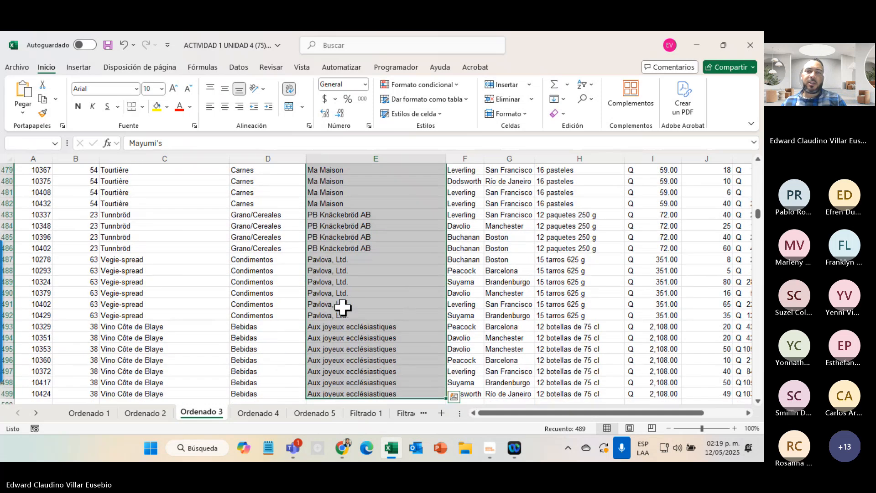
{"action": "left_click", "coordinate": [583, 84]}
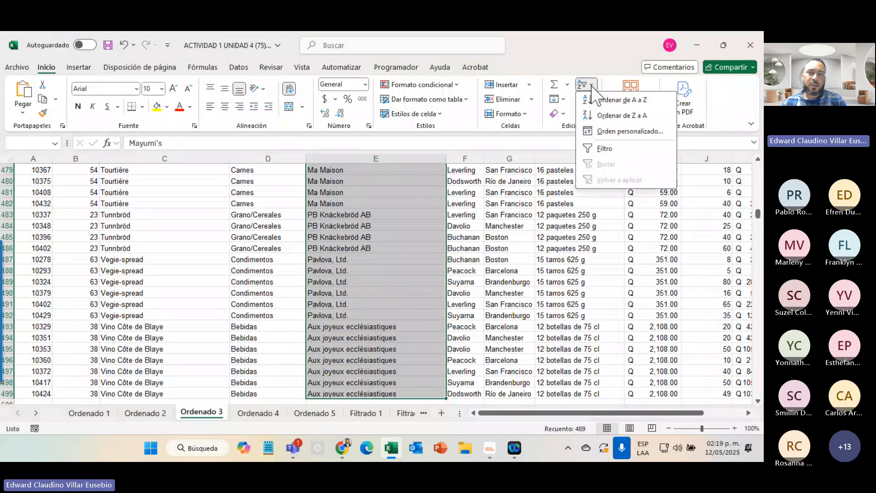
{"action": "left_click", "coordinate": [616, 132]}
{"action": "left_click", "coordinate": [534, 226]}
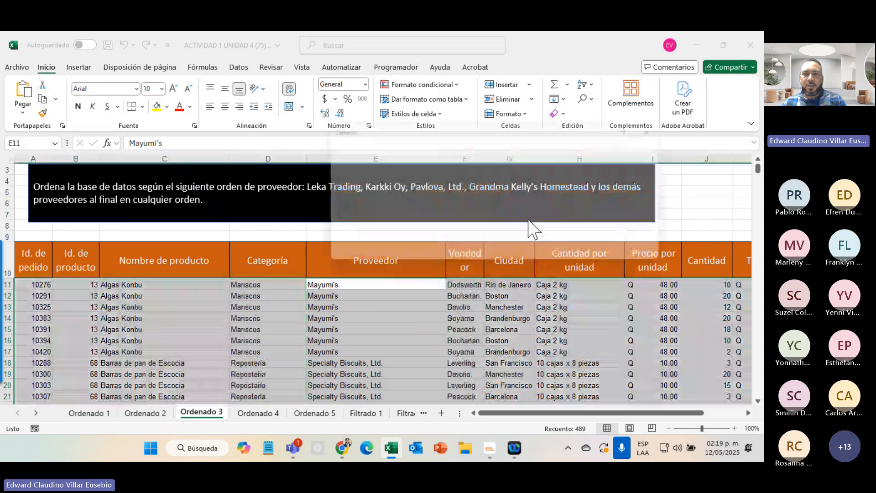
{"action": "left_click_drag", "start_coordinate": [508, 133], "coordinate": [269, 74]}
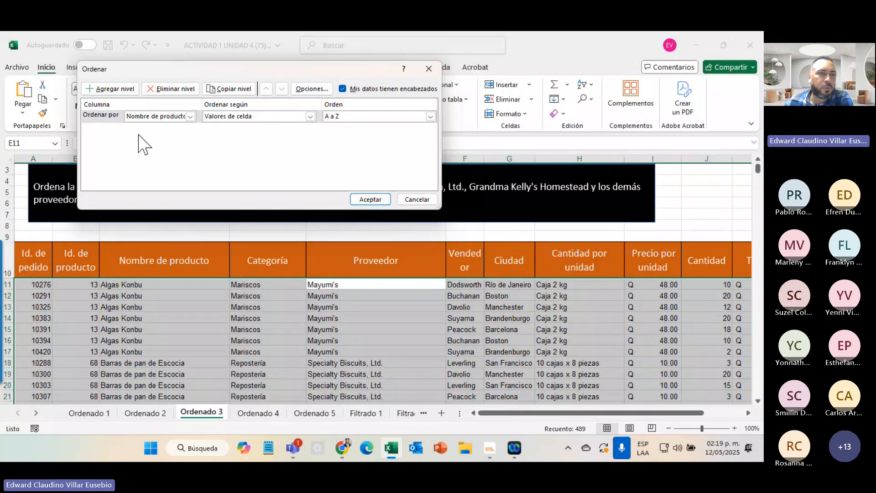
- Set the sort level to Proveedor, based on cell values, with a custom list as the order
{"action": "left_click", "coordinate": [166, 118]}
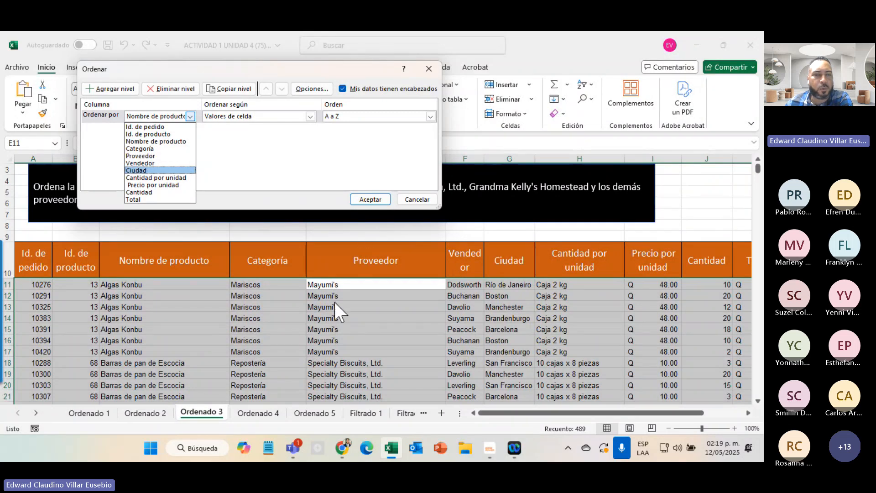
{"action": "left_click", "coordinate": [159, 156]}
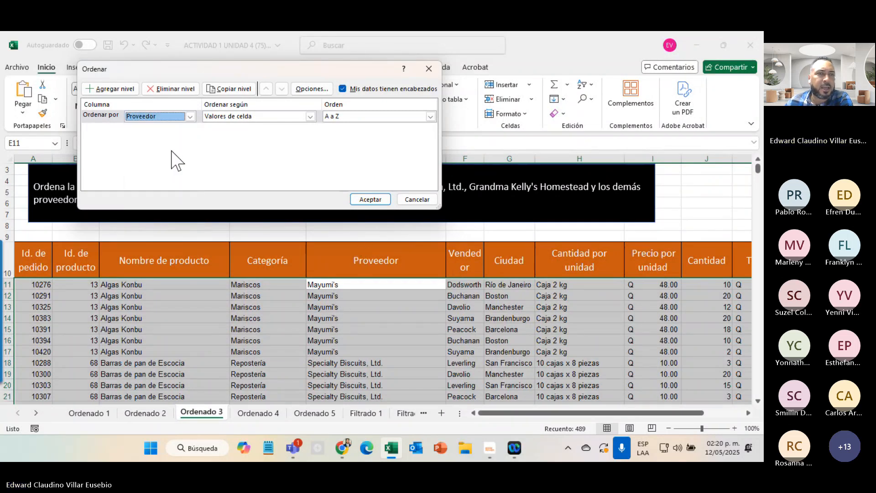
{"action": "left_click", "coordinate": [286, 117]}
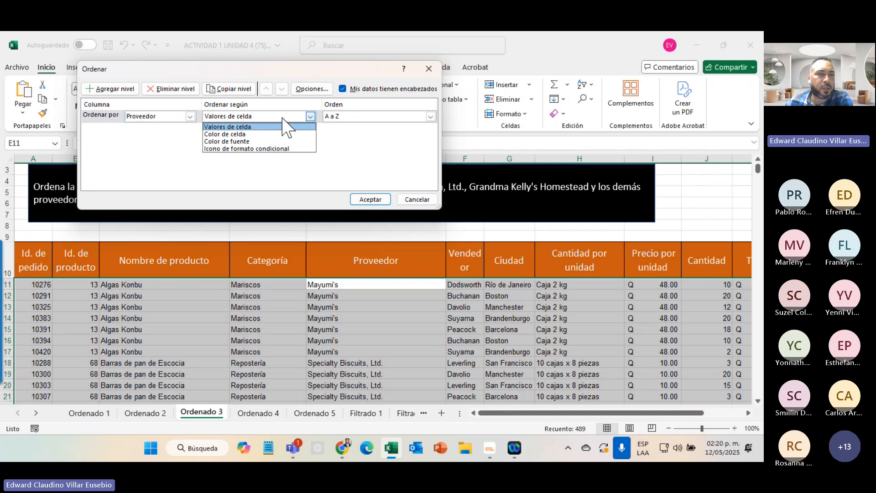
{"action": "left_click", "coordinate": [231, 126]}
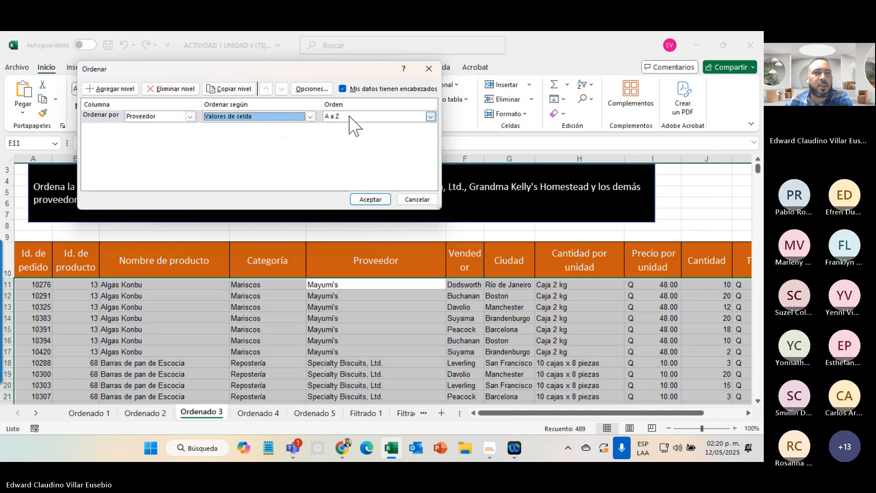
{"action": "left_click", "coordinate": [430, 116]}
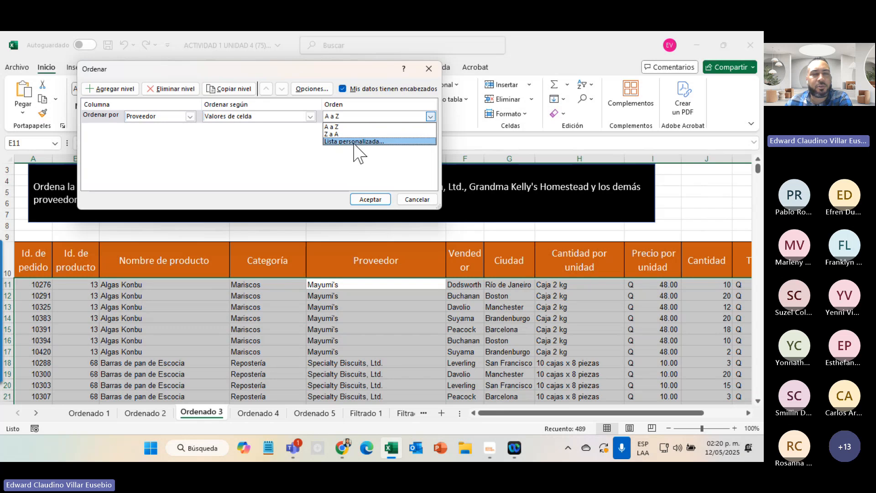
{"action": "left_click", "coordinate": [376, 142]}
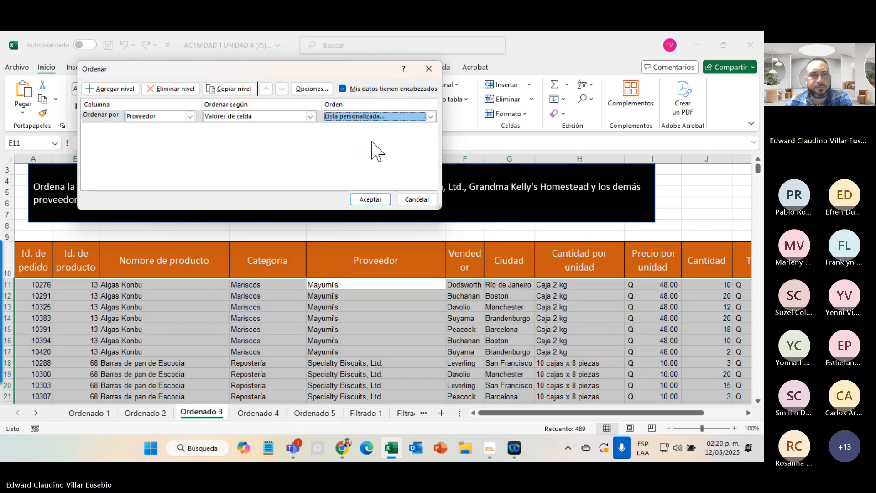
- Add a new custom list with the entries Leka Trading, Karkki Oy, Pavlova, Ltd., Grandma Kelly's Homestead
{"action": "left_click", "coordinate": [516, 136]}
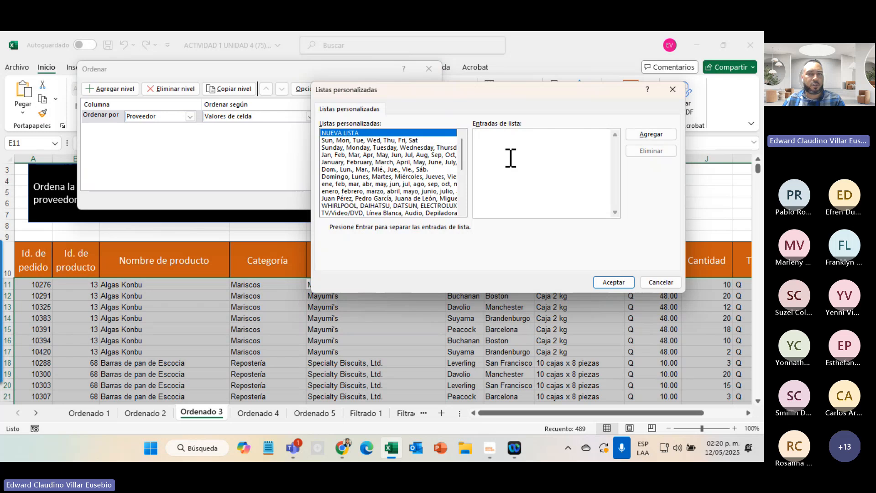
{"action": "type", "text": "Leka Trading, Karkki Oy, Pavlova, Ltd., Grandma Kelly's Homestead"}
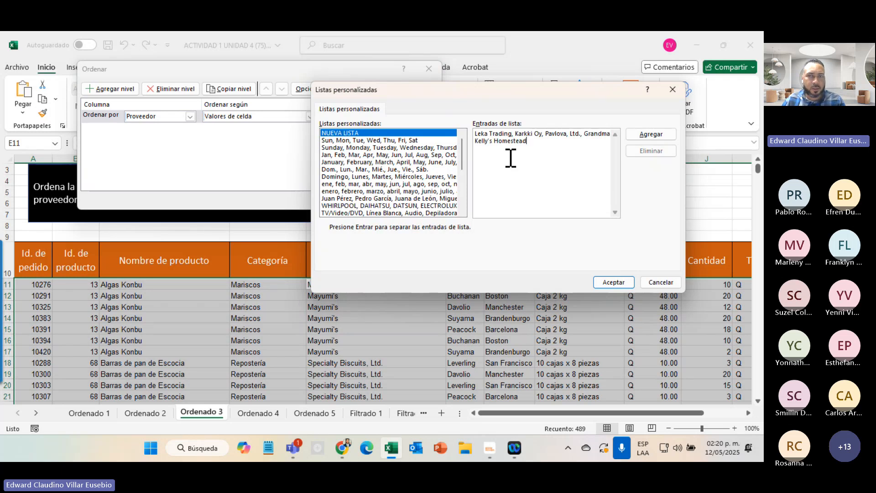
{"action": "left_click", "coordinate": [675, 135]}
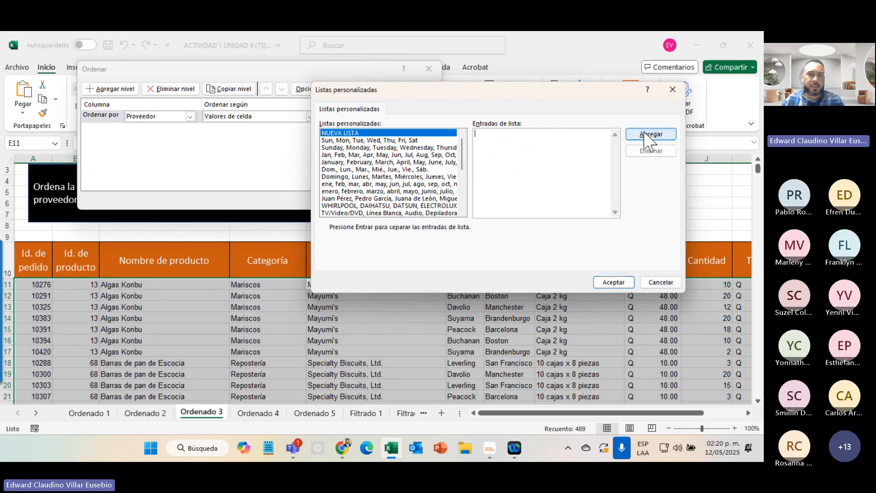
- Choose the newly added Leka Trading custom list as the Proveedor order, apply the sort and check the supplier order in the table
{"action": "left_click_drag", "start_coordinate": [463, 167], "coordinate": [458, 196]}
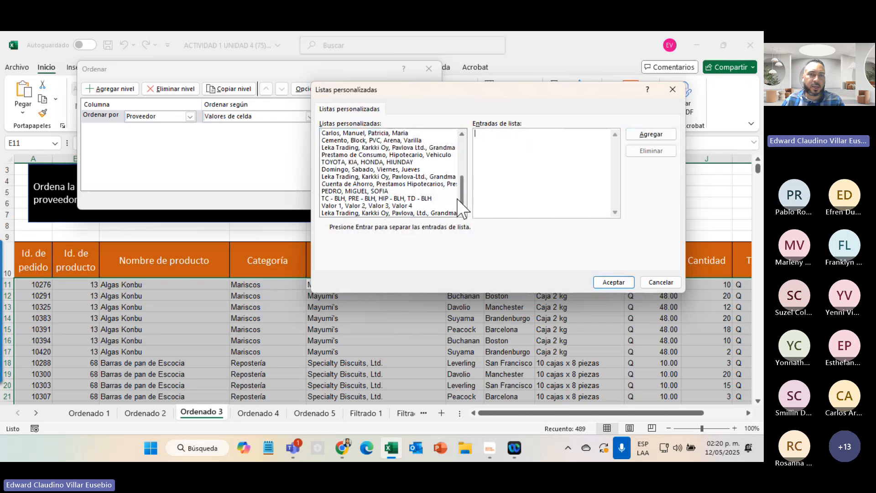
{"action": "left_click", "coordinate": [437, 213]}
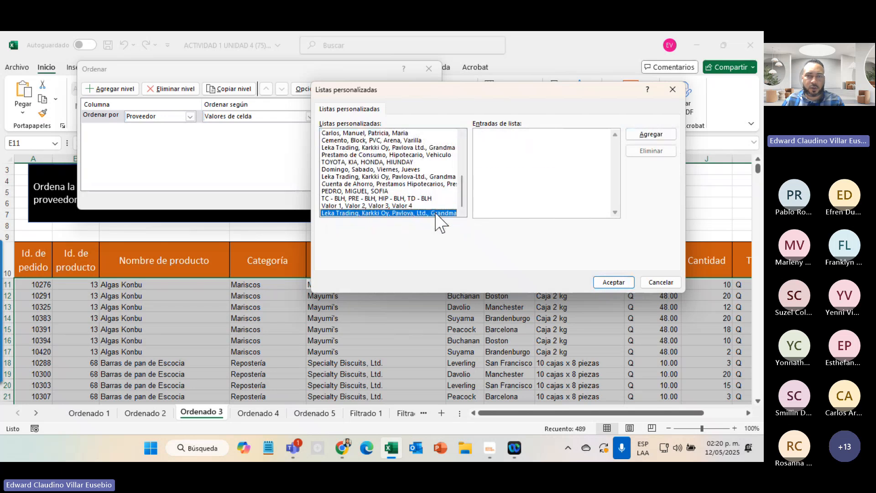
{"action": "left_click", "coordinate": [612, 282]}
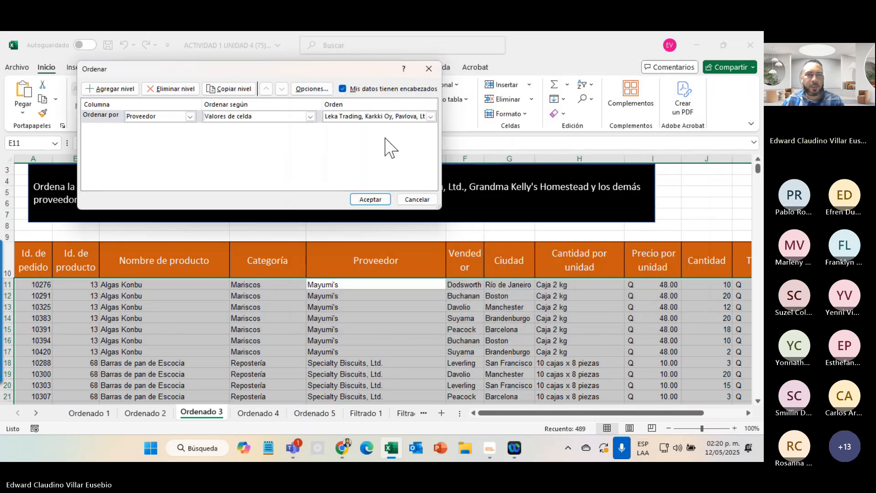
{"action": "left_click", "coordinate": [371, 199]}
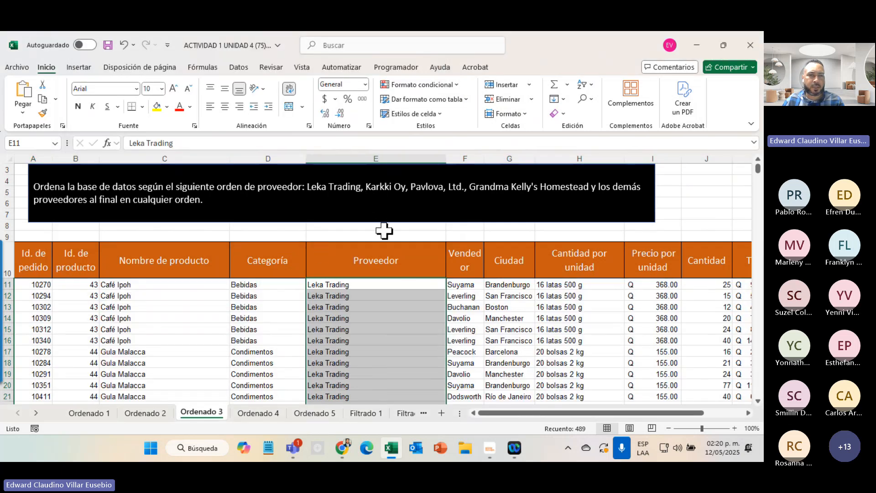
{"action": "scroll", "coordinate": [384, 269], "scroll_direction": "down", "scroll_amount": 7}
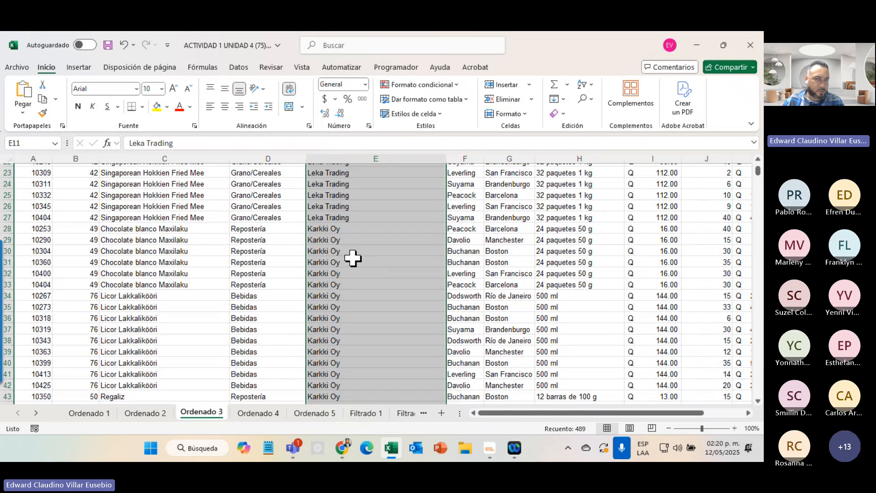
{"action": "scroll", "coordinate": [353, 258], "scroll_direction": "up", "scroll_amount": 7}
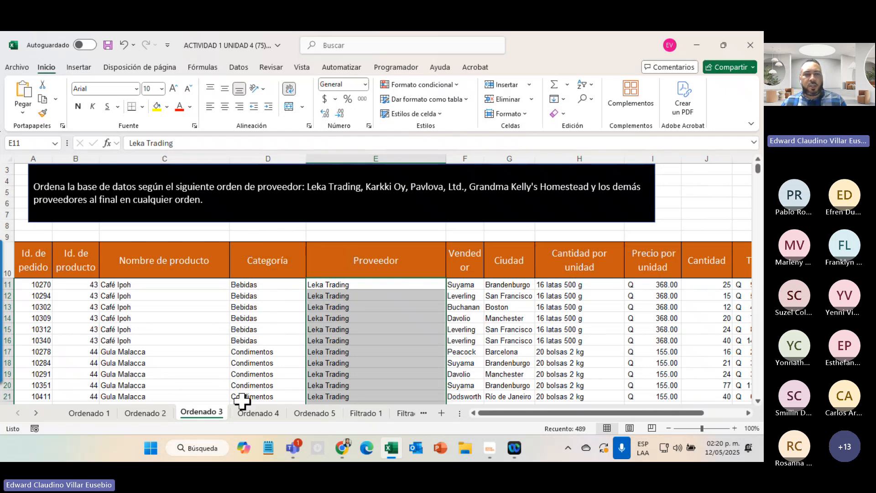
- Open the Ordenado 4 sheet and examine its instruction and the text colors of the first Precio por unidad values
{"action": "left_click", "coordinate": [257, 412]}
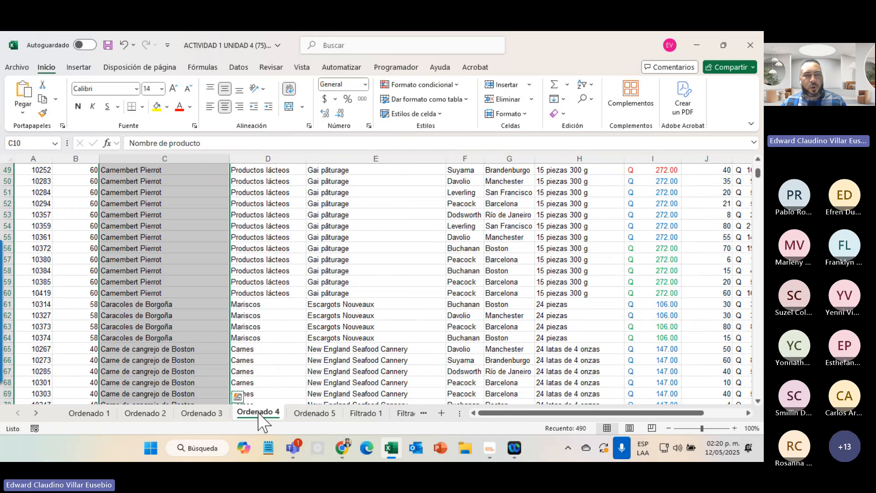
{"action": "scroll", "coordinate": [544, 413], "scroll_direction": "right", "scroll_amount": 3}
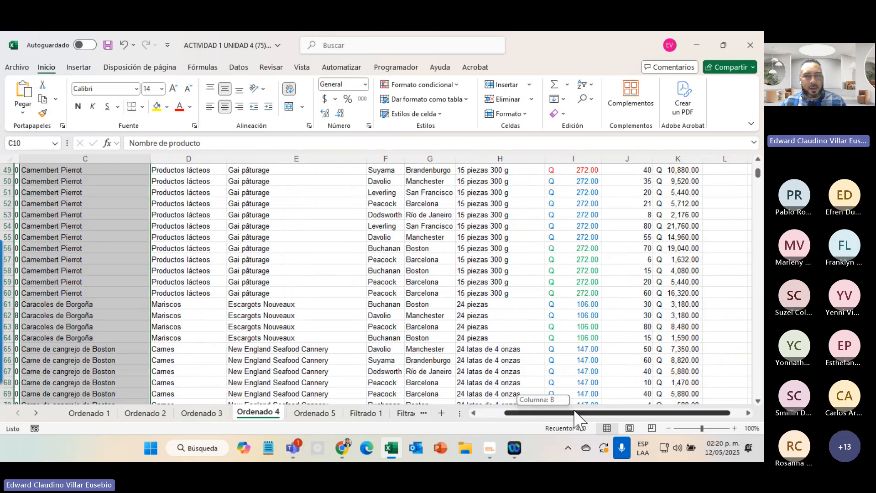
{"action": "scroll", "coordinate": [543, 315], "scroll_direction": "up", "scroll_amount": 7}
{"action": "scroll", "coordinate": [543, 315], "scroll_direction": "up", "scroll_amount": 9}
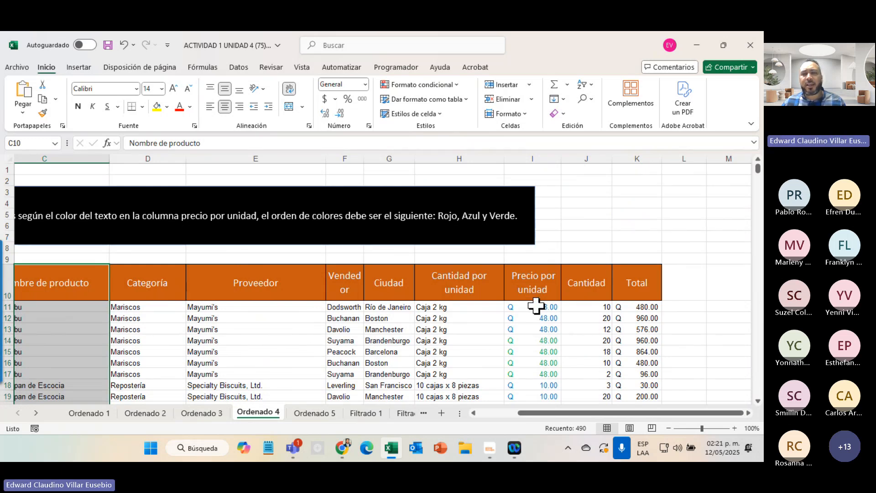
{"action": "left_click_drag", "start_coordinate": [533, 307], "coordinate": [525, 395]}
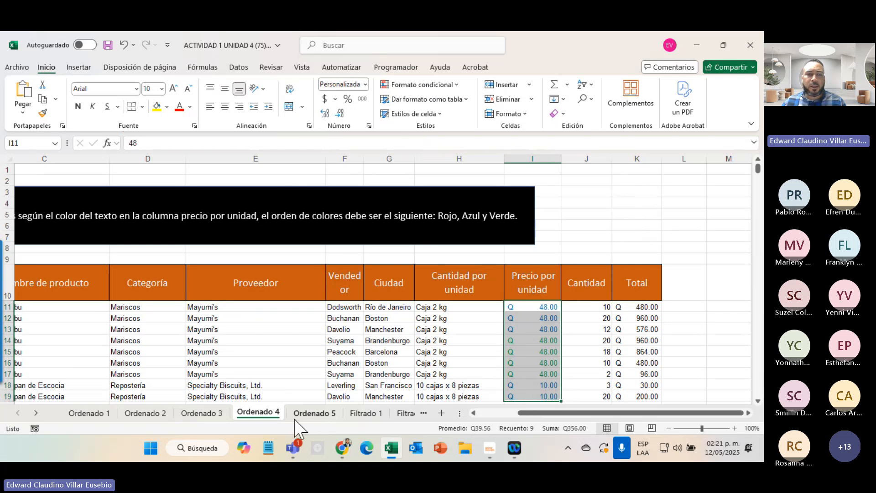
- Open the Ordenado 5 sheet and examine its instruction and the fill colors in the Total column
{"action": "left_click", "coordinate": [315, 412]}
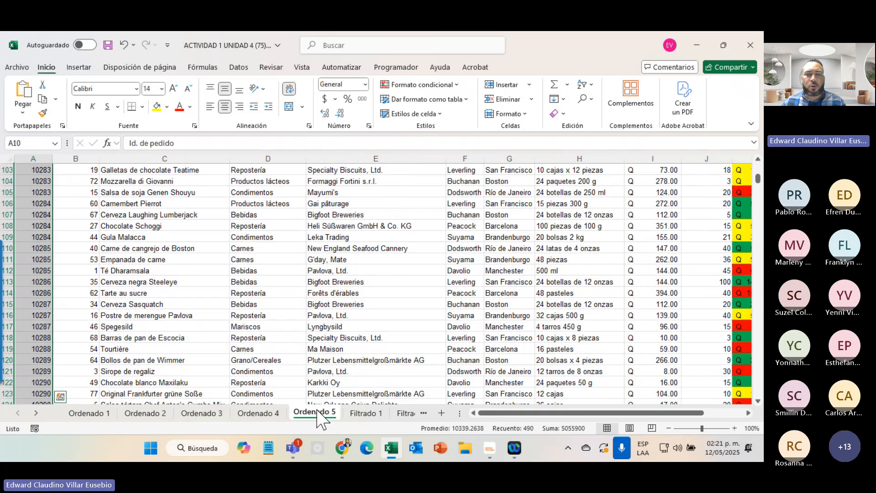
{"action": "left_click_drag", "start_coordinate": [557, 413], "coordinate": [631, 413]}
{"action": "scroll", "coordinate": [635, 368], "scroll_direction": "up", "scroll_amount": 15}
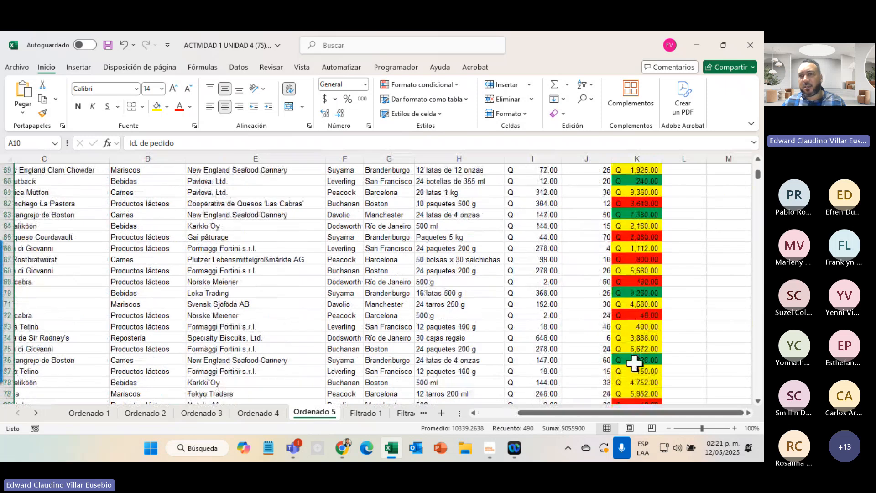
{"action": "scroll", "coordinate": [634, 362], "scroll_direction": "up", "scroll_amount": 20}
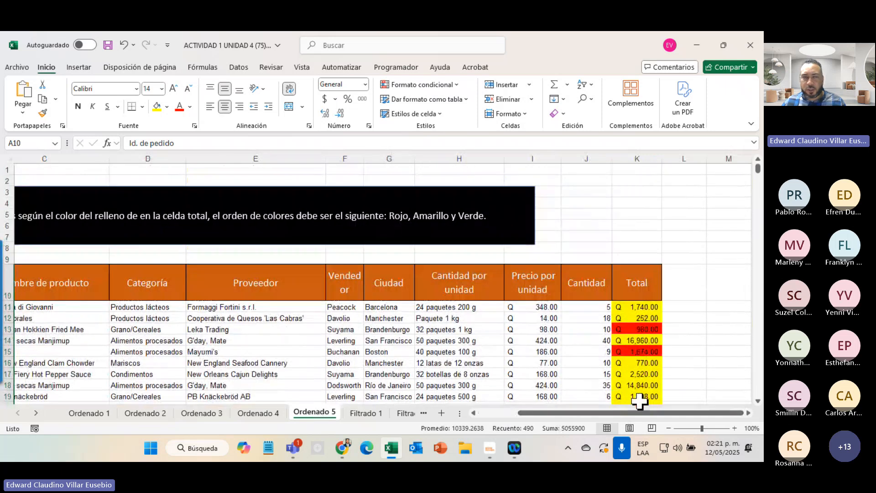
{"action": "left_click", "coordinate": [495, 413]}
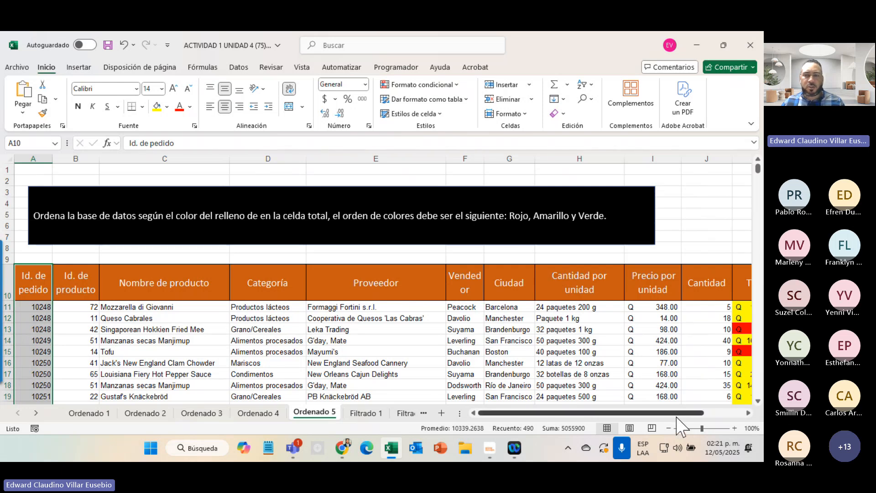
{"action": "left_click_drag", "start_coordinate": [678, 418], "coordinate": [703, 418]}
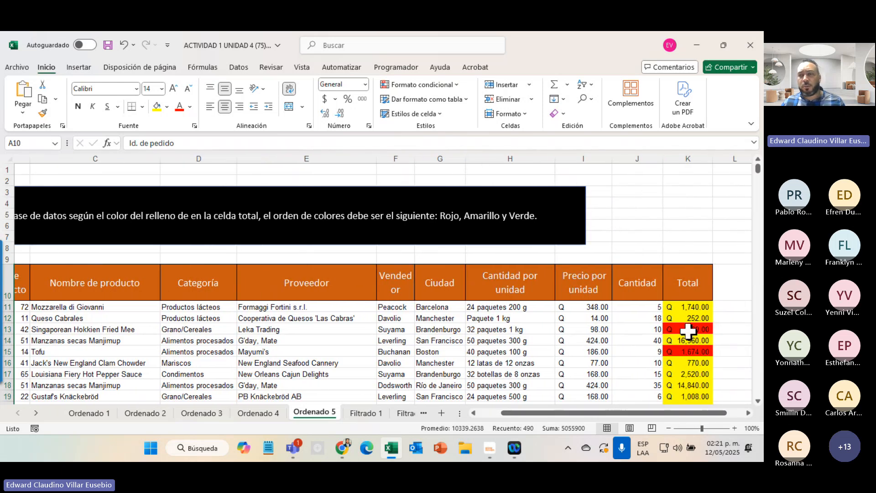
- Select all Total values from K11 down to the last record and start a custom sort with the selection expanded
{"action": "left_click", "coordinate": [696, 307]}
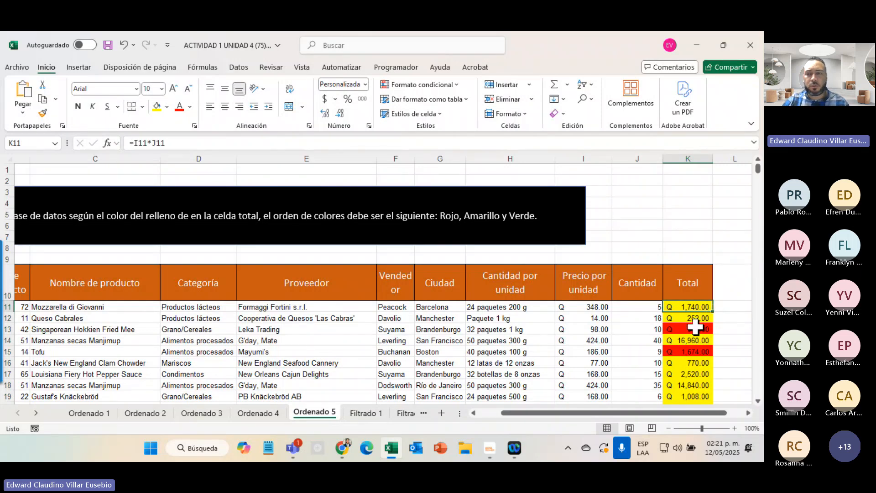
{"action": "key", "text": "ctrl+shift+Down"}
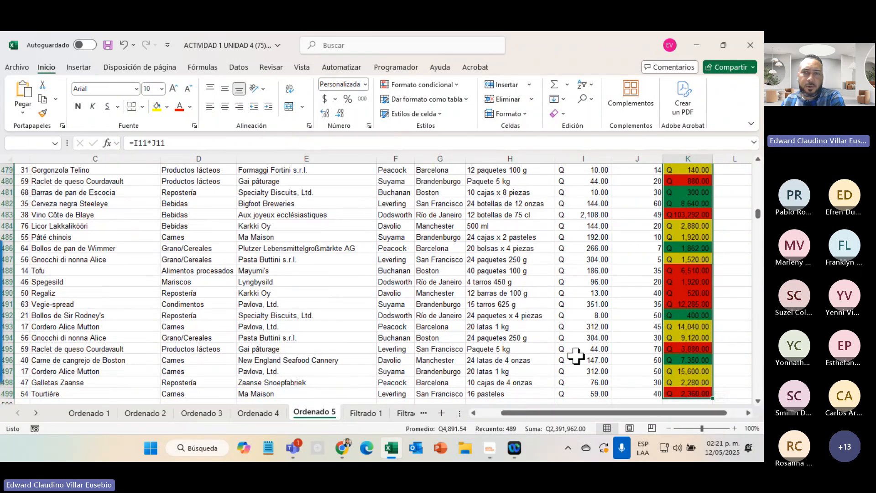
{"action": "left_click", "coordinate": [585, 85]}
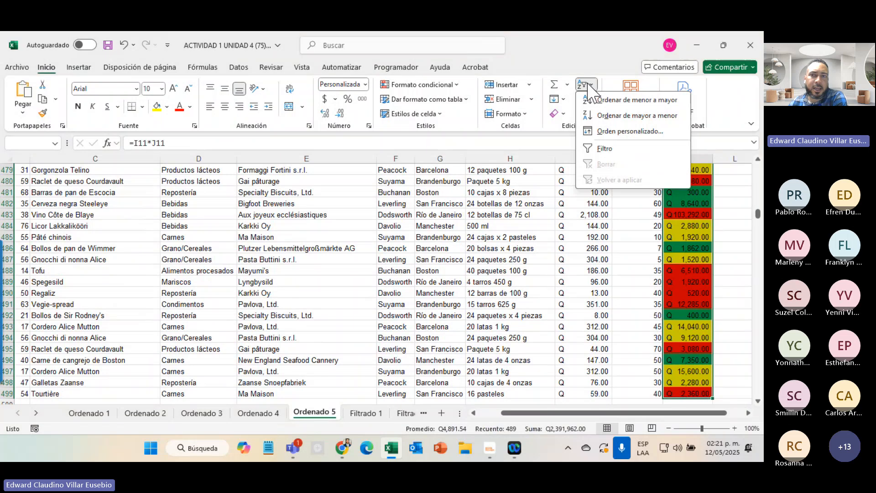
{"action": "left_click", "coordinate": [629, 132]}
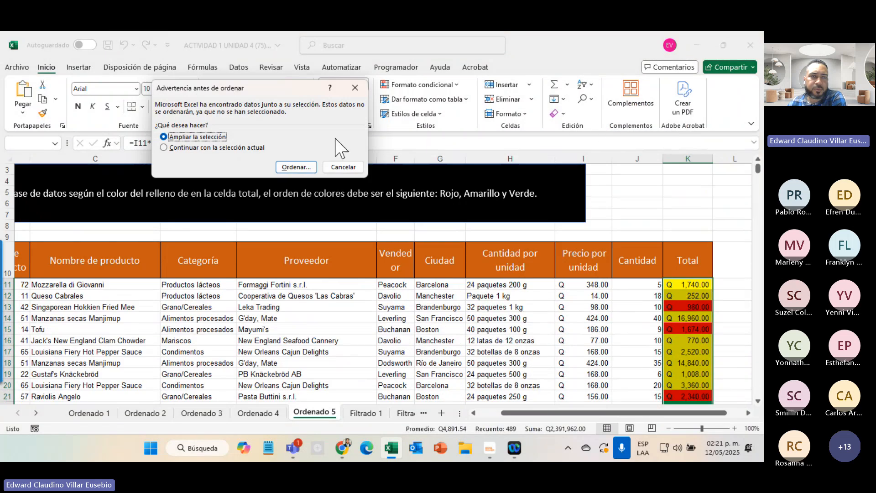
{"action": "left_click", "coordinate": [297, 167]}
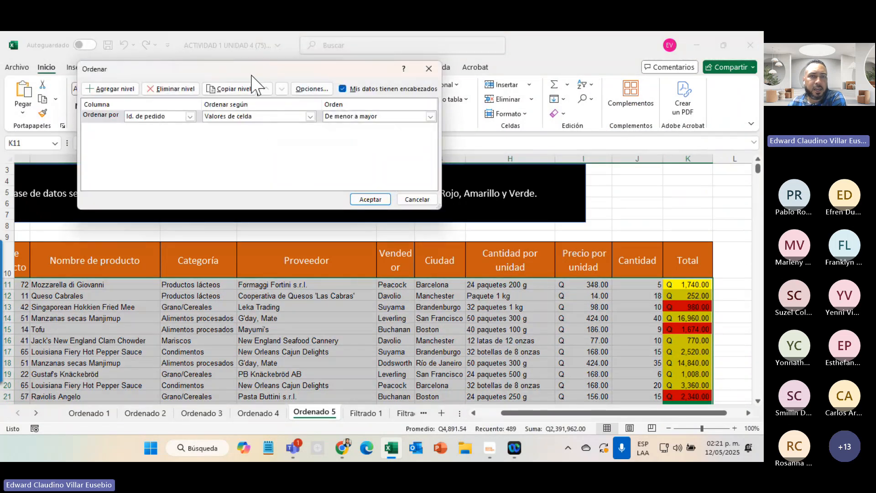
- Set the first sort level to Total by cell color, with red at the top, keeping the sheet's instruction in view
{"action": "left_click_drag", "start_coordinate": [252, 68], "coordinate": [285, 288]}
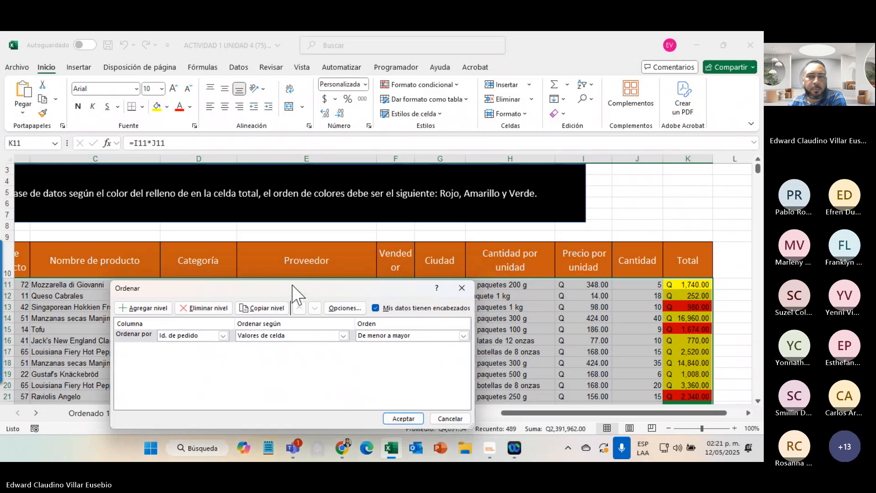
{"action": "left_click", "coordinate": [223, 335]}
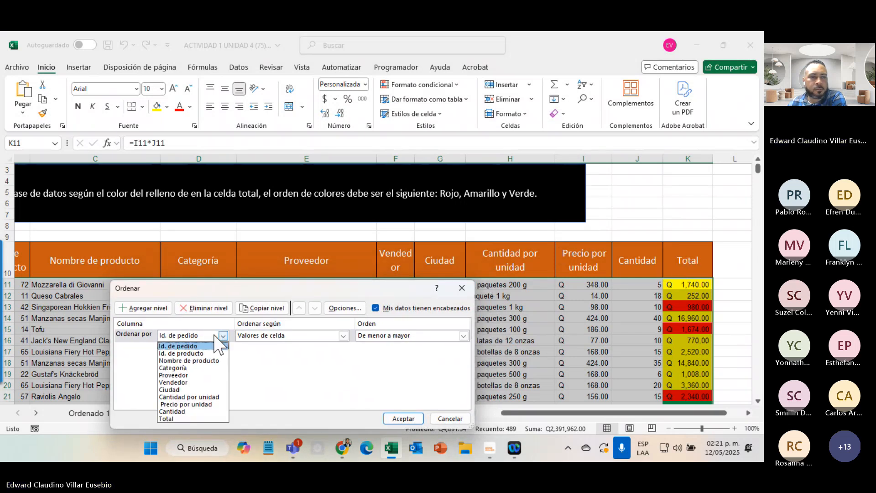
{"action": "left_click", "coordinate": [201, 418]}
{"action": "left_click", "coordinate": [289, 337]}
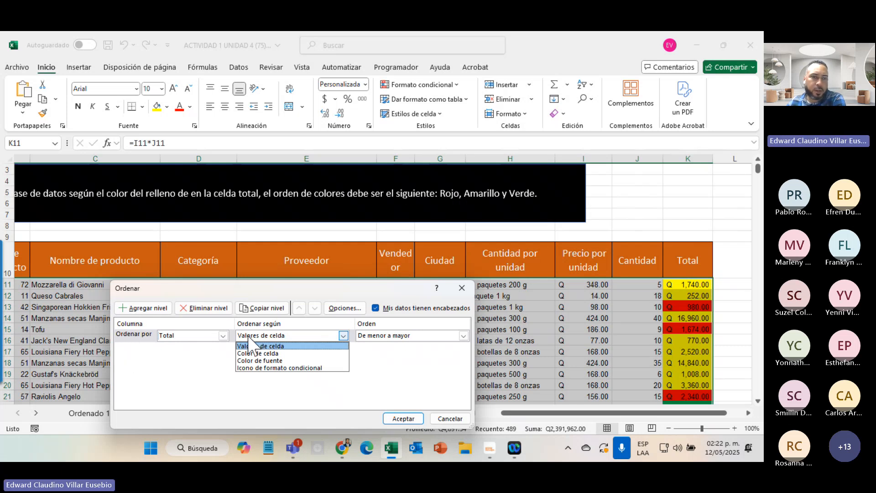
{"action": "left_click", "coordinate": [273, 352]}
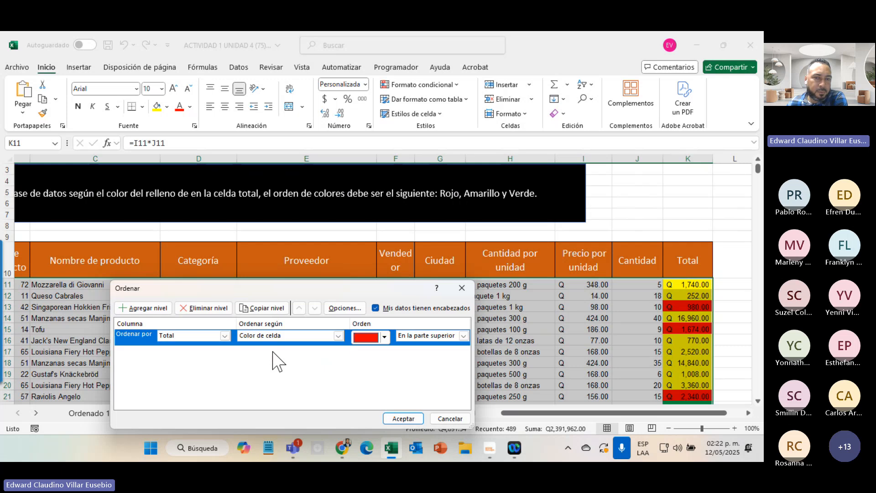
{"action": "left_click", "coordinate": [384, 337]}
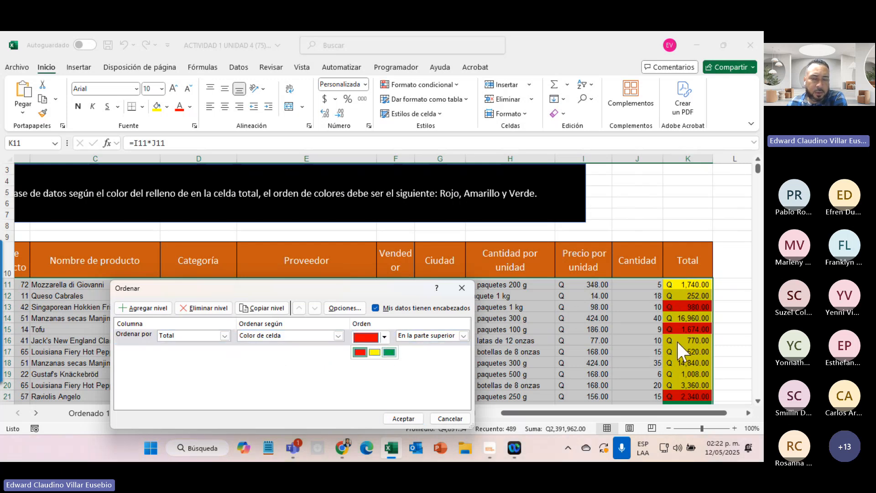
{"action": "left_click", "coordinate": [360, 353]}
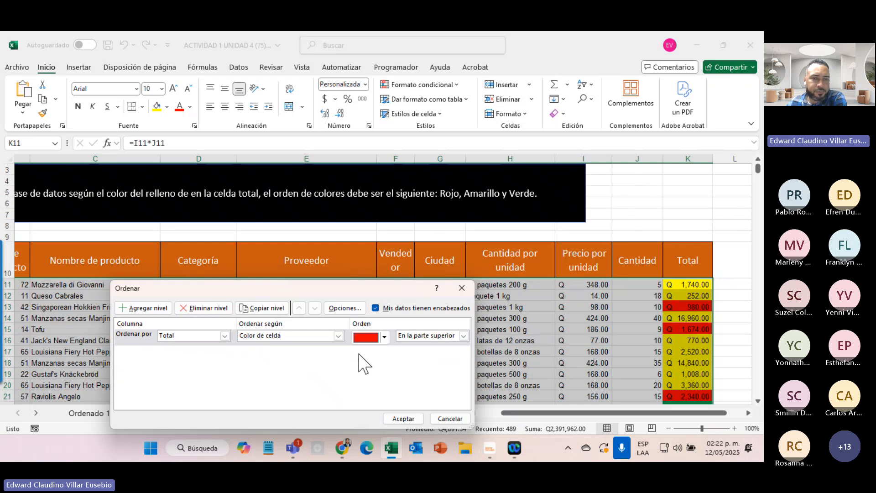
- Add a second sort level for Total by cell color, with yellow at the top
{"action": "left_click", "coordinate": [134, 308]}
{"action": "left_click", "coordinate": [225, 351]}
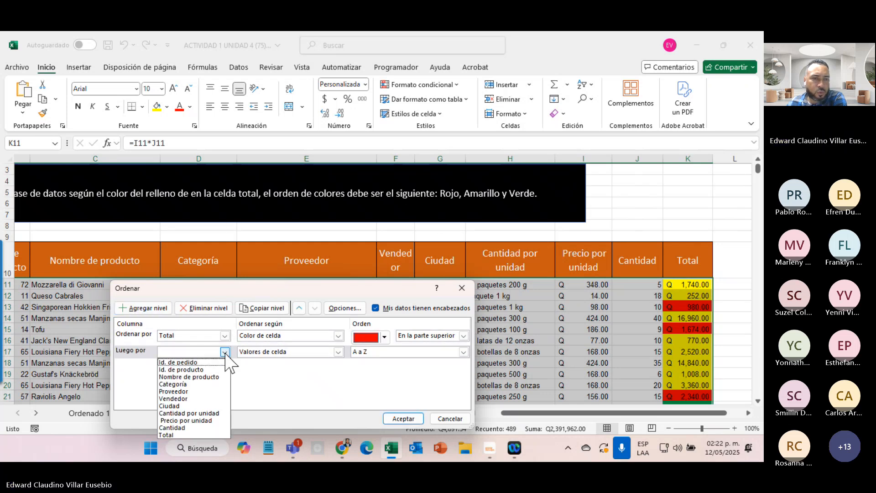
{"action": "left_click", "coordinate": [209, 434]}
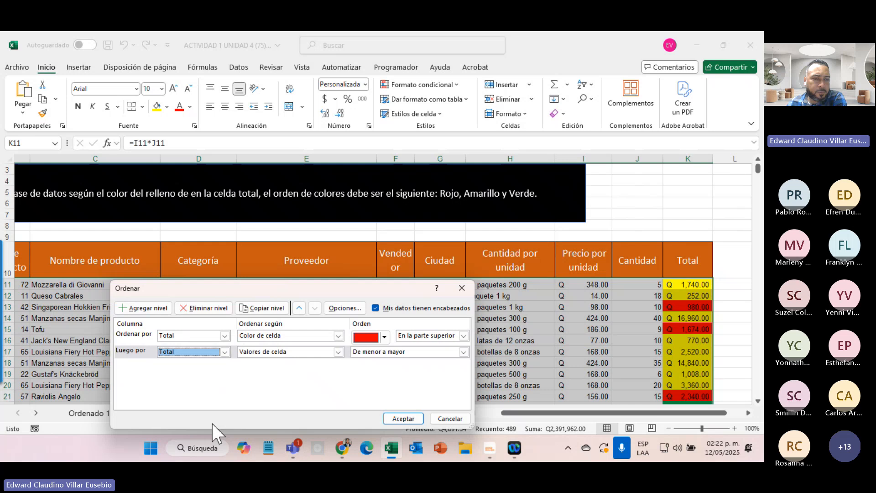
{"action": "left_click", "coordinate": [291, 352]}
{"action": "left_click", "coordinate": [298, 368]}
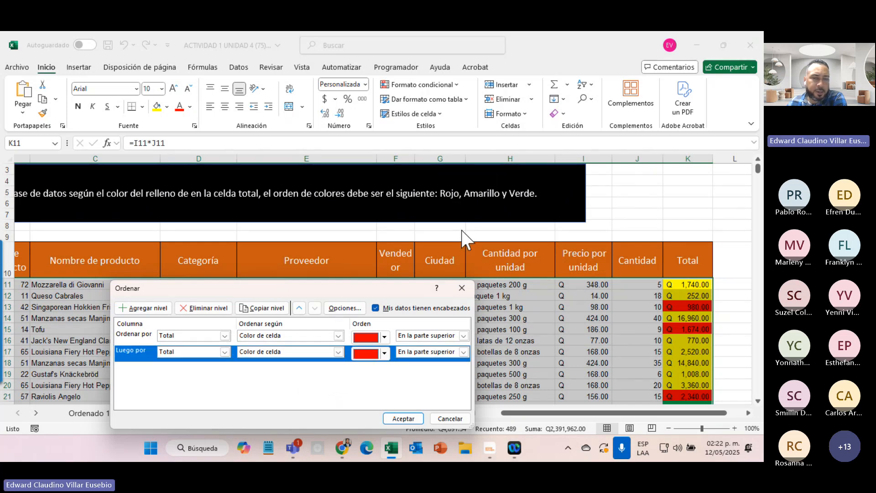
{"action": "left_click", "coordinate": [384, 353]}
{"action": "left_click", "coordinate": [367, 368]}
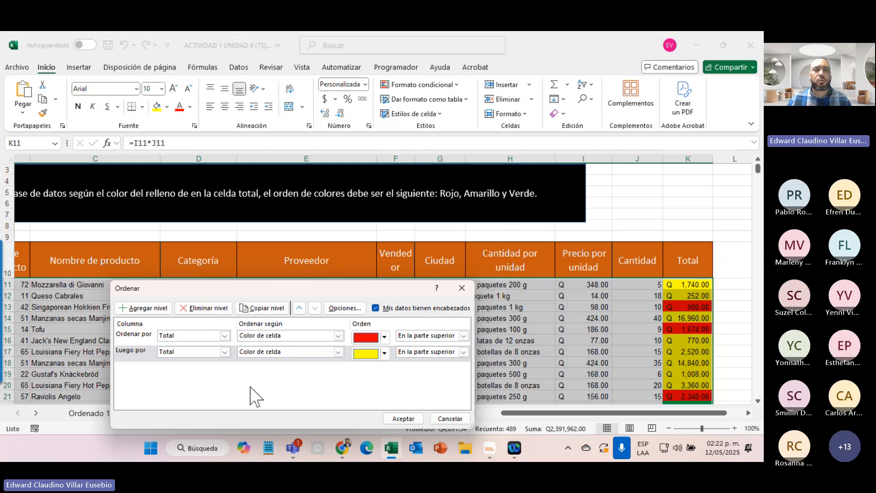
- Add a third sort level for Total by cell color with green at the top, and apply the three-level sort
{"action": "left_click", "coordinate": [256, 310]}
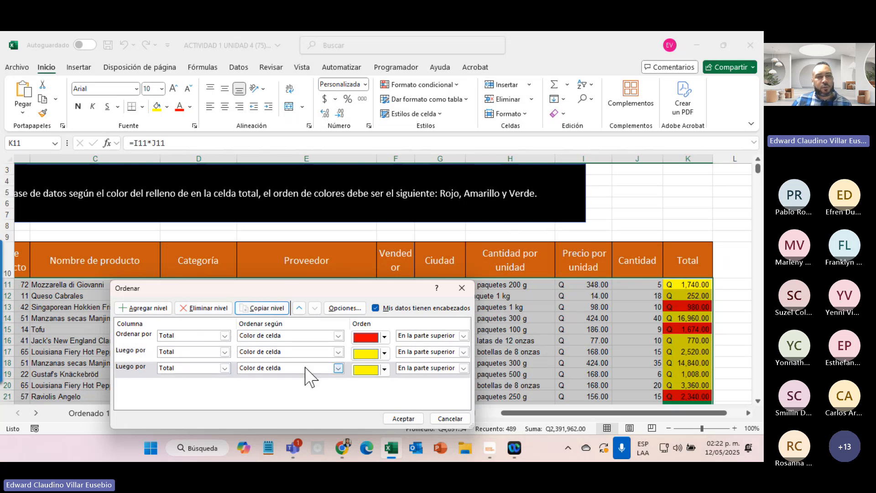
{"action": "left_click", "coordinate": [384, 370]}
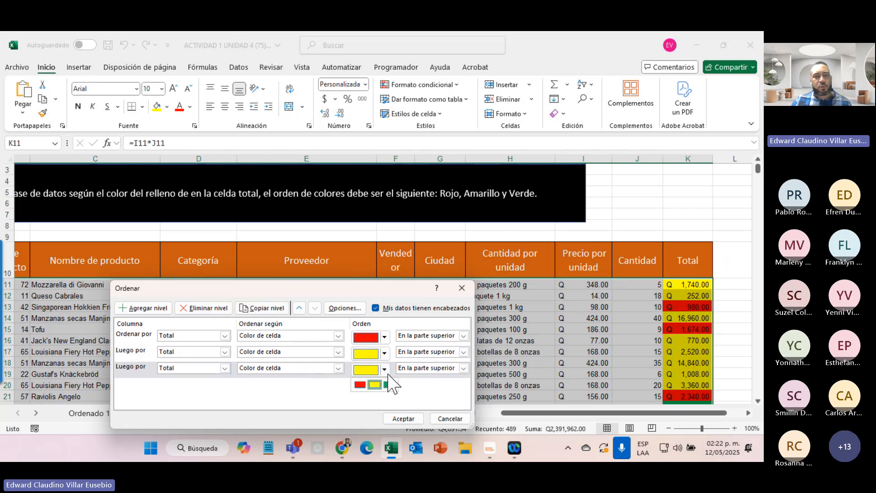
{"action": "left_click", "coordinate": [390, 385]}
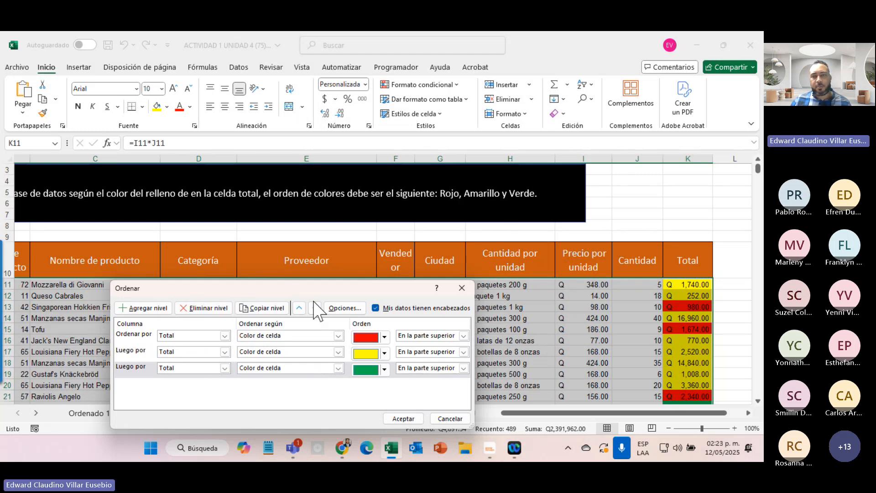
{"action": "left_click", "coordinate": [402, 417]}
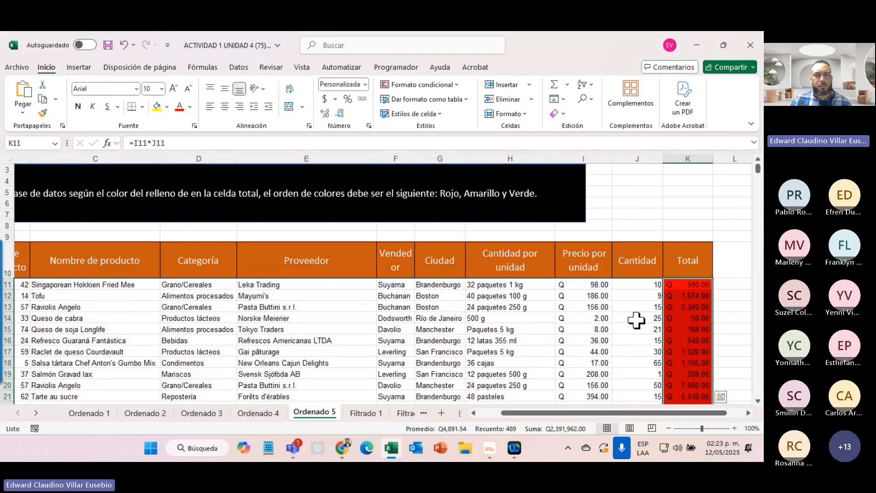
- Examine the order of the fill colors in the Total column from the first to the last records of Ordenado 5
{"action": "left_click", "coordinate": [636, 318]}
{"action": "scroll", "coordinate": [688, 286], "scroll_direction": "down", "scroll_amount": 20}
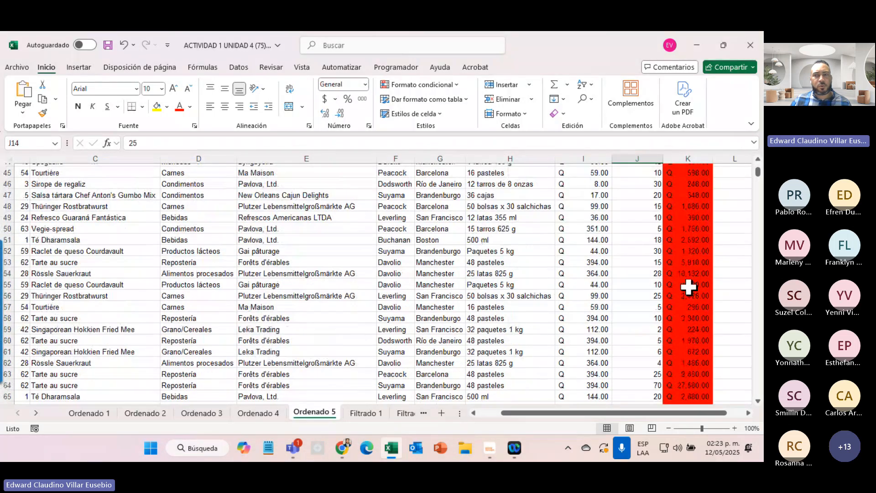
{"action": "scroll", "coordinate": [688, 286], "scroll_direction": "down", "scroll_amount": 20}
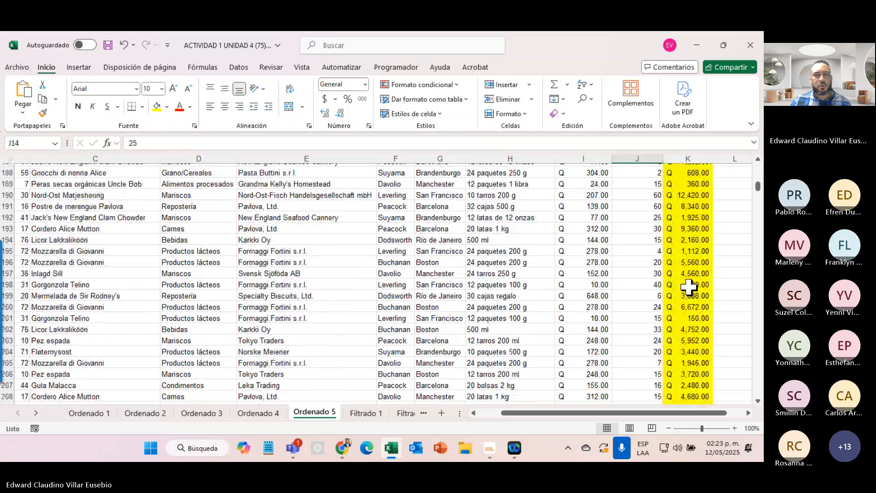
{"action": "scroll", "coordinate": [688, 286], "scroll_direction": "down", "scroll_amount": 20}
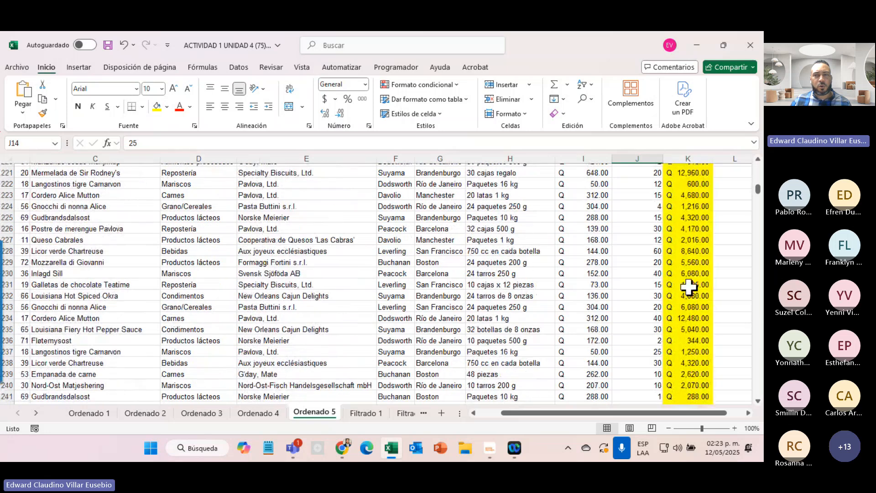
{"action": "scroll", "coordinate": [688, 286], "scroll_direction": "down", "scroll_amount": 20}
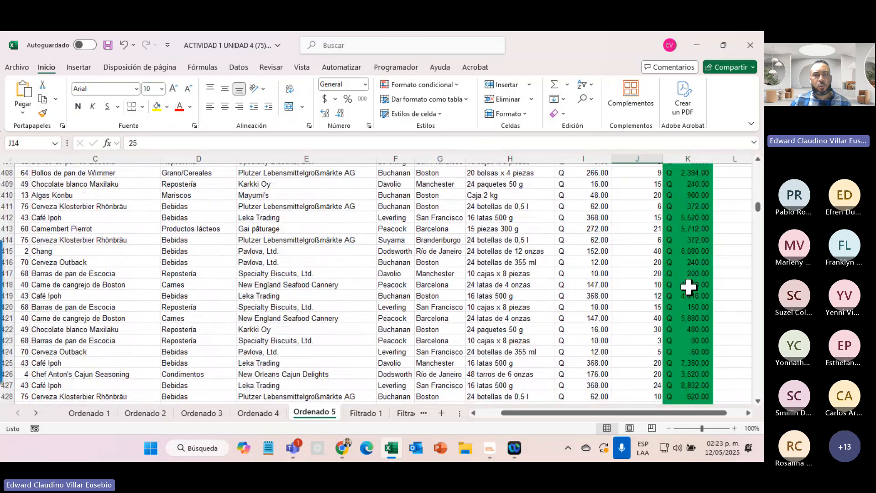
{"action": "scroll", "coordinate": [688, 287], "scroll_direction": "down", "scroll_amount": 8}
{"action": "scroll", "coordinate": [689, 287], "scroll_direction": "up", "scroll_amount": 15}
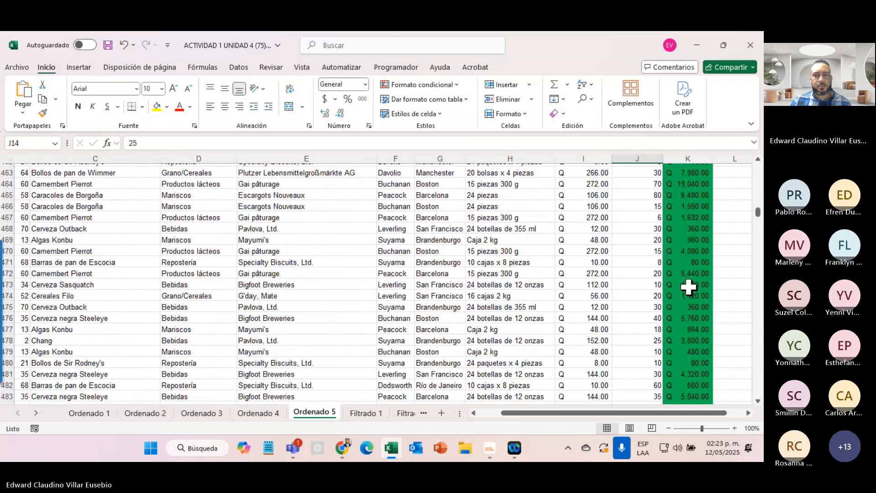
{"action": "scroll", "coordinate": [688, 287], "scroll_direction": "down", "scroll_amount": 20}
{"action": "scroll", "coordinate": [688, 287], "scroll_direction": "up", "scroll_amount": 20}
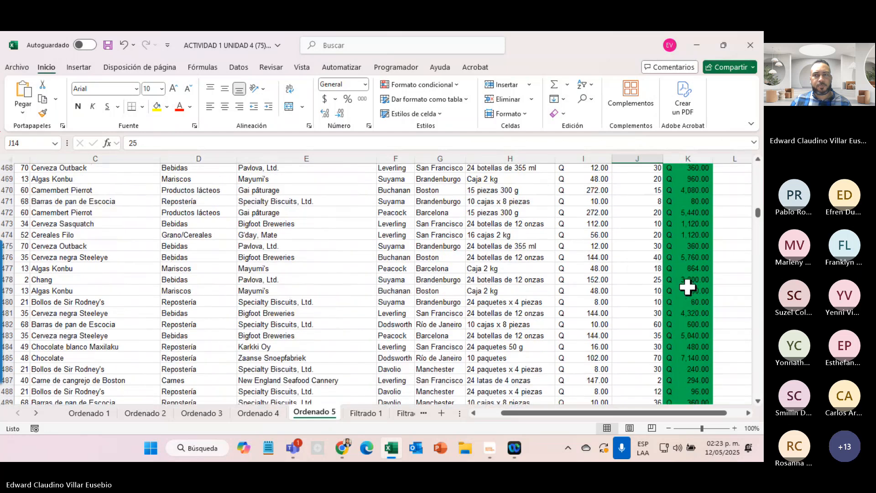
{"action": "scroll", "coordinate": [688, 286], "scroll_direction": "up", "scroll_amount": 20}
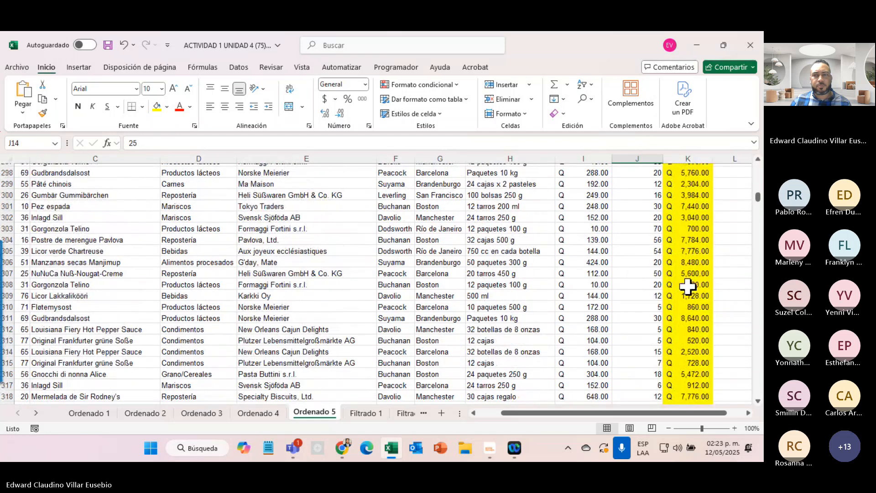
{"action": "scroll", "coordinate": [688, 287], "scroll_direction": "up", "scroll_amount": 20}
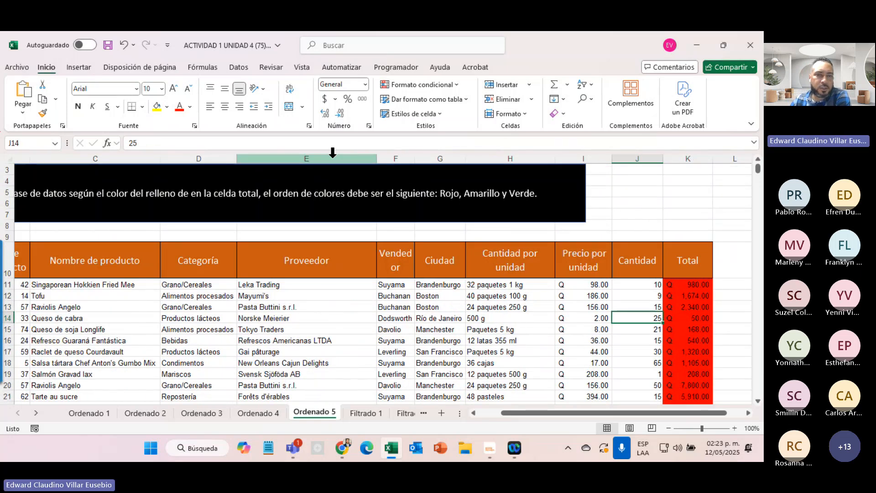
- Check the meeting window in Microsoft Teams and return to the Excel workbook
{"action": "left_click", "coordinate": [289, 442]}
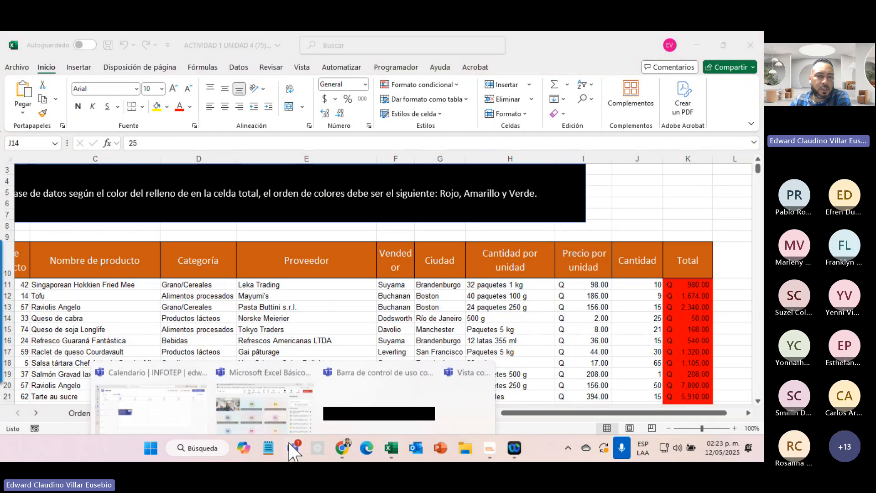
{"action": "left_click", "coordinate": [281, 399]}
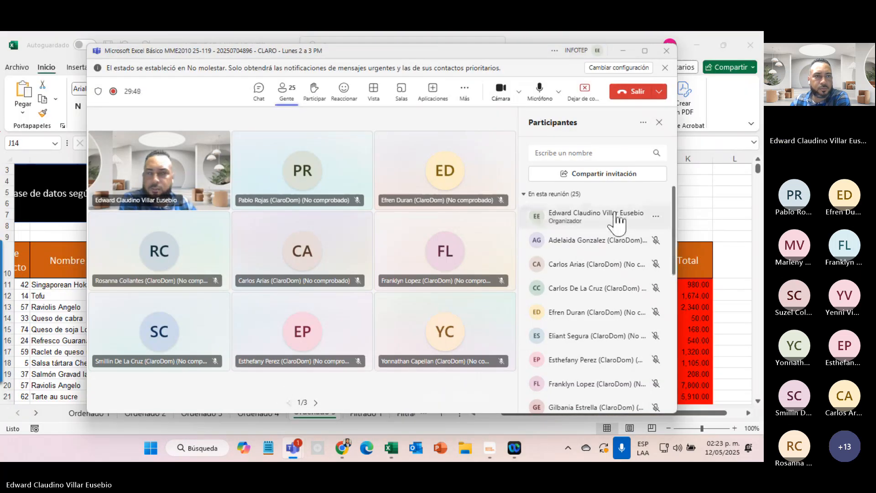
{"action": "left_click", "coordinate": [623, 50]}
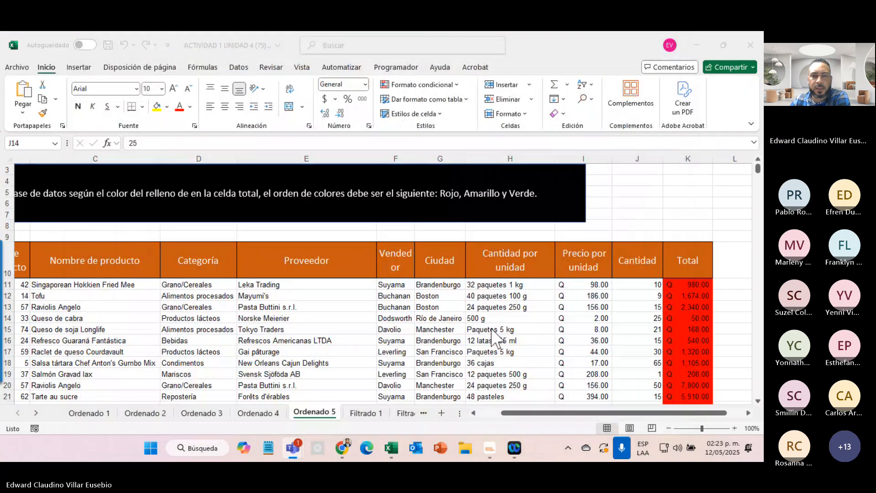
- Open the Filtrado 1 sheet, read its instruction, and turn on filtering for the header row
{"action": "left_click", "coordinate": [365, 412]}
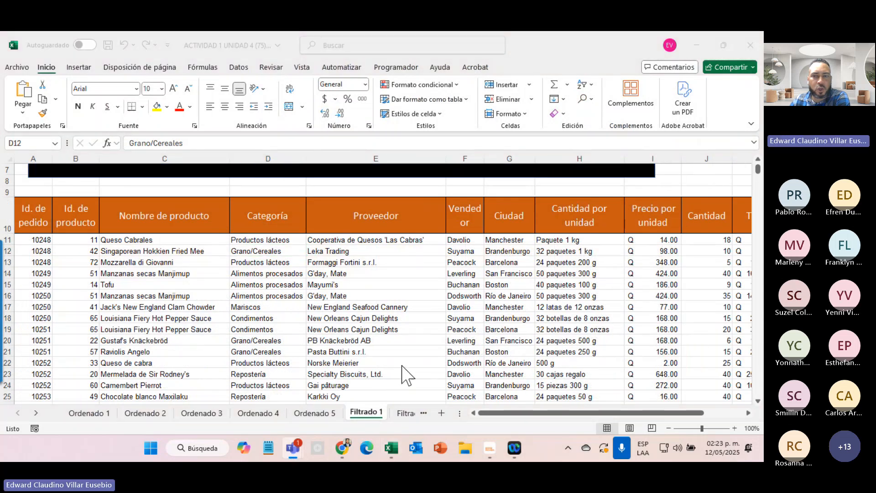
{"action": "scroll", "coordinate": [275, 342], "scroll_direction": "up", "scroll_amount": 2}
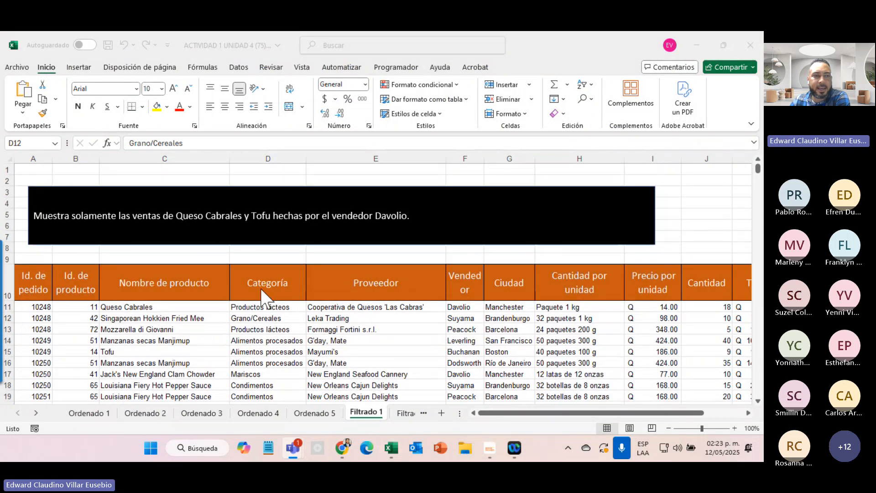
{"action": "left_click", "coordinate": [173, 279]}
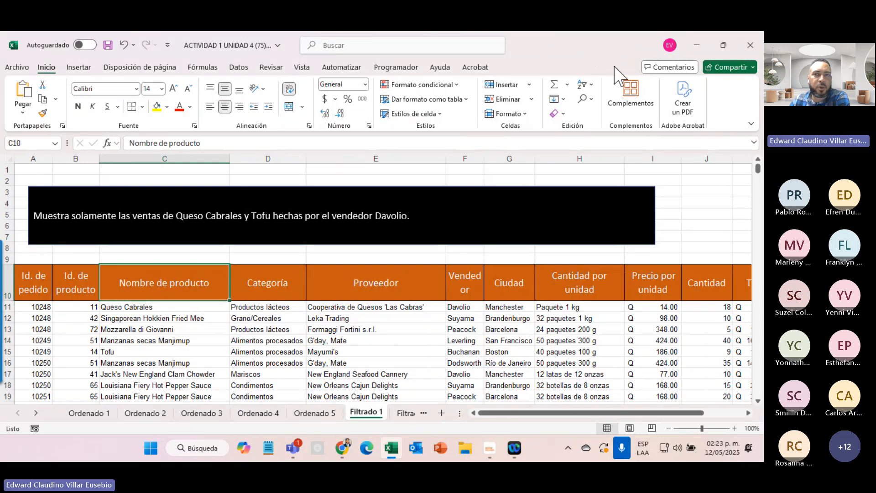
{"action": "left_click", "coordinate": [585, 85]}
{"action": "left_click", "coordinate": [605, 149]}
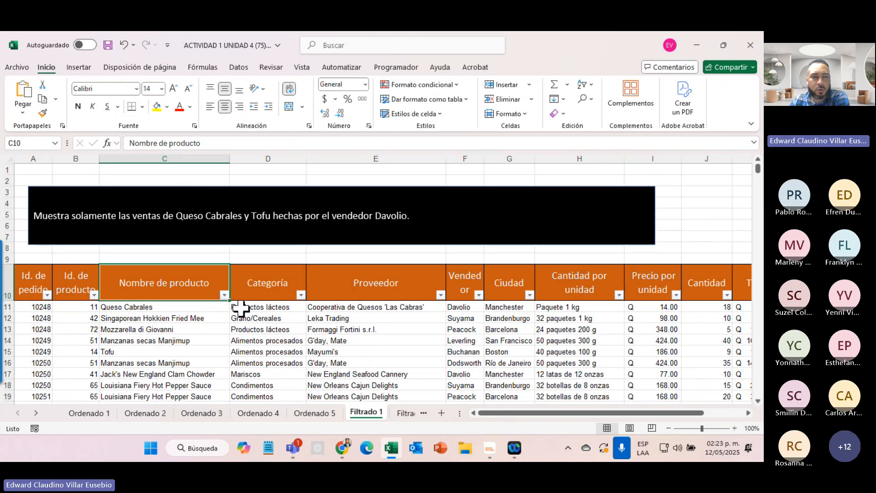
- Filter Nombre de producto to show only Tofu and Queso Cabrales
{"action": "left_click", "coordinate": [225, 296]}
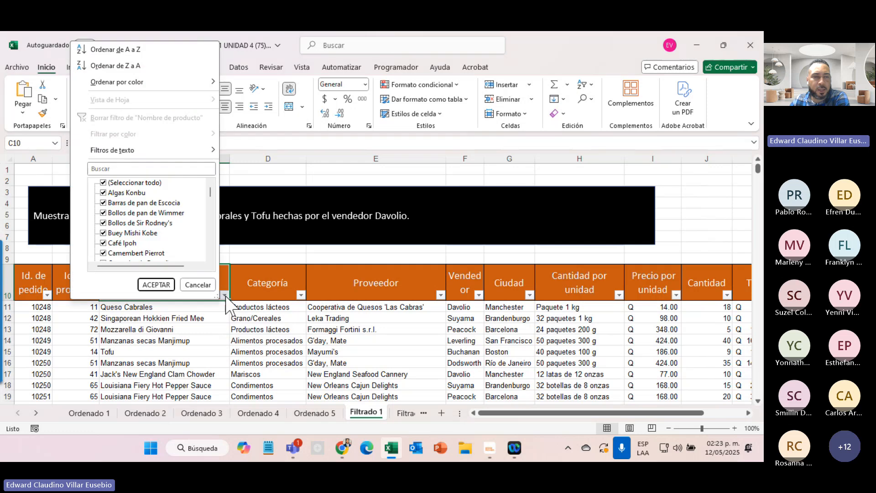
{"action": "left_click", "coordinate": [103, 182]}
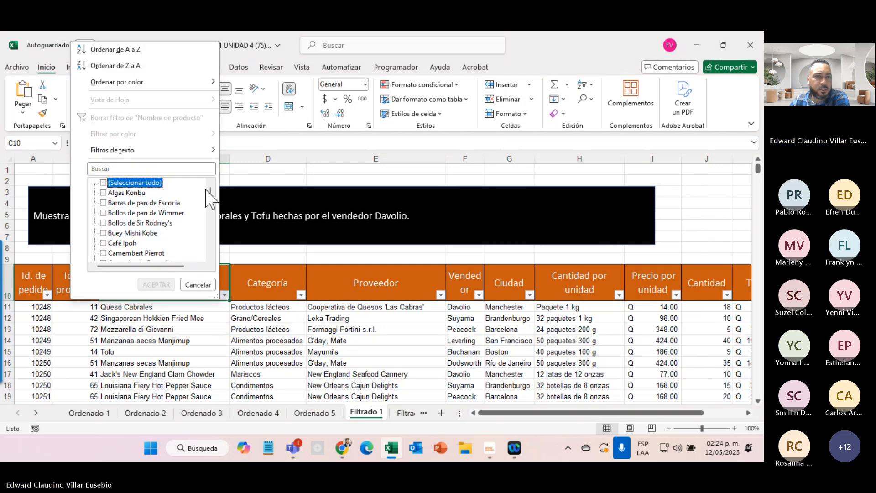
{"action": "left_click_drag", "start_coordinate": [209, 198], "coordinate": [199, 273]}
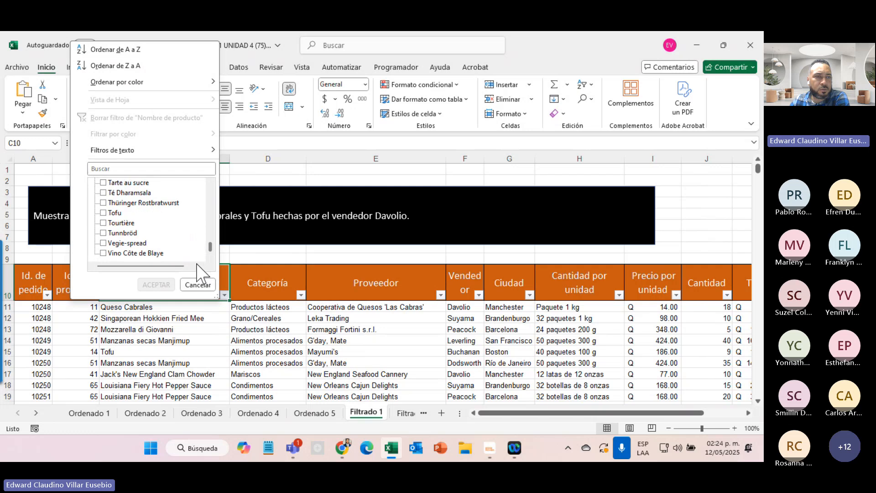
{"action": "left_click", "coordinate": [104, 213]}
{"action": "scroll", "coordinate": [122, 267], "scroll_direction": "up", "scroll_amount": 2}
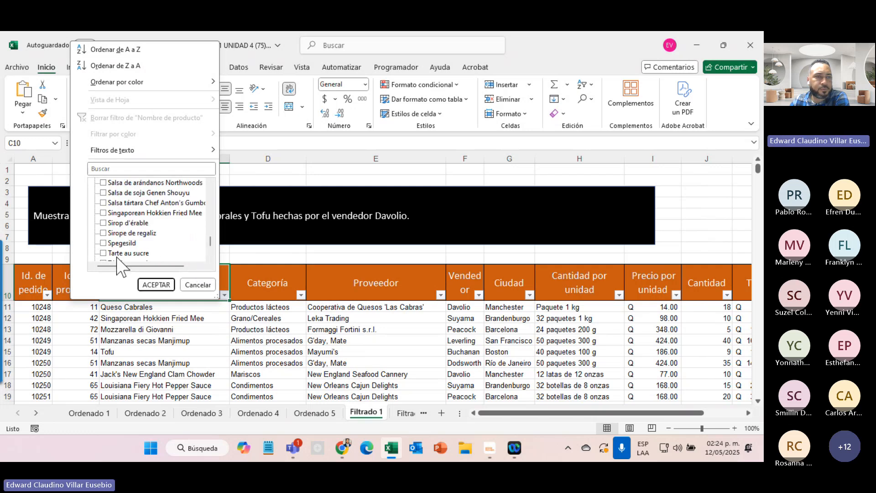
{"action": "scroll", "coordinate": [117, 258], "scroll_direction": "up", "scroll_amount": 4}
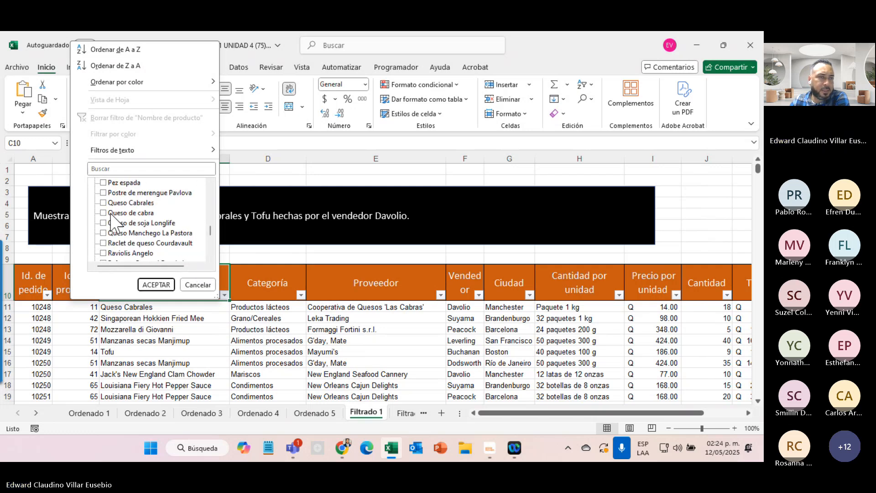
{"action": "left_click", "coordinate": [103, 202]}
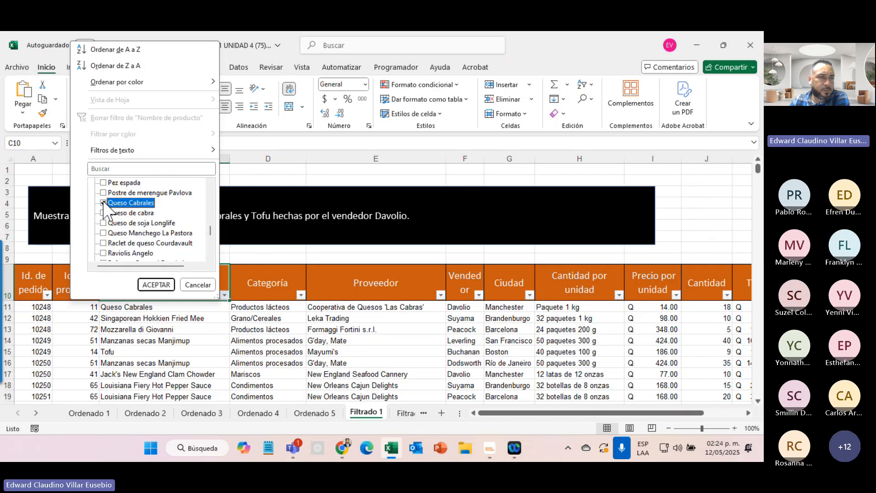
{"action": "left_click", "coordinate": [156, 285]}
- Copy the filtered rows with their header from Filtrado 1 and paste them into a new sheet starting at A1
{"action": "scroll", "coordinate": [155, 282], "scroll_direction": "down", "scroll_amount": 3}
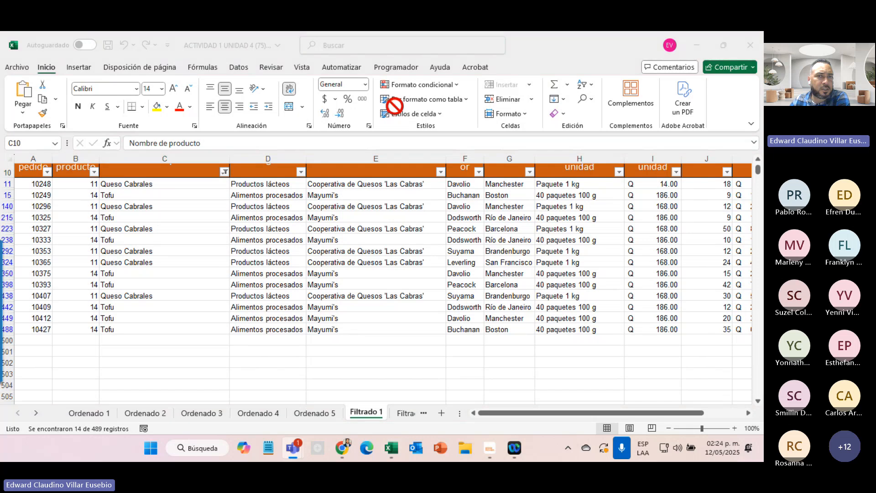
{"action": "left_click", "coordinate": [10, 221]}
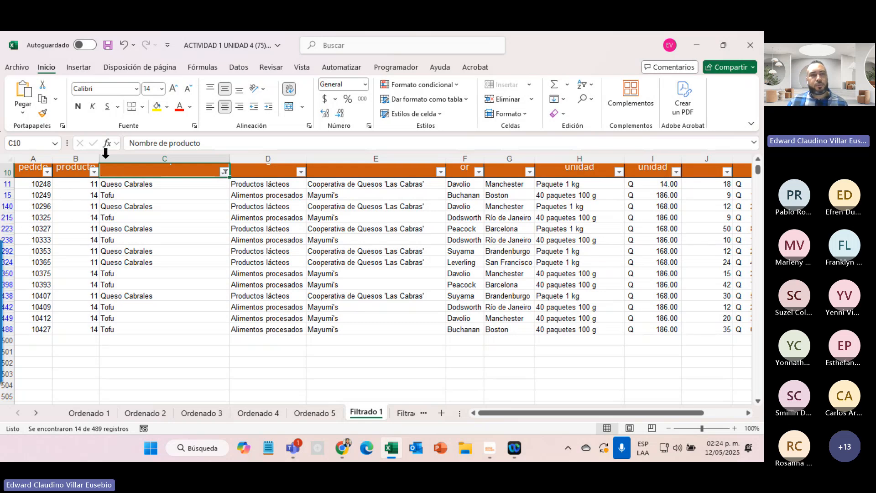
{"action": "double_click", "coordinate": [6, 178]}
{"action": "left_click", "coordinate": [10, 188]}
{"action": "left_click_drag", "start_coordinate": [9, 188], "coordinate": [15, 347]}
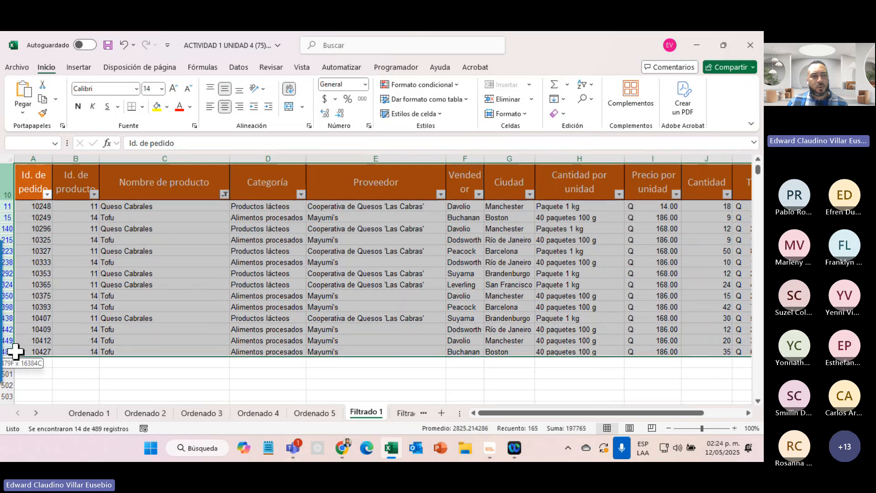
{"action": "key", "text": "ctrl+c"}
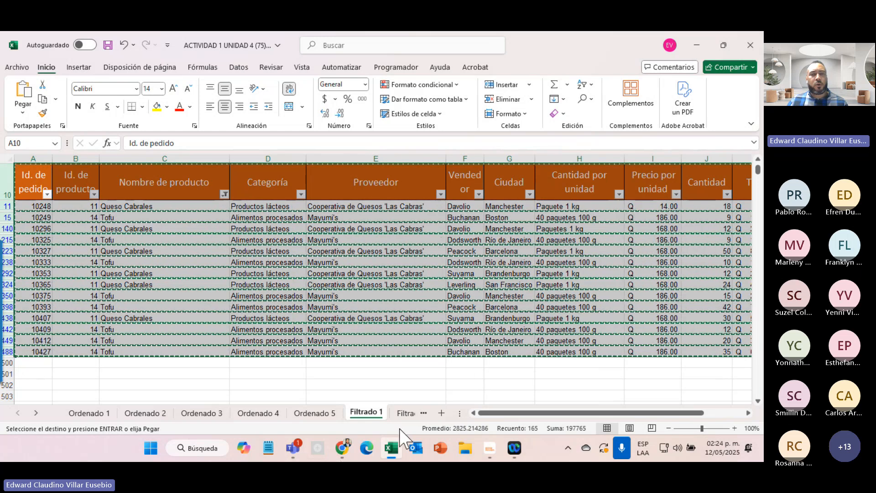
{"action": "left_click", "coordinate": [441, 413]}
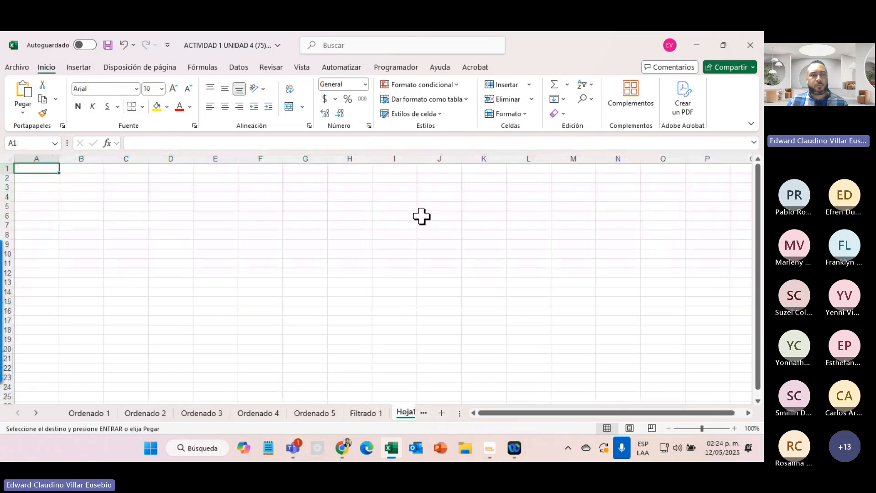
{"action": "key", "text": "ctrl+v"}
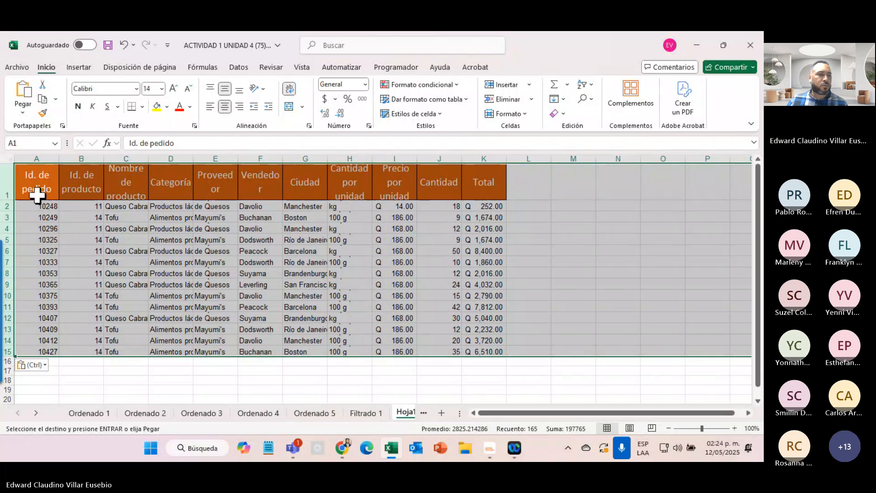
- Compare the filtered records on Filtrado 1 with the pasted copy on Hoja1
{"action": "left_click", "coordinate": [696, 45]}
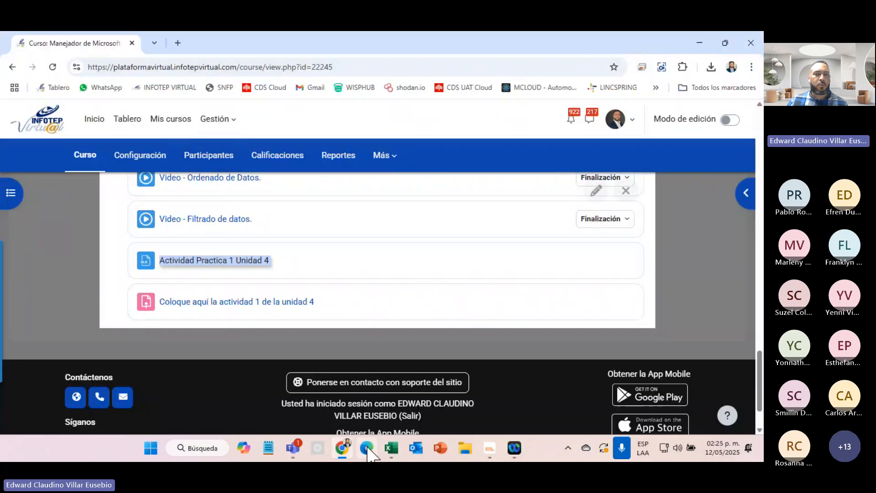
{"action": "left_click", "coordinate": [390, 448]}
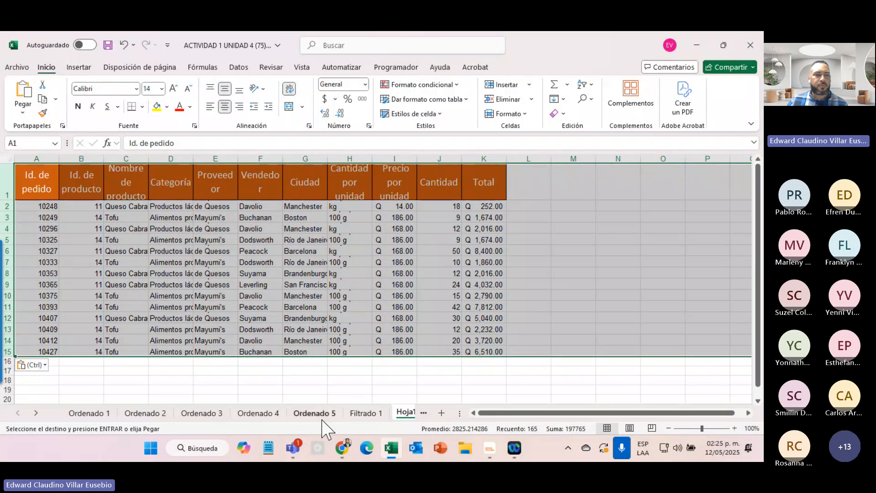
{"action": "left_click", "coordinate": [365, 412]}
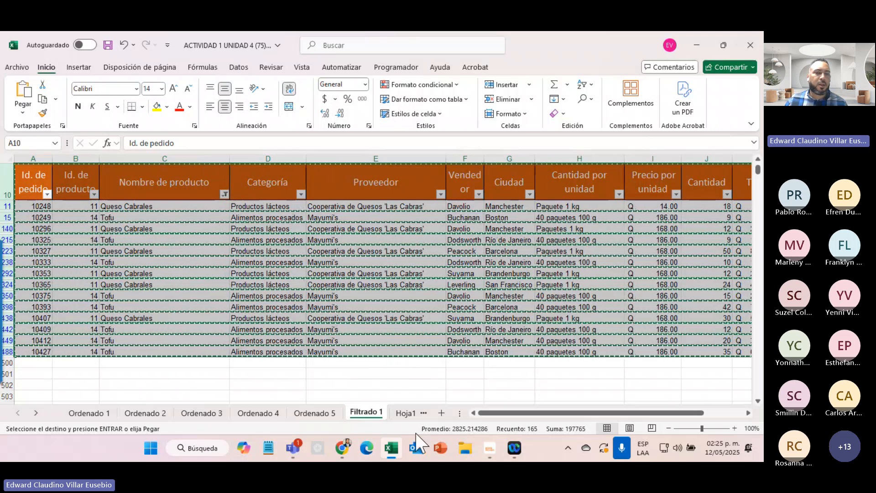
{"action": "left_click", "coordinate": [405, 413]}
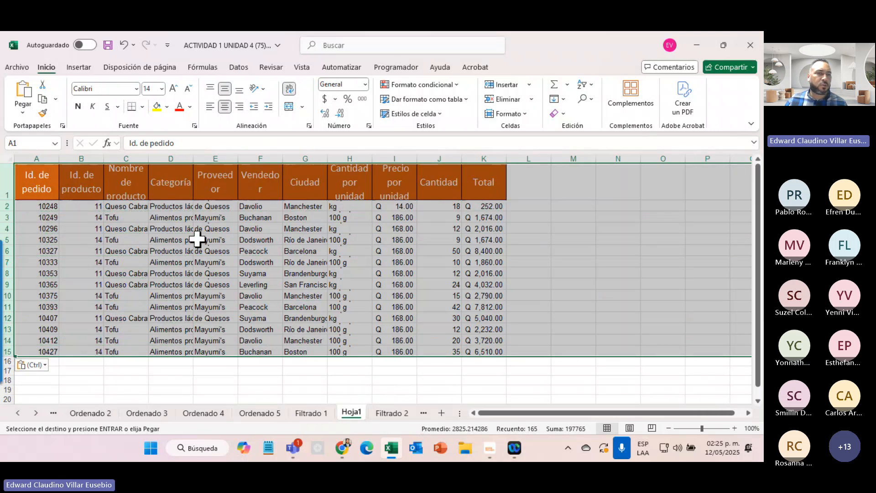
- Close the workbook without saving or keeping the clipboard contents, and reopen ACTIVIDAD 1 UNIDAD 4 (75).xlsx from the recent files
{"action": "left_click_drag", "start_coordinate": [115, 206], "coordinate": [112, 333]}
{"action": "left_click", "coordinate": [114, 351]}
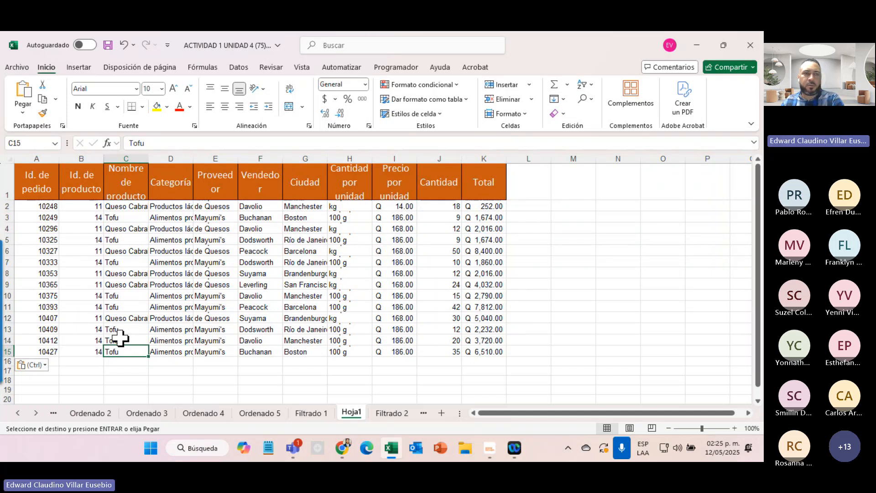
{"action": "left_click", "coordinate": [752, 43]}
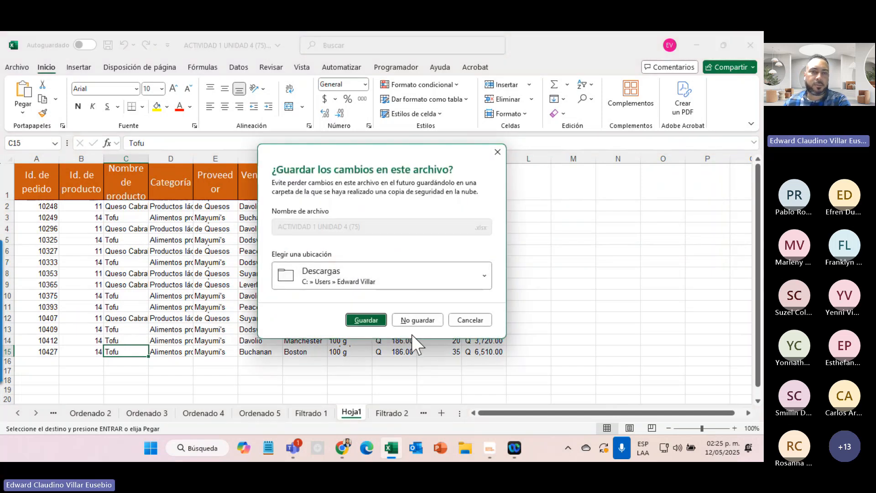
{"action": "left_click", "coordinate": [417, 320]}
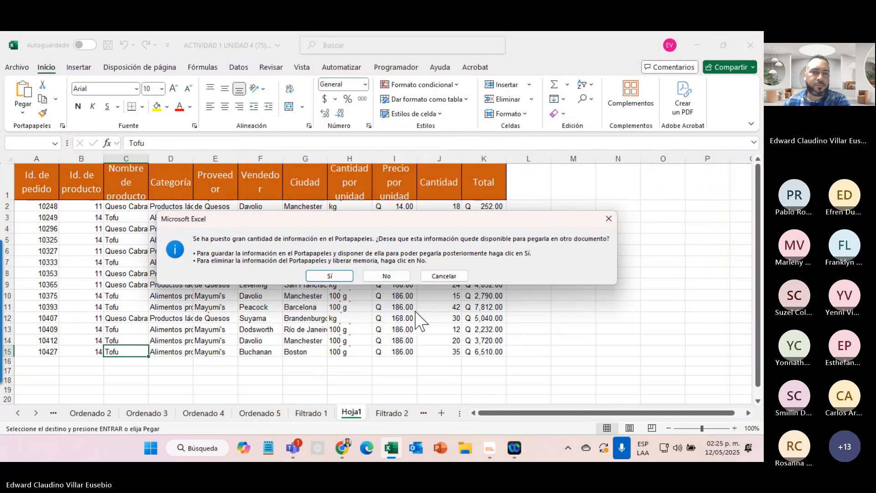
{"action": "left_click", "coordinate": [391, 275]}
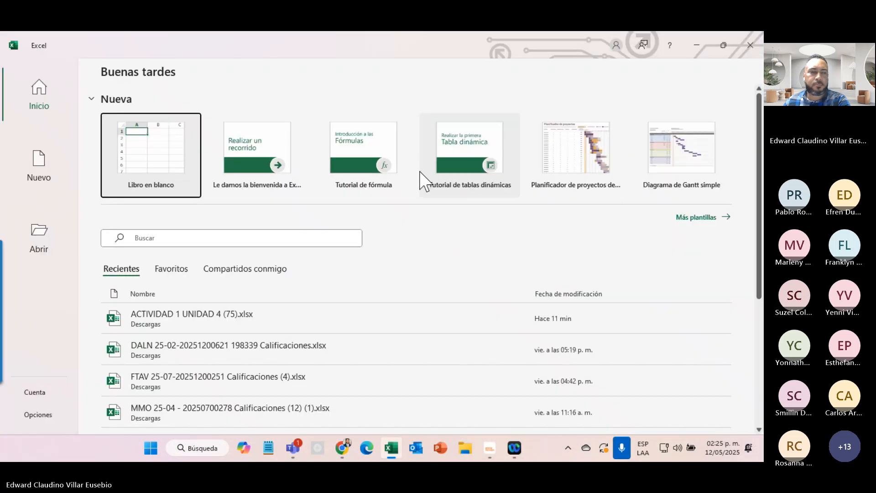
{"action": "left_click", "coordinate": [233, 322]}
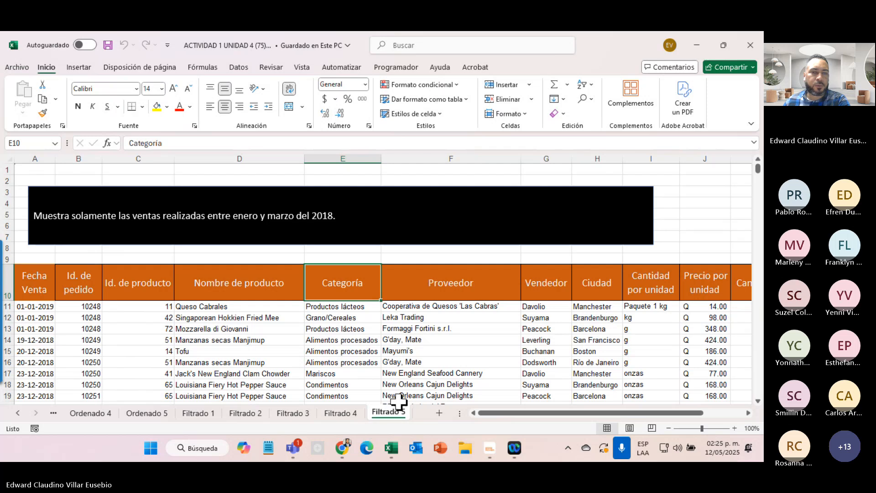
- Open the Filtrado 1 sheet and turn on filtering for its header row
{"action": "left_click", "coordinate": [197, 413]}
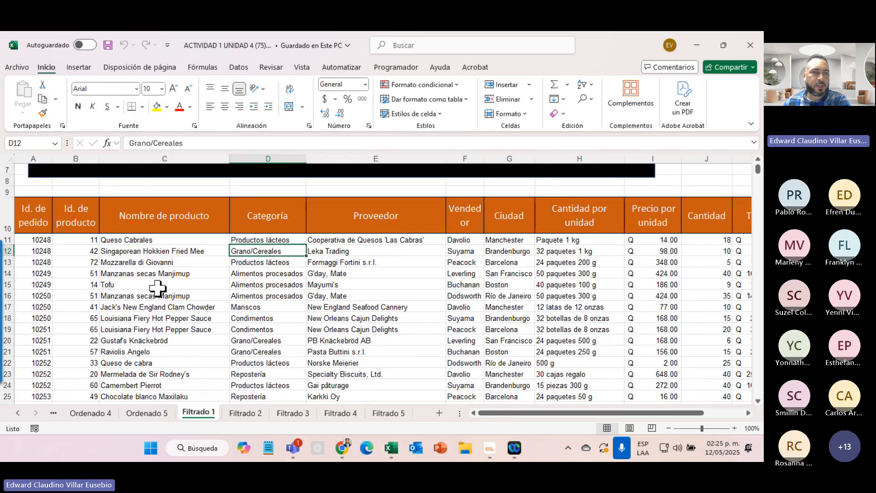
{"action": "left_click", "coordinate": [206, 218]}
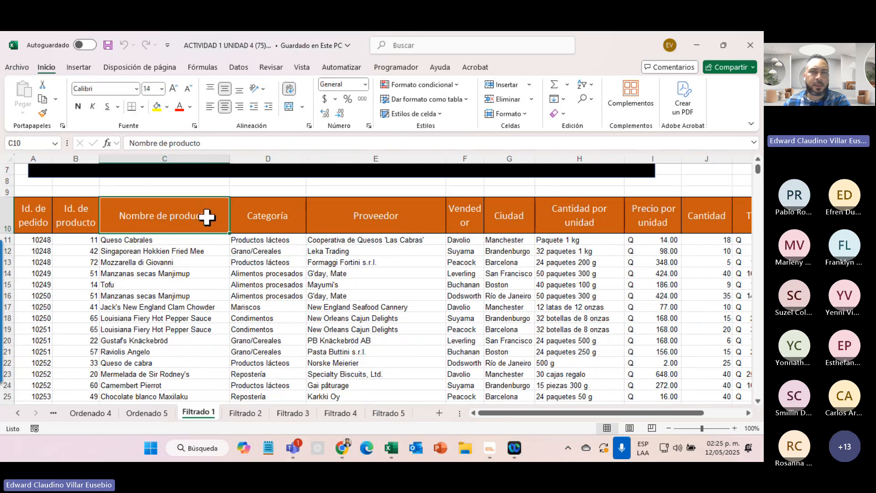
{"action": "left_click", "coordinate": [583, 84]}
{"action": "left_click", "coordinate": [598, 149]}
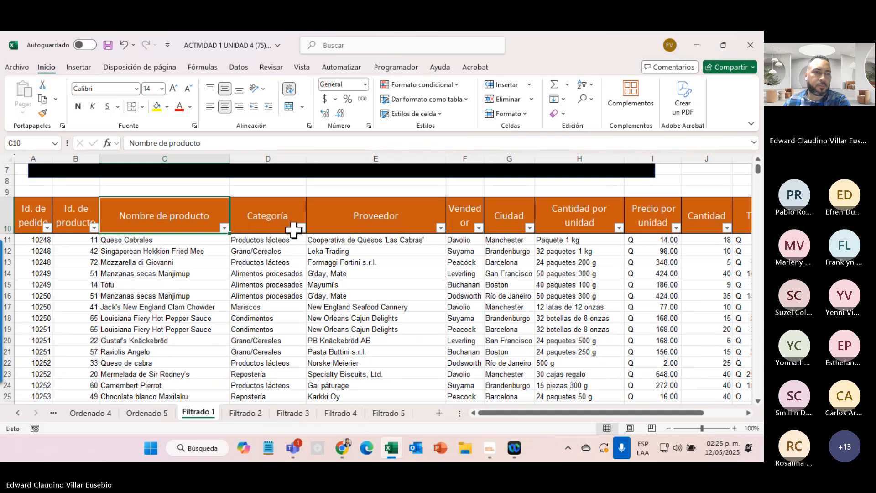
- Filter Nombre de producto on Filtrado 1 to show only Tofu and Queso Cabrales
{"action": "left_click", "coordinate": [224, 227]}
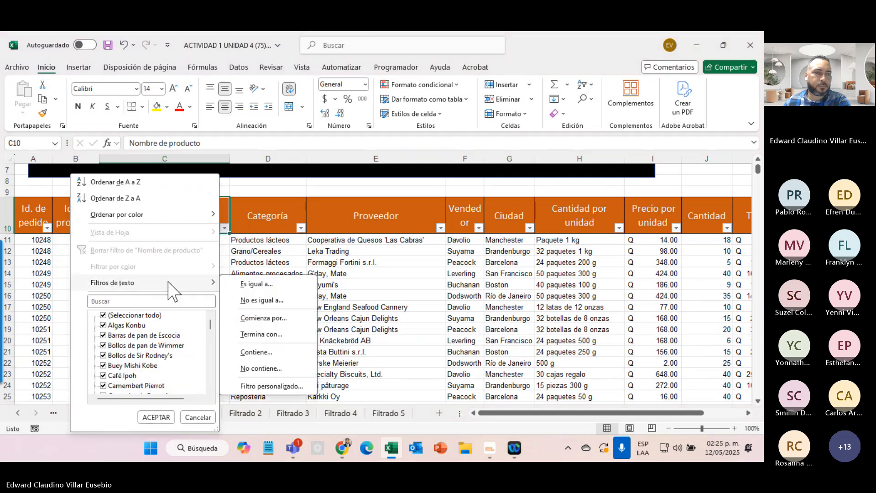
{"action": "left_click", "coordinate": [103, 314]}
{"action": "scroll", "coordinate": [105, 344], "scroll_direction": "down", "scroll_amount": 15}
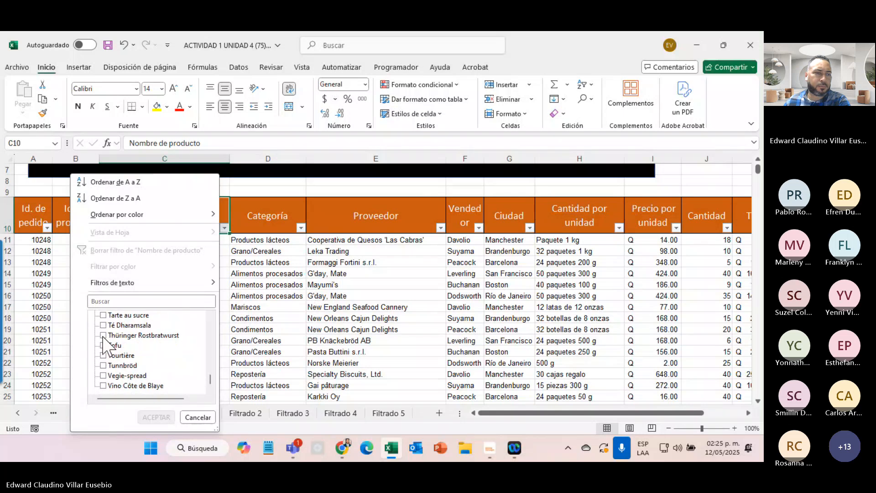
{"action": "left_click", "coordinate": [105, 345]}
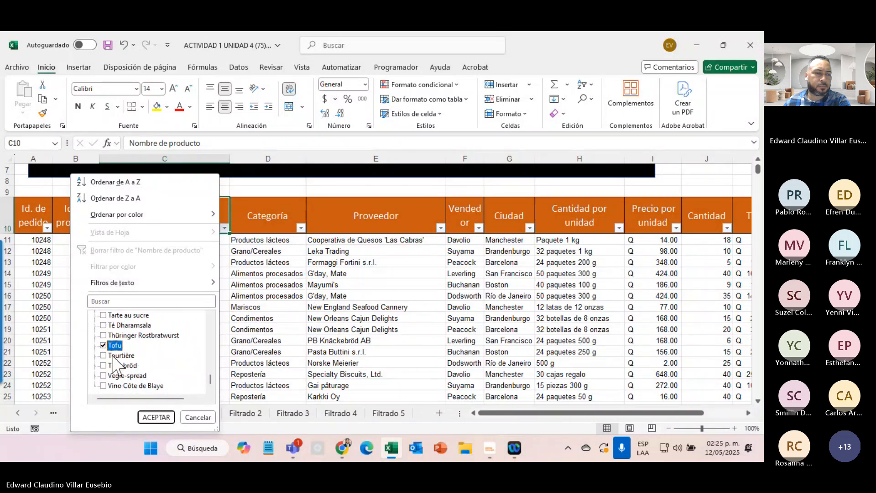
{"action": "scroll", "coordinate": [113, 361], "scroll_direction": "up", "scroll_amount": 6}
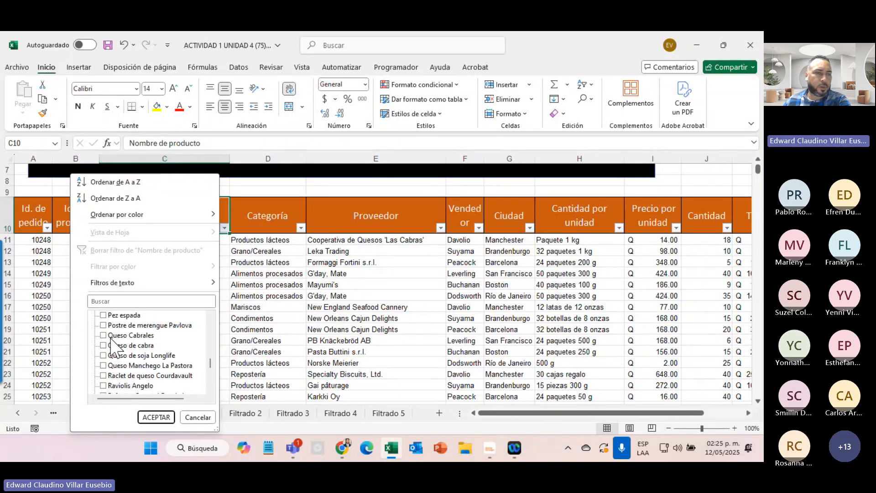
{"action": "left_click", "coordinate": [110, 335]}
{"action": "left_click", "coordinate": [156, 417]}
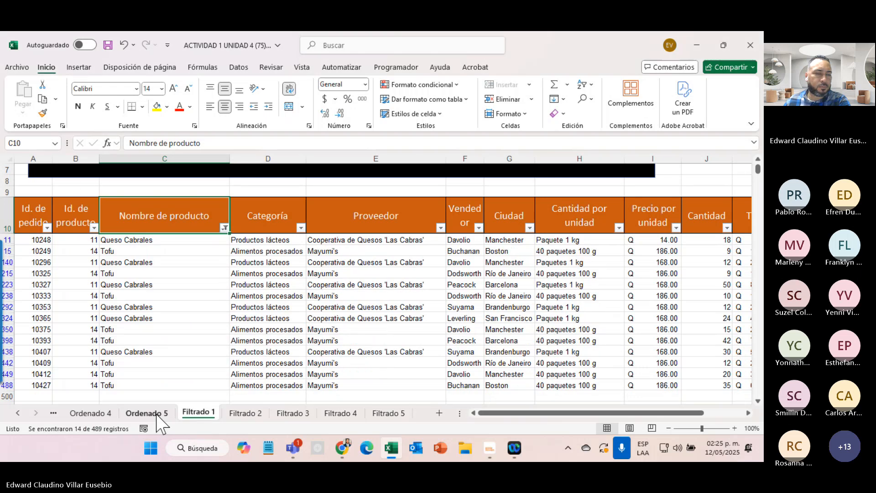
- Reread the Filtrado 1 instruction and filter Vendedor to show only the seller it names
{"action": "scroll", "coordinate": [233, 338], "scroll_direction": "up", "scroll_amount": 2}
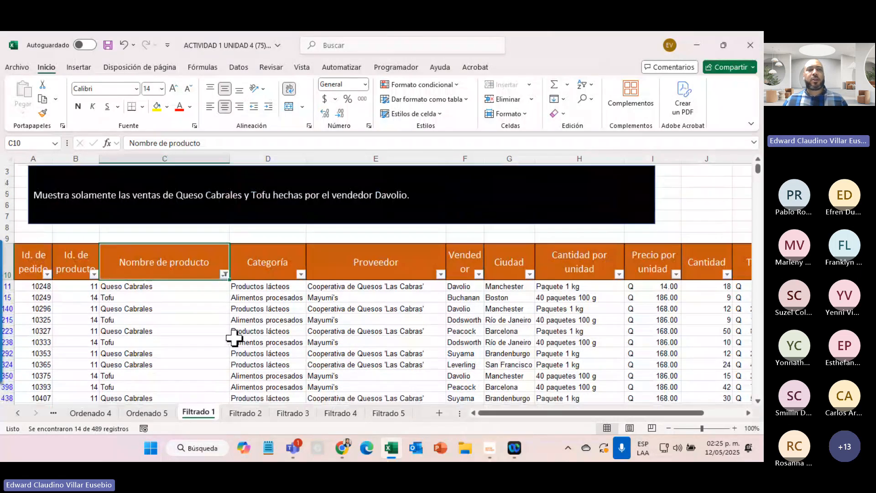
{"action": "scroll", "coordinate": [233, 338], "scroll_direction": "up", "scroll_amount": 1}
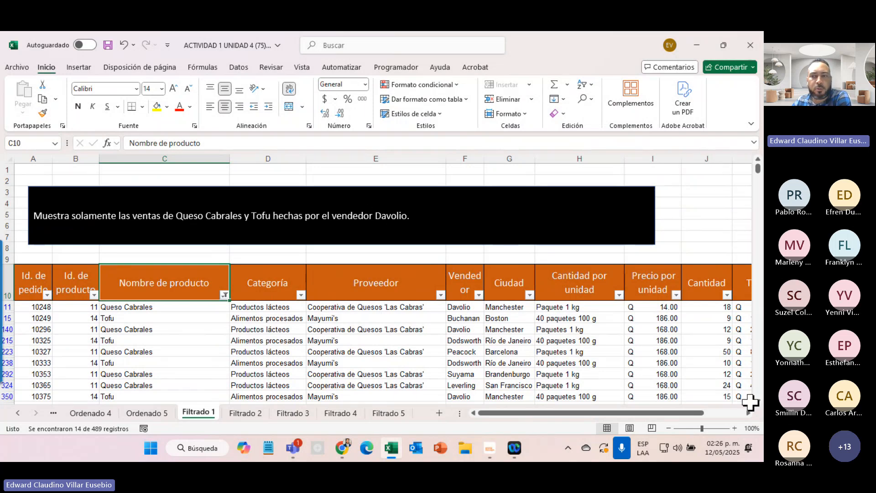
{"action": "left_click", "coordinate": [757, 400]}
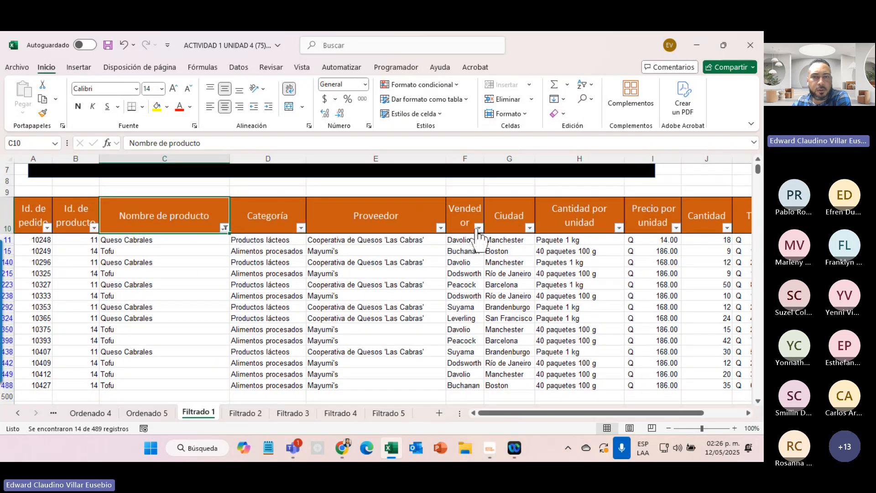
{"action": "left_click", "coordinate": [478, 229]}
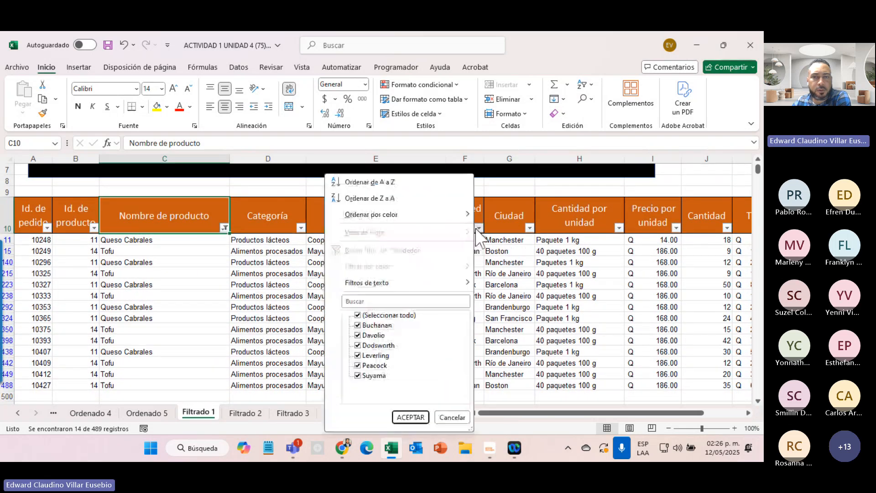
{"action": "left_click", "coordinate": [358, 315]}
{"action": "left_click", "coordinate": [365, 337]}
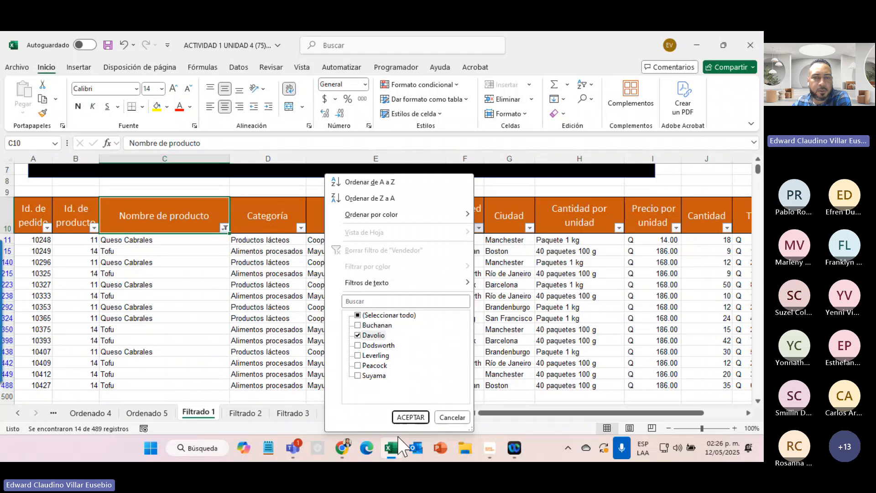
{"action": "left_click", "coordinate": [410, 416]}
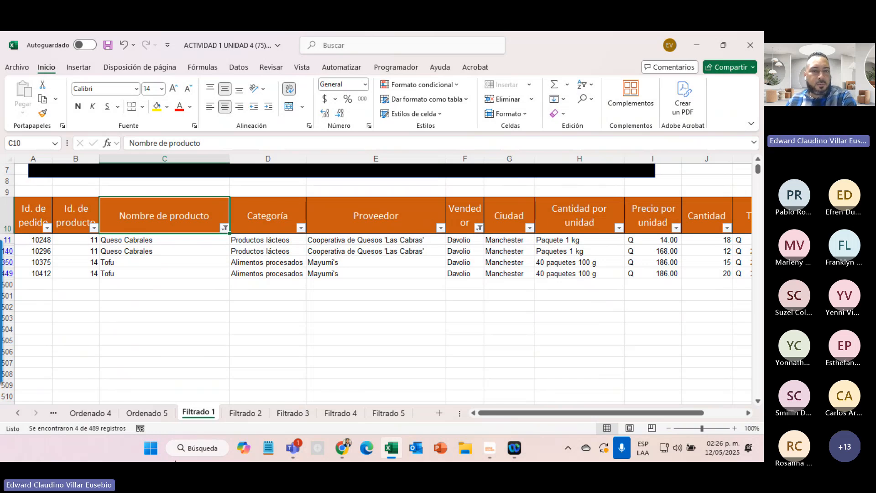
- Open the Filtrado 2 sheet, read its instruction, and turn on filtering for the header row
{"action": "left_click", "coordinate": [245, 413]}
{"action": "scroll", "coordinate": [329, 173], "scroll_direction": "up", "scroll_amount": 20}
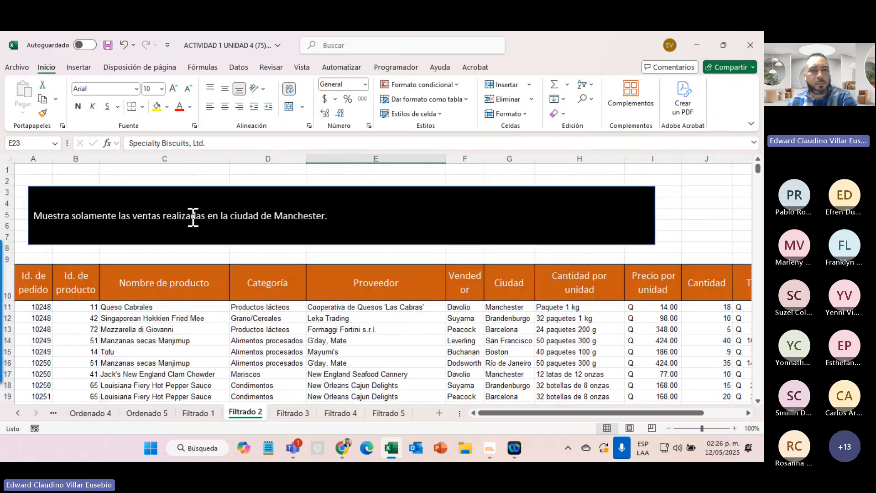
{"action": "left_click", "coordinate": [508, 280]}
{"action": "left_click", "coordinate": [588, 85]}
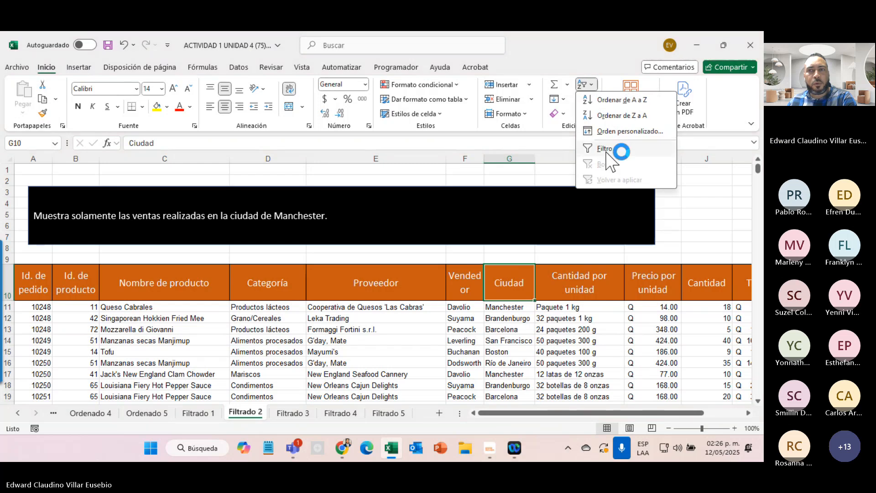
{"action": "left_click", "coordinate": [611, 146]}
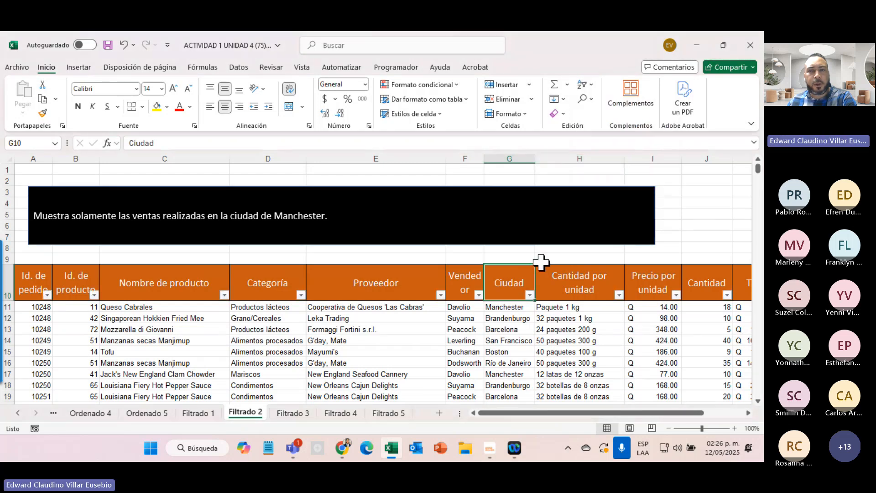
- Filter Ciudad on Filtrado 2 to show only Manchester and look through the filtered records
{"action": "left_click", "coordinate": [528, 295]}
{"action": "left_click", "coordinate": [408, 182]}
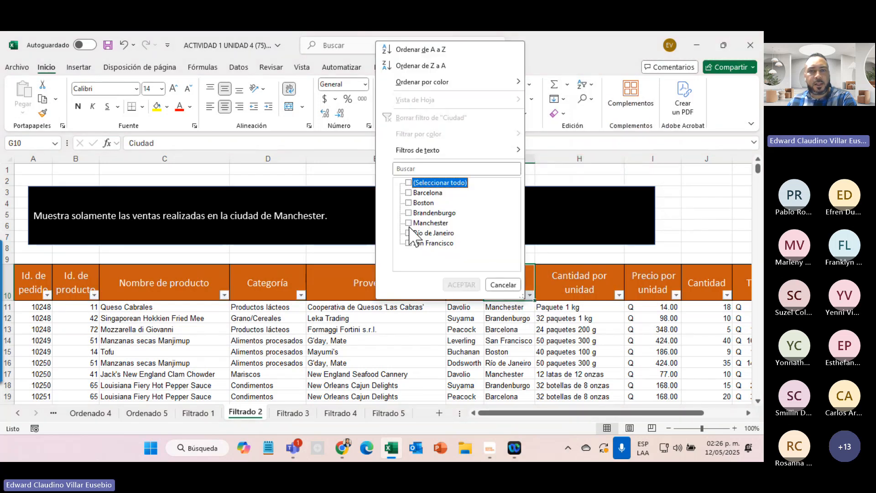
{"action": "left_click", "coordinate": [408, 222]}
{"action": "left_click", "coordinate": [466, 285]}
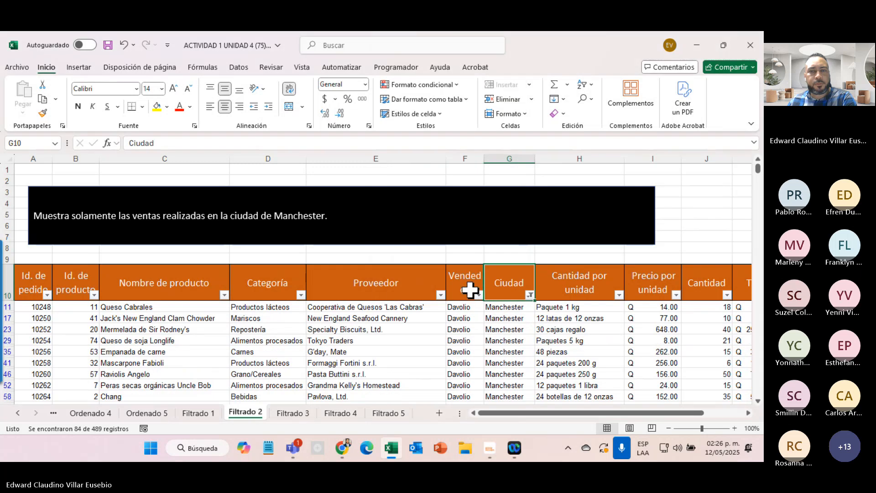
{"action": "scroll", "coordinate": [346, 303], "scroll_direction": "down", "scroll_amount": 15}
{"action": "scroll", "coordinate": [319, 347], "scroll_direction": "down", "scroll_amount": 5}
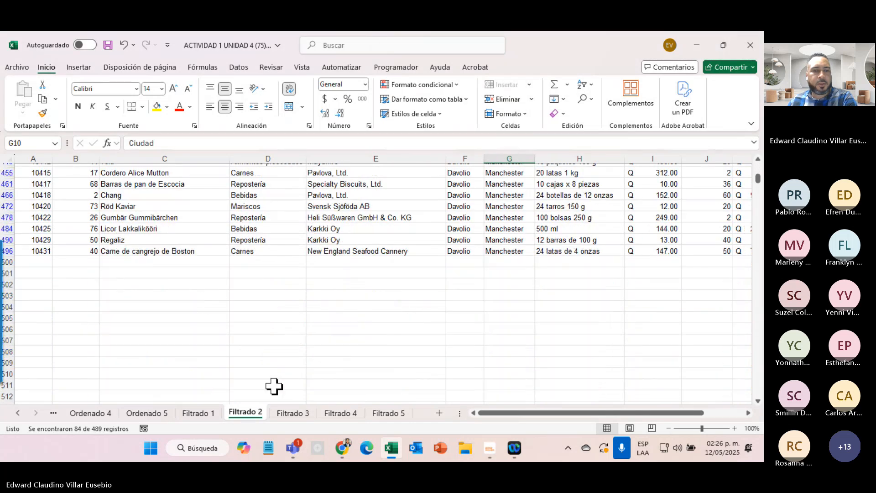
- Open the Filtrado 3 sheet, read its instruction, and turn on filtering for the header row
{"action": "left_click", "coordinate": [293, 411]}
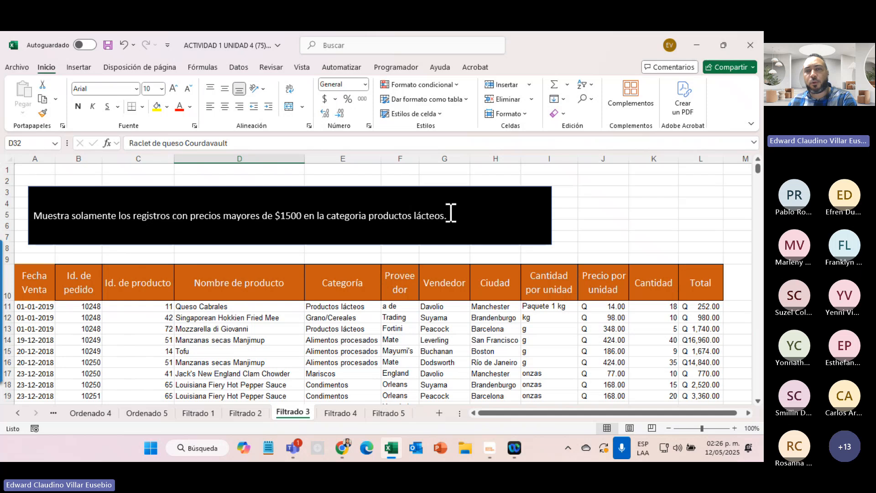
{"action": "left_click", "coordinate": [342, 280]}
{"action": "left_click", "coordinate": [586, 85]}
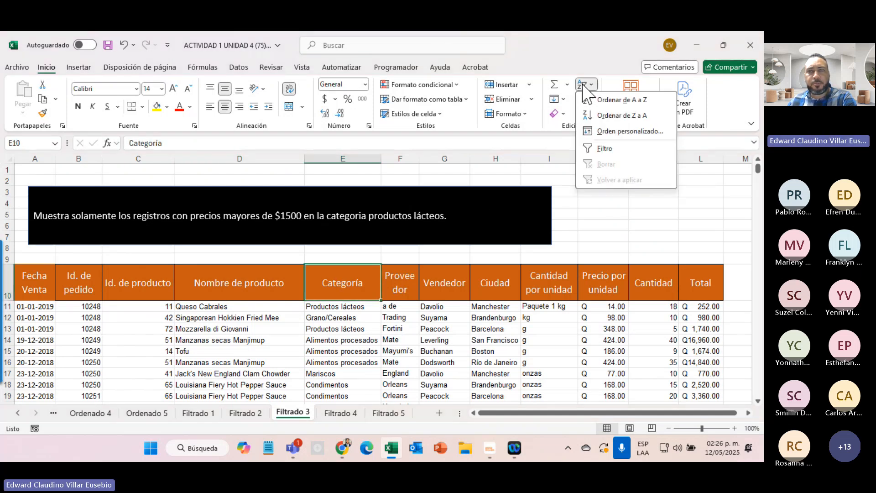
{"action": "left_click", "coordinate": [604, 148]}
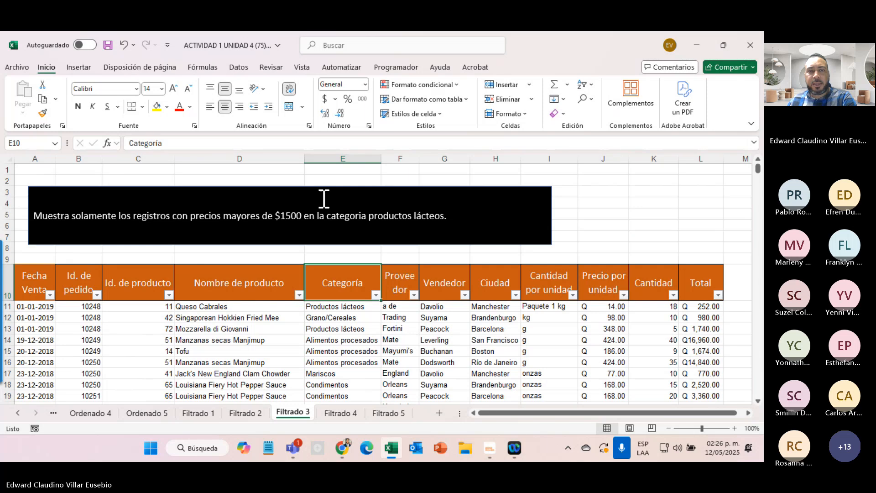
- Filter Categoría on Filtrado 3 to show only Productos lácteos
{"action": "left_click", "coordinate": [375, 296]}
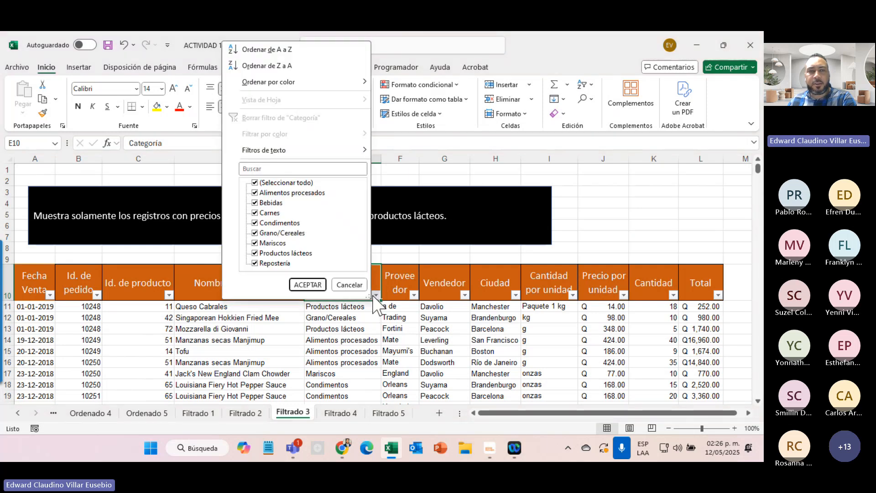
{"action": "left_click", "coordinate": [254, 183]}
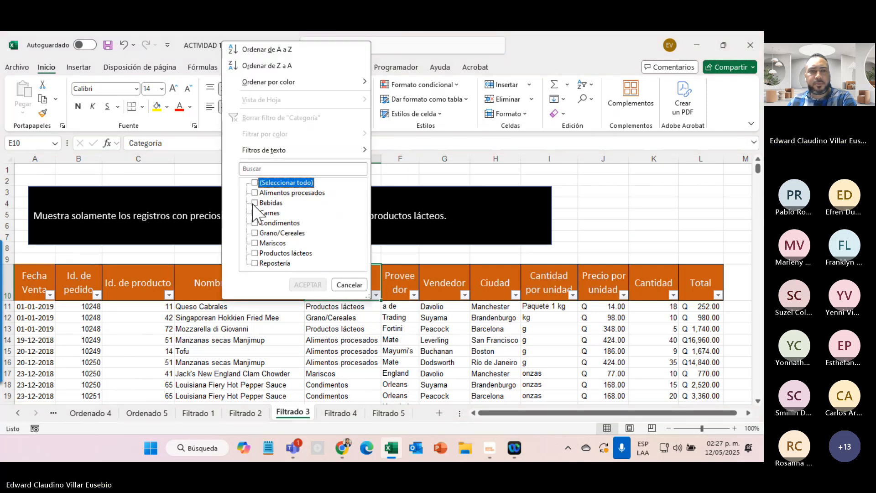
{"action": "left_click", "coordinate": [255, 253]}
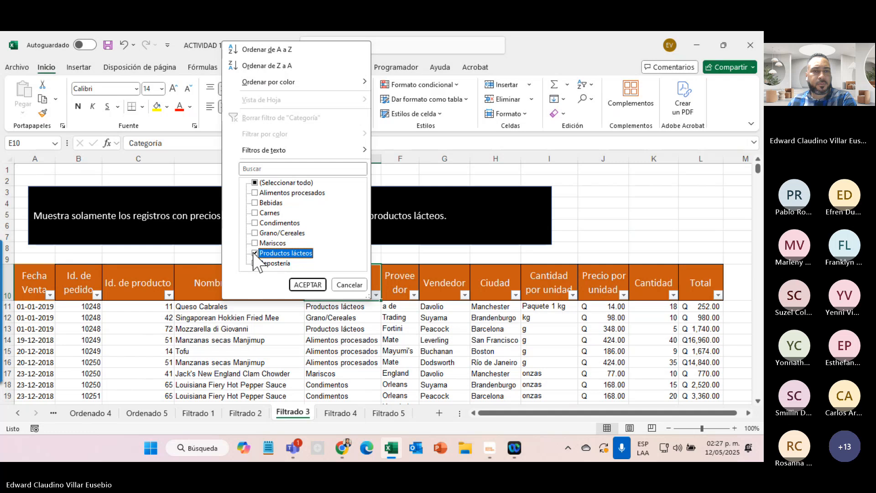
{"action": "left_click", "coordinate": [307, 285]}
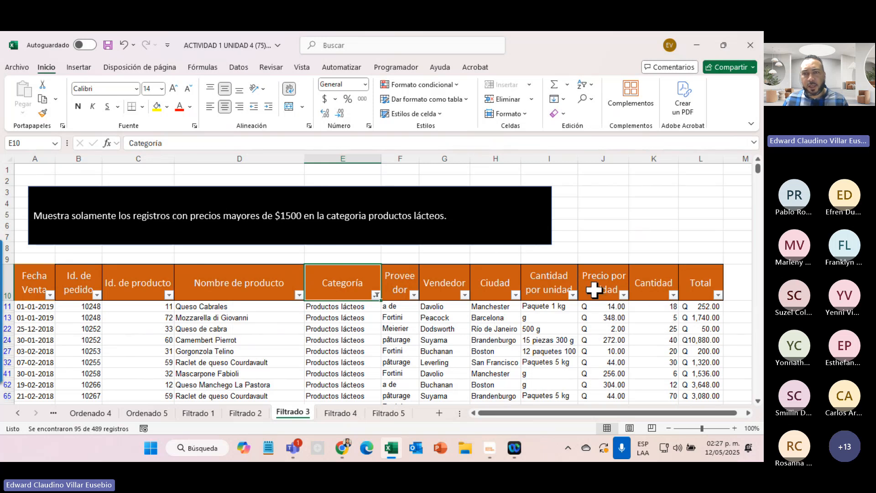
- Try filtering Precio por unidad on Filtrado 3 for prices greater than 1500, and remove that filter again
{"action": "left_click", "coordinate": [623, 295]}
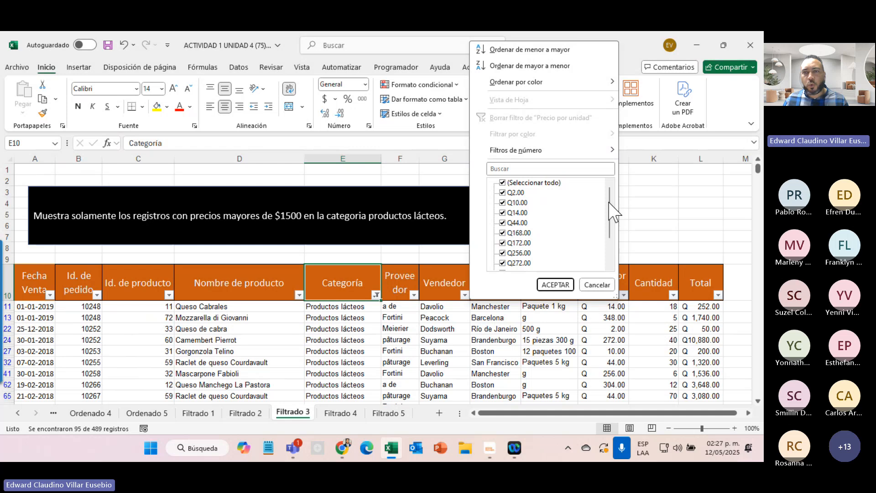
{"action": "scroll", "coordinate": [610, 216], "scroll_direction": "down", "scroll_amount": 2}
{"action": "scroll", "coordinate": [606, 195], "scroll_direction": "up", "scroll_amount": 2}
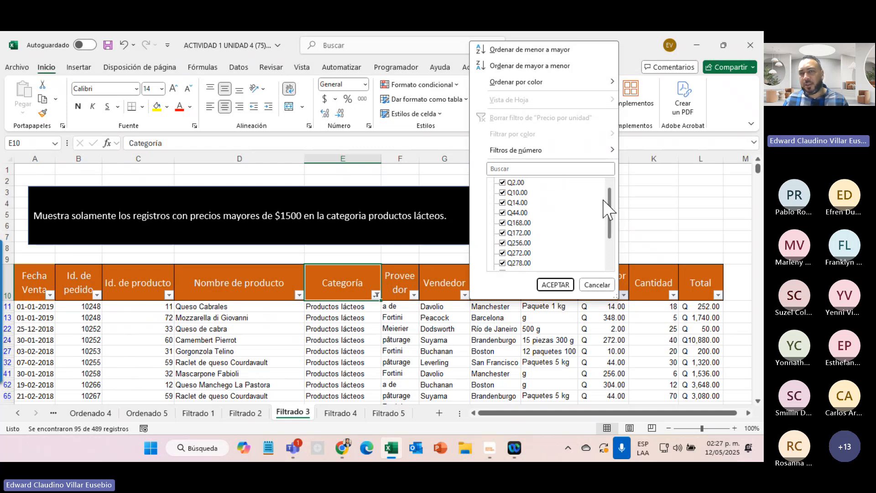
{"action": "scroll", "coordinate": [604, 198], "scroll_direction": "down", "scroll_amount": 1}
{"action": "scroll", "coordinate": [590, 215], "scroll_direction": "down", "scroll_amount": 1}
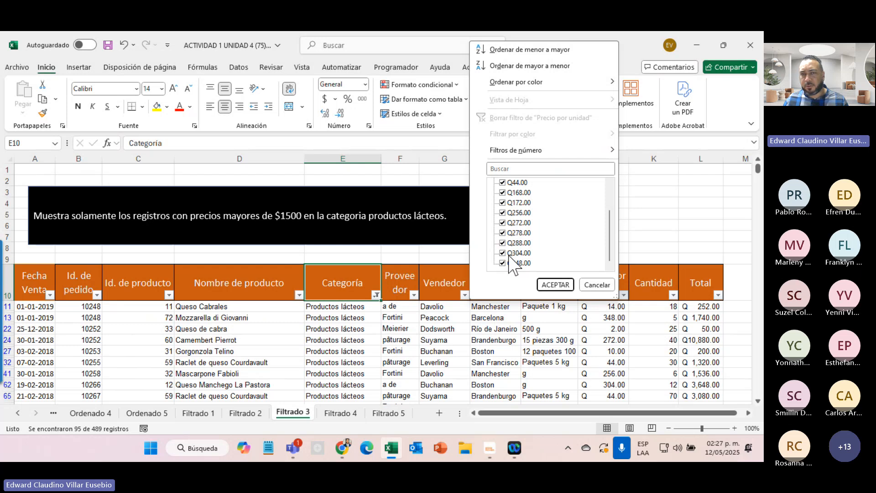
{"action": "scroll", "coordinate": [513, 246], "scroll_direction": "up", "scroll_amount": 2}
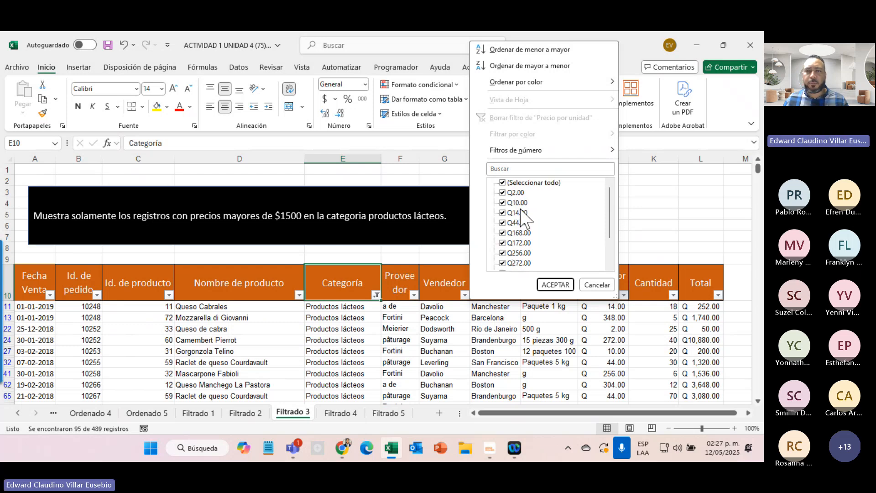
{"action": "left_click", "coordinate": [518, 151]}
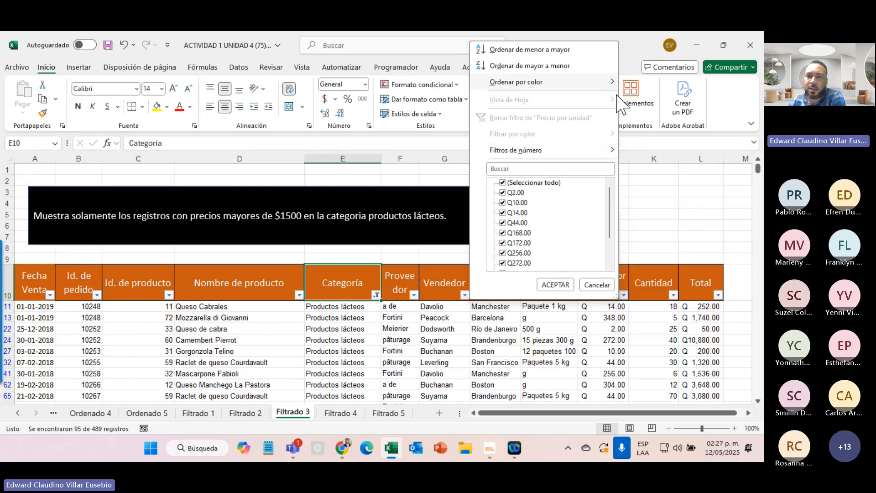
{"action": "mouse_move", "coordinate": [609, 83]}
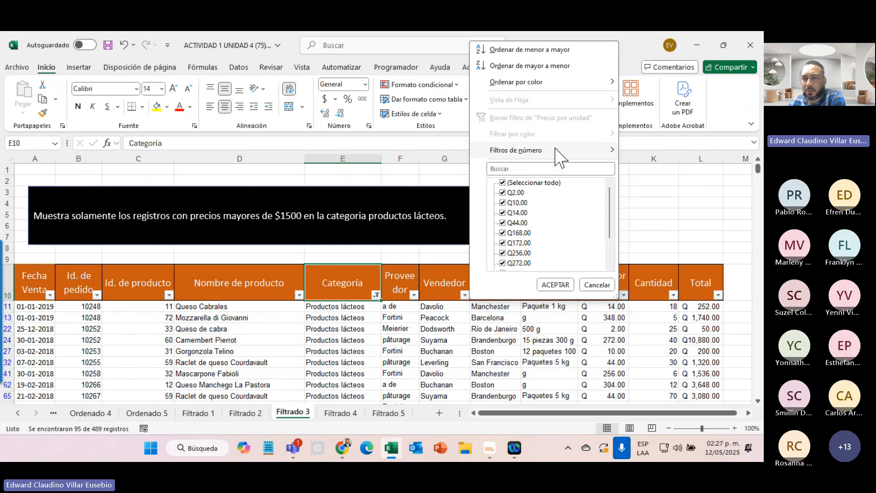
{"action": "mouse_move", "coordinate": [557, 152]}
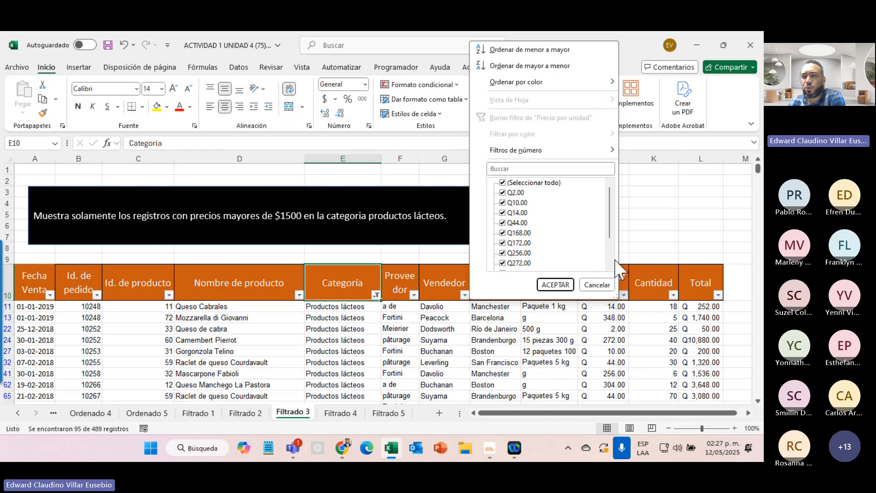
{"action": "left_click_drag", "start_coordinate": [614, 233], "coordinate": [615, 254]}
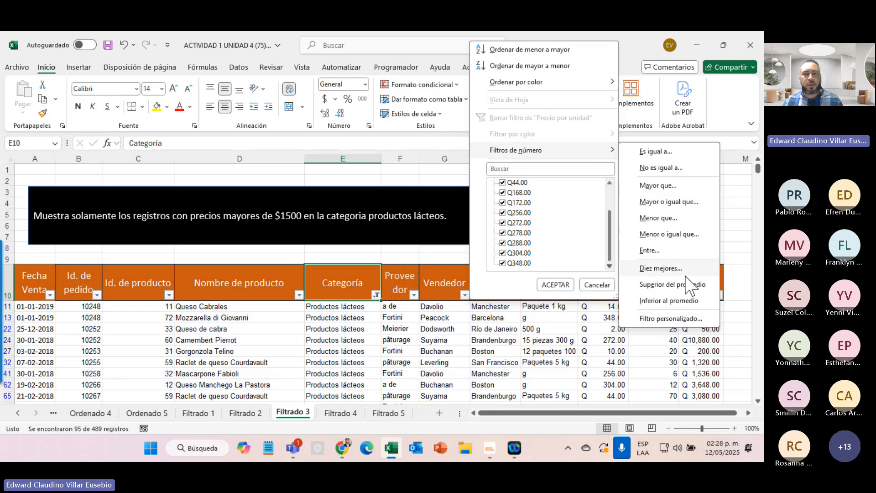
{"action": "left_click", "coordinate": [657, 186]}
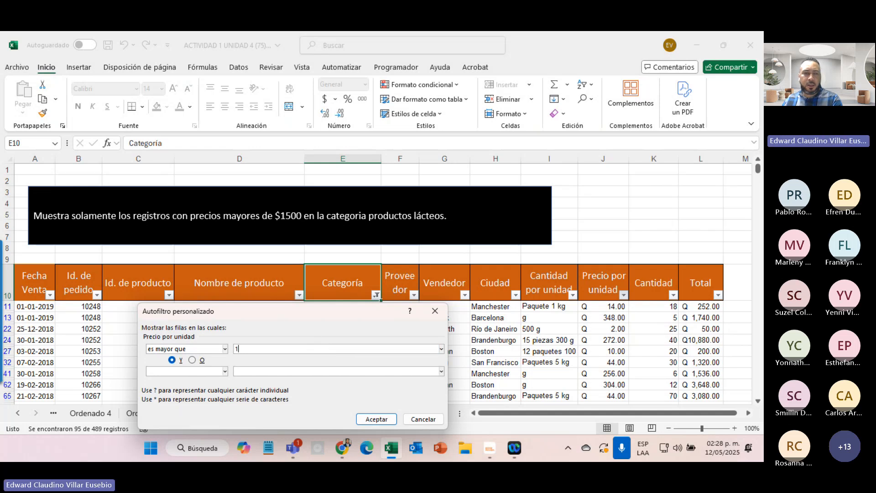
{"action": "type", "text": "500"}
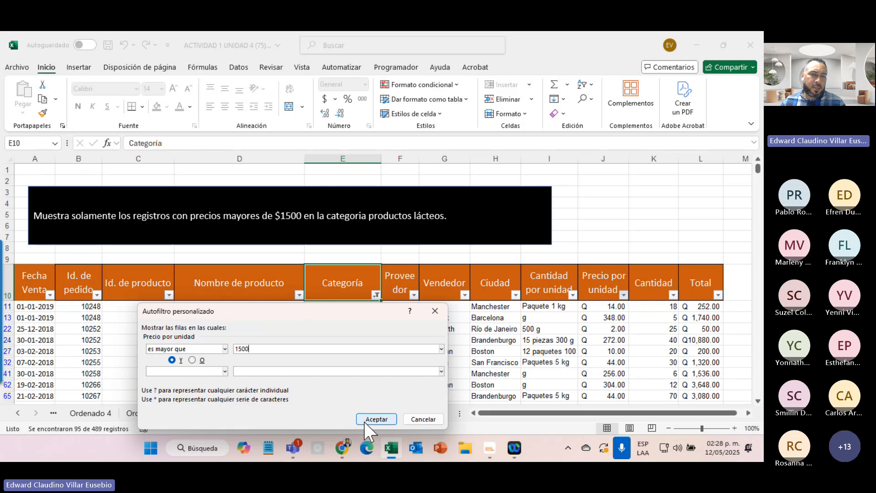
{"action": "left_click", "coordinate": [376, 419]}
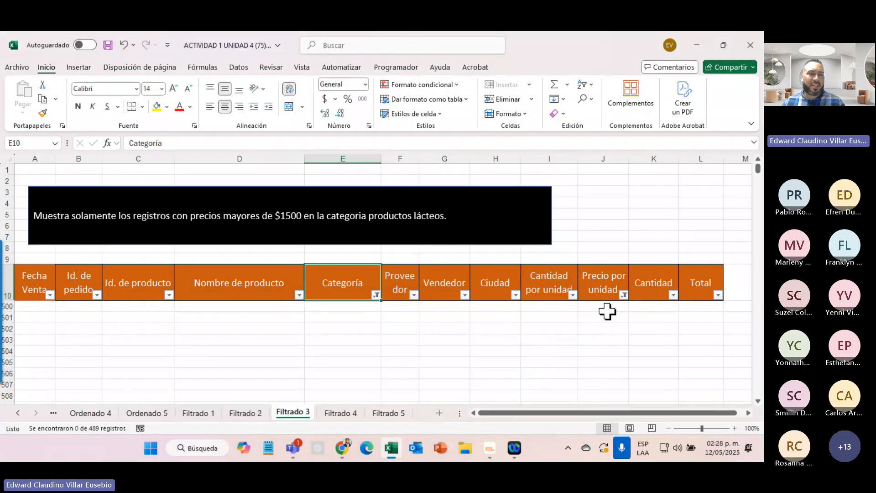
{"action": "left_click", "coordinate": [623, 295]}
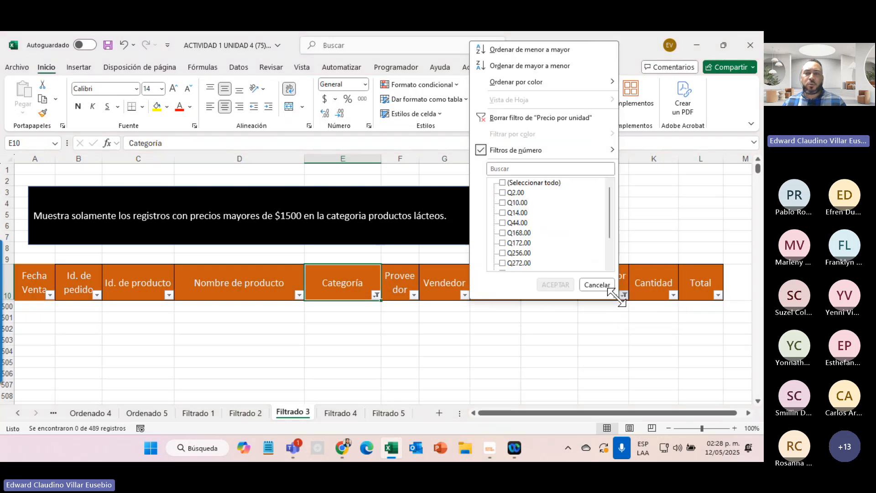
{"action": "left_click", "coordinate": [502, 119]}
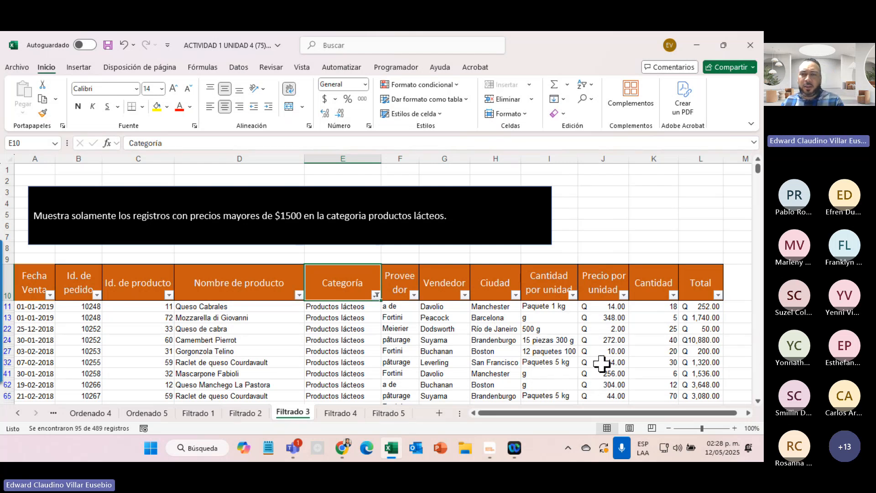
- Change the unit price of Mozzarella di Giovanni in row 13 to 1500 and of Queso de cabra in row 22 to 1501
{"action": "left_click", "coordinate": [602, 318]}
{"action": "type", "text": "10"}
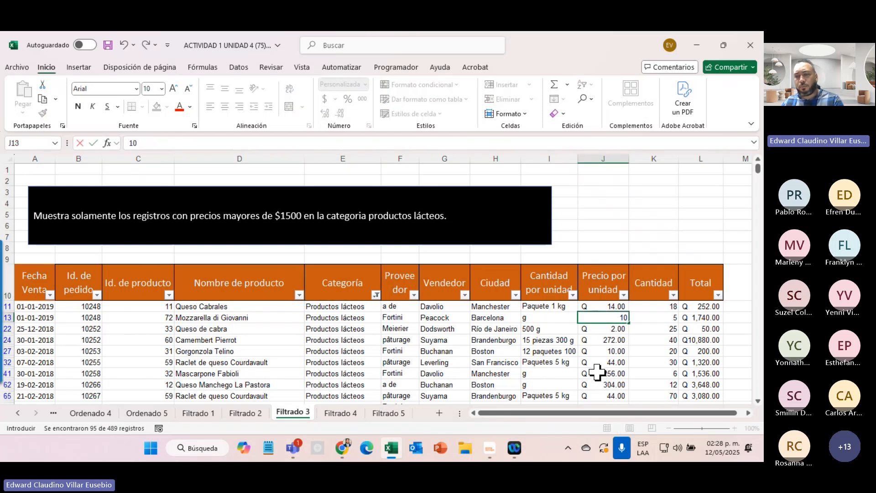
{"action": "type", "text": "00"}
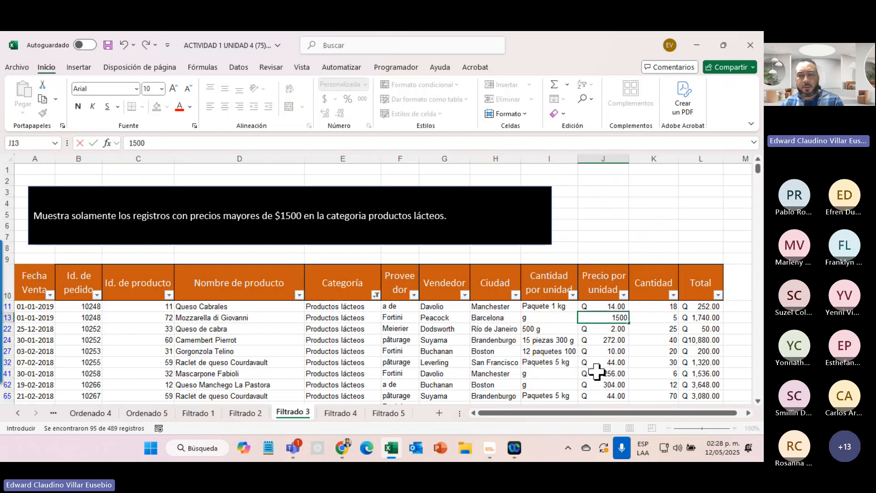
{"action": "key", "text": "Return"}
{"action": "type", "text": "1501"}
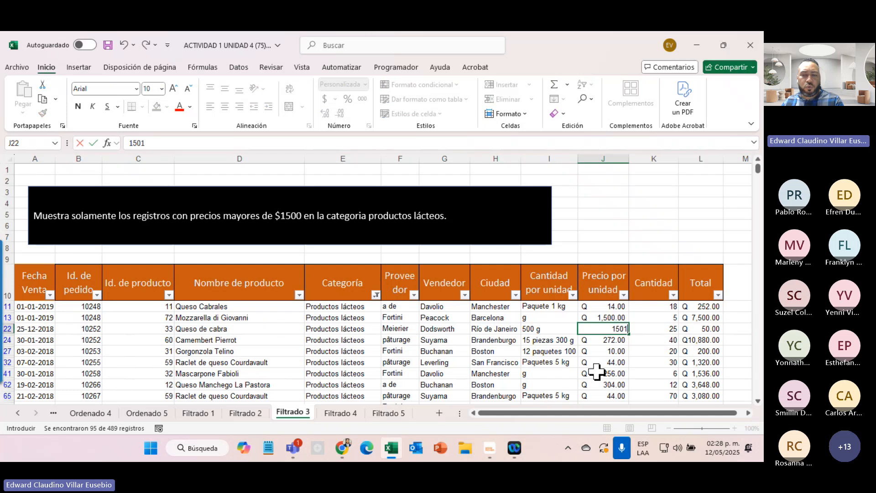
{"action": "key", "text": "Return"}
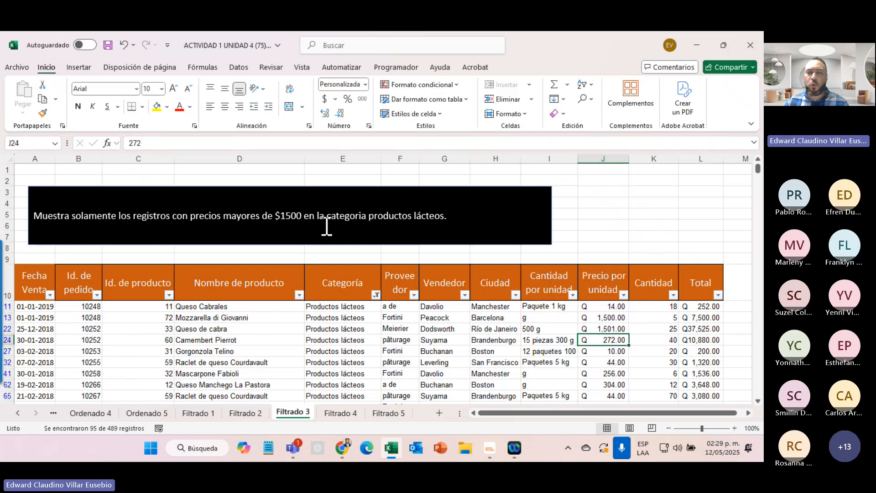
- Apply a number filter to Precio por unidad on Filtrado 3 to show only prices greater than 1500
{"action": "left_click", "coordinate": [623, 294]}
{"action": "mouse_move", "coordinate": [614, 152]}
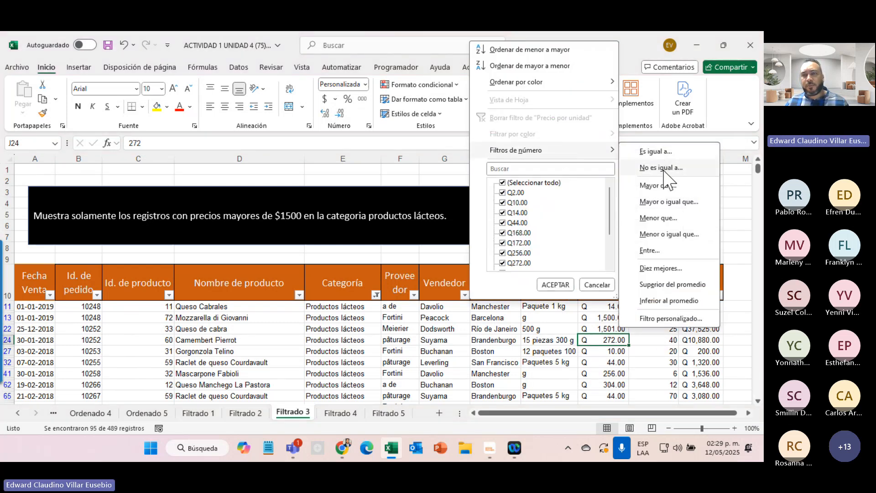
{"action": "left_click", "coordinate": [658, 185]}
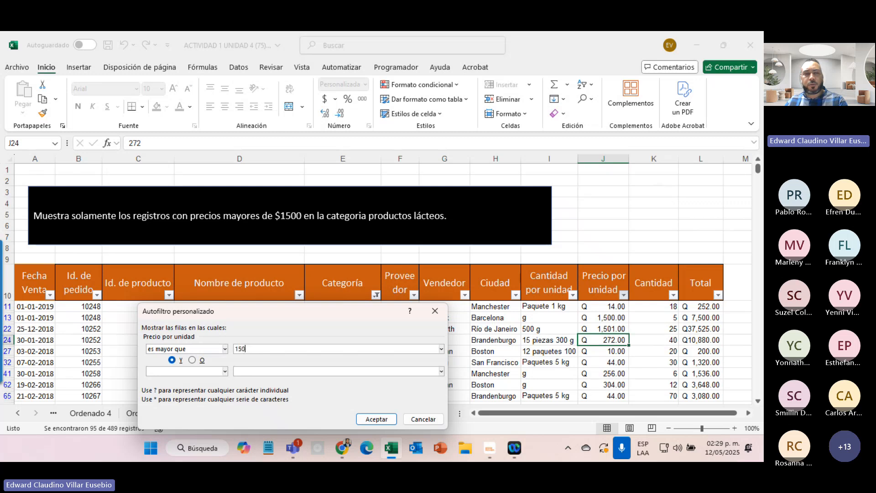
{"action": "left_click", "coordinate": [390, 420]}
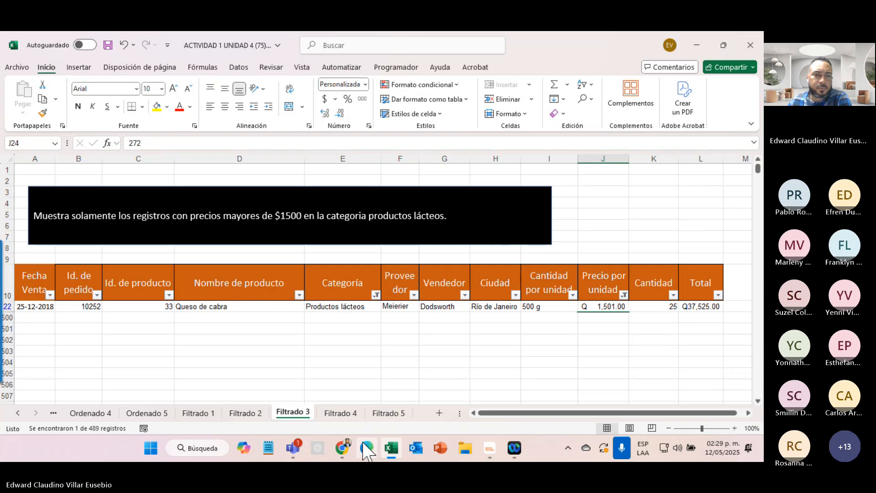
- Open the Filtrado 4 sheet, read its instruction, and turn on filtering for the header row
{"action": "left_click", "coordinate": [337, 413]}
{"action": "scroll", "coordinate": [482, 374], "scroll_direction": "up", "scroll_amount": 20}
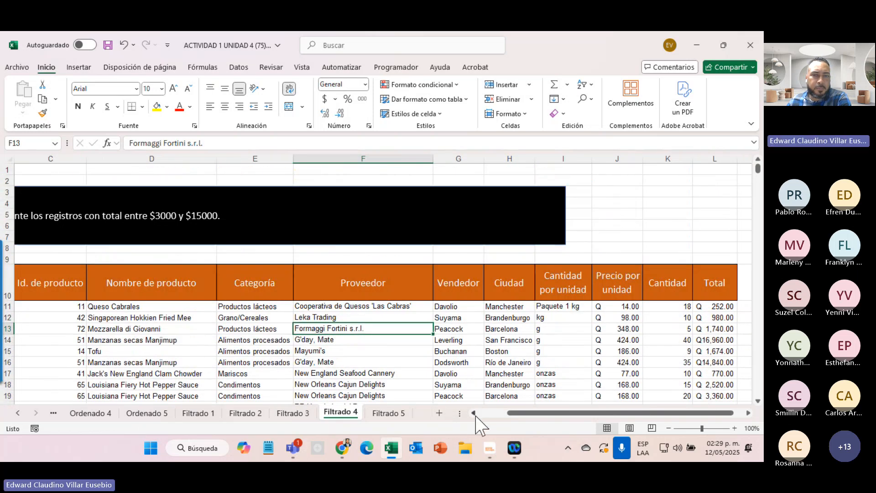
{"action": "scroll", "coordinate": [486, 416], "scroll_direction": "left", "scroll_amount": 2}
{"action": "scroll", "coordinate": [486, 417], "scroll_direction": "left", "scroll_amount": 1}
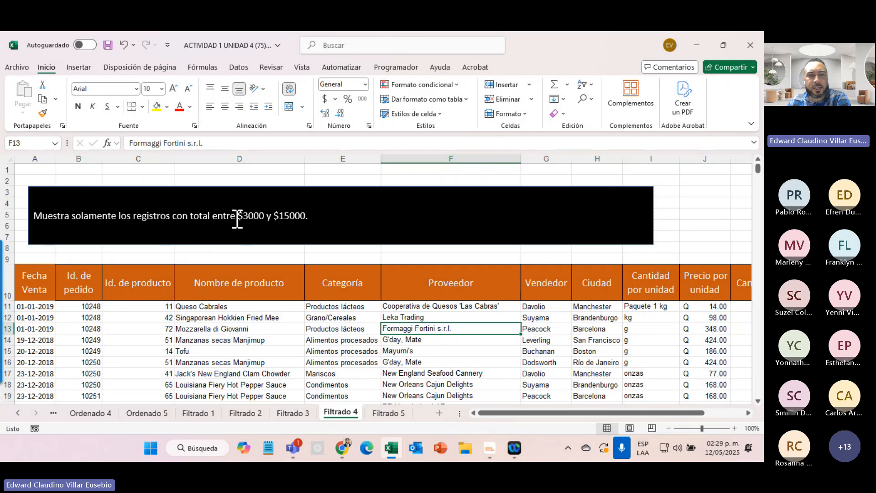
{"action": "left_click", "coordinate": [232, 275]}
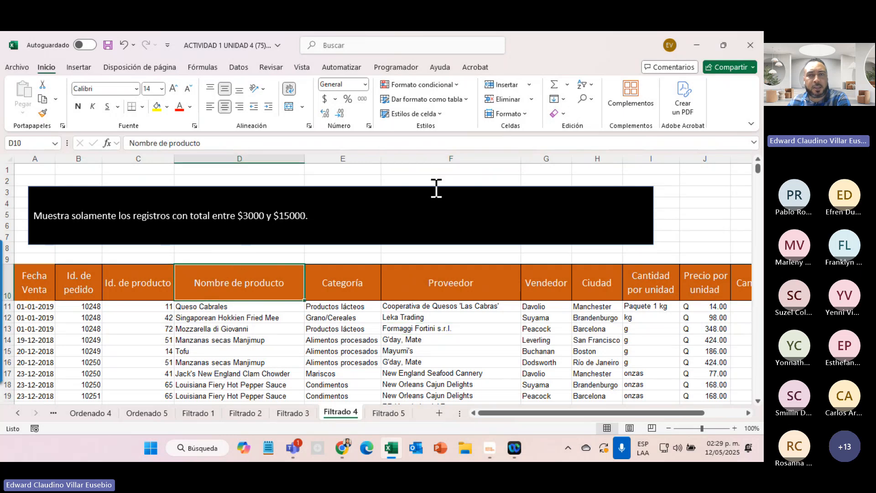
{"action": "left_click", "coordinate": [587, 84]}
{"action": "left_click", "coordinate": [602, 148]}
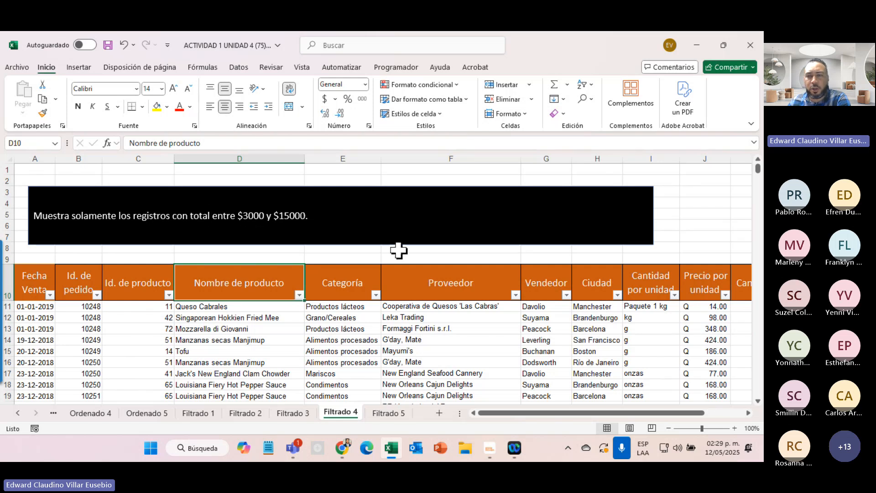
- Filter Total on Filtrado 4 to show only values between 3000 and 15000, and look over the filtered records
{"action": "left_click", "coordinate": [723, 412]}
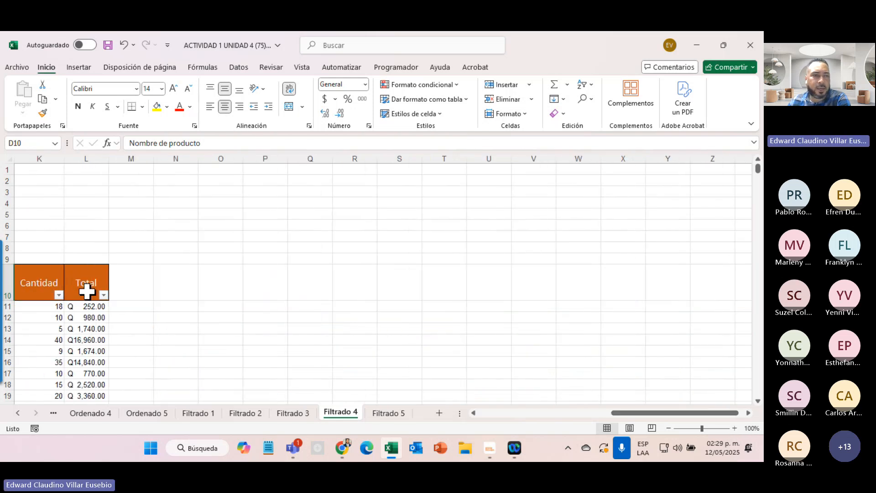
{"action": "left_click", "coordinate": [104, 294]}
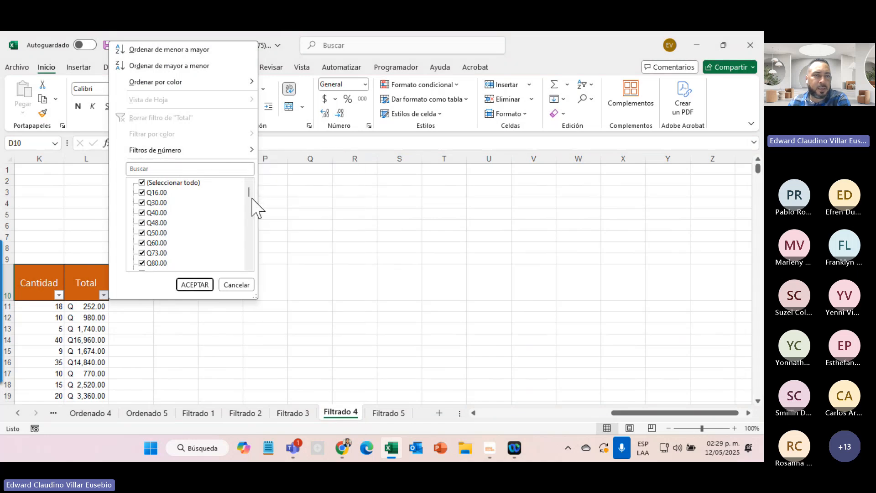
{"action": "left_click_drag", "start_coordinate": [251, 198], "coordinate": [254, 229]}
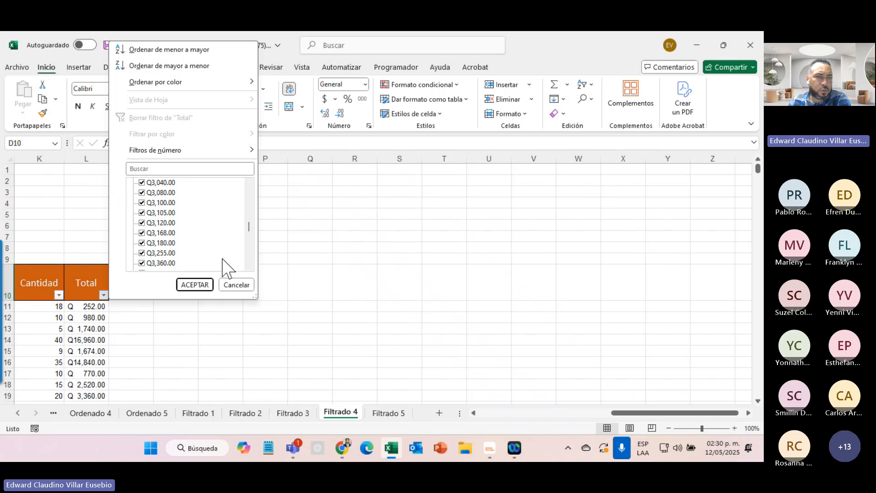
{"action": "scroll", "coordinate": [248, 267], "scroll_direction": "down", "scroll_amount": 10}
{"action": "scroll", "coordinate": [247, 269], "scroll_direction": "down", "scroll_amount": 15}
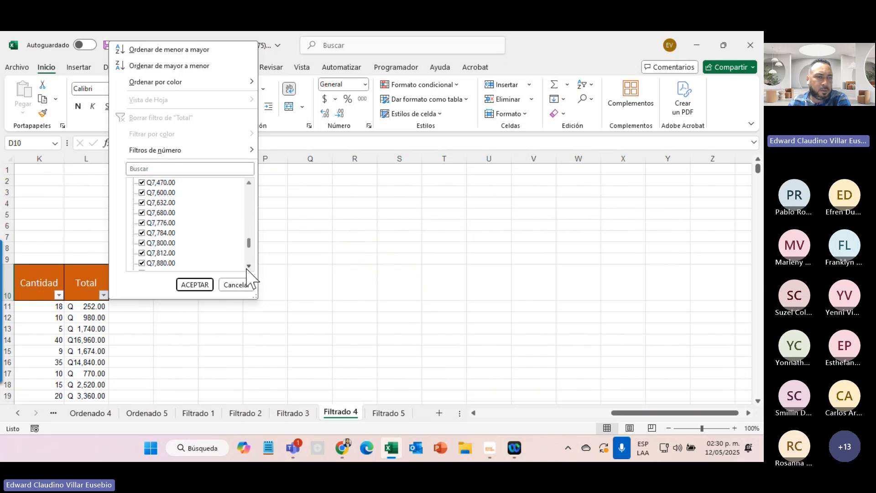
{"action": "scroll", "coordinate": [247, 269], "scroll_direction": "down", "scroll_amount": 15}
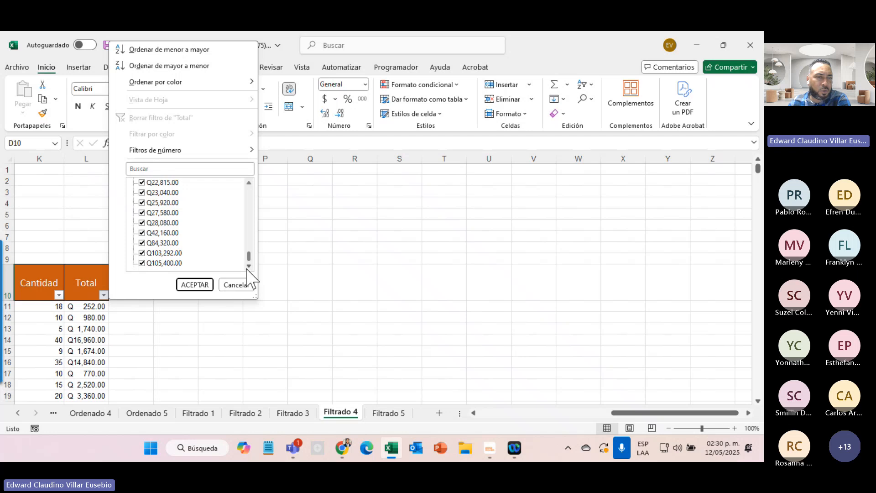
{"action": "left_click", "coordinate": [218, 153]}
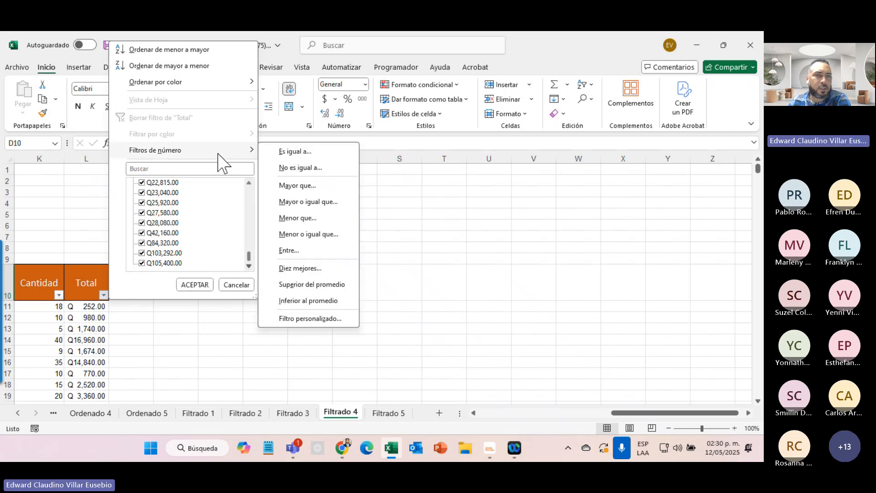
{"action": "left_click", "coordinate": [323, 249]}
{"action": "type", "text": "30"}
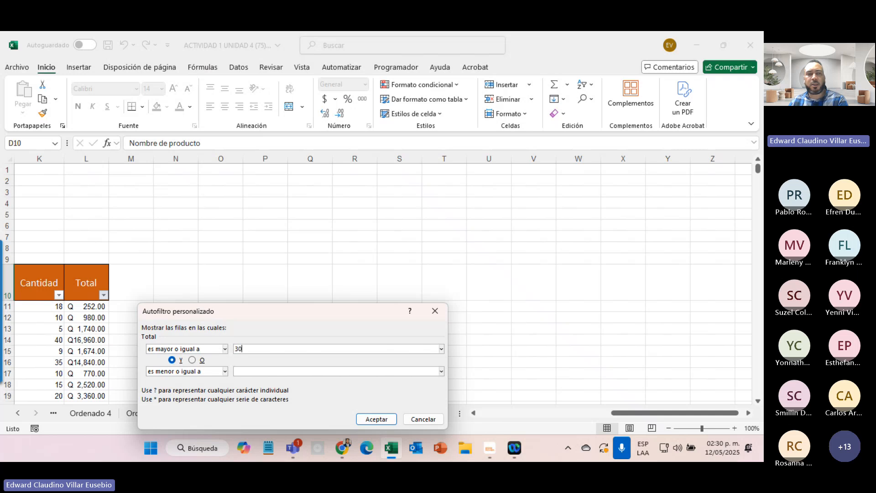
{"action": "type", "text": "00"}
{"action": "left_click", "coordinate": [266, 369]}
{"action": "type", "text": "1"}
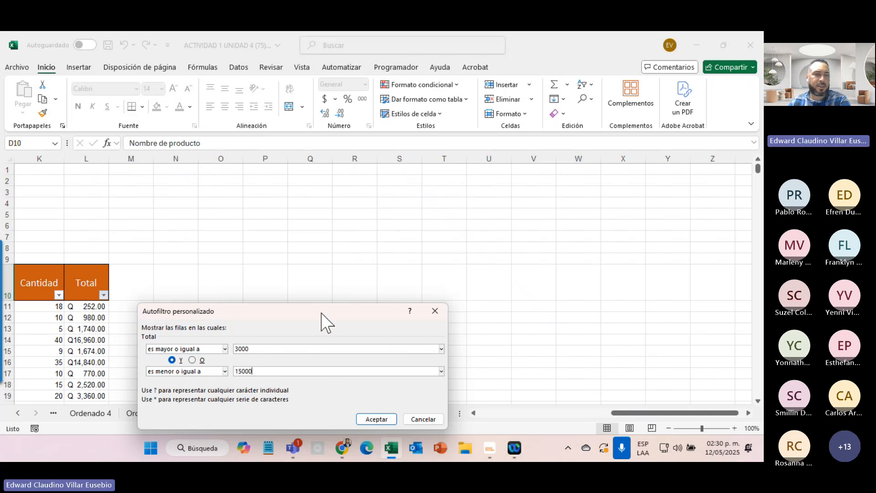
{"action": "left_click", "coordinate": [364, 419]}
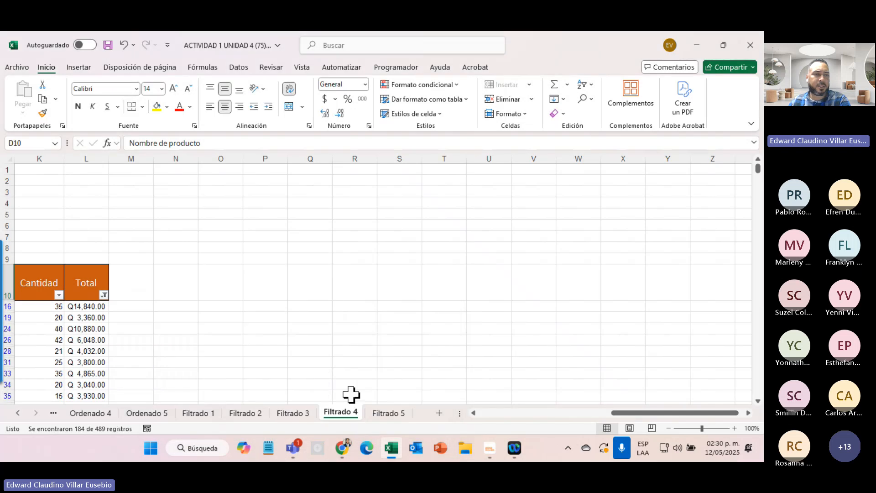
{"action": "left_click", "coordinate": [490, 412]}
{"action": "left_click_drag", "start_coordinate": [494, 412], "coordinate": [561, 391]}
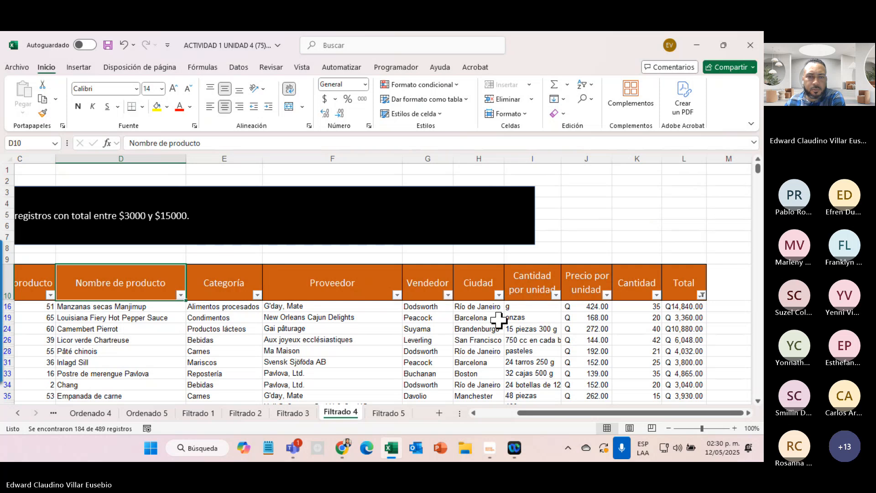
- Open the Filtrado 5 sheet, read its instruction, and turn on filtering for the header row starting at Fecha Venta
{"action": "left_click", "coordinate": [387, 413]}
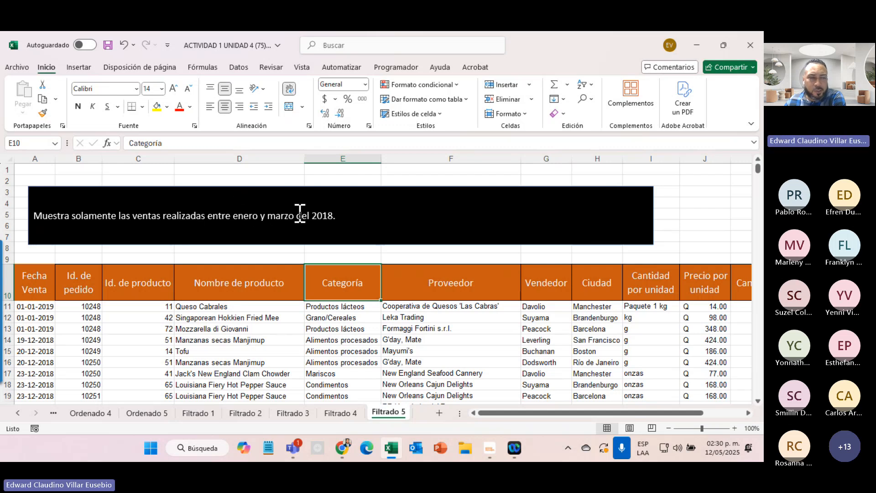
{"action": "left_click", "coordinate": [31, 318]}
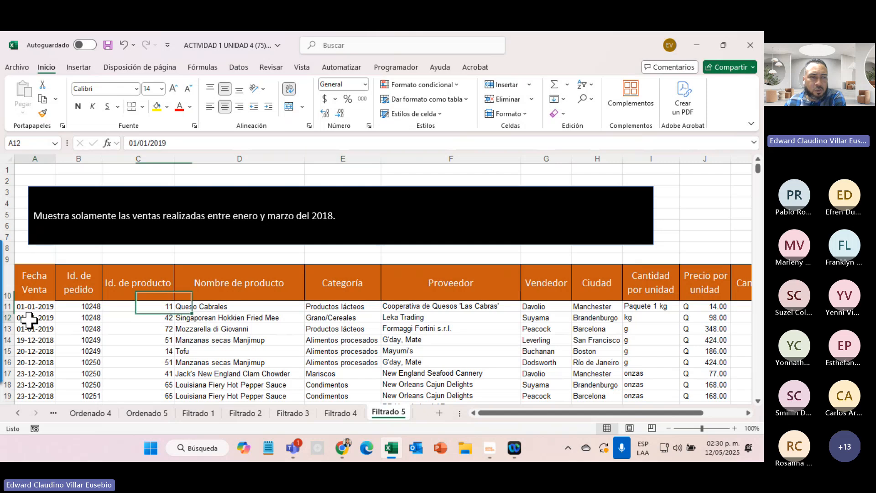
{"action": "left_click", "coordinate": [28, 285]}
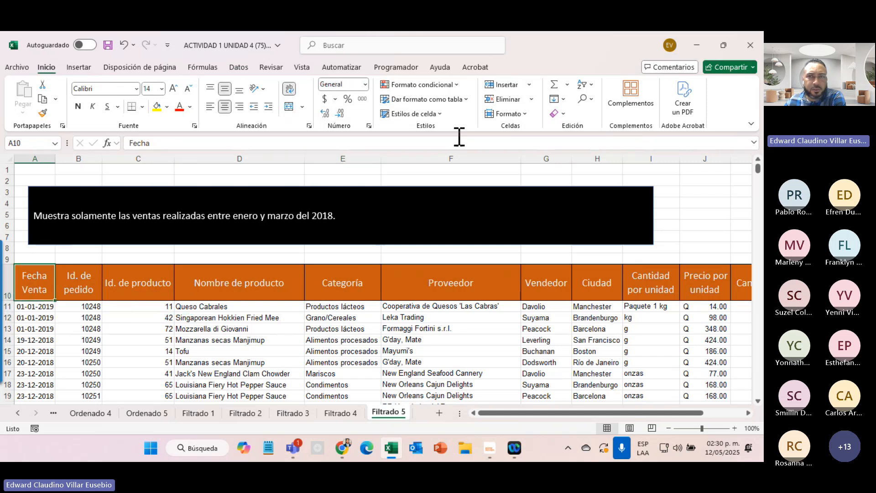
{"action": "left_click", "coordinate": [585, 84]}
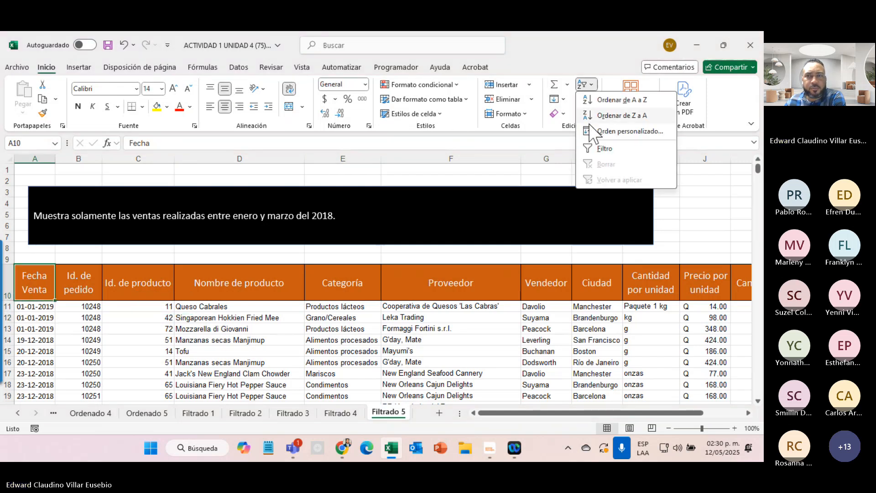
{"action": "left_click", "coordinate": [601, 149]}
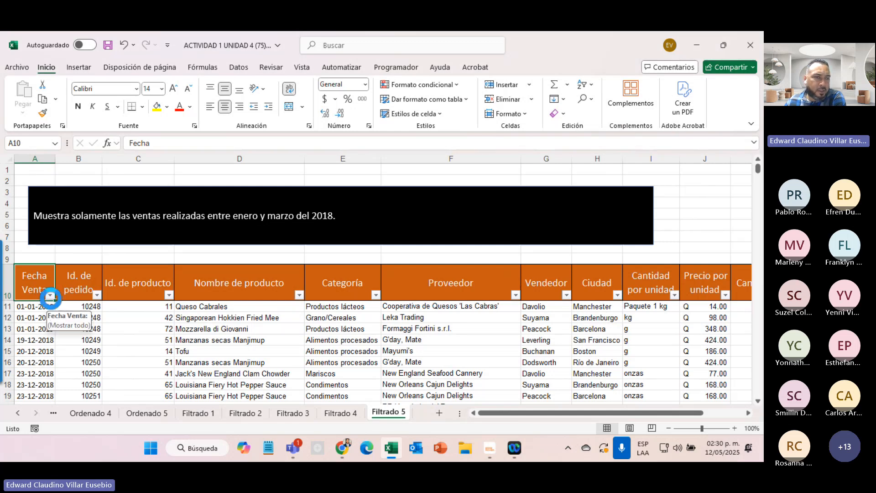
- Start a between-dates filter on Fecha Venta and pick 01/01/2025 from the calendar as the start date
{"action": "left_click", "coordinate": [50, 295]}
{"action": "left_click", "coordinate": [141, 283]}
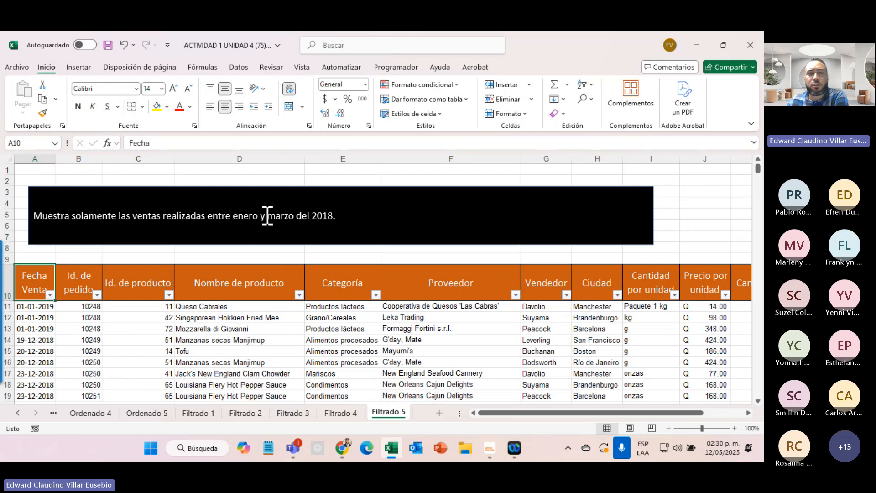
{"action": "left_click", "coordinate": [50, 295]}
{"action": "mouse_move", "coordinate": [164, 153]}
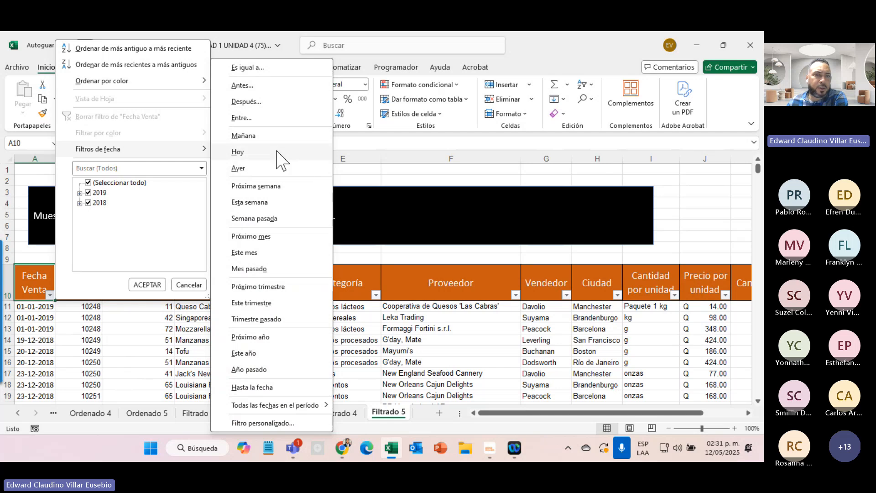
{"action": "left_click", "coordinate": [278, 118]}
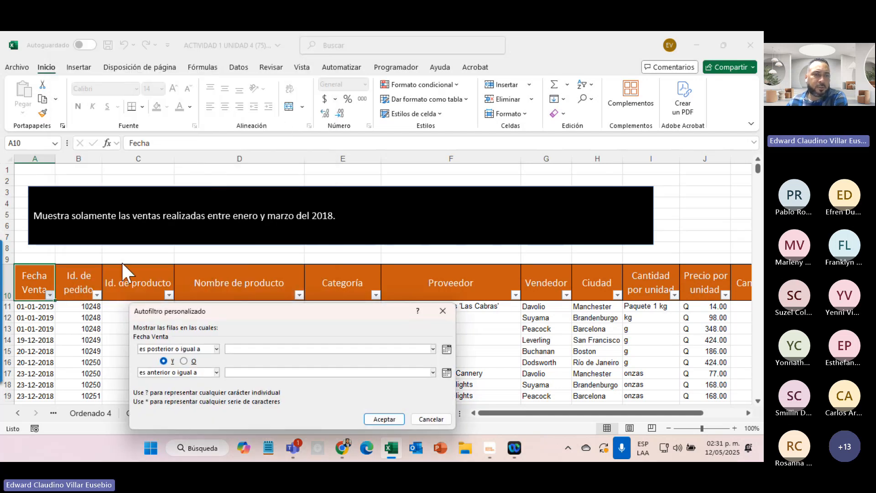
{"action": "left_click", "coordinate": [449, 351]}
{"action": "left_click", "coordinate": [447, 350]}
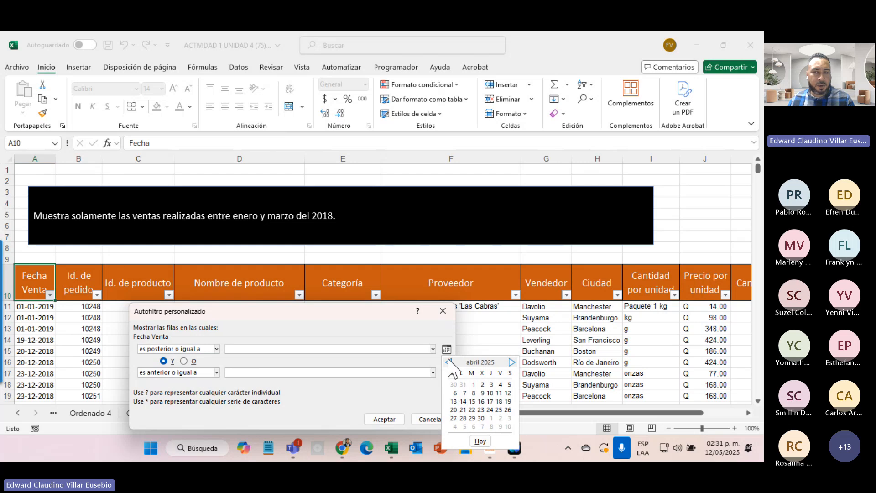
{"action": "left_click", "coordinate": [449, 362]}
{"action": "left_click", "coordinate": [449, 361]}
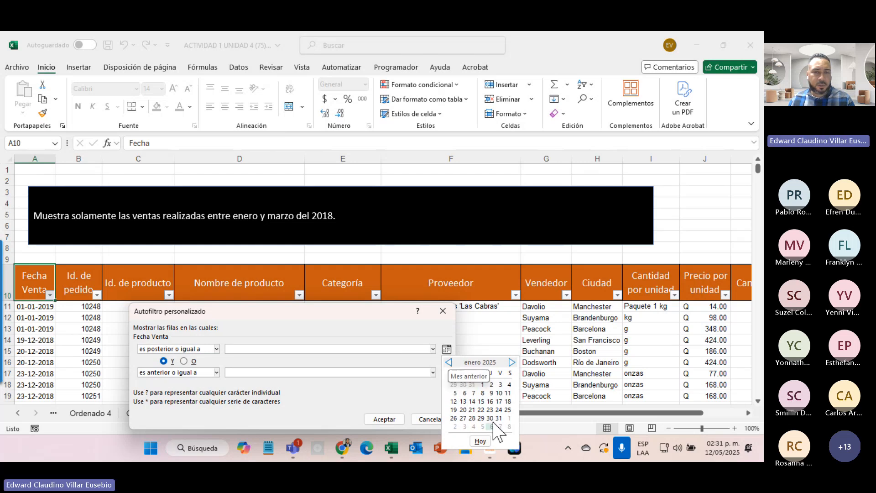
{"action": "left_click", "coordinate": [483, 385]}
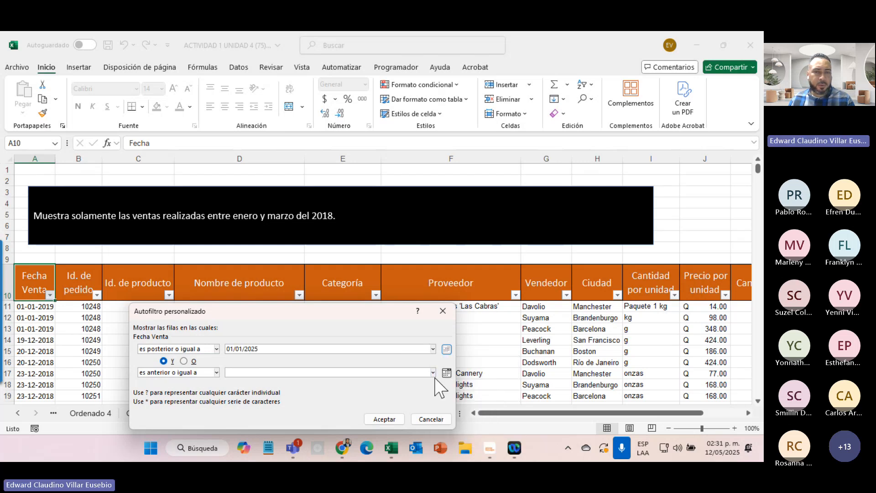
- Pick 31/03/2025 from the calendar as the end date of the Fecha Venta filter
{"action": "left_click", "coordinate": [446, 372]}
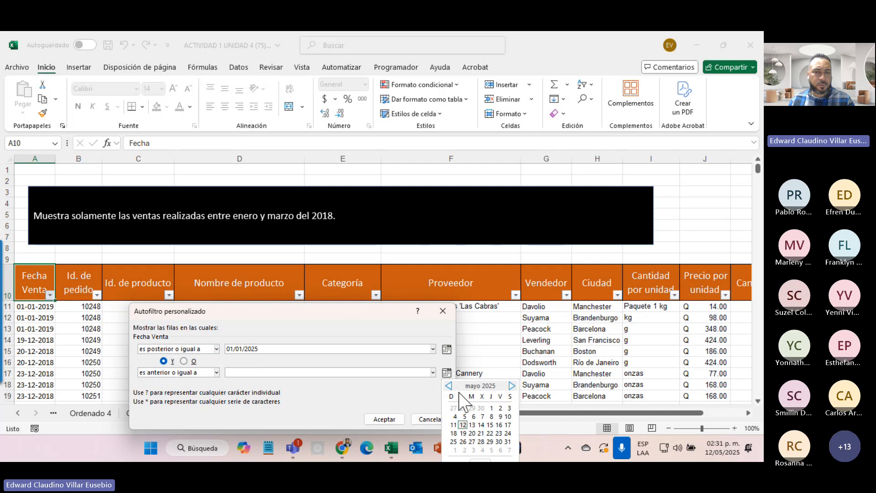
{"action": "left_click", "coordinate": [449, 385]}
{"action": "left_click", "coordinate": [449, 385]}
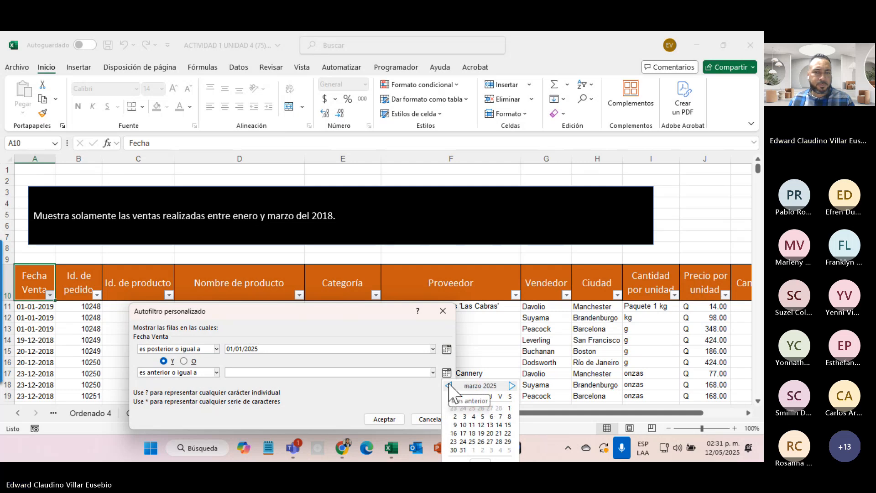
{"action": "left_click", "coordinate": [463, 450]}
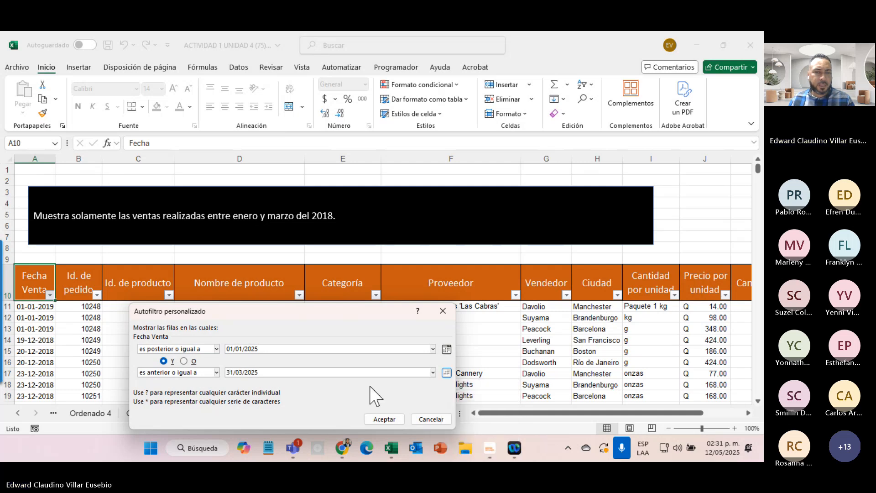
- Correct the filter dates to 01/01/2018 and 31/03/2018 and apply the filter to Fecha Venta
{"action": "double_click", "coordinate": [277, 349]}
{"action": "left_click", "coordinate": [277, 350]}
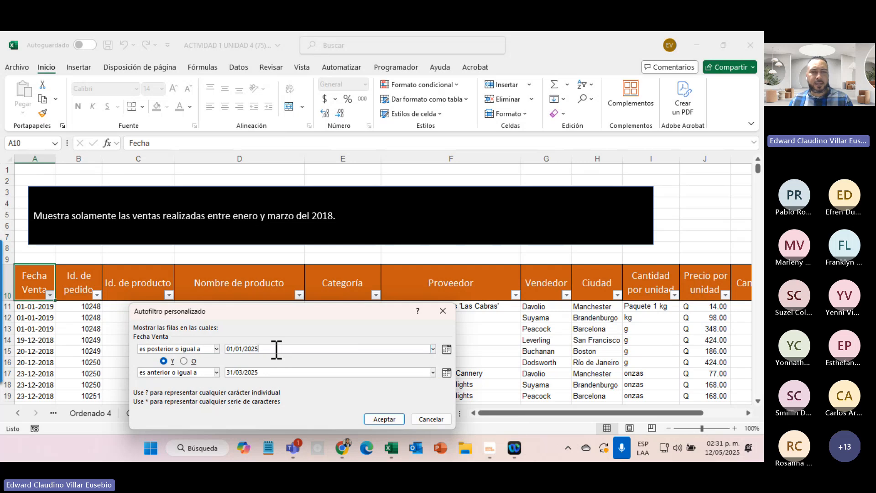
{"action": "key", "text": "BackSpace"}
{"action": "key", "text": "BackSpace"}
{"action": "type", "text": "1"}
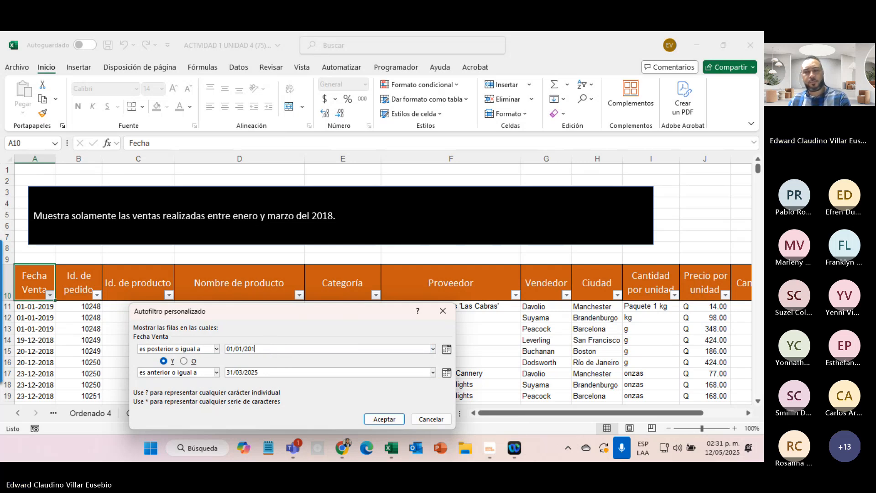
{"action": "type", "text": "8"}
{"action": "double_click", "coordinate": [261, 372]}
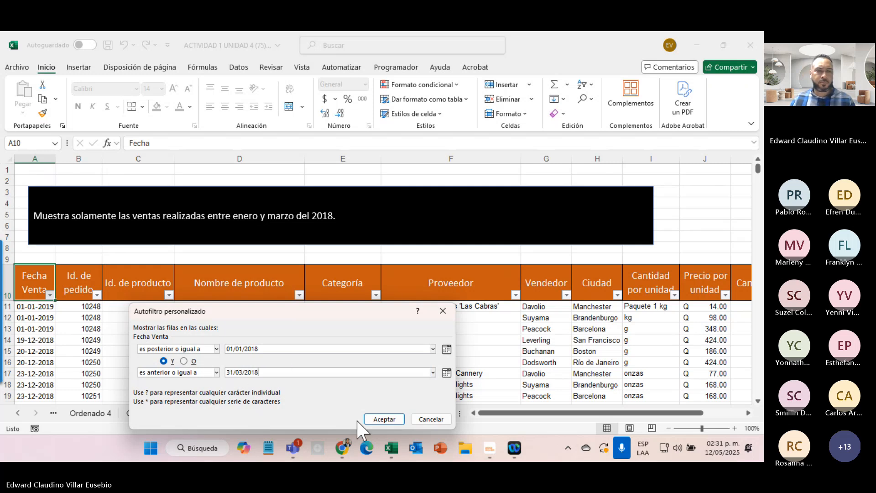
{"action": "left_click", "coordinate": [383, 419]}
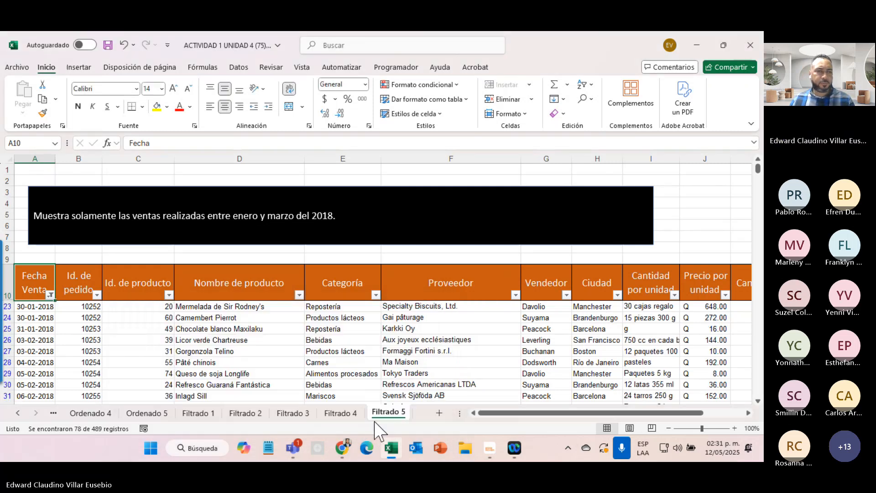
- Look over the filtered sales records on Filtrado 5, checking the first and last dates in Fecha Venta
{"action": "left_click", "coordinate": [33, 306]}
{"action": "scroll", "coordinate": [41, 351], "scroll_direction": "down", "scroll_amount": 3}
{"action": "scroll", "coordinate": [42, 351], "scroll_direction": "down", "scroll_amount": 1}
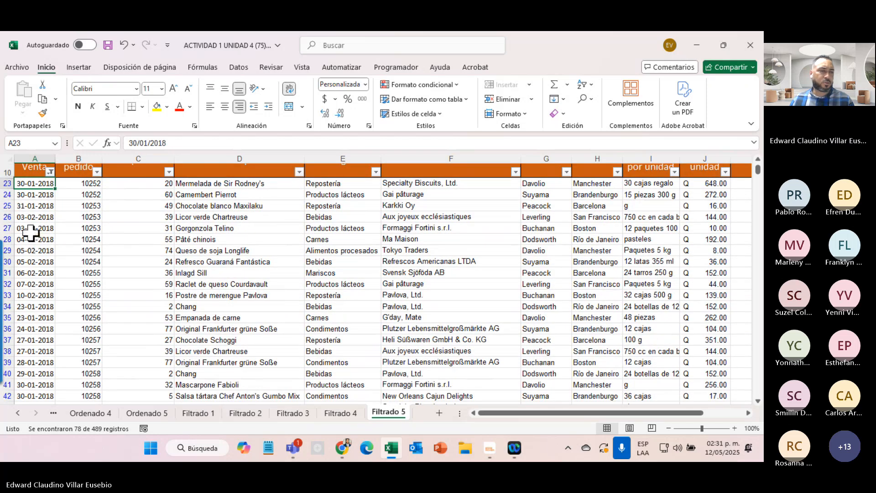
{"action": "scroll", "coordinate": [25, 281], "scroll_direction": "down", "scroll_amount": 9}
{"action": "scroll", "coordinate": [26, 281], "scroll_direction": "down", "scroll_amount": 15}
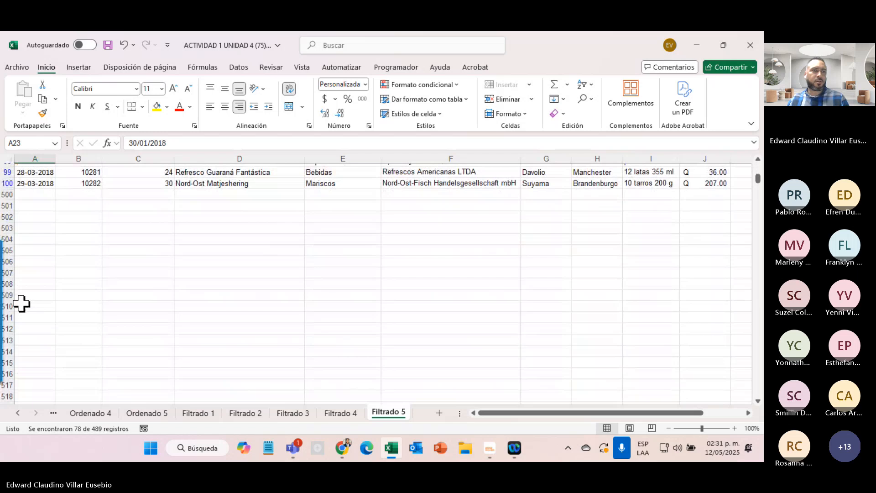
{"action": "scroll", "coordinate": [22, 304], "scroll_direction": "up", "scroll_amount": 5}
{"action": "scroll", "coordinate": [28, 305], "scroll_direction": "down", "scroll_amount": 1}
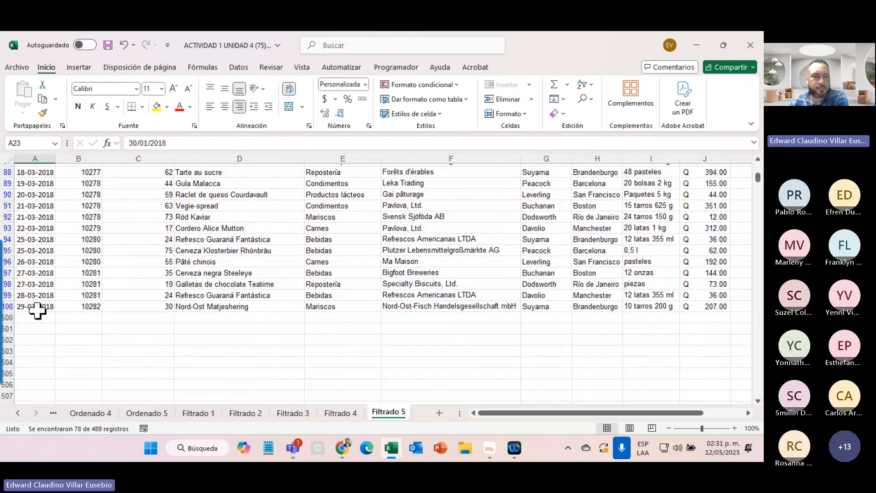
{"action": "scroll", "coordinate": [37, 310], "scroll_direction": "up", "scroll_amount": 20}
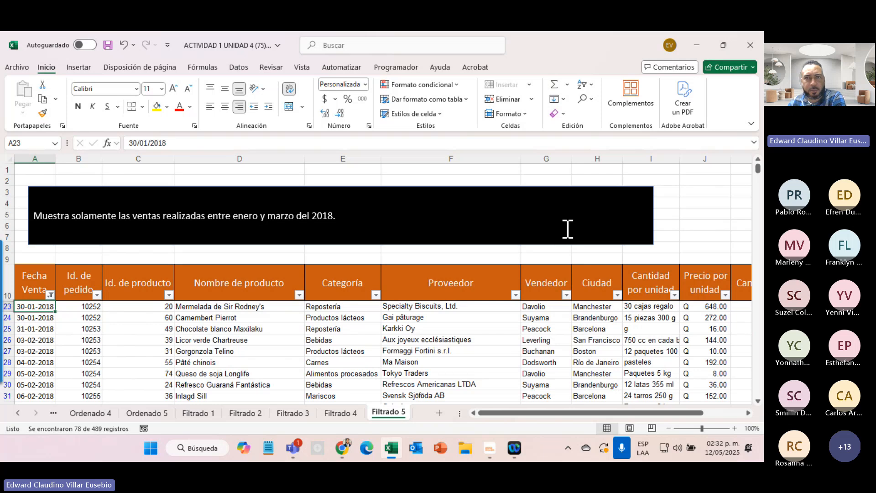
- Close the Excel workbook and open the Unidad 5 section, Gráficos, Impresión y Macros, on the course page in Chrome
{"action": "left_click", "coordinate": [745, 50]}
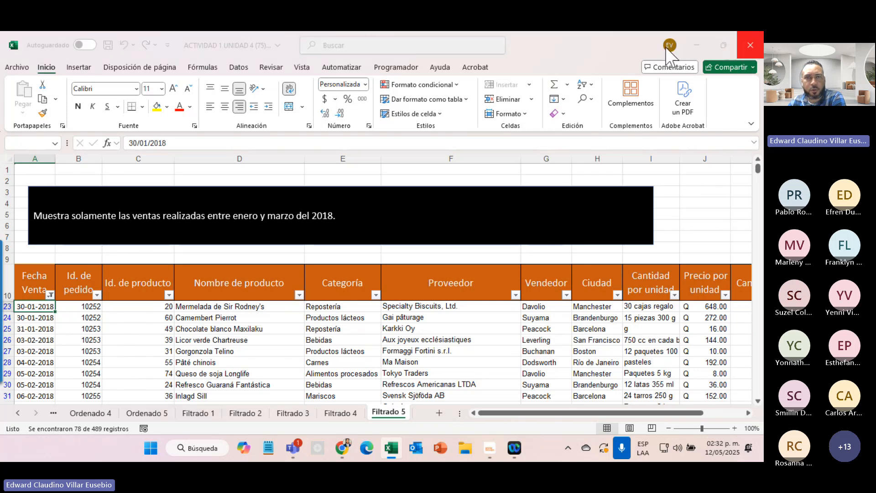
{"action": "left_click", "coordinate": [417, 320]}
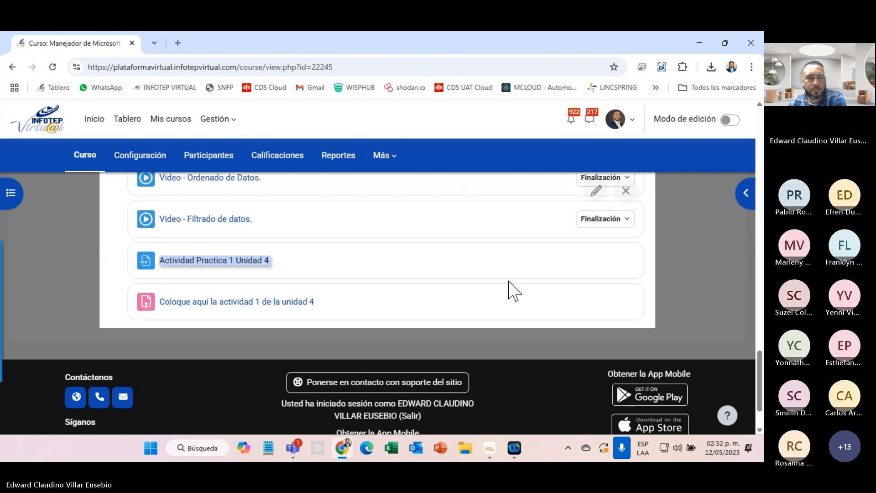
{"action": "scroll", "coordinate": [726, 269], "scroll_direction": "down", "scroll_amount": 5}
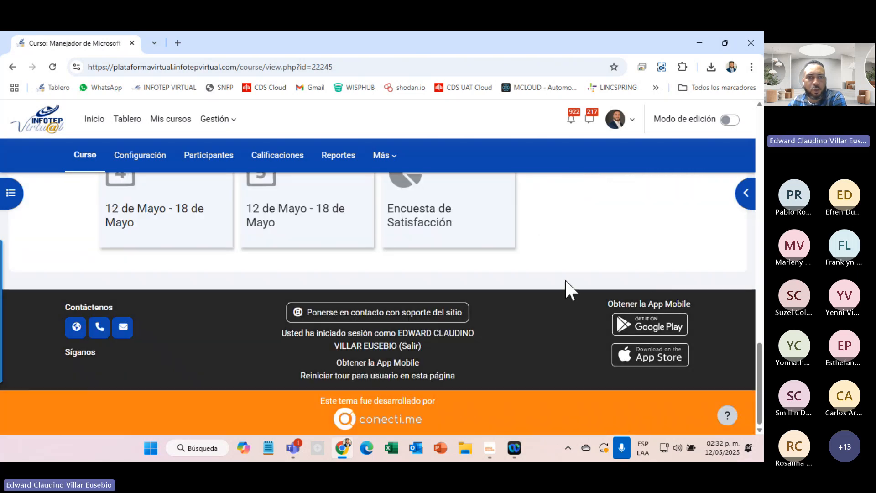
{"action": "left_click", "coordinate": [300, 233]}
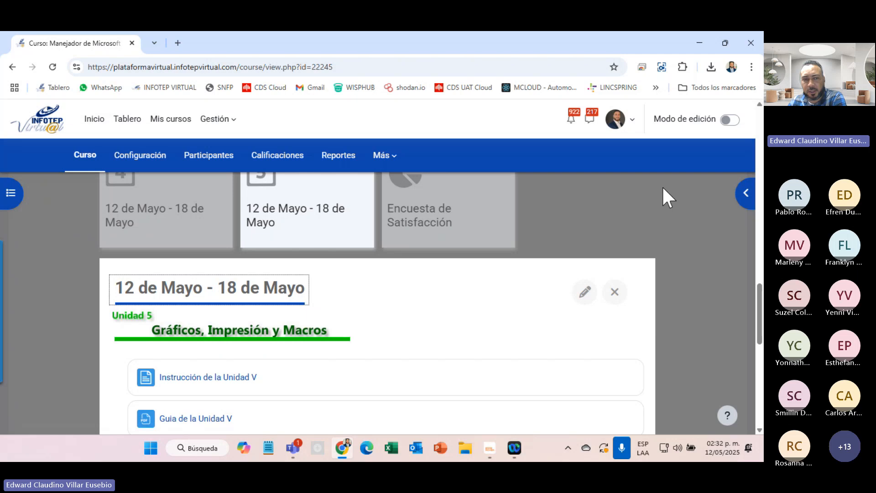
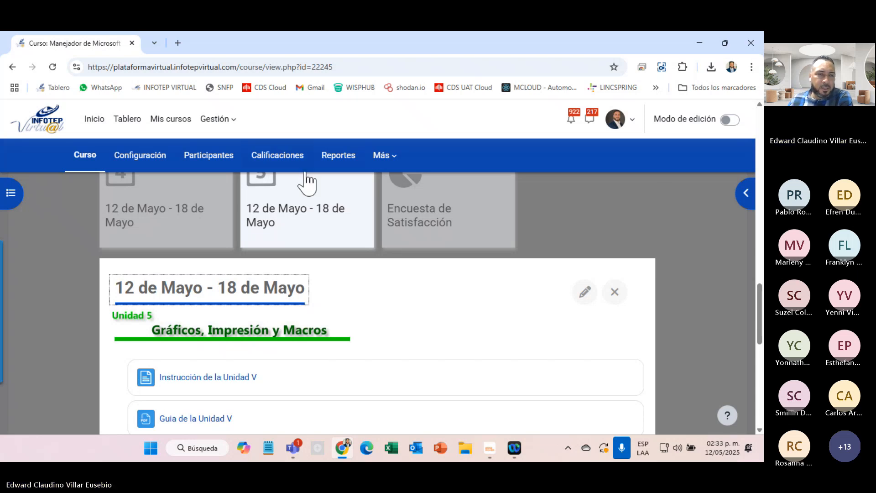
- Open the Guia de la Unidad V PDF from the Unidad 5 section and enlarge it to 110%
{"action": "scroll", "coordinate": [182, 215], "scroll_direction": "down", "scroll_amount": 4}
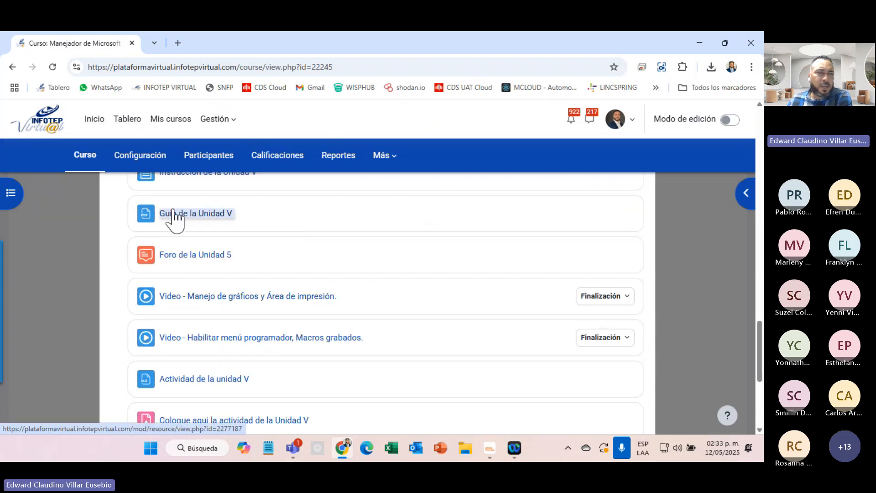
{"action": "left_click", "coordinate": [178, 213]}
{"action": "left_click", "coordinate": [632, 114]}
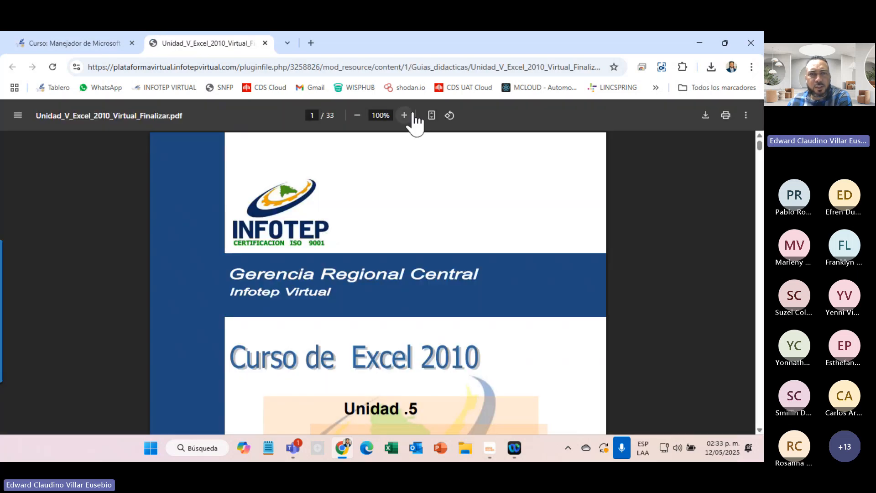
{"action": "left_click", "coordinate": [409, 117]}
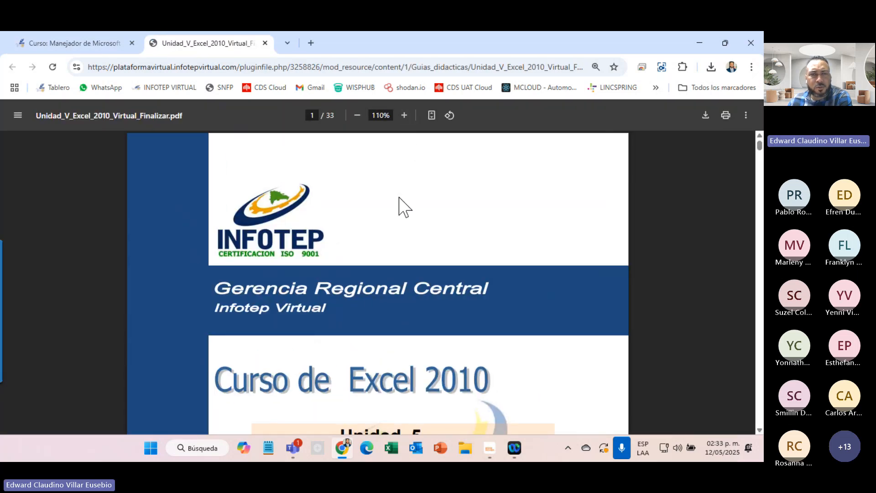
- Look through the Unidad V guide from the cover and table of contents to the chart types, up to Gráficos circulares
{"action": "scroll", "coordinate": [401, 206], "scroll_direction": "down", "scroll_amount": 10}
{"action": "scroll", "coordinate": [400, 206], "scroll_direction": "down", "scroll_amount": 3}
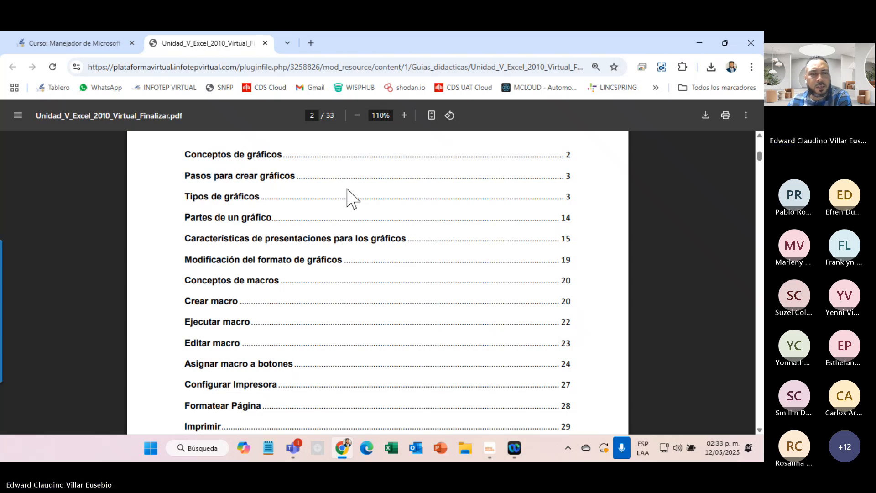
{"action": "scroll", "coordinate": [347, 197], "scroll_direction": "down", "scroll_amount": 4}
{"action": "scroll", "coordinate": [348, 197], "scroll_direction": "down", "scroll_amount": 6}
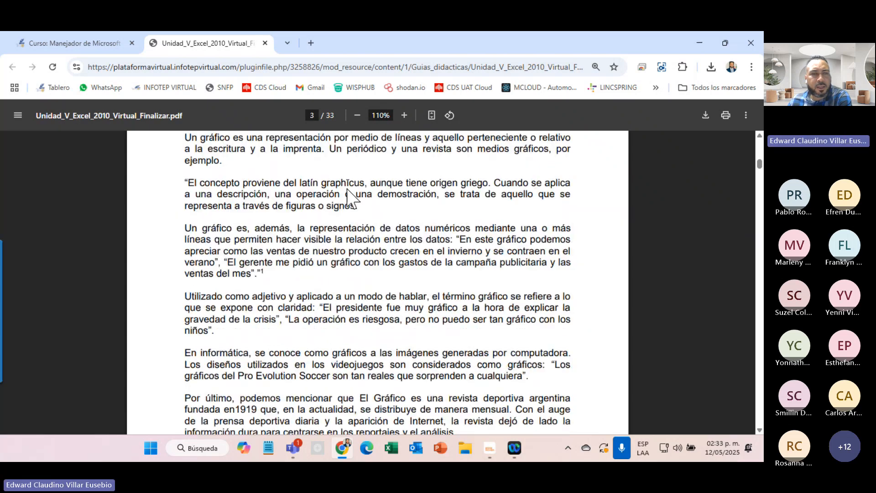
{"action": "scroll", "coordinate": [348, 197], "scroll_direction": "down", "scroll_amount": 10}
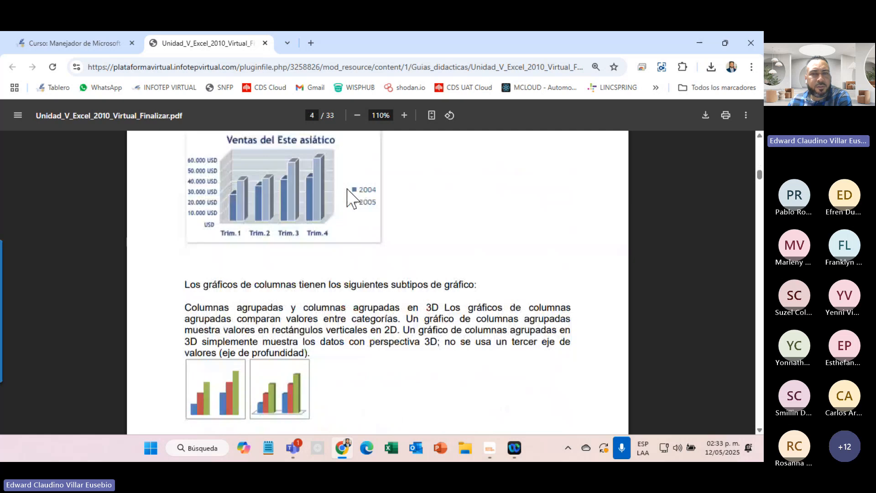
{"action": "scroll", "coordinate": [347, 197], "scroll_direction": "down", "scroll_amount": 15}
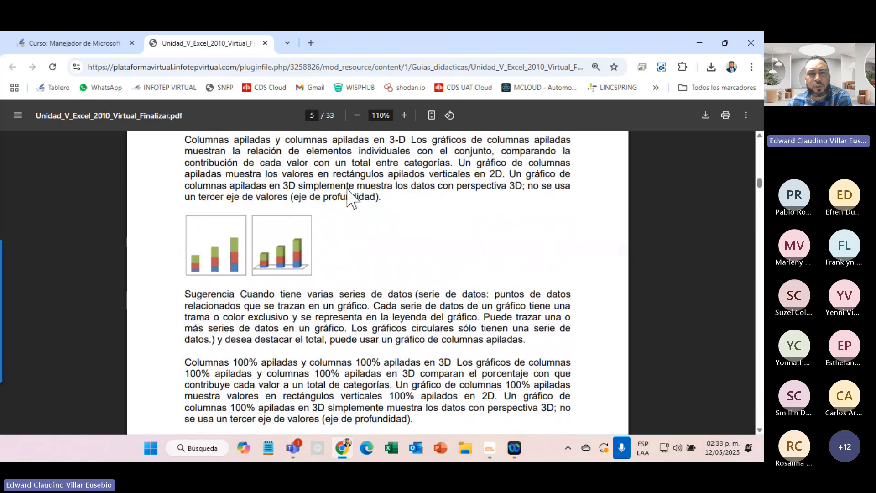
{"action": "scroll", "coordinate": [347, 191], "scroll_direction": "down", "scroll_amount": 15}
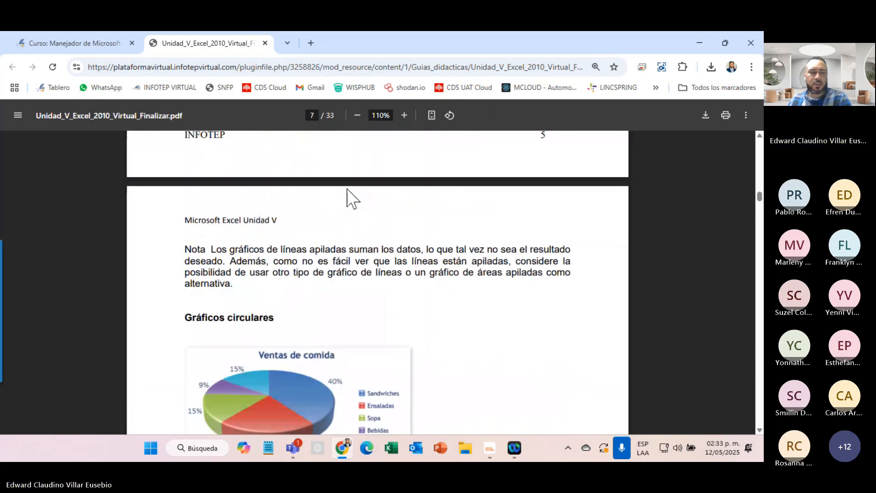
- Search the guide for "macros" and read the sections on macro concepts, creating a macro and enabling Programador
{"action": "key", "text": "ctrl+f"}
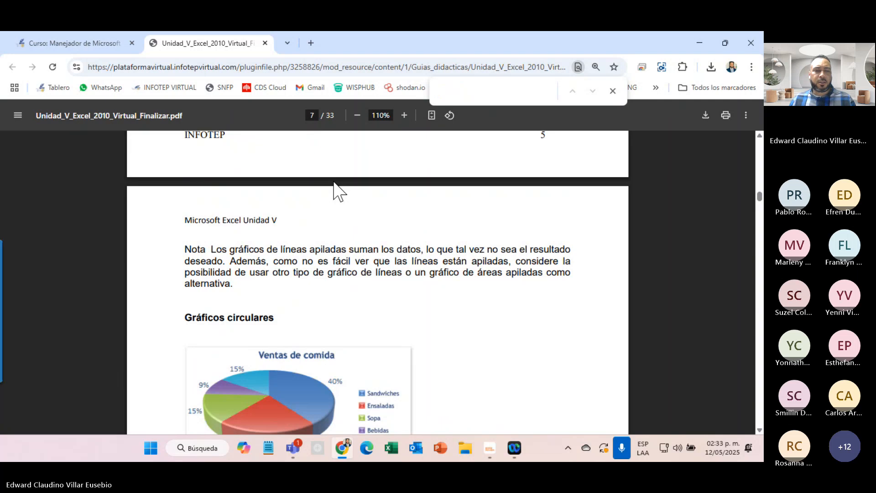
{"action": "type", "text": "macros"}
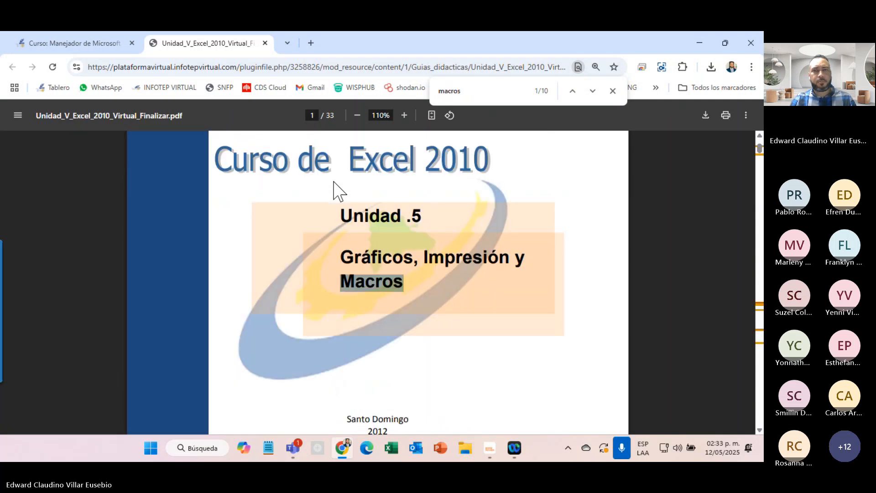
{"action": "key", "text": "Return"}
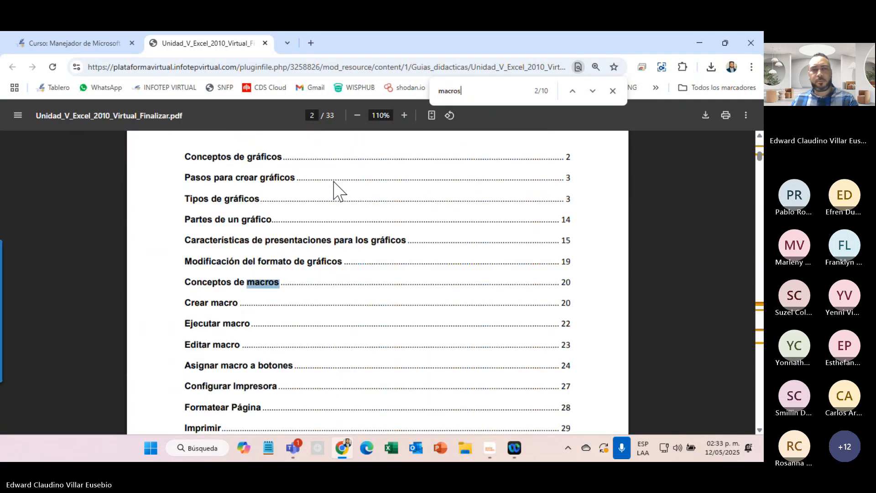
{"action": "key", "text": "Return"}
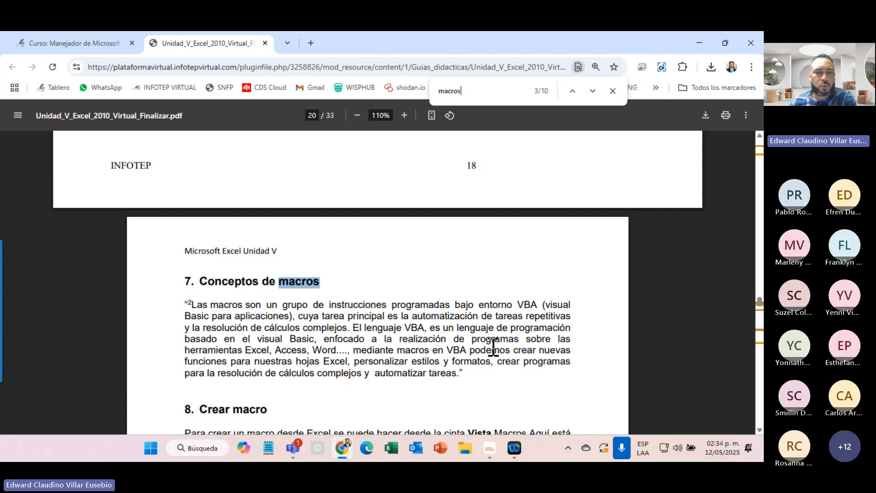
{"action": "scroll", "coordinate": [278, 307], "scroll_direction": "down", "scroll_amount": 10}
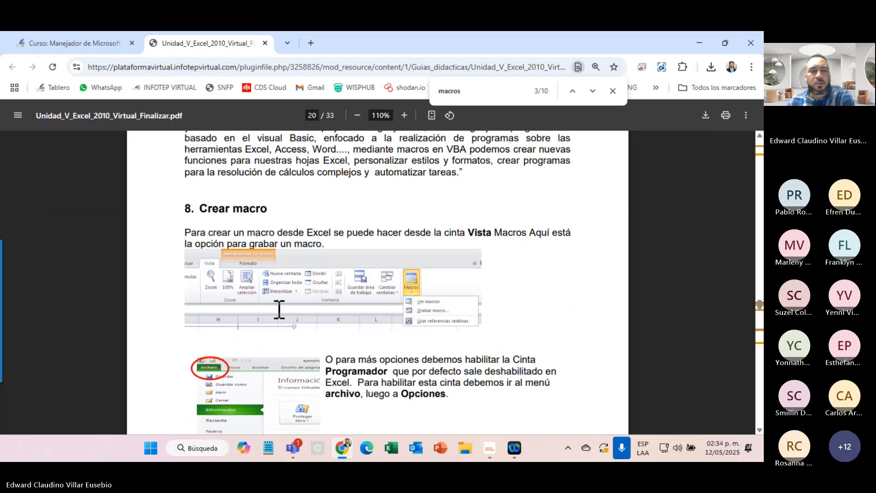
{"action": "scroll", "coordinate": [279, 309], "scroll_direction": "down", "scroll_amount": 4}
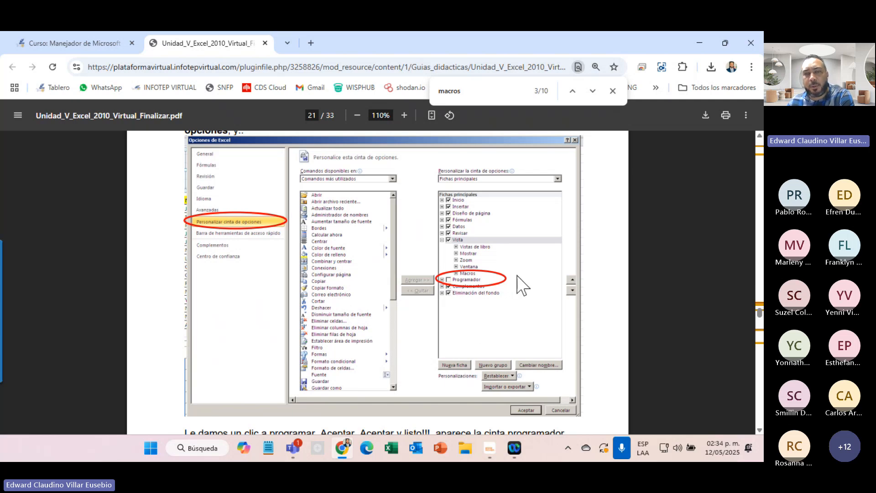
- Switch to Excel, show the Programador commands in a blank workbook, and return to the guide in Chrome
{"action": "left_click", "coordinate": [391, 447]}
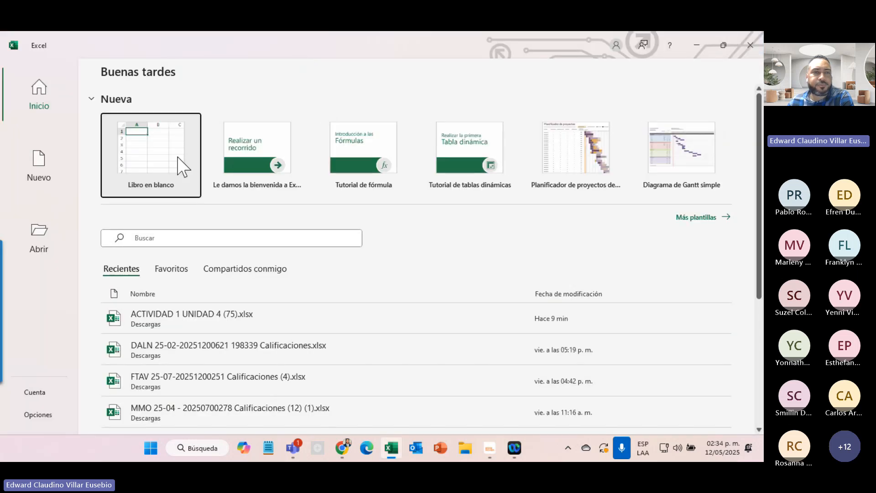
{"action": "left_click", "coordinate": [180, 166]}
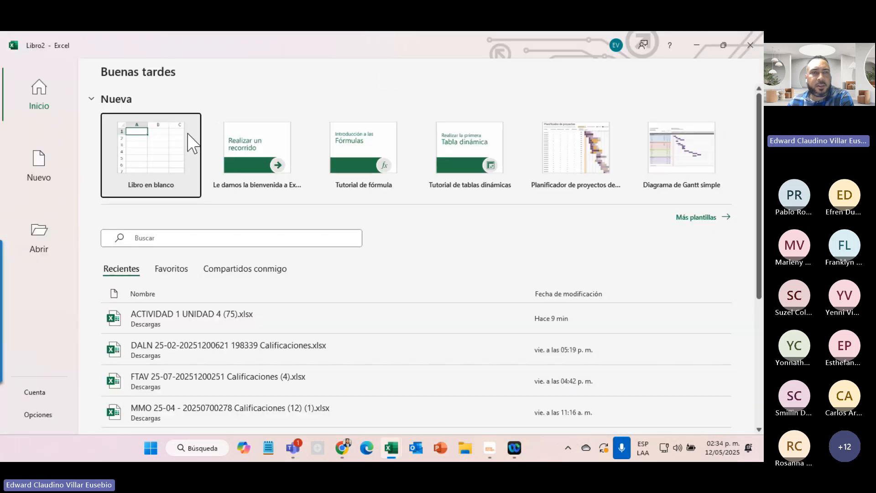
{"action": "left_click", "coordinate": [192, 142]}
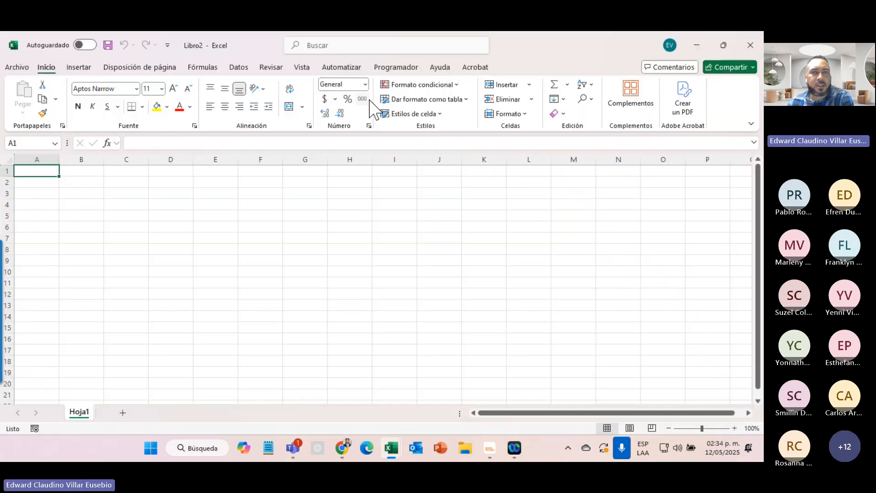
{"action": "left_click", "coordinate": [395, 68]}
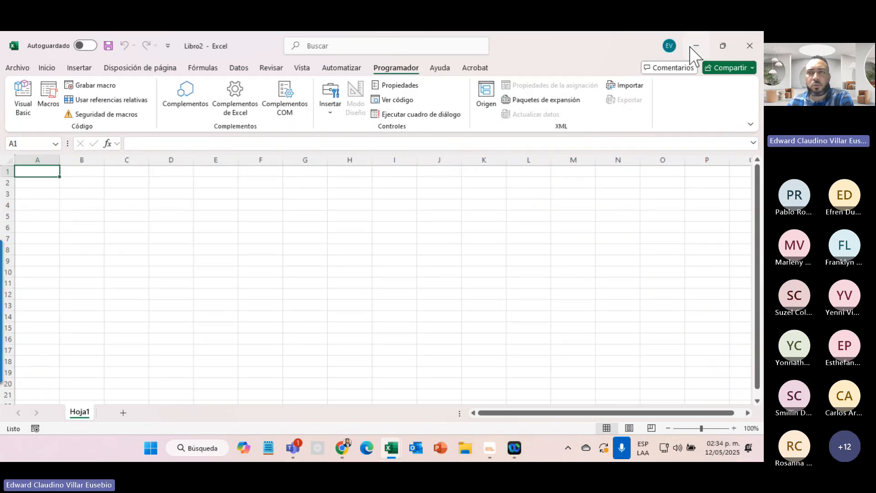
{"action": "key", "text": "ctrl+w"}
{"action": "left_click", "coordinate": [746, 46]}
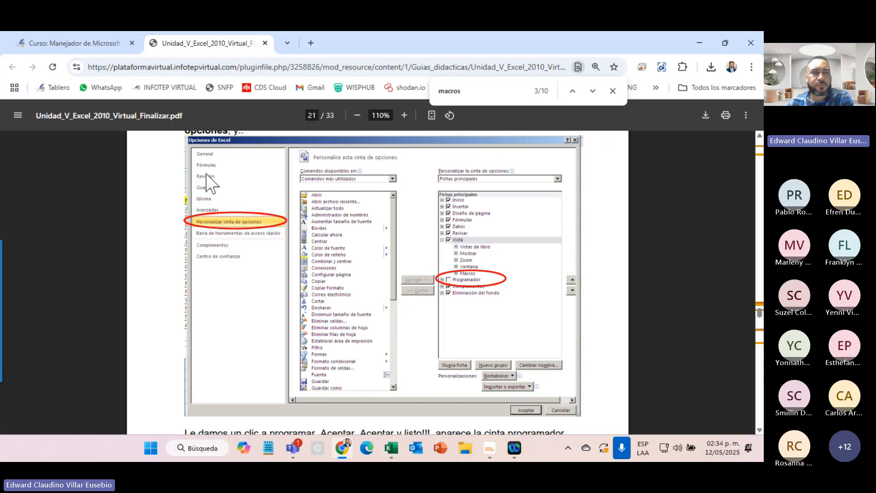
- Close the guide PDF and its preview to return to the Unidad 5 resources on the course page
{"action": "left_click", "coordinate": [268, 42]}
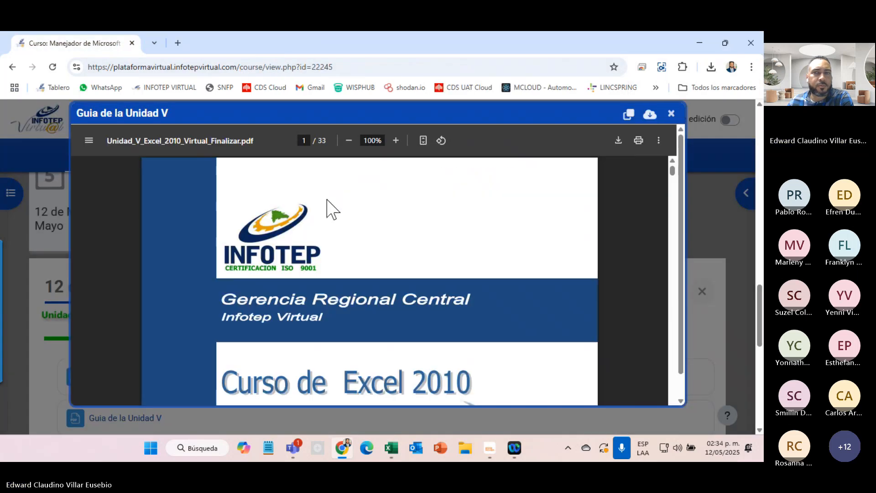
{"action": "left_click", "coordinate": [671, 114]}
{"action": "scroll", "coordinate": [229, 295], "scroll_direction": "down", "scroll_amount": 4}
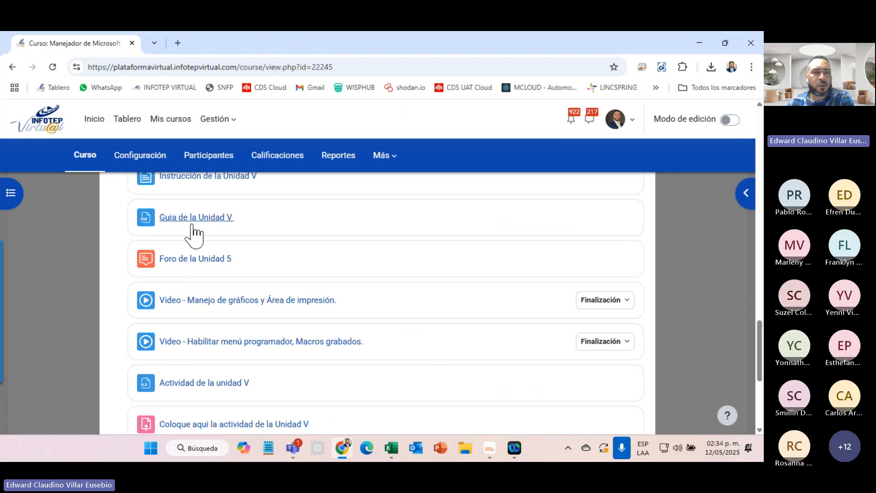
- Read the instructions and point value of Foro de la Unidad 5 in a new tab, closing the tab when done
{"action": "right_click", "coordinate": [188, 261]}
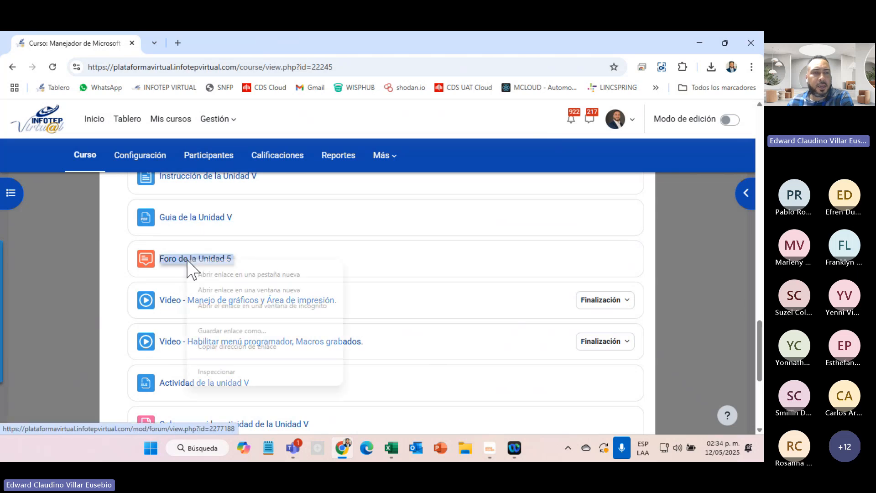
{"action": "left_click", "coordinate": [263, 276]}
{"action": "left_click", "coordinate": [211, 47]}
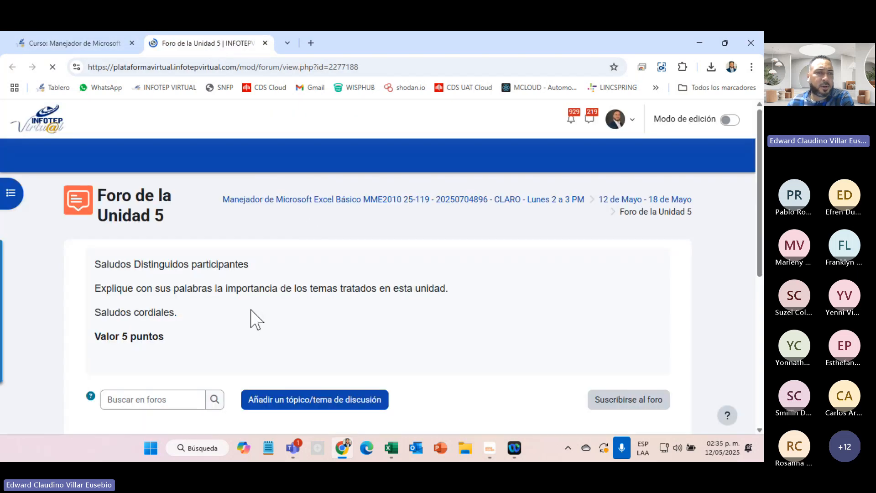
{"action": "scroll", "coordinate": [165, 240], "scroll_direction": "down", "scroll_amount": 5}
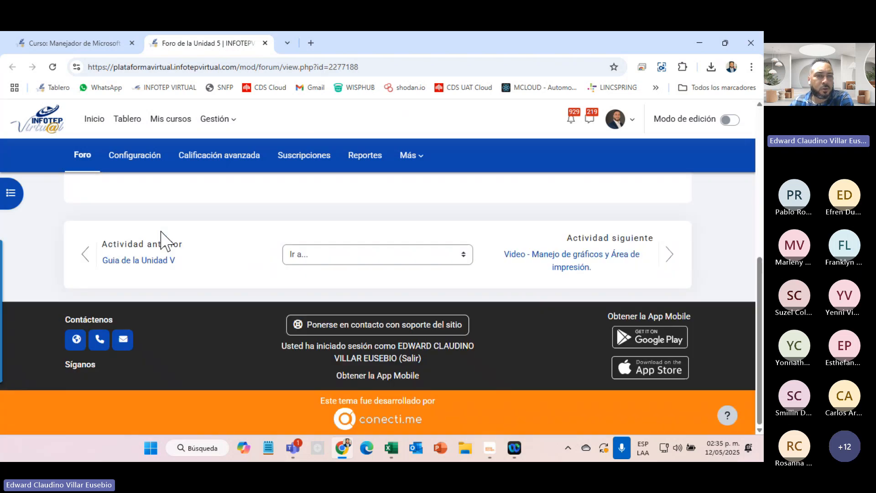
{"action": "scroll", "coordinate": [166, 240], "scroll_direction": "up", "scroll_amount": 3}
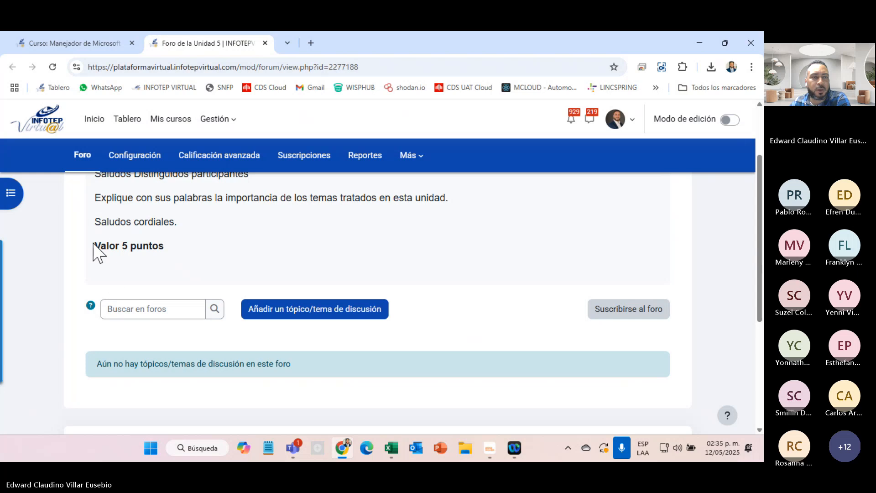
{"action": "left_click_drag", "start_coordinate": [130, 247], "coordinate": [164, 246]}
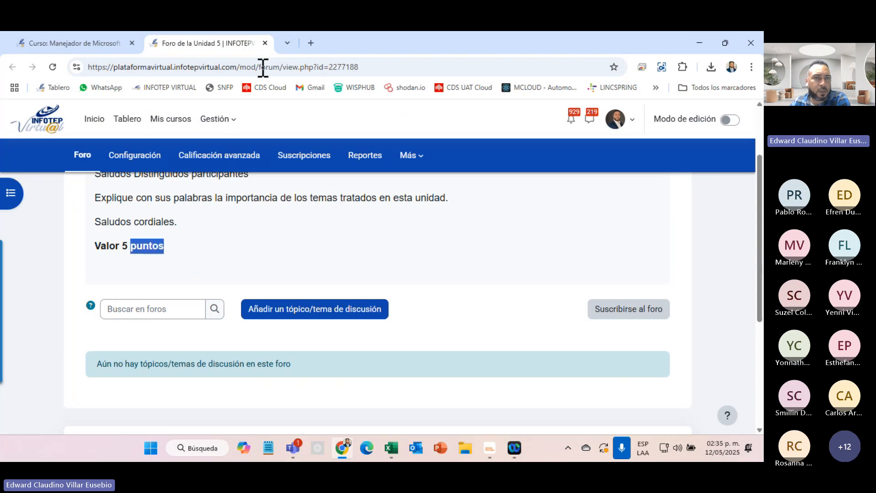
{"action": "left_click", "coordinate": [265, 43]}
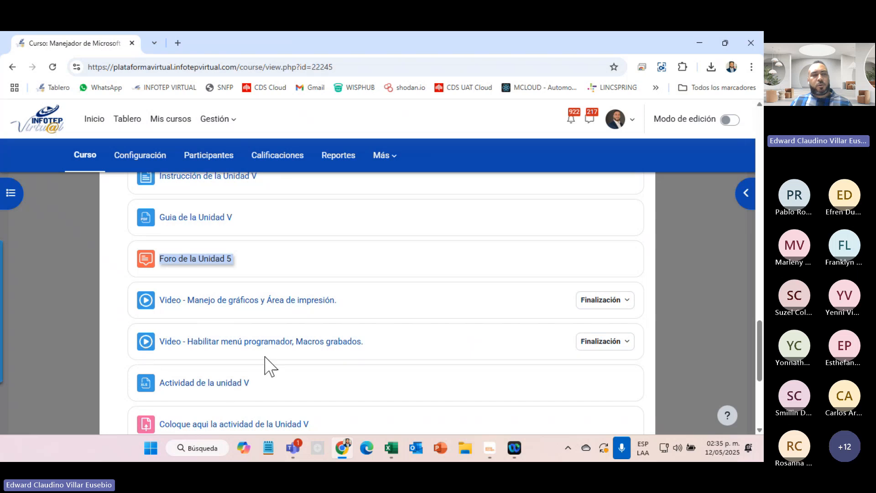
- Download the Actividad de la unidad V workbook and open it in Excel at the Nomina Febrero y Marzo sheet
{"action": "scroll", "coordinate": [266, 364], "scroll_direction": "down", "scroll_amount": 2}
{"action": "scroll", "coordinate": [268, 365], "scroll_direction": "down", "scroll_amount": 3}
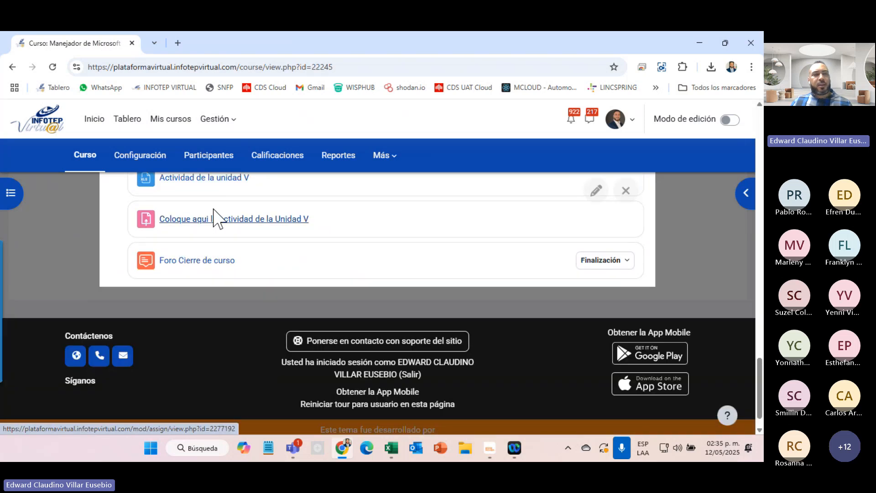
{"action": "left_click", "coordinate": [192, 180]}
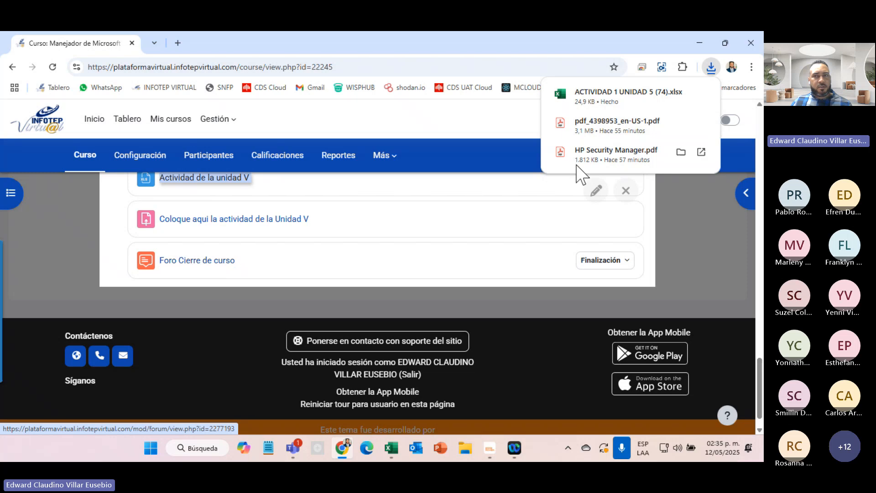
{"action": "left_click", "coordinate": [608, 95]}
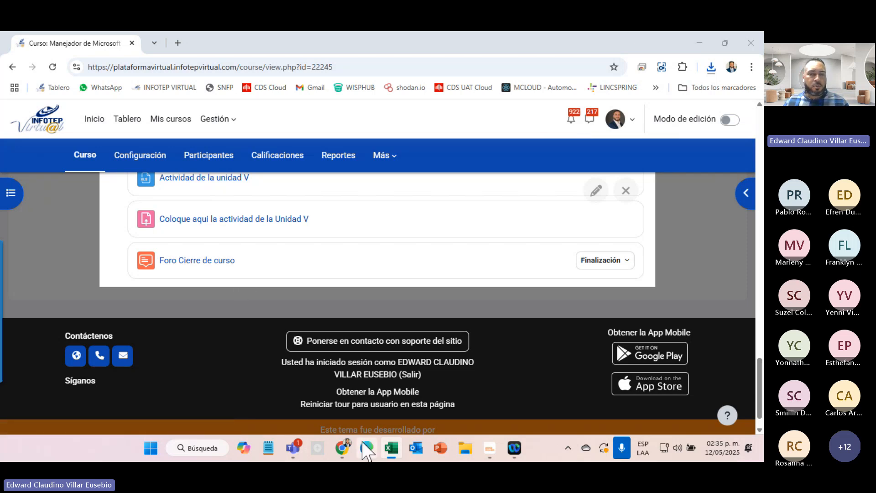
{"action": "left_click", "coordinate": [391, 448]}
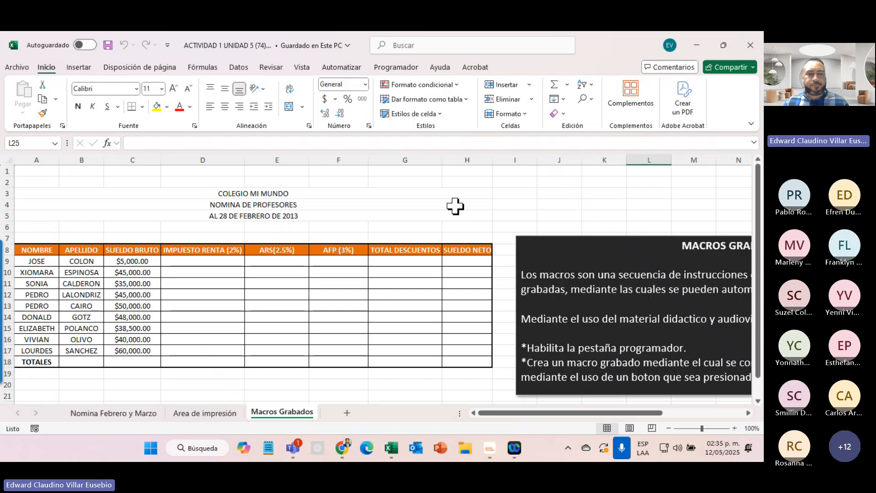
{"action": "left_click", "coordinate": [149, 412]}
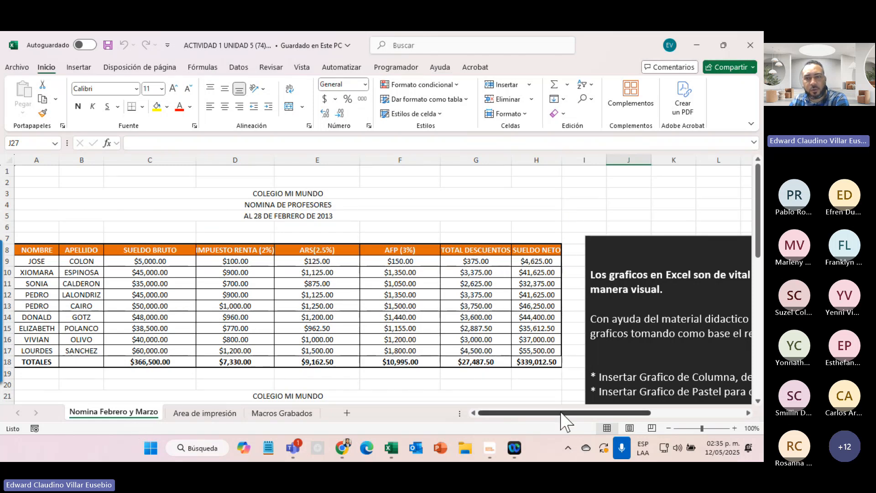
- Insert a clustered 2-D column chart from cells C40:F49 of the REPORTE DE NOMINA table and place it beside the table
{"action": "left_click_drag", "start_coordinate": [593, 413], "coordinate": [688, 402]}
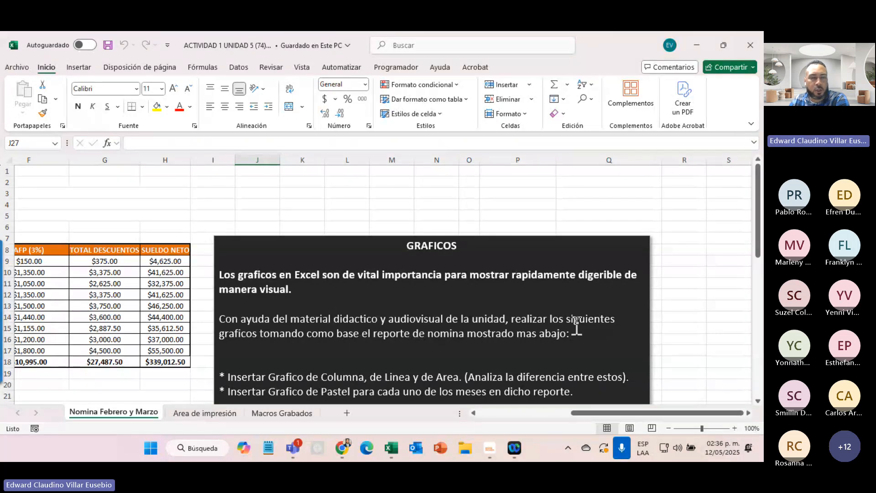
{"action": "scroll", "coordinate": [588, 331], "scroll_direction": "down", "scroll_amount": 4}
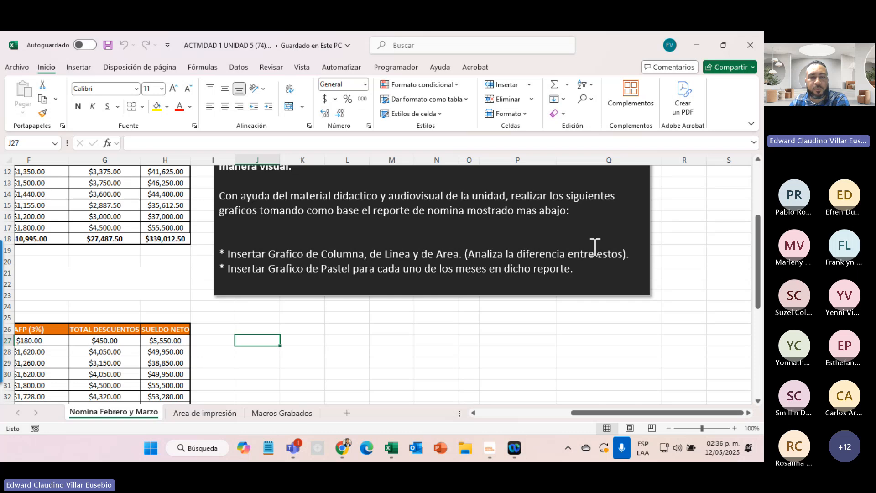
{"action": "left_click", "coordinate": [527, 412]}
{"action": "scroll", "coordinate": [166, 254], "scroll_direction": "up", "scroll_amount": 2}
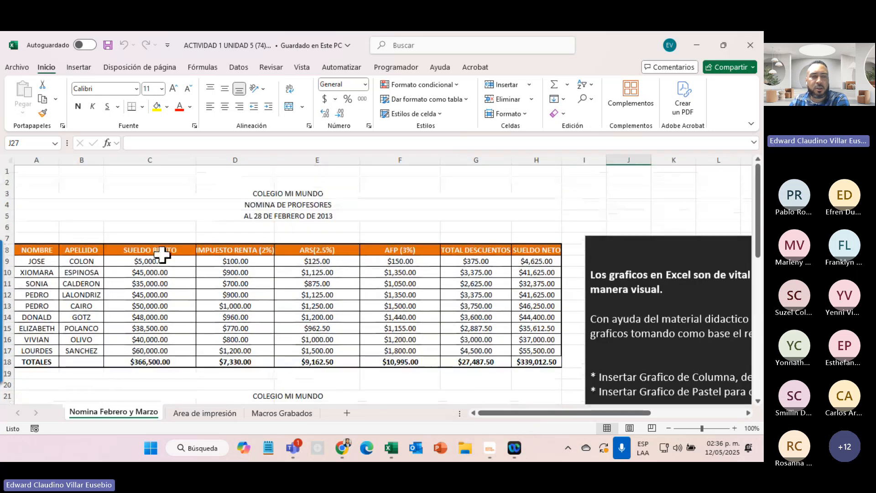
{"action": "scroll", "coordinate": [163, 266], "scroll_direction": "down", "scroll_amount": 5}
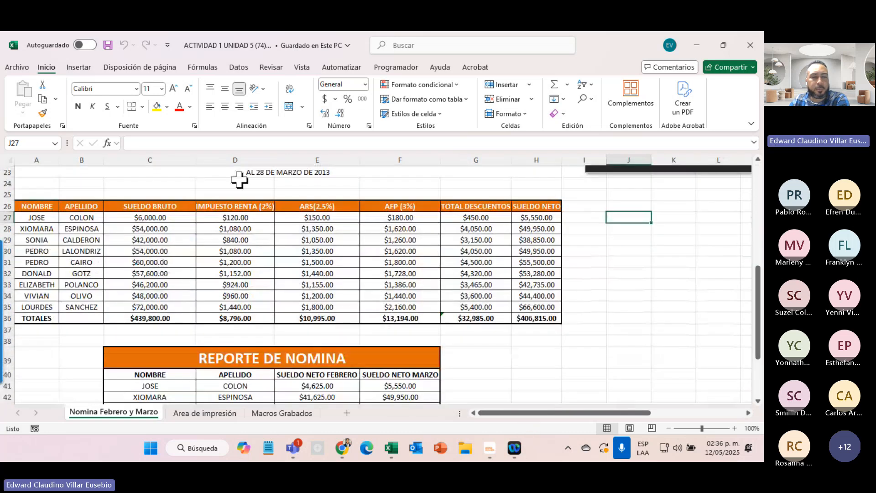
{"action": "scroll", "coordinate": [214, 277], "scroll_direction": "down", "scroll_amount": 4}
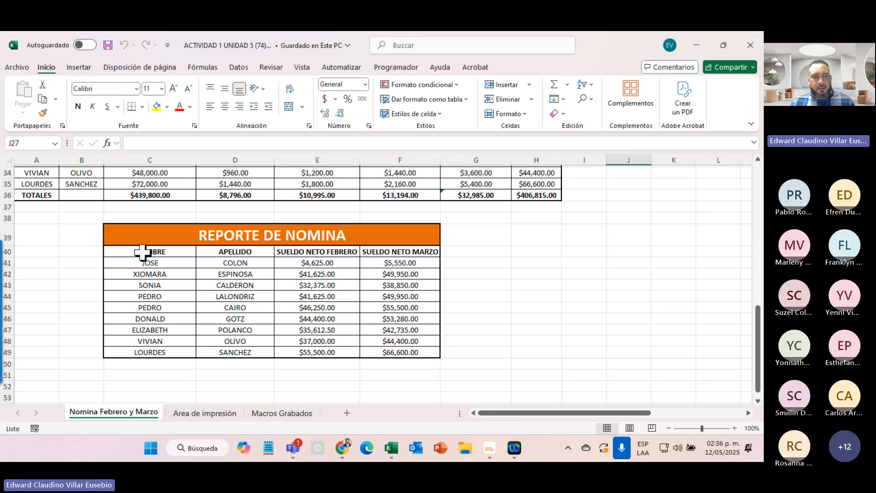
{"action": "left_click_drag", "start_coordinate": [142, 251], "coordinate": [416, 352]}
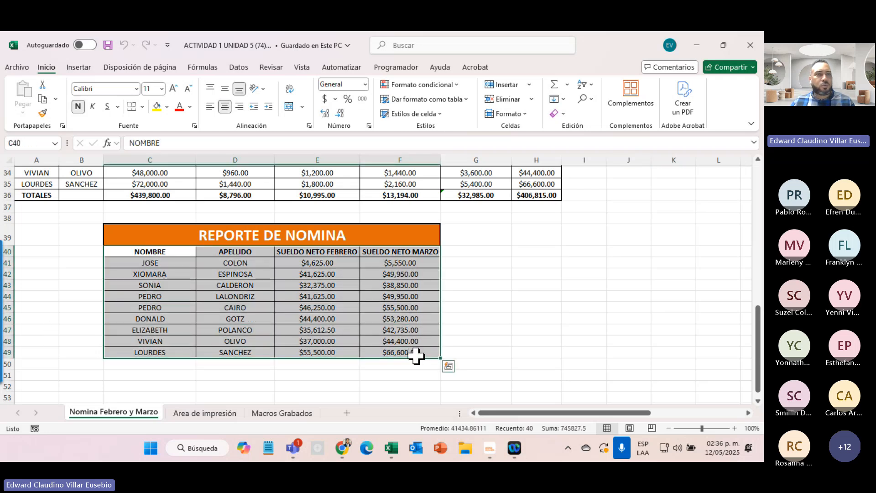
{"action": "left_click", "coordinate": [78, 67]}
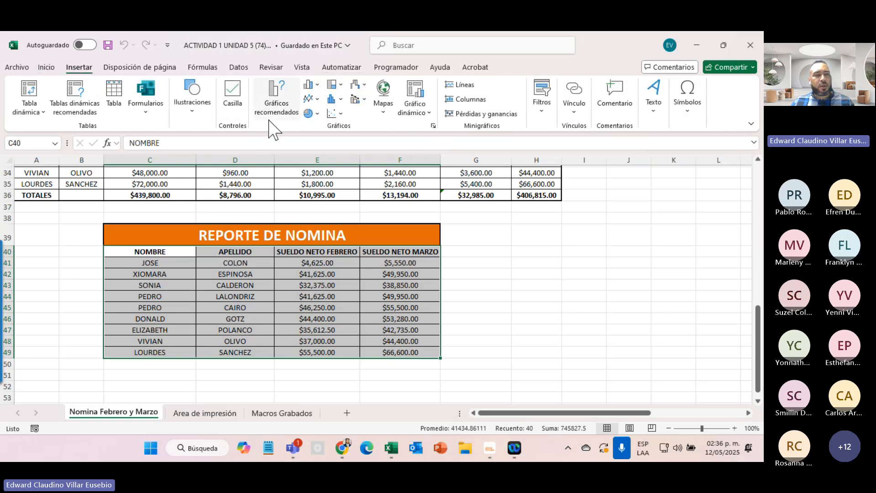
{"action": "left_click", "coordinate": [316, 85]}
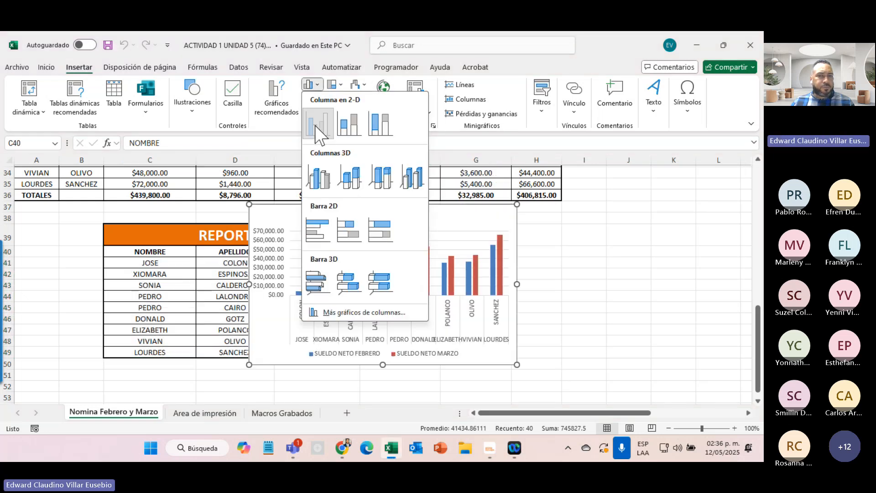
{"action": "left_click", "coordinate": [318, 126]}
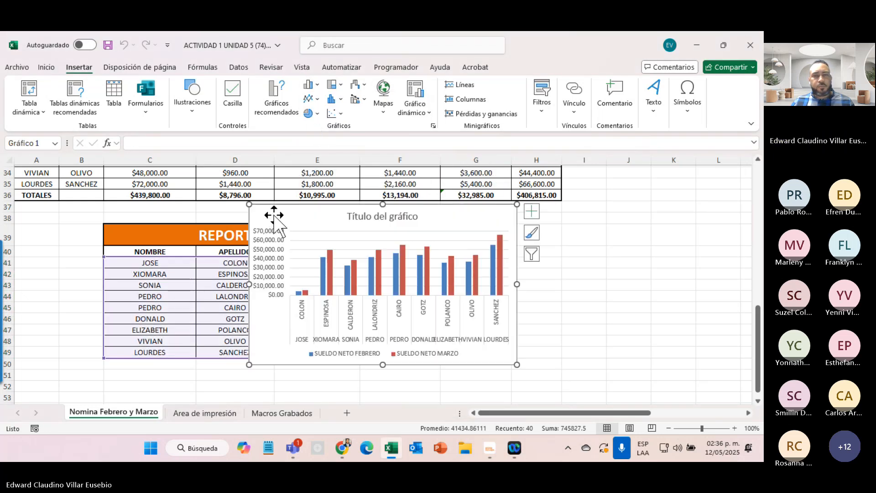
{"action": "left_click_drag", "start_coordinate": [276, 225], "coordinate": [469, 225]}
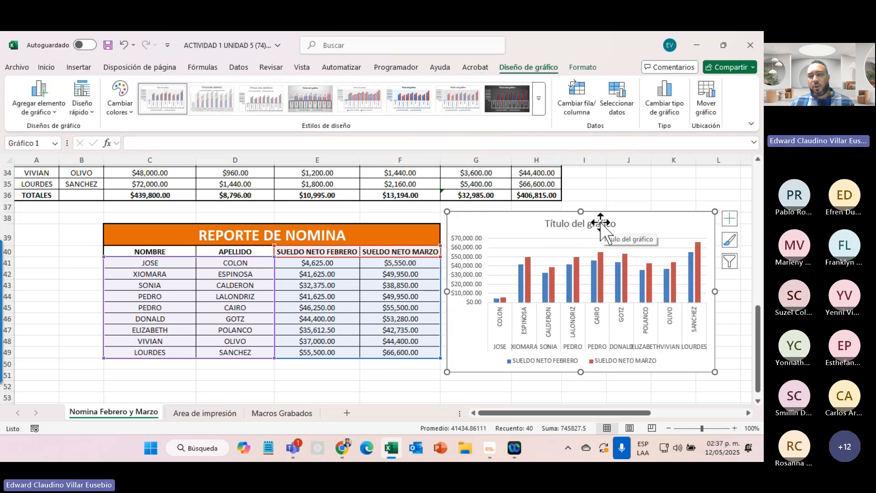
- Replace the column chart's placeholder title with "Titulo de Grafico"
{"action": "left_click", "coordinate": [569, 223]}
{"action": "double_click", "coordinate": [569, 223]}
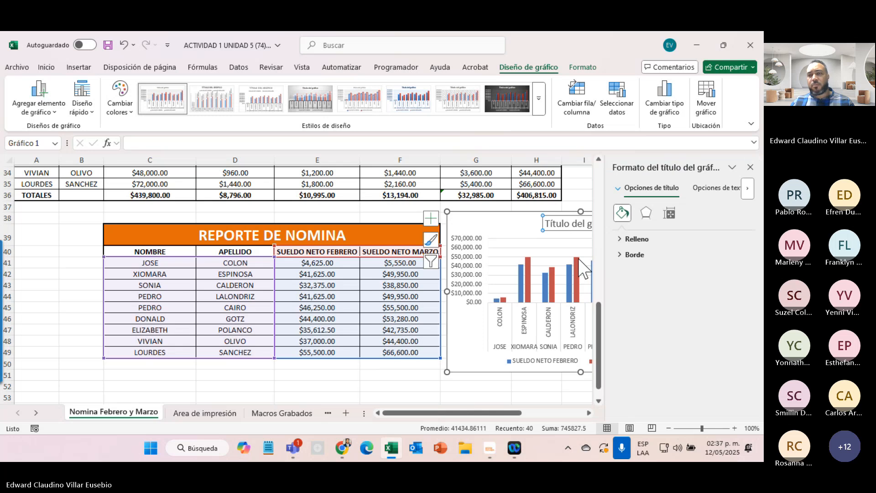
{"action": "left_click", "coordinate": [750, 167]}
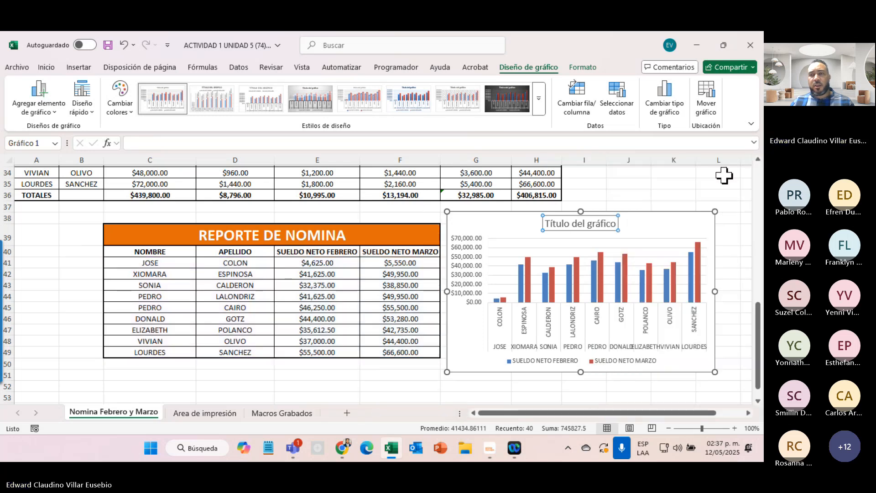
{"action": "type", "text": "sds"}
{"action": "left_click", "coordinate": [576, 224]}
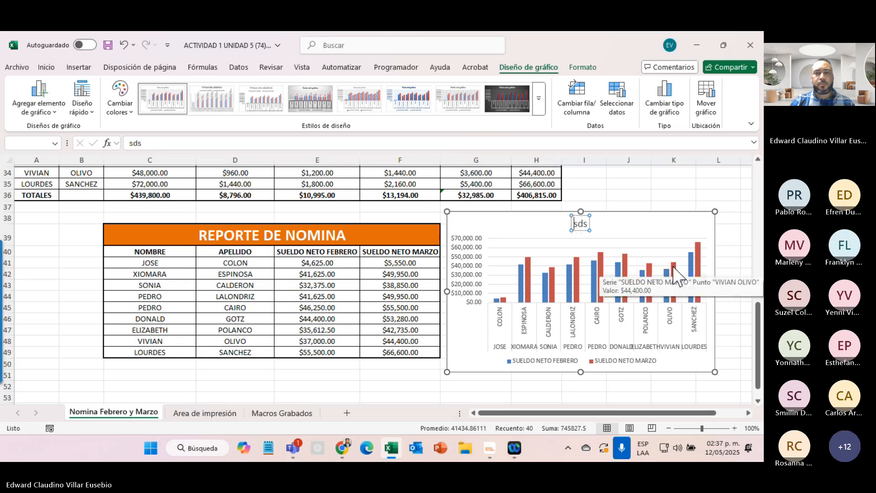
{"action": "key", "text": "Delete"}
{"action": "key", "text": "Delete"}
{"action": "key", "text": "Delete"}
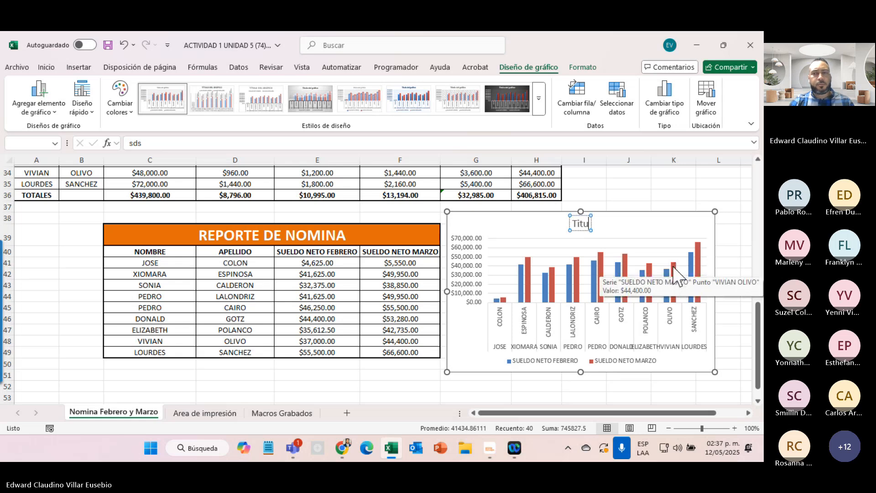
{"action": "type", "text": "Titulo de"}
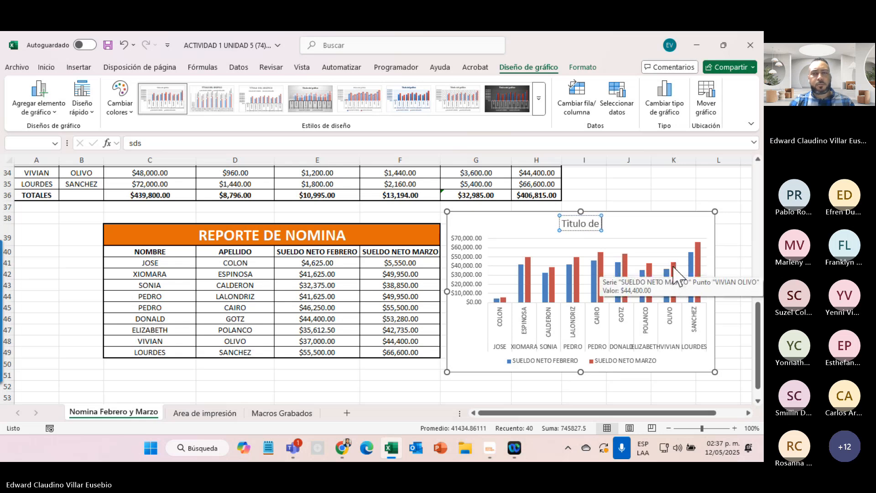
{"action": "type", "text": " Gradico"}
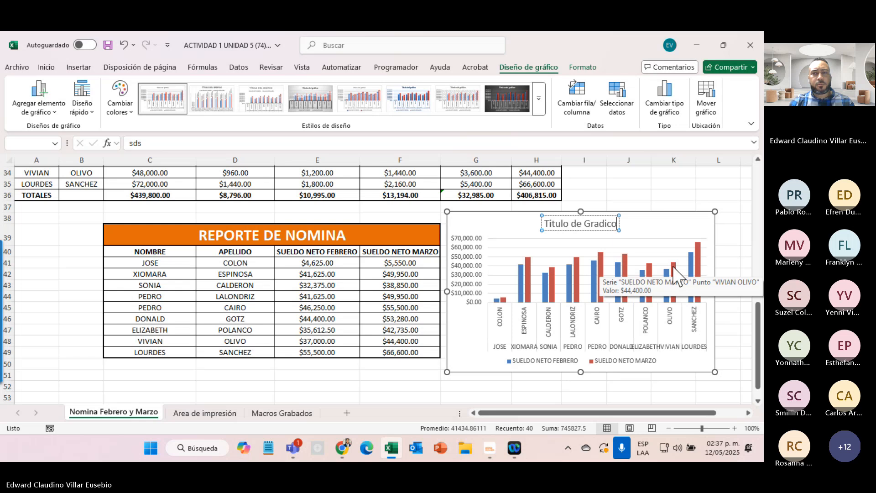
{"action": "key", "text": "BackSpace"}
{"action": "key", "text": "BackSpace"}
{"action": "key", "text": "BackSpace"}
{"action": "key", "text": "BackSpace"}
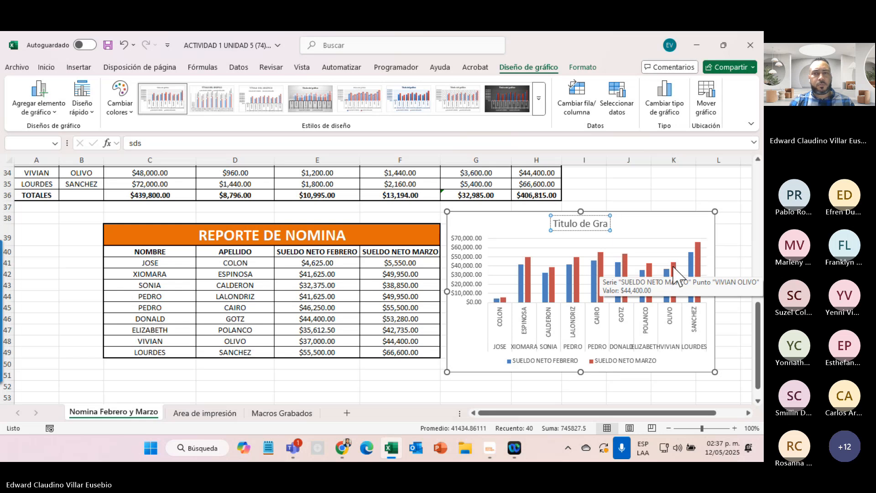
{"action": "type", "text": "fico"}
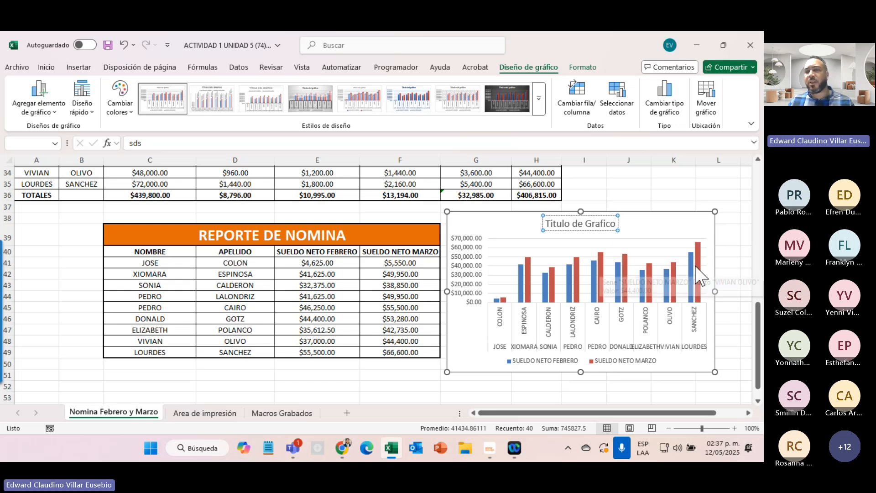
{"action": "left_click", "coordinate": [679, 219]}
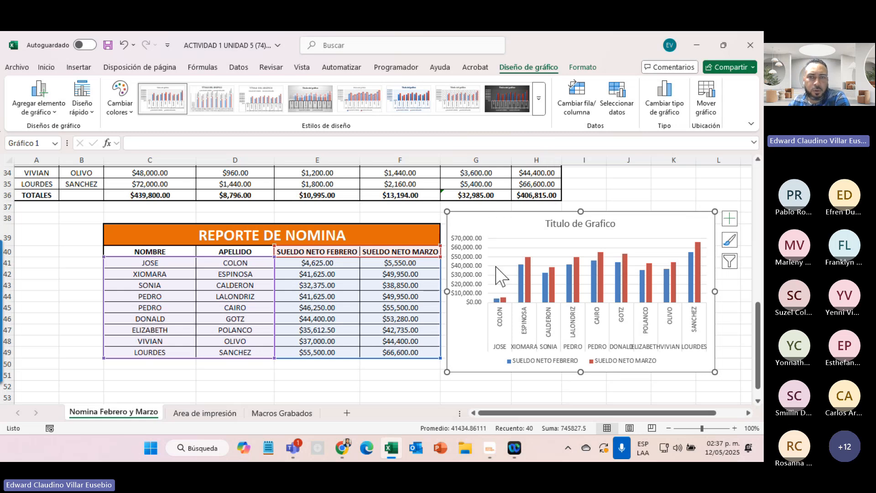
- Insert a stacked 2-D area chart from the REPORTE DE NOMINA range C40:F49 and place it below the table
{"action": "left_click", "coordinate": [40, 261]}
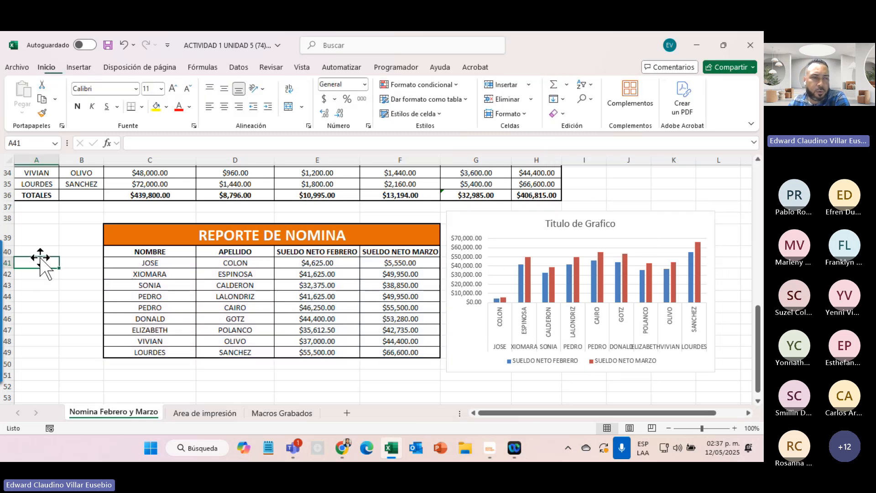
{"action": "left_click_drag", "start_coordinate": [124, 270], "coordinate": [332, 319]}
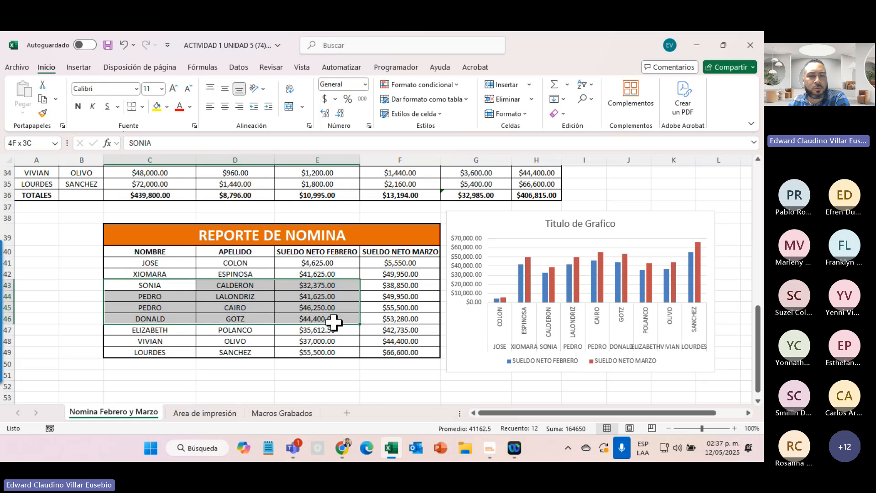
{"action": "left_click_drag", "start_coordinate": [149, 250], "coordinate": [411, 352]}
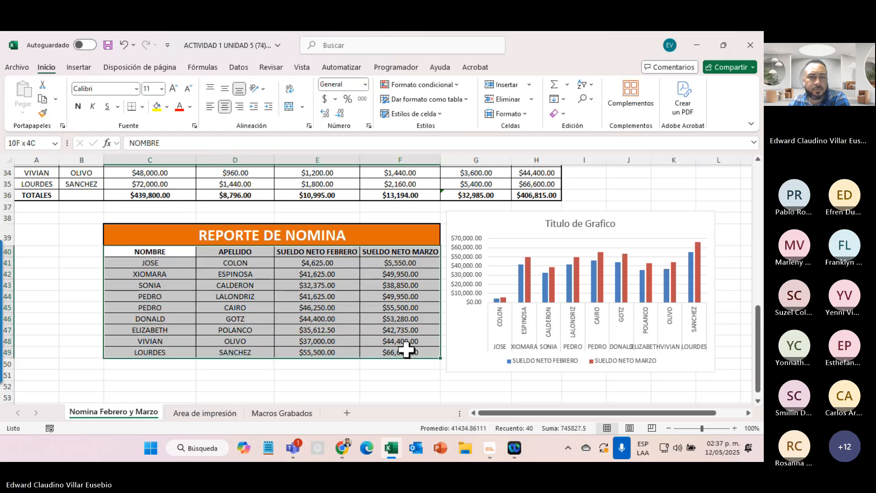
{"action": "left_click", "coordinate": [78, 67]}
{"action": "left_click", "coordinate": [314, 99]}
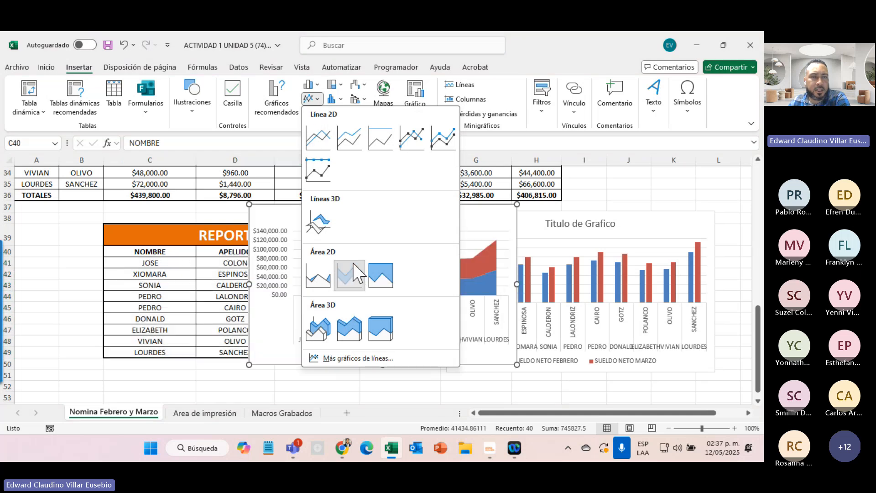
{"action": "left_click", "coordinate": [351, 278]}
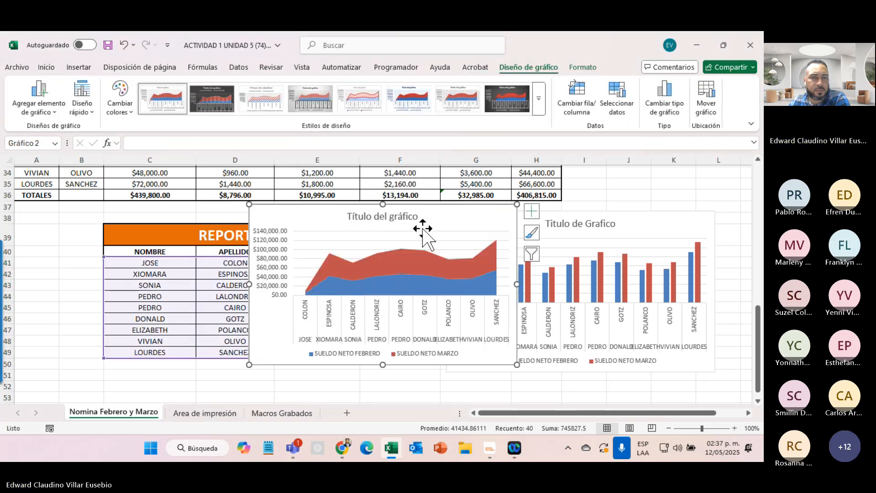
{"action": "left_click_drag", "start_coordinate": [431, 222], "coordinate": [234, 375]}
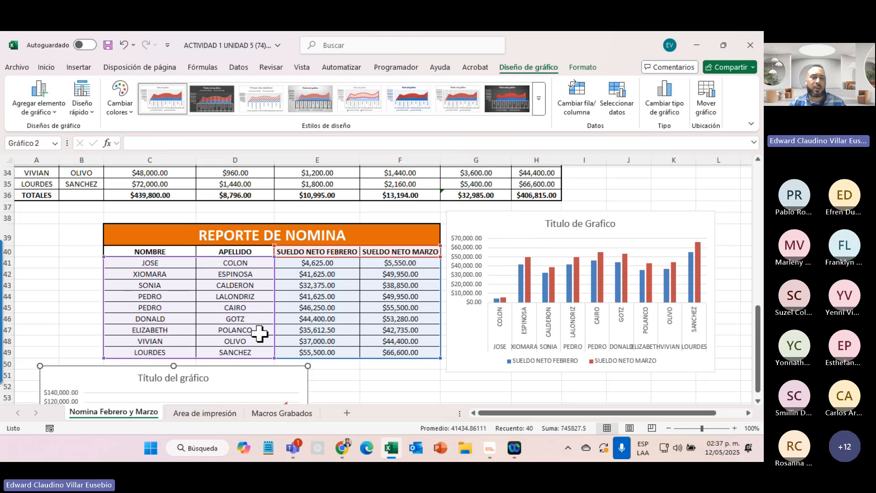
- Zoom the sheet out to 80% and compare the two charts with the list of chart types in the assignment instructions
{"action": "scroll", "coordinate": [611, 275], "scroll_direction": "up", "scroll_amount": 7}
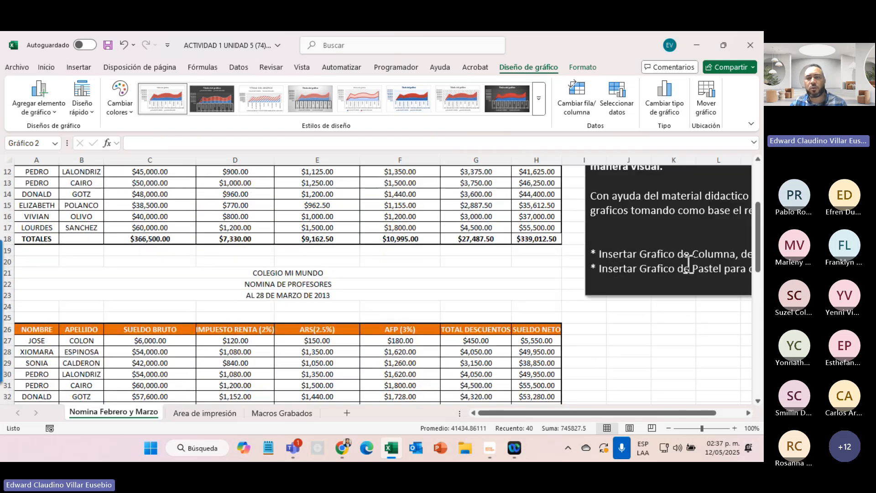
{"action": "scroll", "coordinate": [626, 269], "scroll_direction": "down", "scroll_amount": 10}
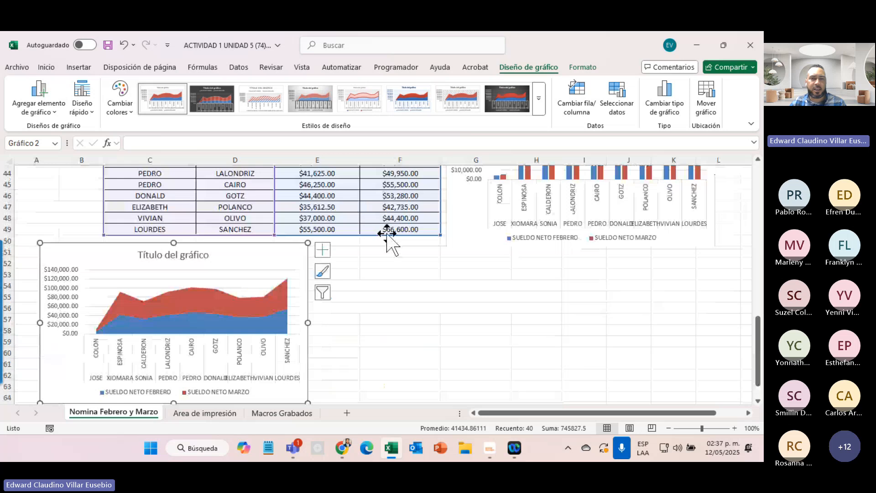
{"action": "left_click", "coordinate": [669, 428]}
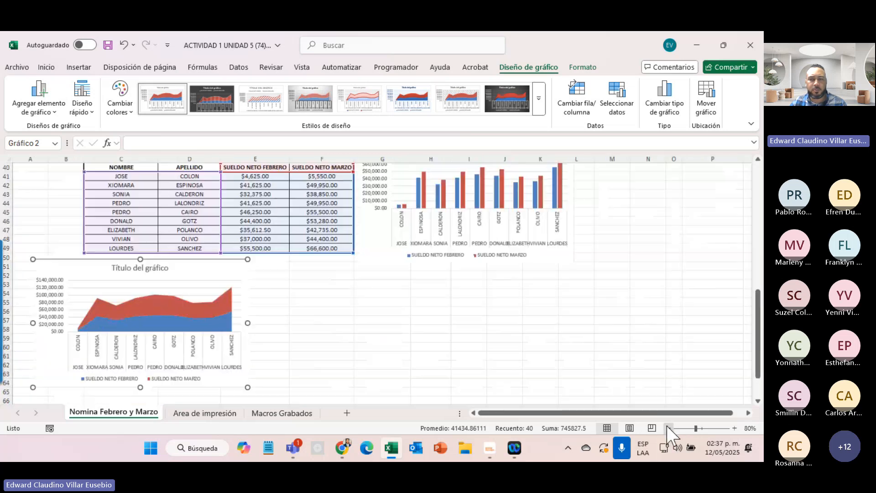
{"action": "left_click", "coordinate": [668, 428]}
{"action": "scroll", "coordinate": [514, 361], "scroll_direction": "up", "scroll_amount": 3}
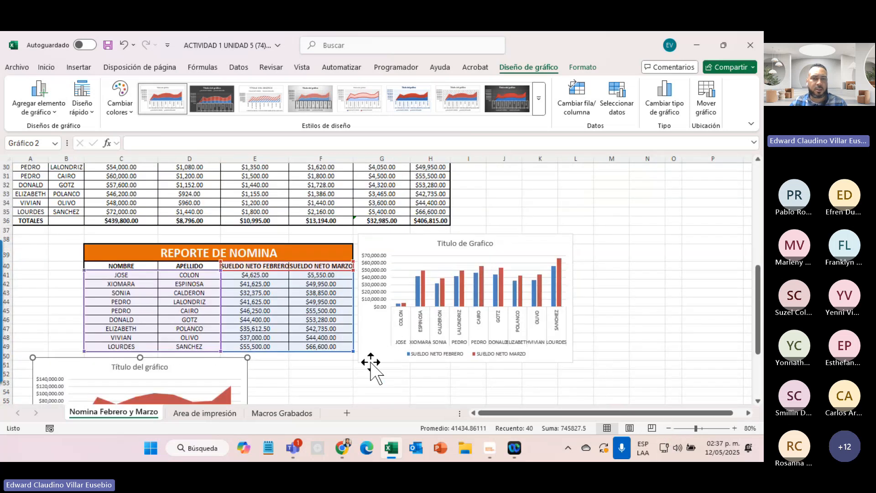
{"action": "left_click", "coordinate": [365, 372]}
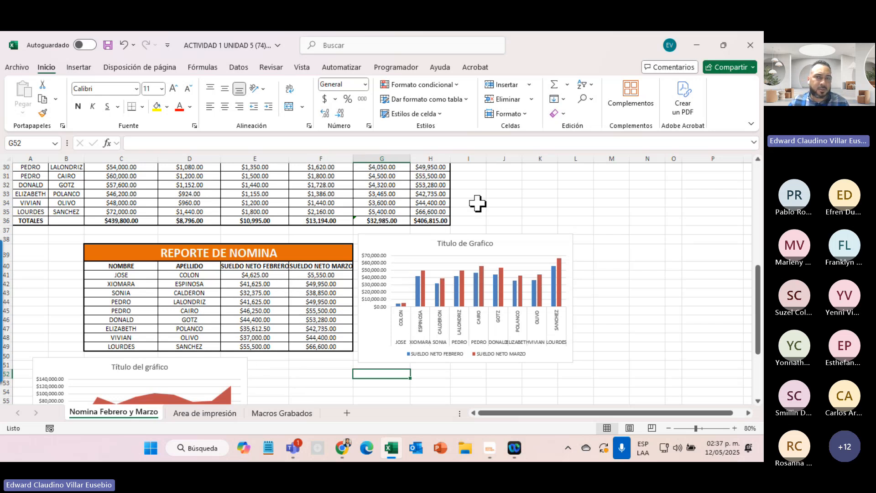
{"action": "scroll", "coordinate": [478, 203], "scroll_direction": "up", "scroll_amount": 7}
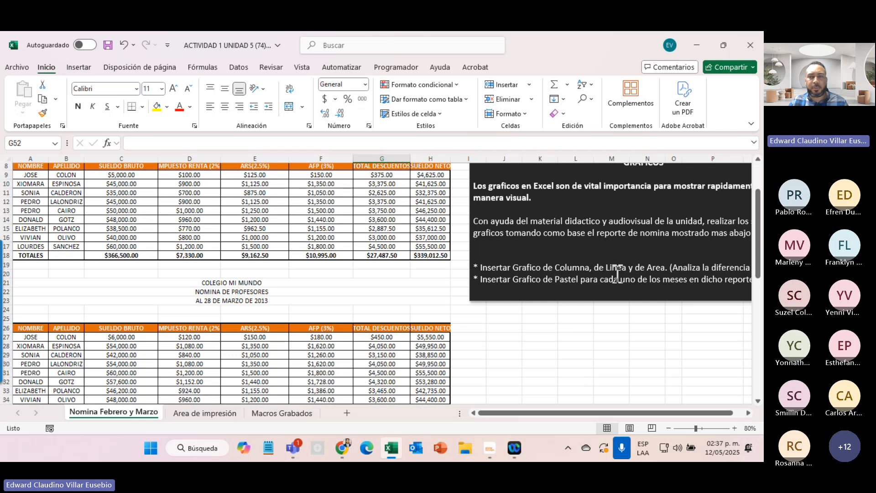
{"action": "scroll", "coordinate": [689, 269], "scroll_direction": "down", "scroll_amount": 7}
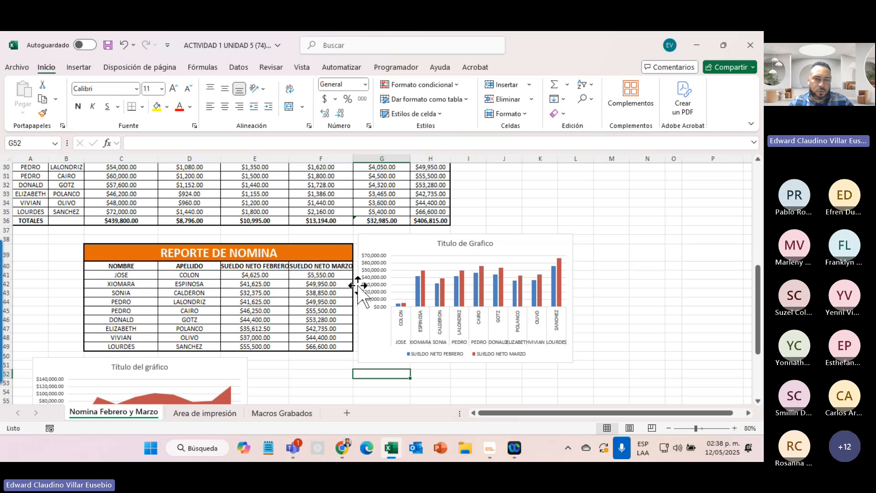
{"action": "left_click", "coordinate": [89, 68]}
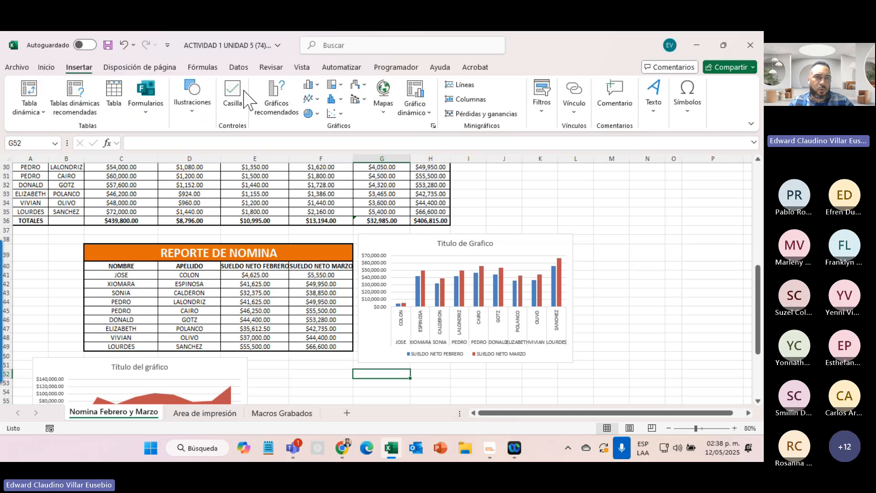
{"action": "left_click", "coordinate": [309, 84]}
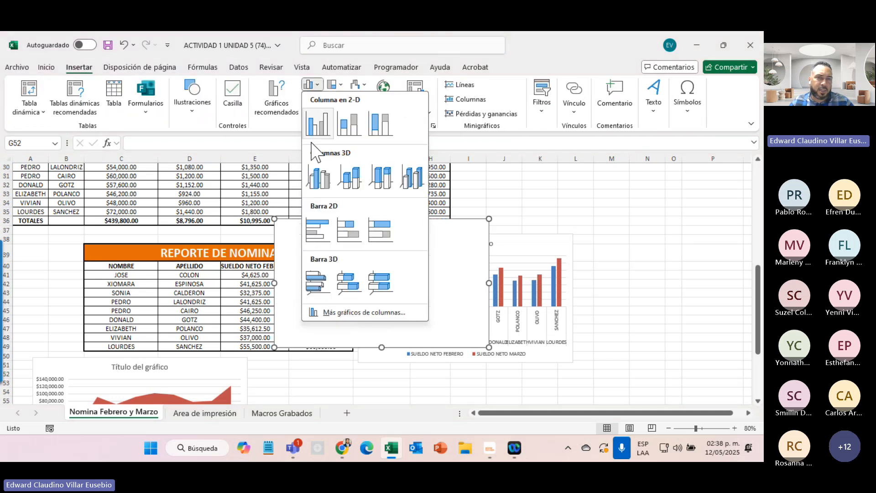
{"action": "left_click", "coordinate": [282, 134]}
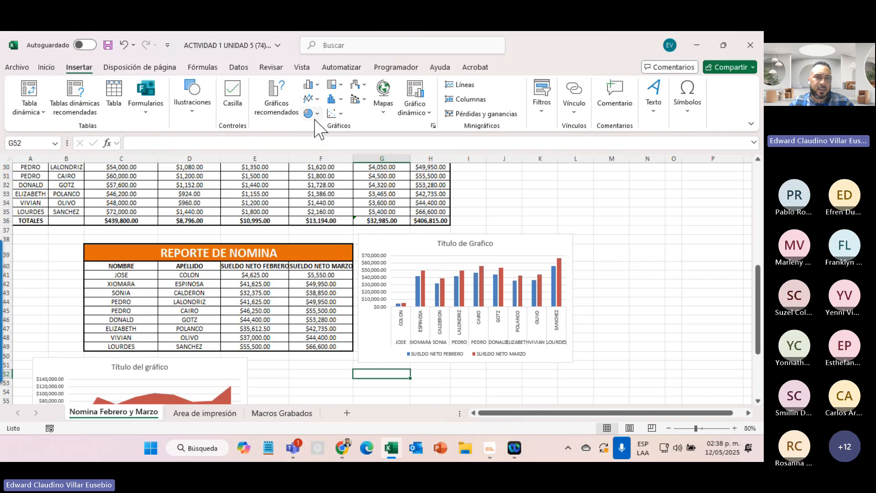
{"action": "left_click", "coordinate": [311, 99]}
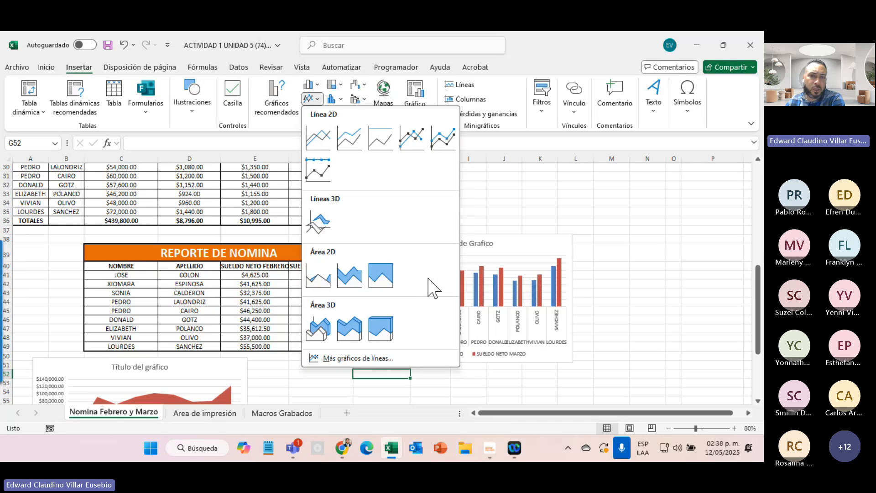
{"action": "left_click", "coordinate": [560, 214]}
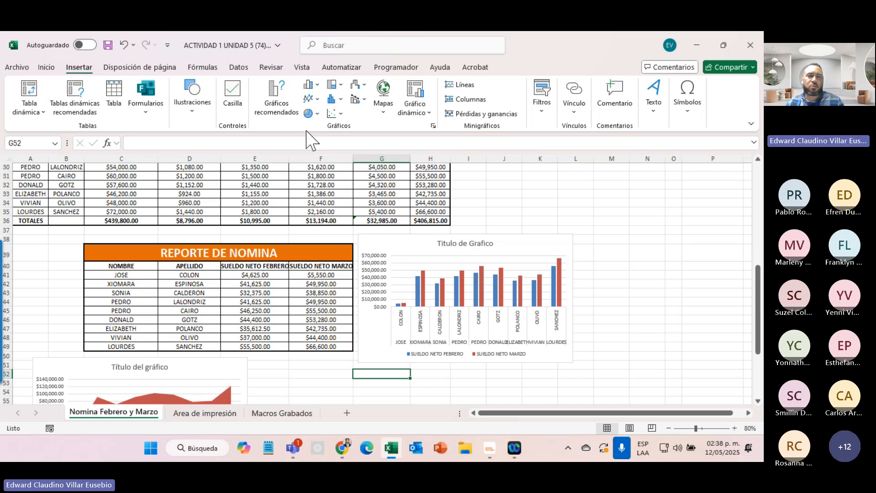
{"action": "left_click", "coordinate": [337, 113]}
{"action": "left_click", "coordinate": [316, 113]}
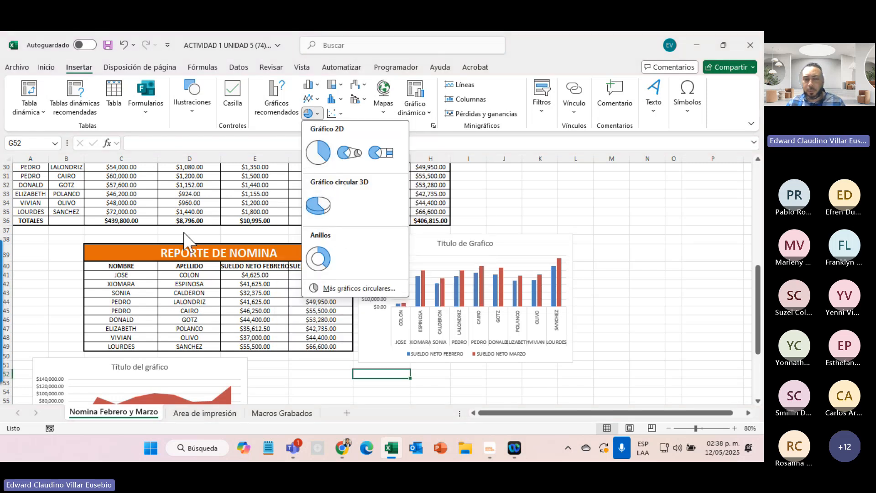
{"action": "left_click", "coordinate": [173, 273]}
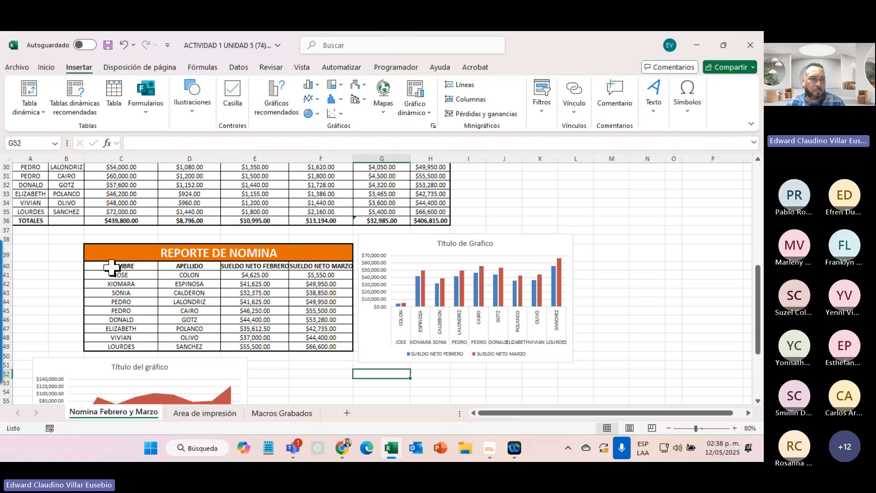
- Insert a 2-D pie chart of the February net salaries from cells C40:E49 and place it beyond the column chart
{"action": "left_click_drag", "start_coordinate": [111, 262], "coordinate": [255, 348]}
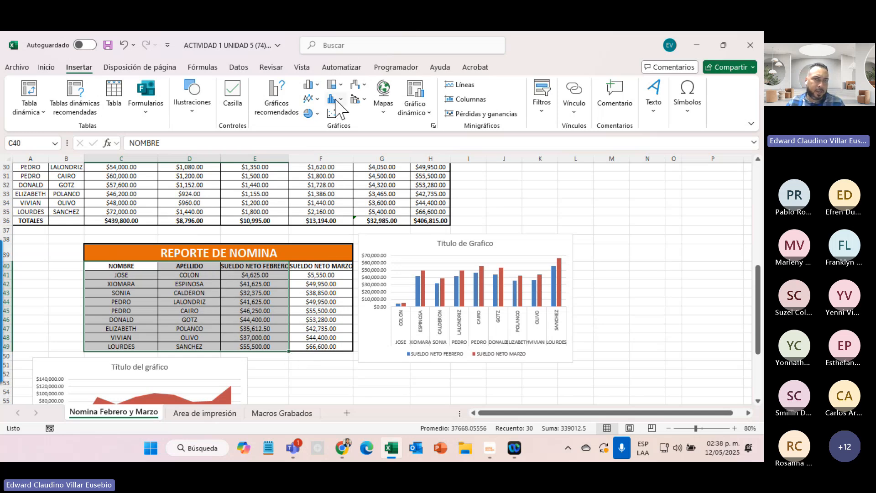
{"action": "left_click", "coordinate": [317, 114]}
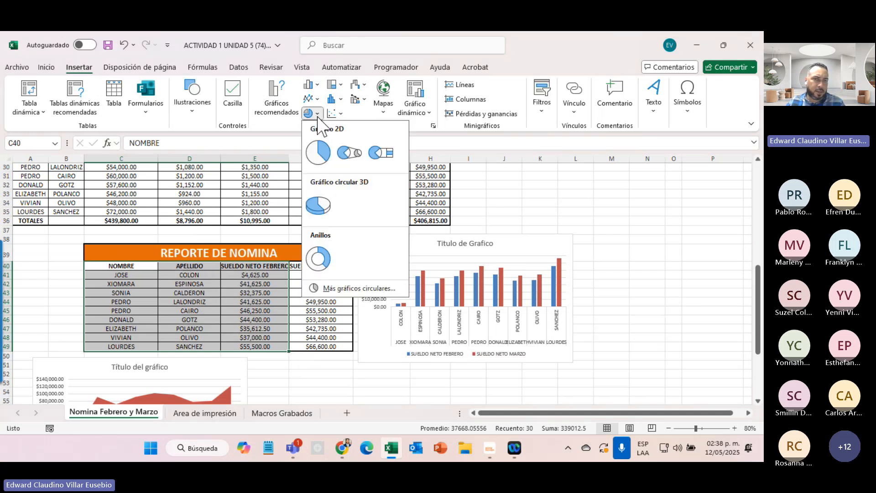
{"action": "left_click", "coordinate": [327, 153]}
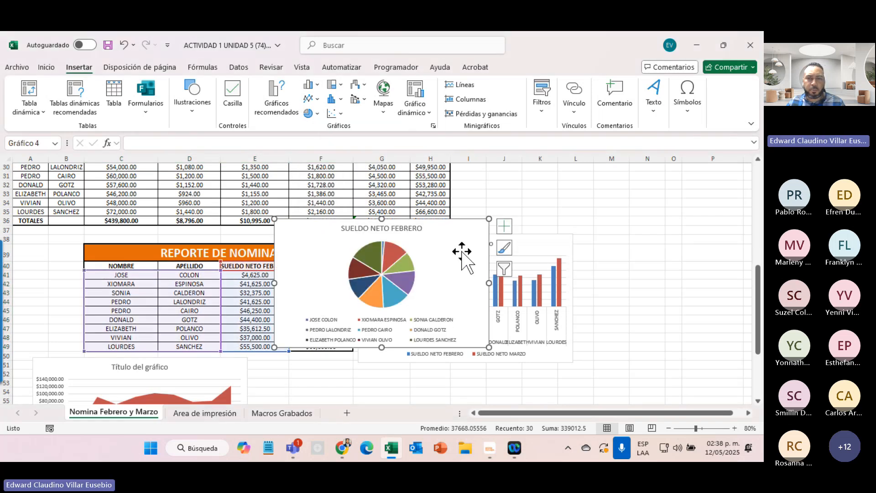
{"action": "left_click_drag", "start_coordinate": [461, 251], "coordinate": [502, 258]}
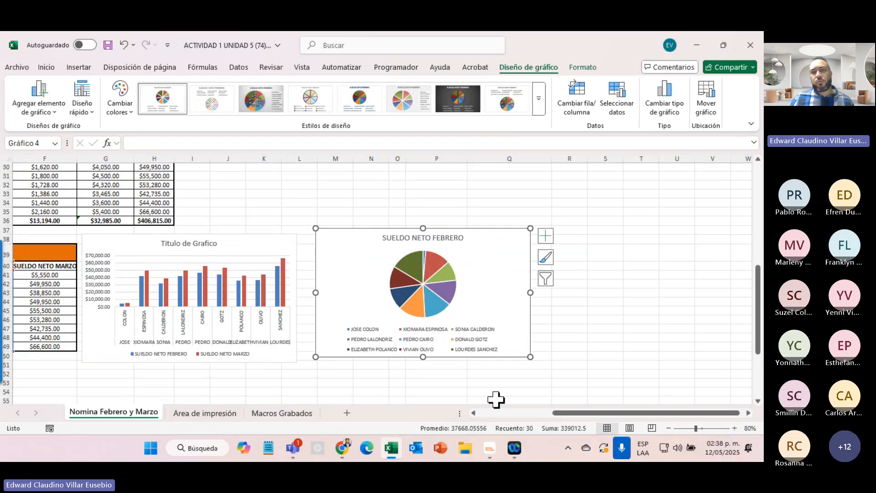
{"action": "left_click", "coordinate": [500, 413]}
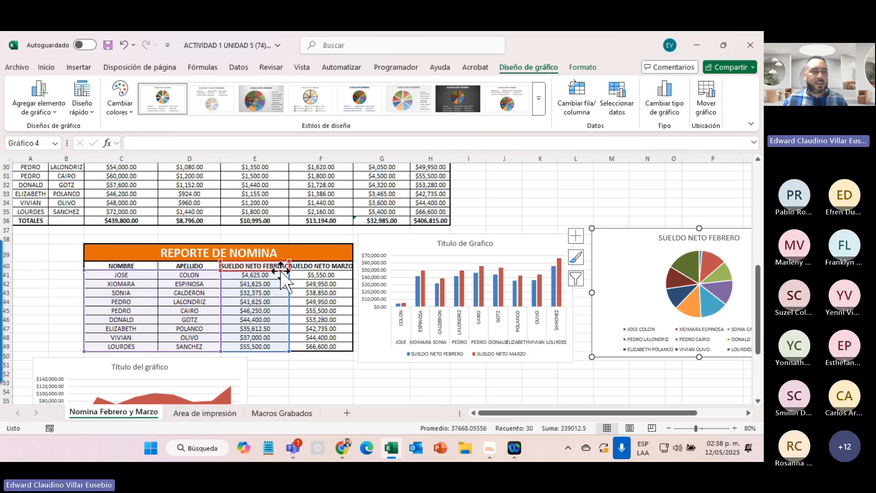
- Insert a 2-D pie chart of the March net salaries from C40:D49 and F40:F49 and place it beside the area chart
{"action": "left_click", "coordinate": [59, 283]}
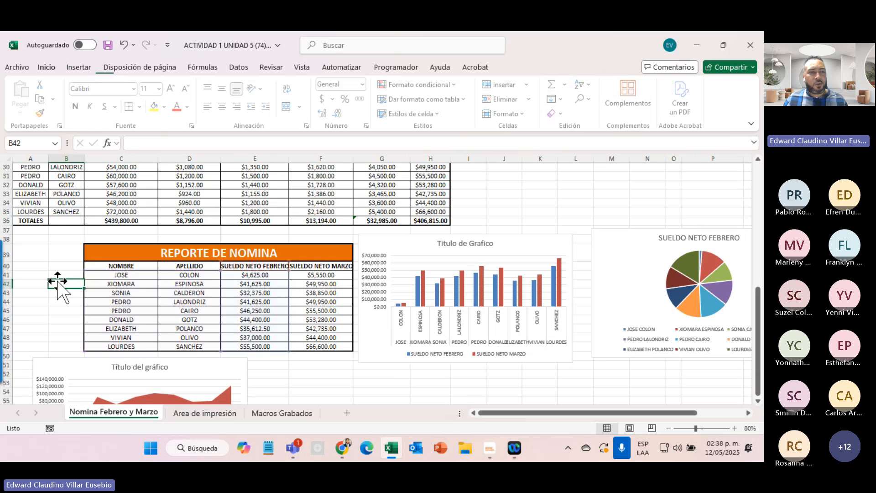
{"action": "left_click_drag", "start_coordinate": [101, 265], "coordinate": [182, 347]}
{"action": "left_click", "coordinate": [185, 347]}
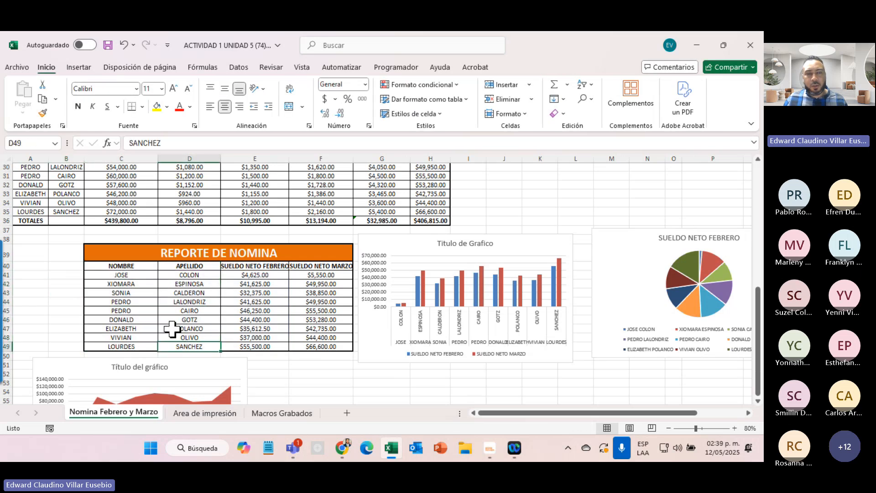
{"action": "left_click_drag", "start_coordinate": [154, 279], "coordinate": [185, 345]}
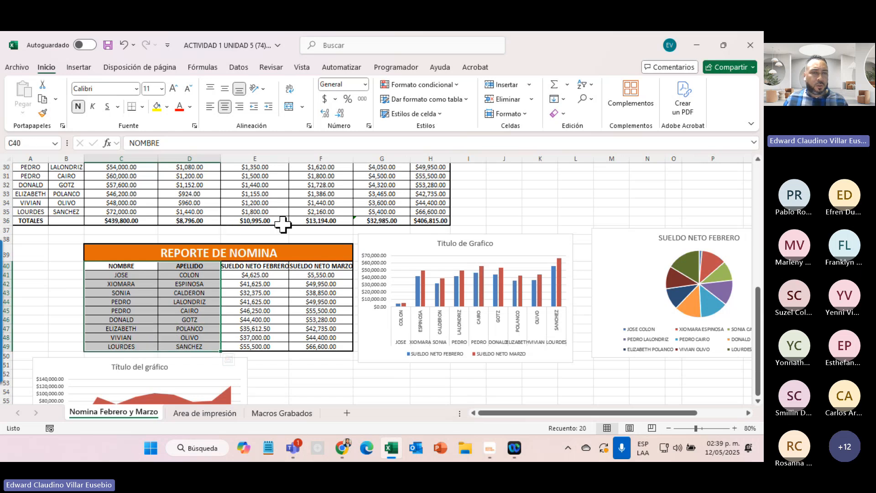
{"action": "left_click_drag", "start_coordinate": [315, 266], "coordinate": [307, 349]}
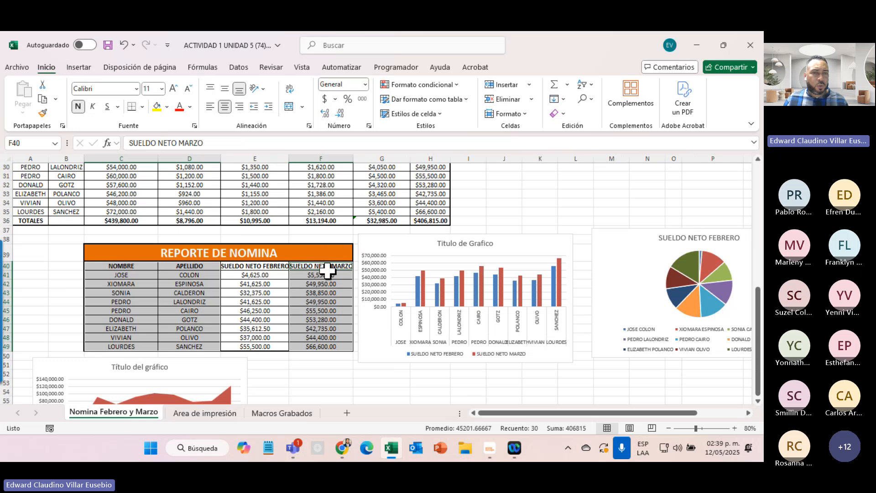
{"action": "left_click", "coordinate": [82, 68]}
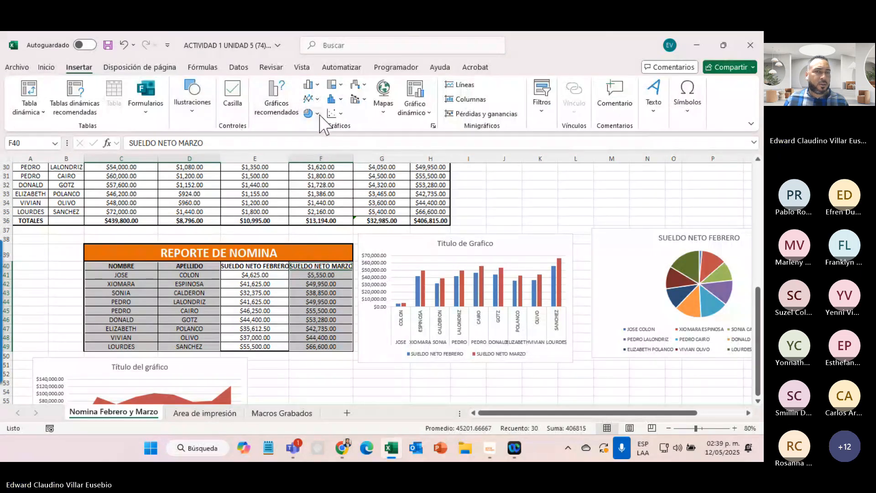
{"action": "left_click", "coordinate": [311, 114]}
{"action": "left_click", "coordinate": [318, 153]}
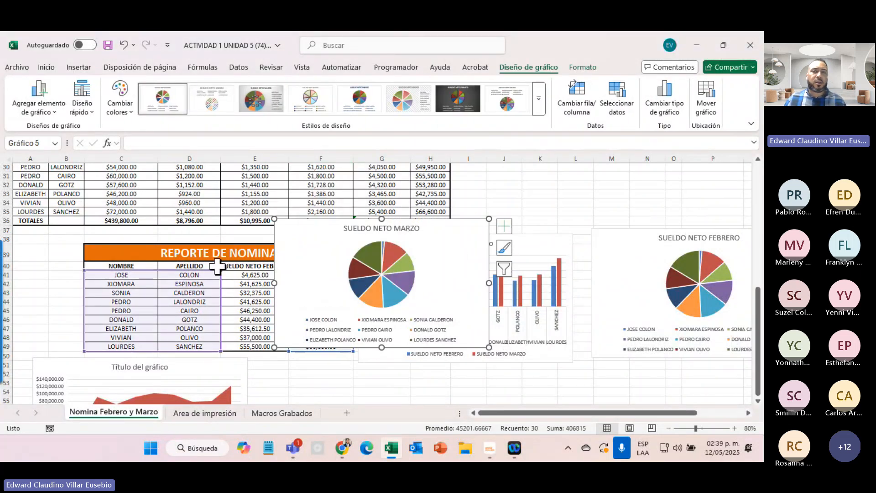
{"action": "left_click_drag", "start_coordinate": [294, 249], "coordinate": [302, 387]}
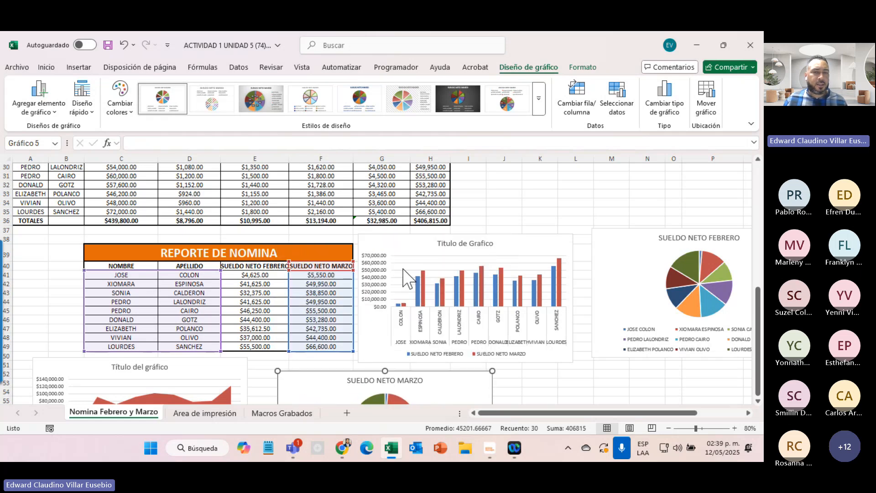
{"action": "left_click", "coordinate": [553, 194]}
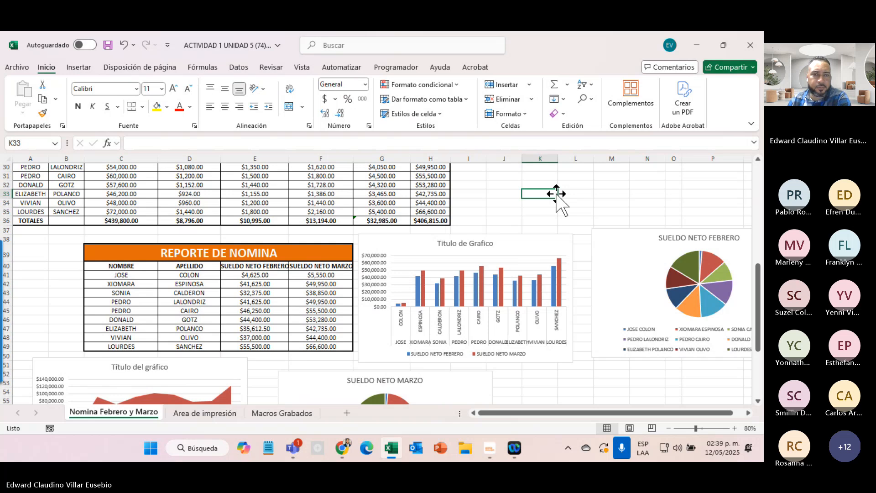
{"action": "scroll", "coordinate": [510, 275], "scroll_direction": "down", "scroll_amount": 3}
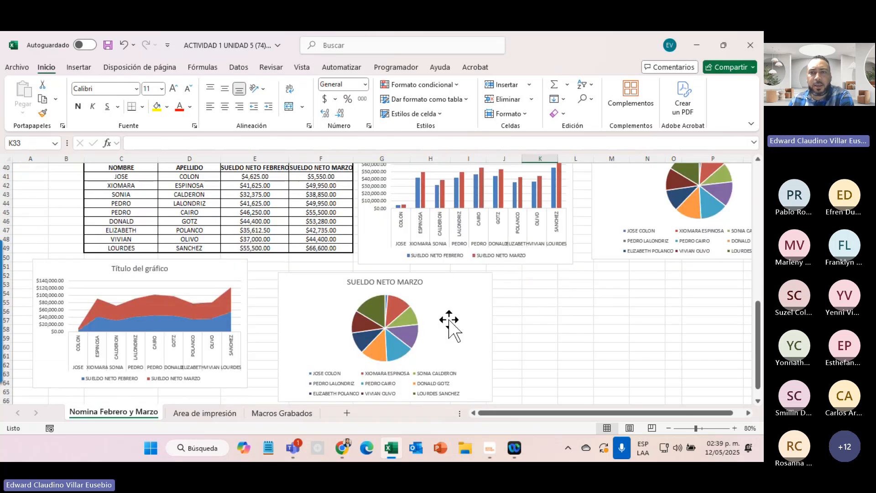
- Apply the dark-background chart style and the fourth multicolor palette, starting with orange, to the SUELDO NETO MARZO pie chart
{"action": "left_click", "coordinate": [463, 298]}
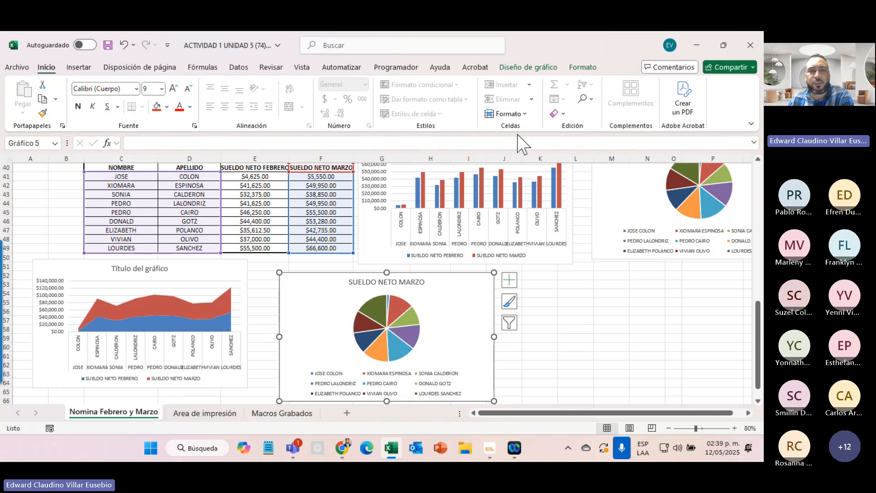
{"action": "left_click", "coordinate": [79, 68]}
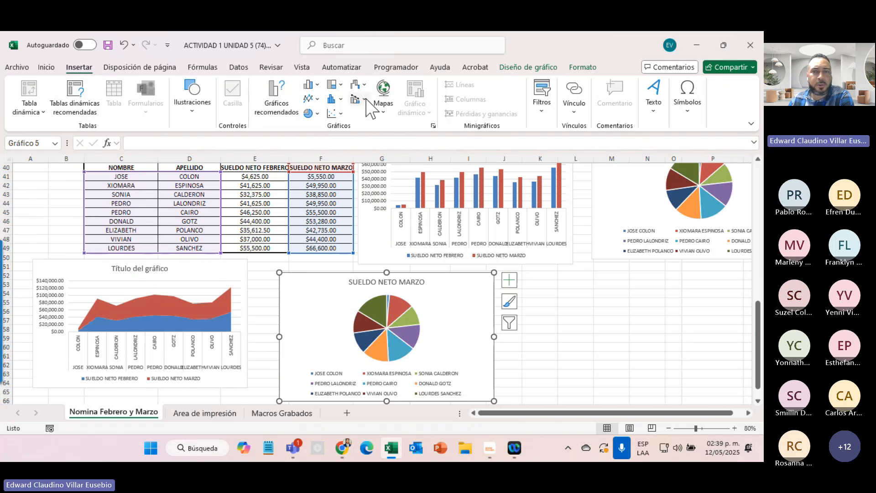
{"action": "left_click", "coordinate": [598, 307]}
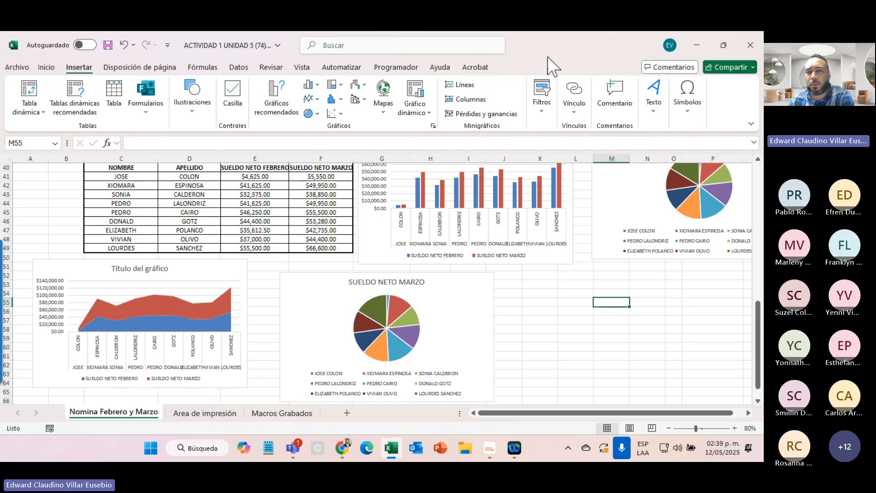
{"action": "left_click", "coordinate": [612, 337]}
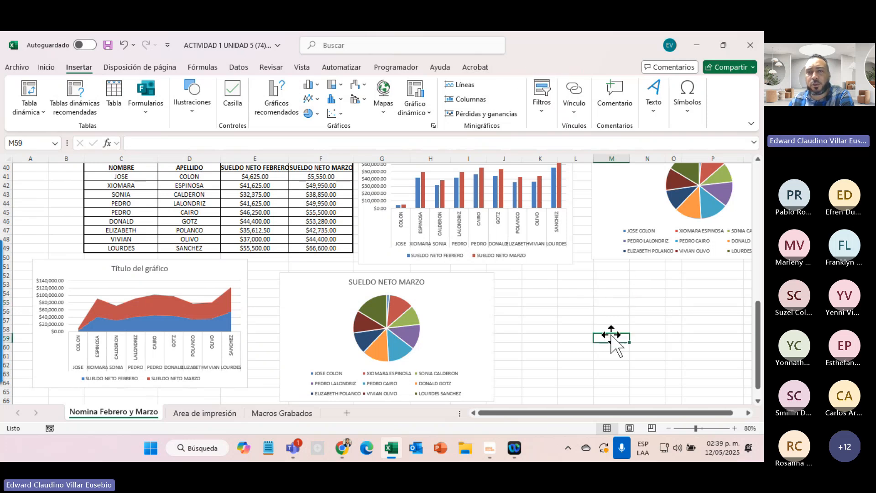
{"action": "left_click", "coordinate": [459, 312]}
{"action": "left_click", "coordinate": [529, 67]}
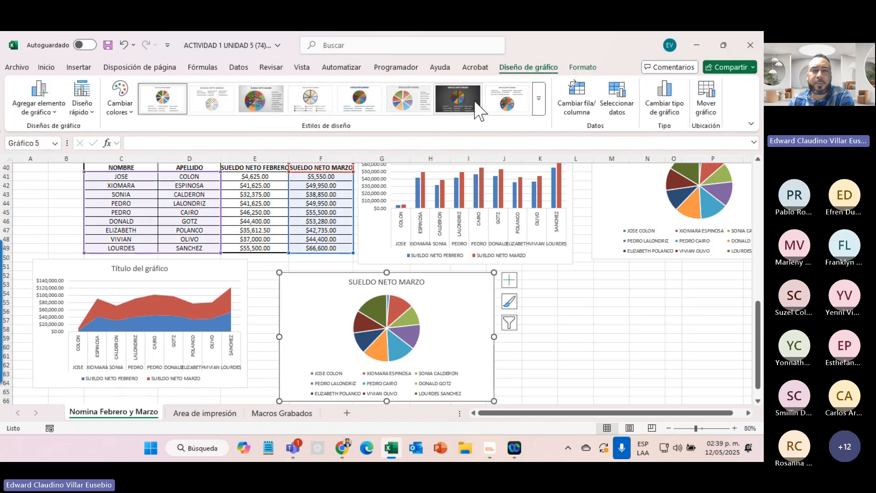
{"action": "left_click", "coordinate": [459, 103]}
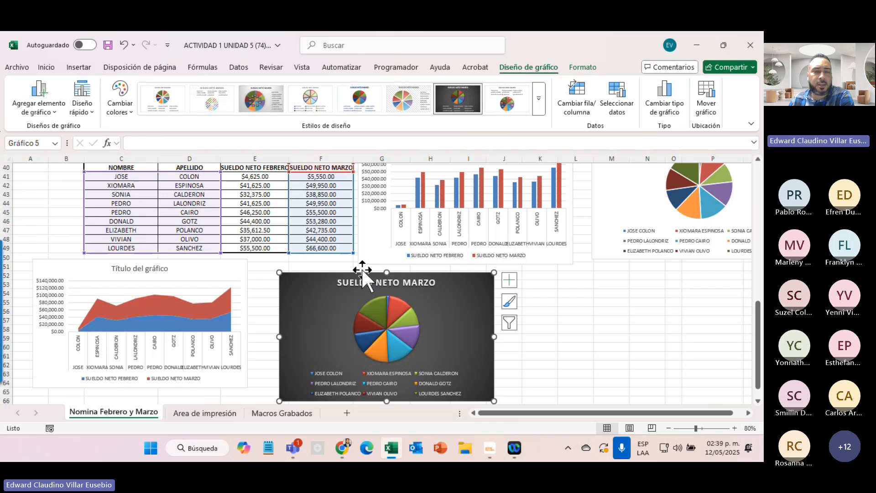
{"action": "left_click", "coordinate": [119, 104]}
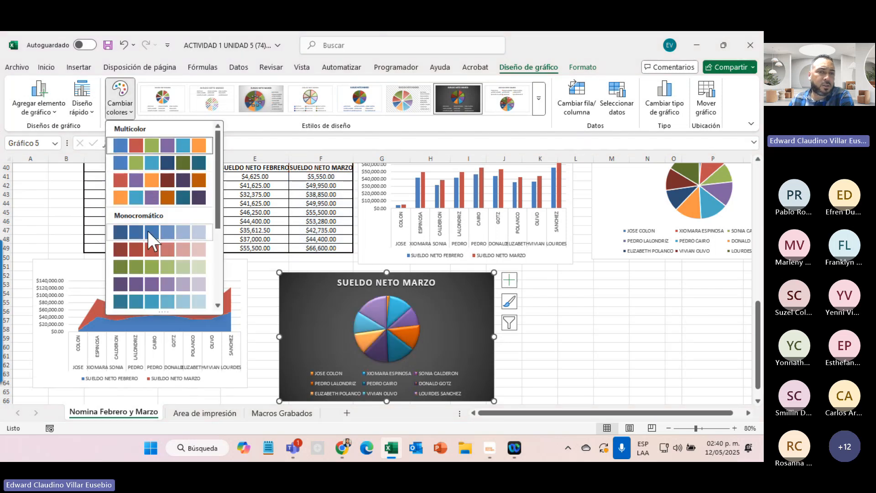
{"action": "left_click", "coordinate": [171, 196]}
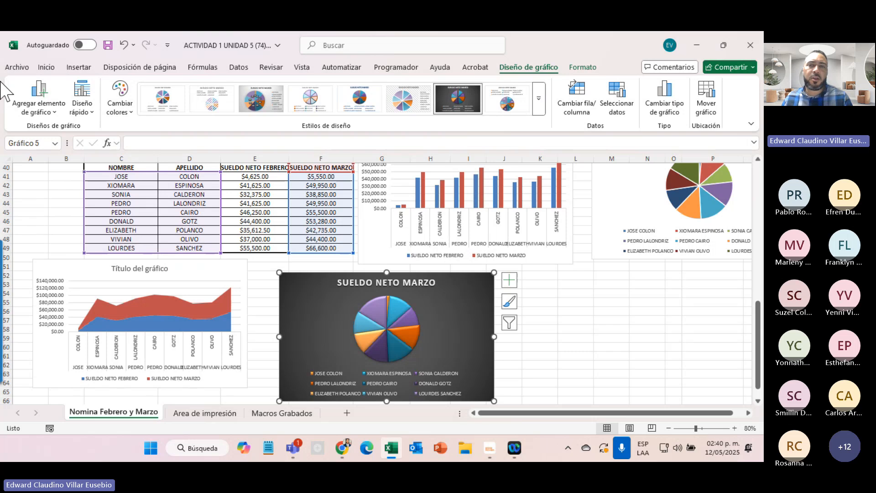
- Examine both print preview pages of the Area de impresión sheet and the options for what to print
{"action": "left_click", "coordinate": [187, 412]}
{"action": "scroll", "coordinate": [526, 308], "scroll_direction": "up", "scroll_amount": 7}
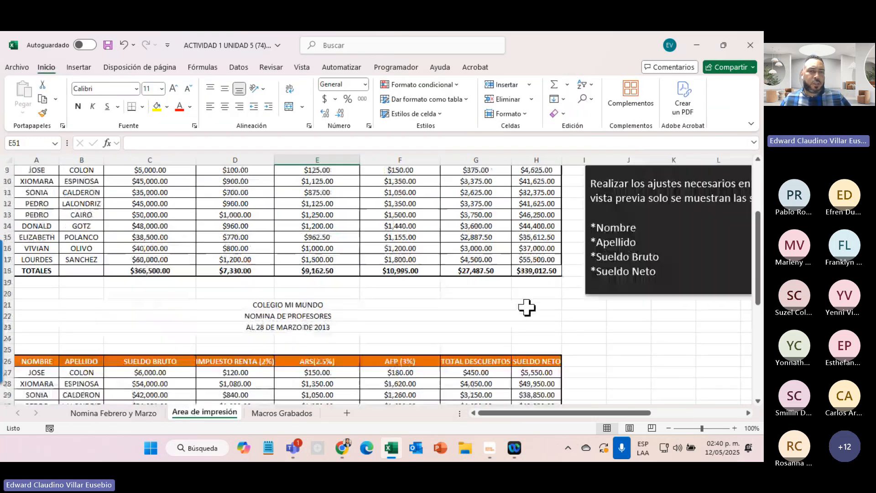
{"action": "scroll", "coordinate": [527, 308], "scroll_direction": "up", "scroll_amount": 3}
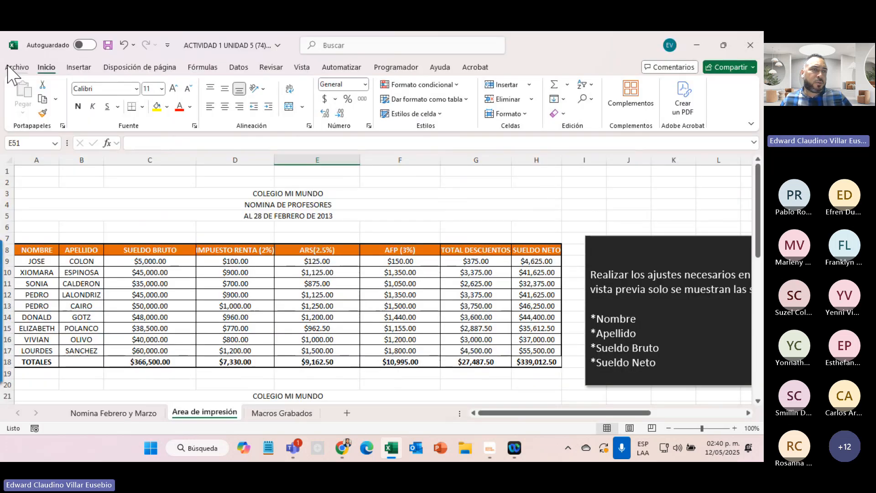
{"action": "left_click", "coordinate": [11, 68]}
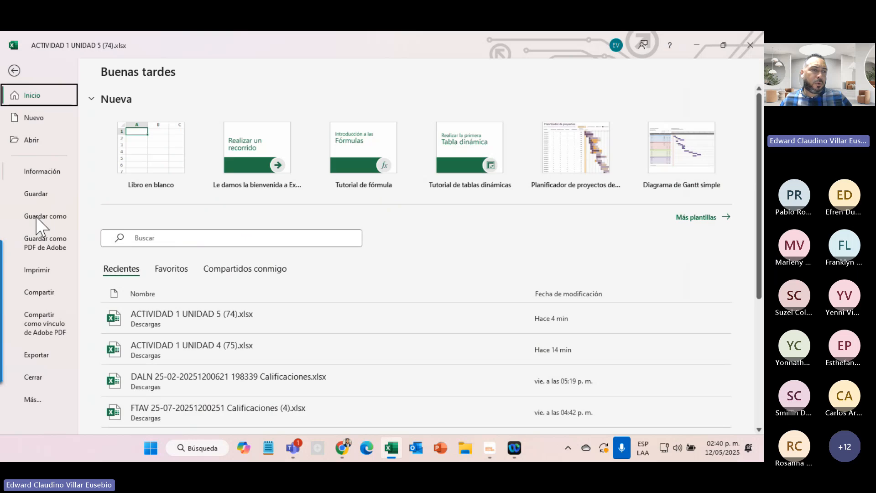
{"action": "left_click", "coordinate": [37, 272]}
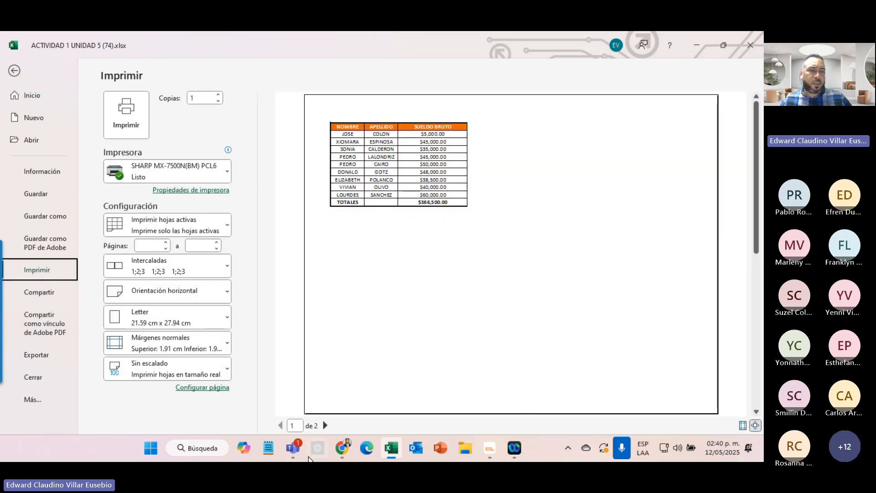
{"action": "left_click", "coordinate": [325, 425]}
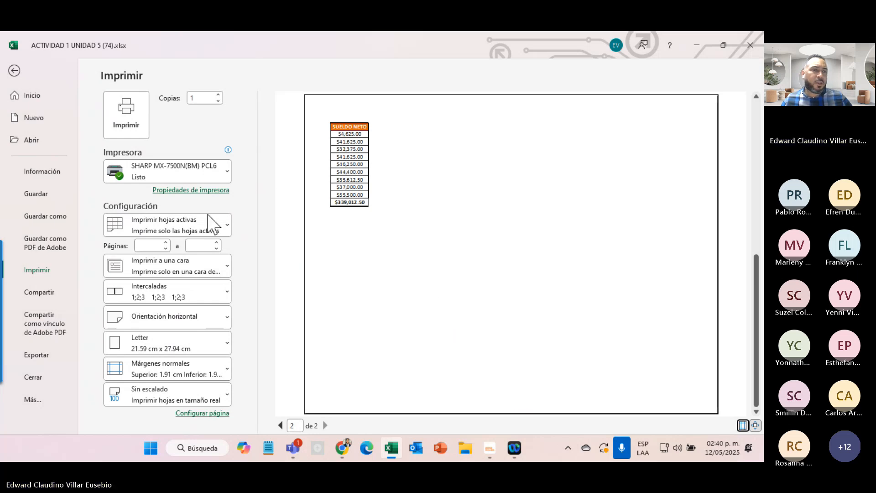
{"action": "left_click", "coordinate": [219, 225]}
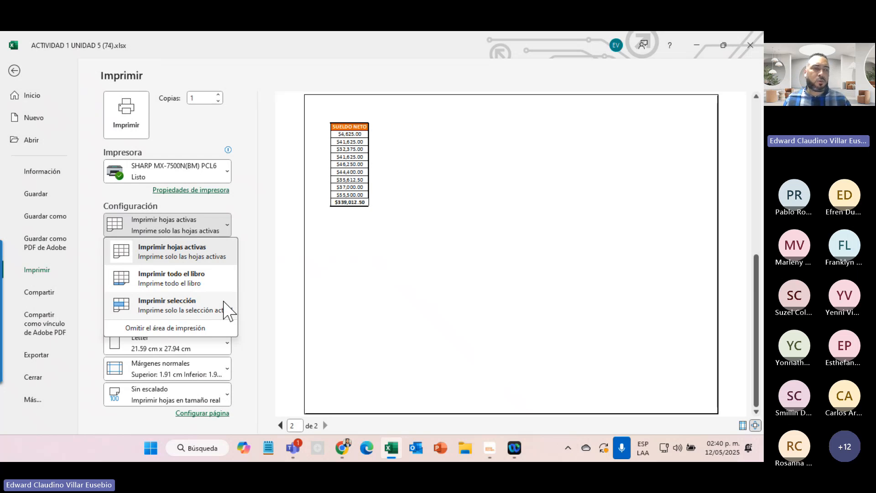
{"action": "key", "text": "Escape"}
{"action": "key", "text": "Escape"}
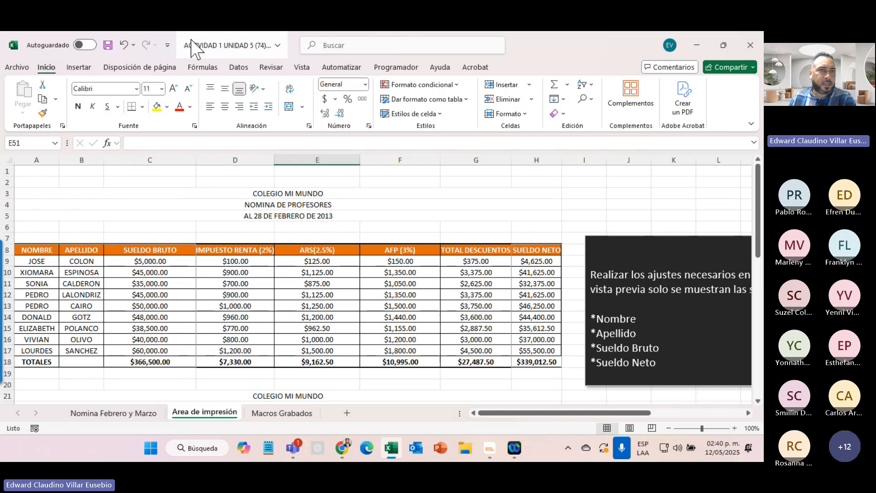
- Clear the existing print area on the Area de impresión sheet
{"action": "left_click", "coordinate": [141, 69]}
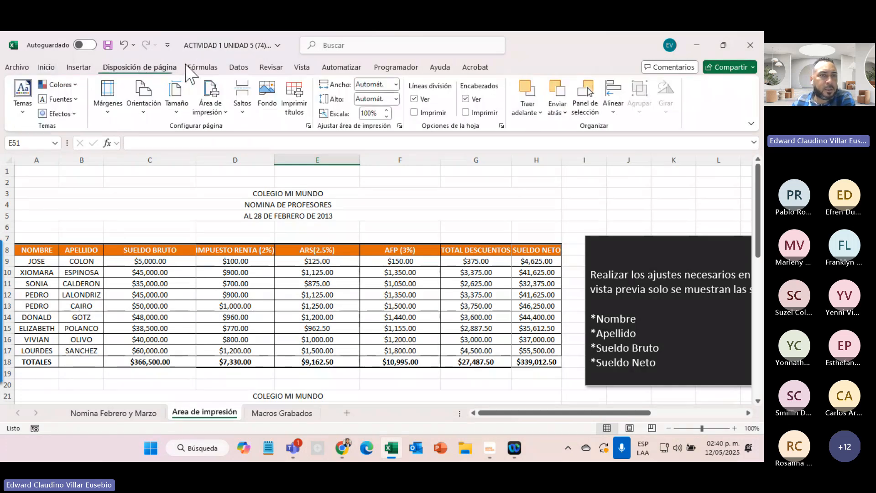
{"action": "left_click", "coordinate": [223, 112]}
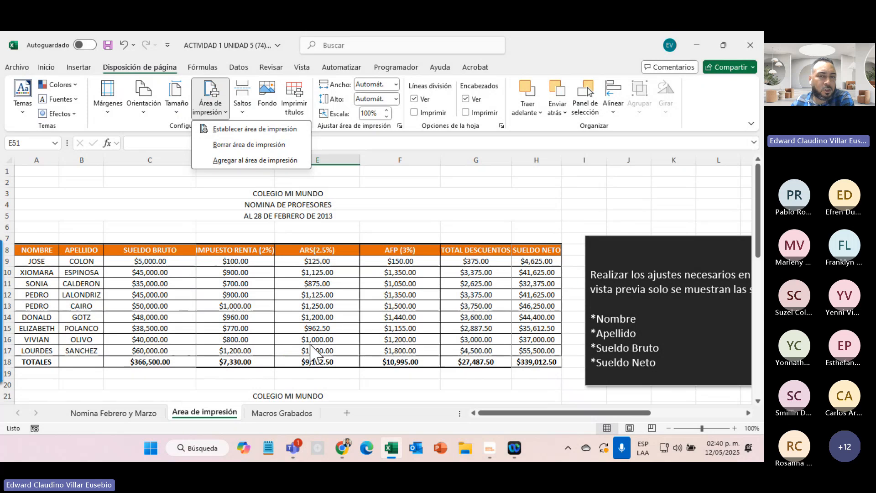
{"action": "scroll", "coordinate": [337, 347], "scroll_direction": "down", "scroll_amount": 7}
{"action": "scroll", "coordinate": [354, 342], "scroll_direction": "up", "scroll_amount": 7}
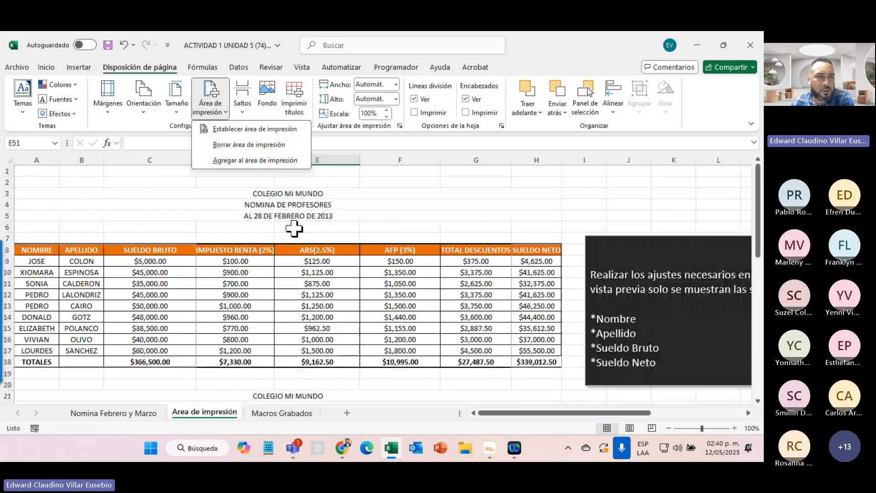
{"action": "left_click", "coordinate": [242, 145]}
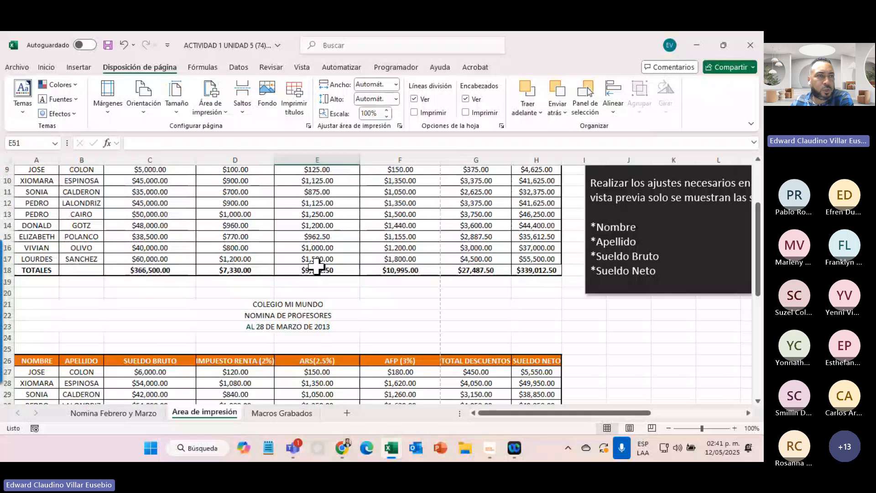
- Examine the print preview of the Area de impresión sheet page by page through page 4
{"action": "left_click", "coordinate": [17, 67]}
{"action": "left_click", "coordinate": [37, 271]}
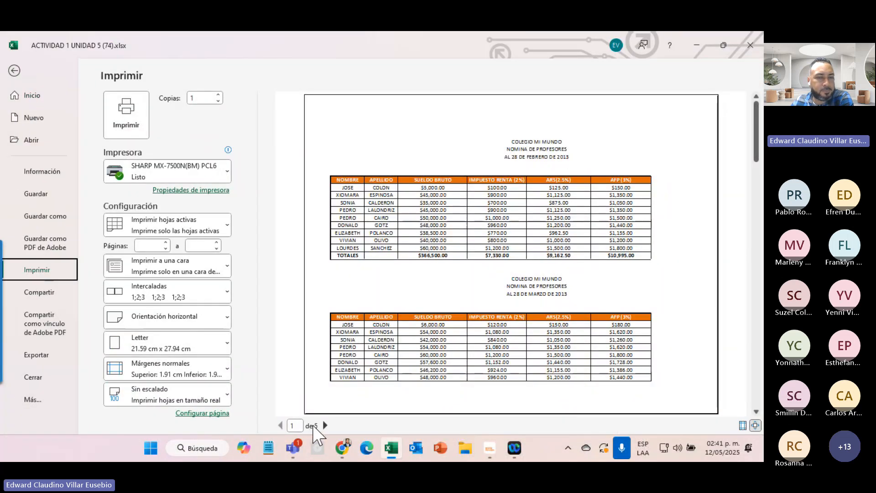
{"action": "left_click", "coordinate": [325, 425]}
{"action": "left_click", "coordinate": [325, 425]}
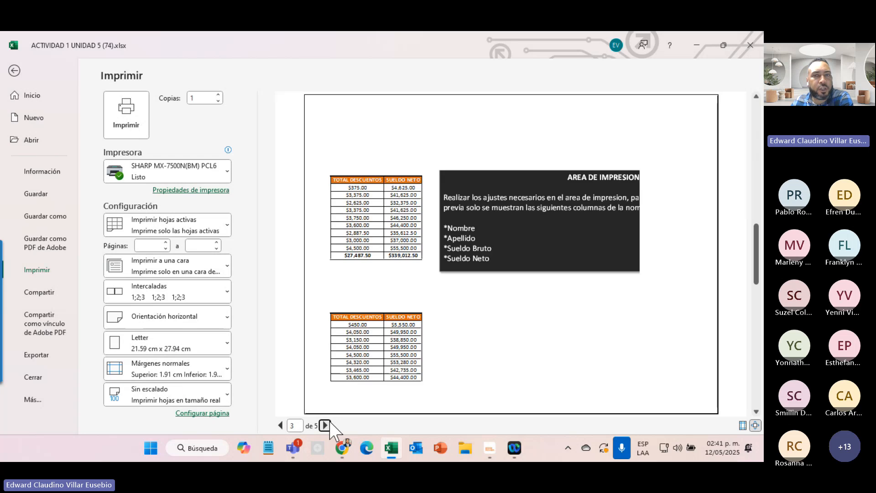
{"action": "left_click", "coordinate": [325, 426]}
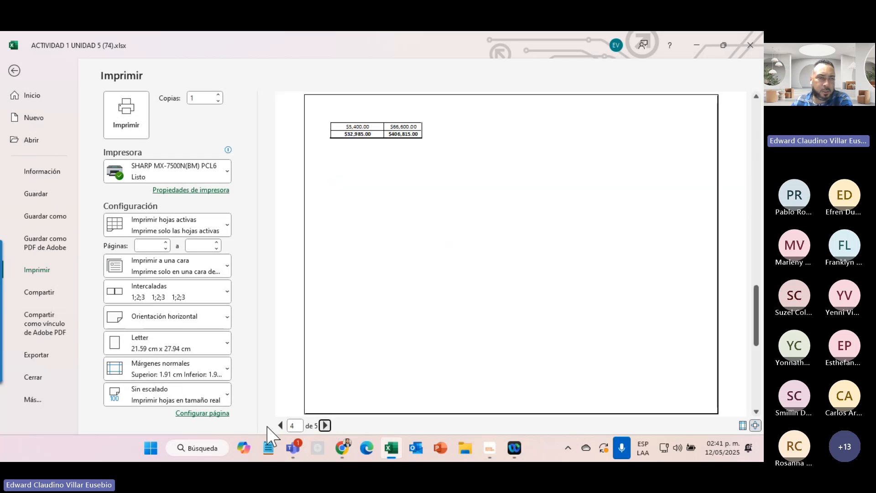
{"action": "left_click", "coordinate": [14, 71]}
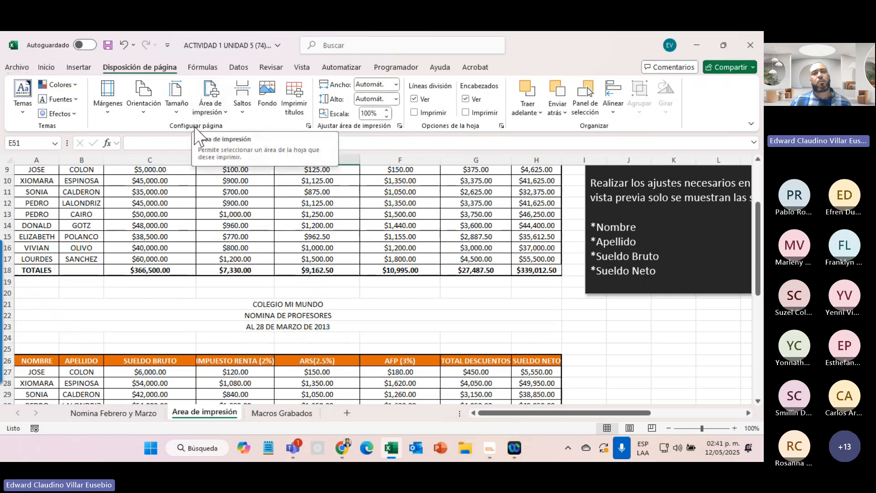
- Select the February table's A8:D18 cells, set printing to Imprimir selección, and check the print preview
{"action": "scroll", "coordinate": [317, 304], "scroll_direction": "up", "scroll_amount": 3}
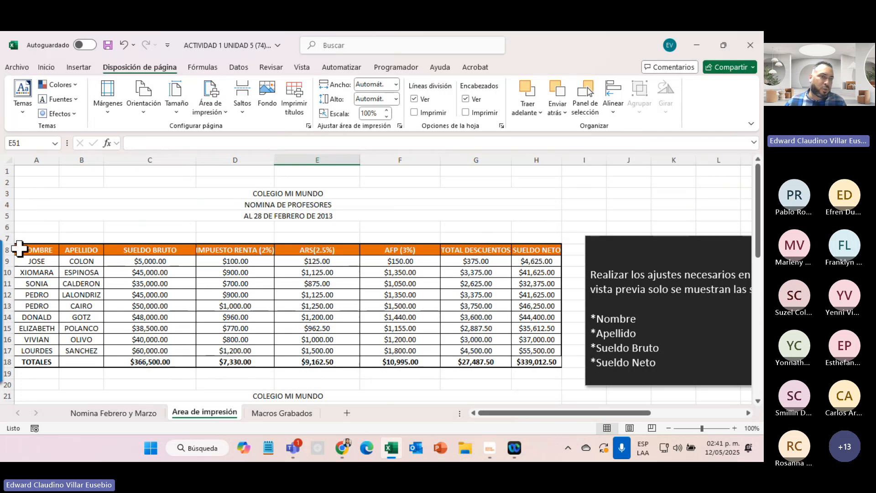
{"action": "left_click_drag", "start_coordinate": [30, 249], "coordinate": [251, 361]}
{"action": "left_click", "coordinate": [17, 67]}
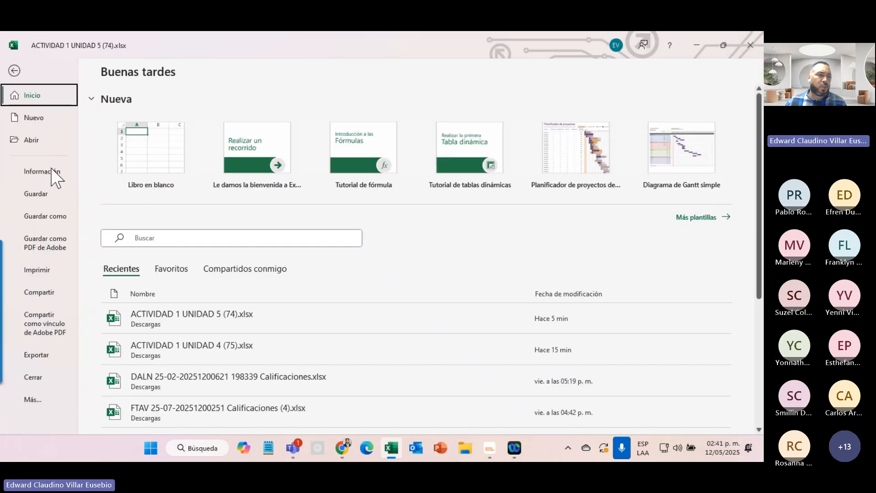
{"action": "left_click", "coordinate": [40, 272]}
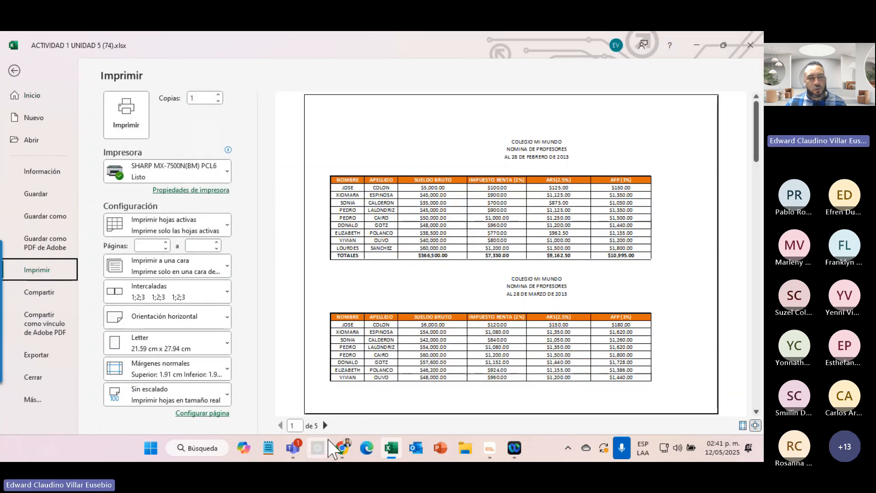
{"action": "left_click", "coordinate": [188, 230]}
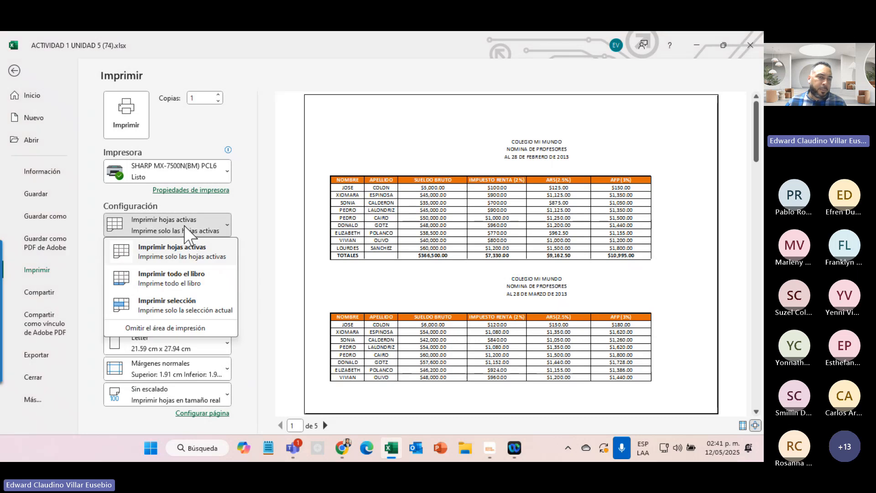
{"action": "left_click", "coordinate": [139, 306]}
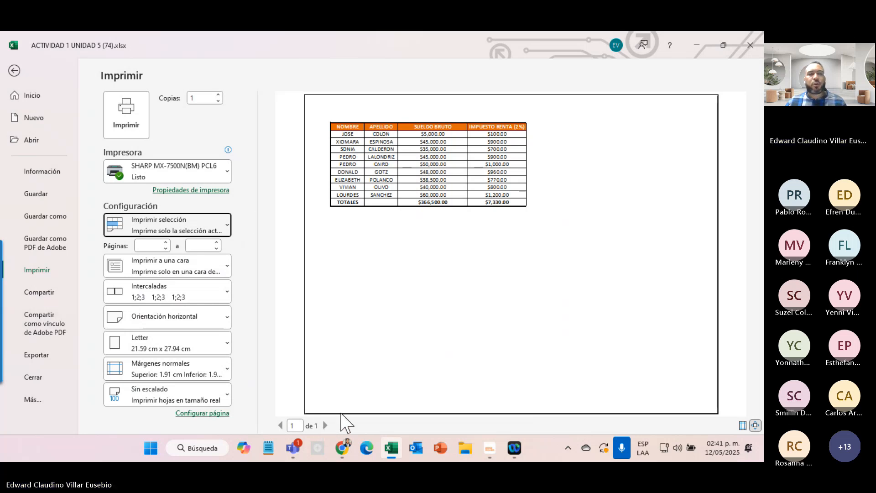
{"action": "left_click", "coordinate": [15, 71]}
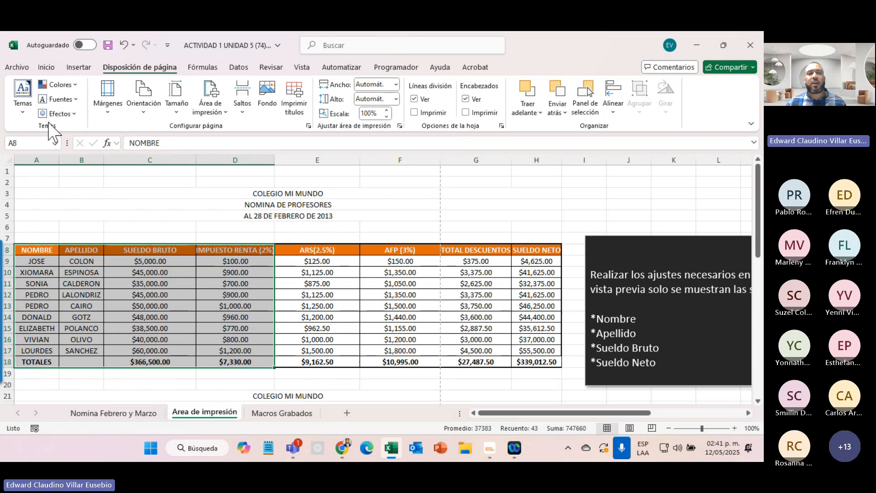
{"action": "left_click", "coordinate": [14, 68]}
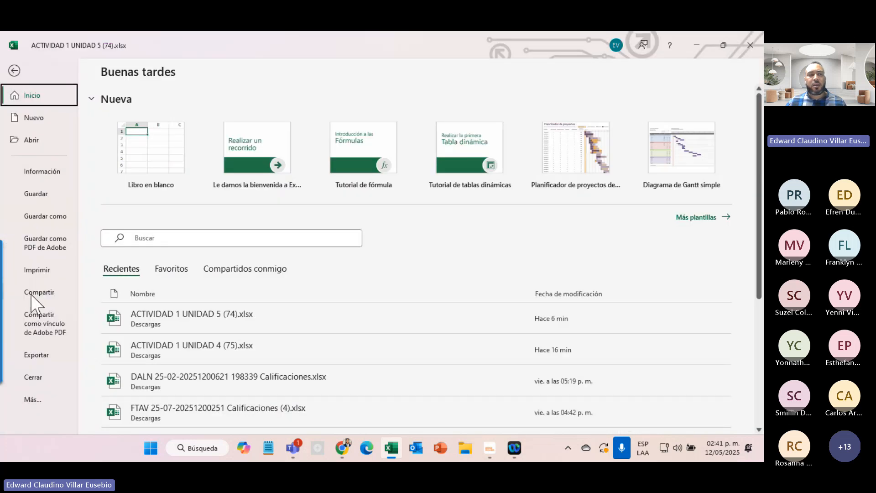
{"action": "left_click", "coordinate": [36, 269]}
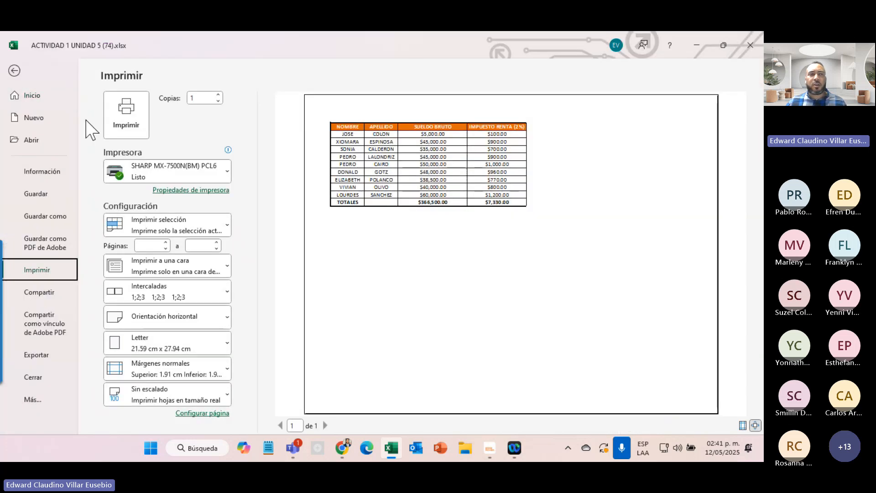
{"action": "left_click", "coordinate": [14, 71]}
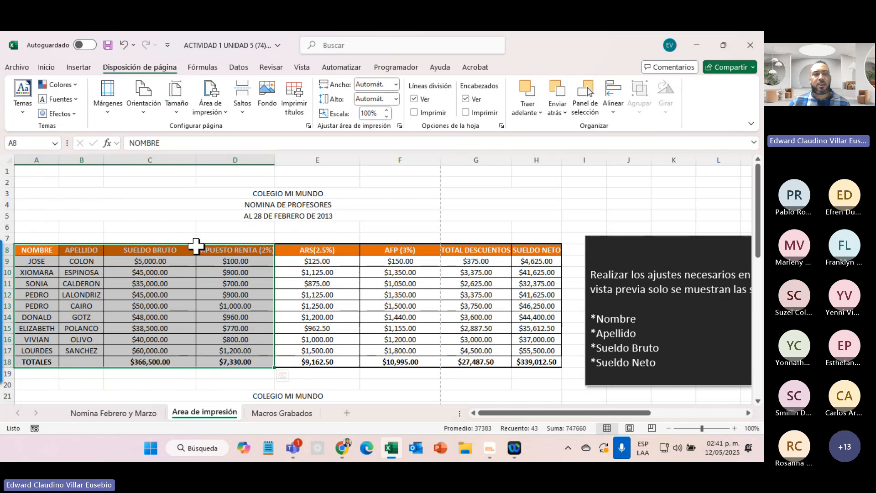
- Set A6:F20 as the print area and check the print preview with the NOMINA DE PROFESORES title row selected
{"action": "left_click", "coordinate": [44, 231]}
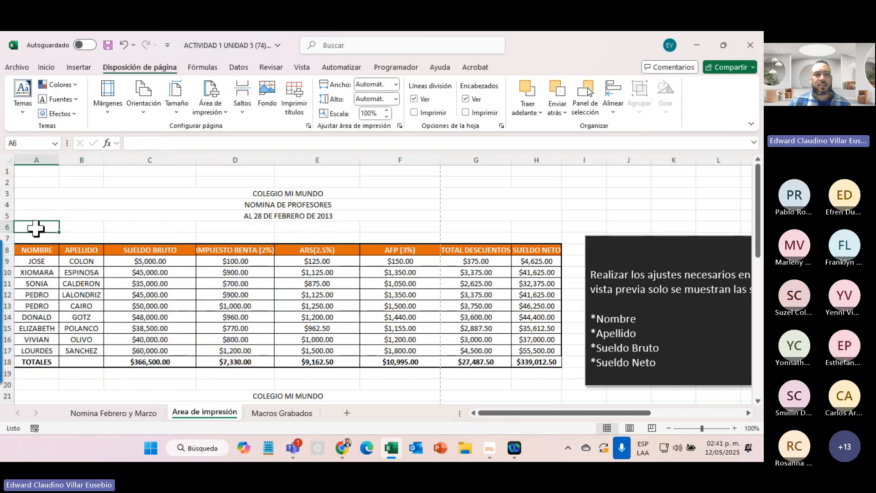
{"action": "left_click_drag", "start_coordinate": [35, 229], "coordinate": [415, 385]}
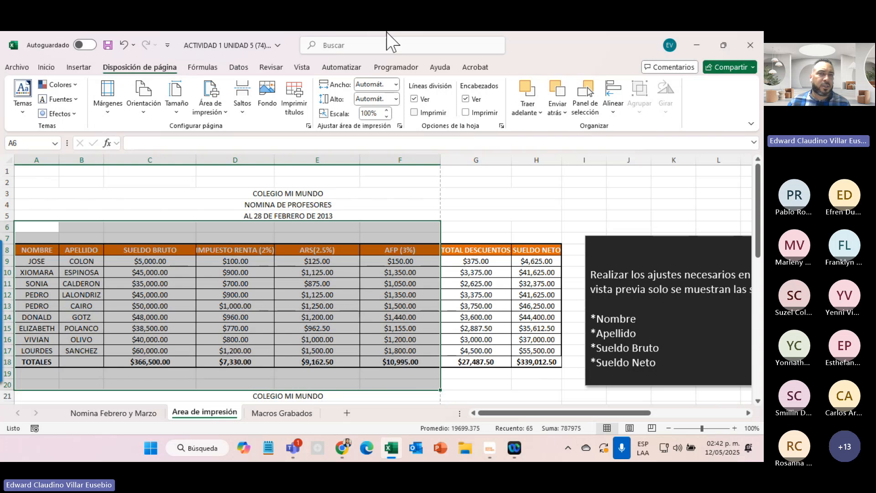
{"action": "left_click", "coordinate": [210, 115]}
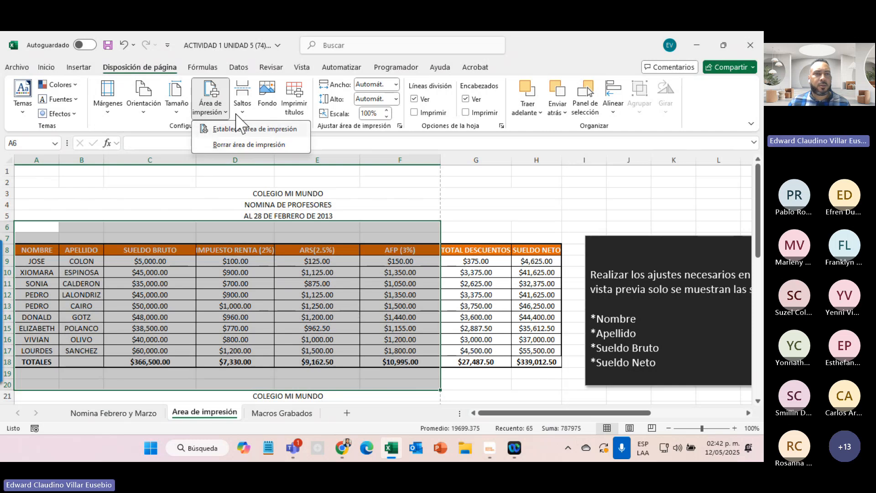
{"action": "left_click", "coordinate": [216, 110]}
{"action": "left_click", "coordinate": [218, 113]}
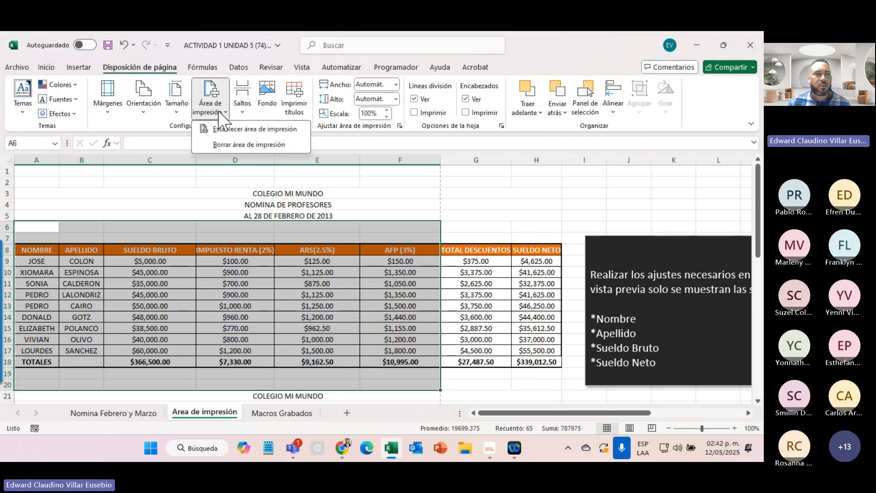
{"action": "left_click", "coordinate": [236, 129]}
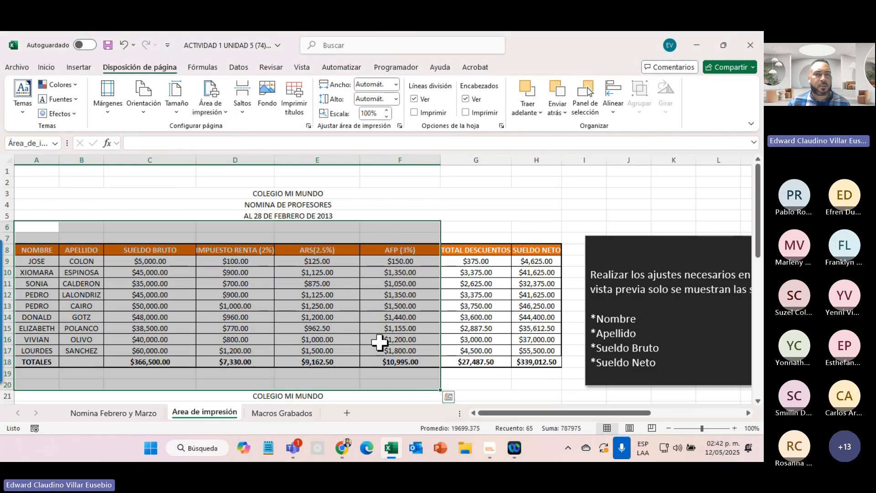
{"action": "left_click", "coordinate": [154, 203]}
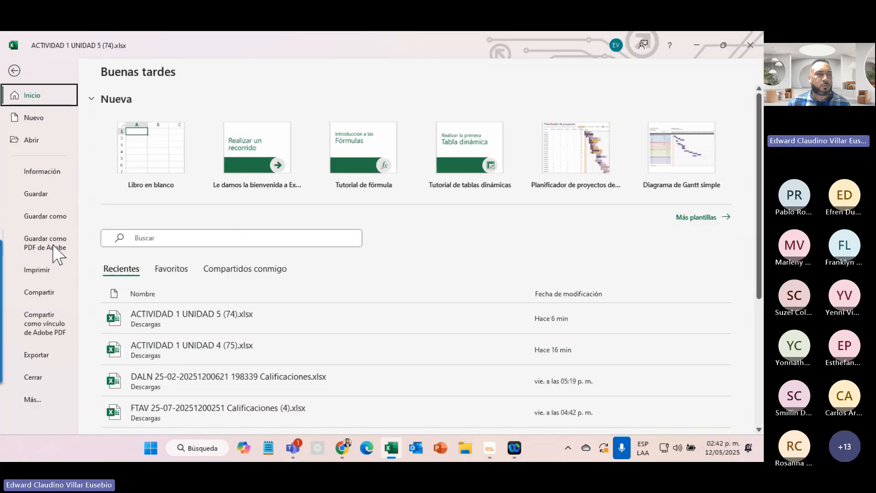
{"action": "left_click", "coordinate": [46, 273]}
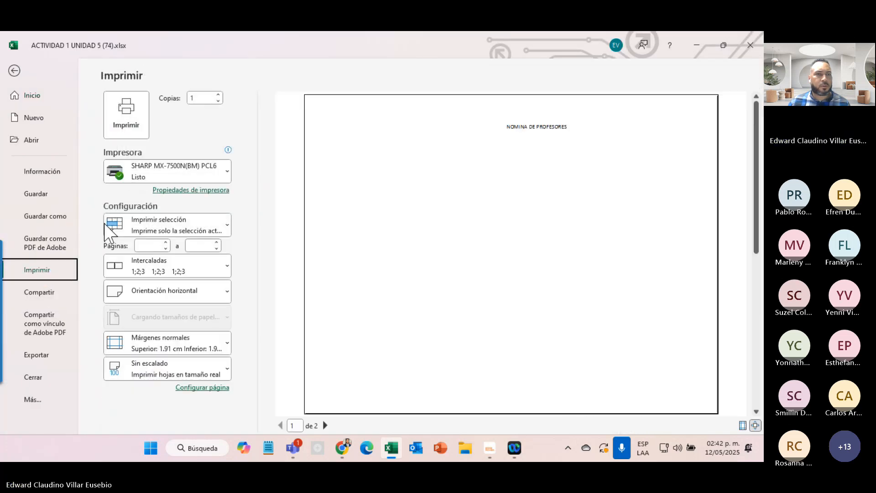
{"action": "left_click", "coordinate": [325, 425]}
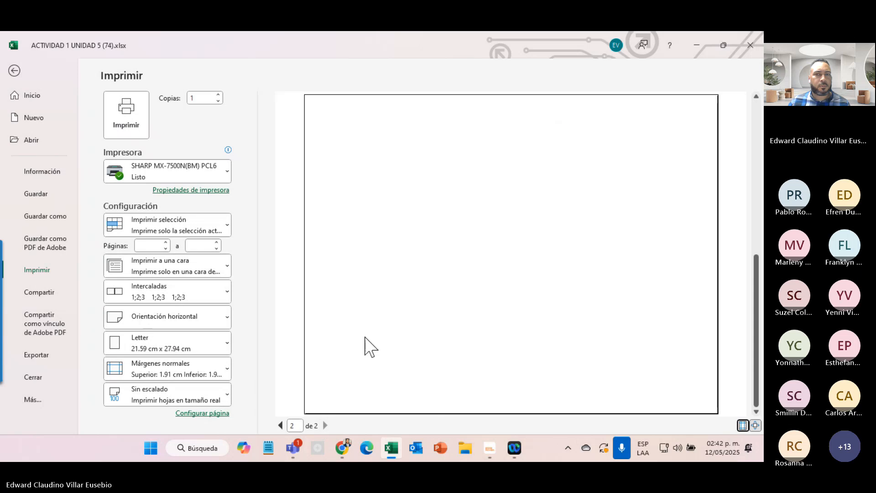
{"action": "left_click", "coordinate": [13, 71]}
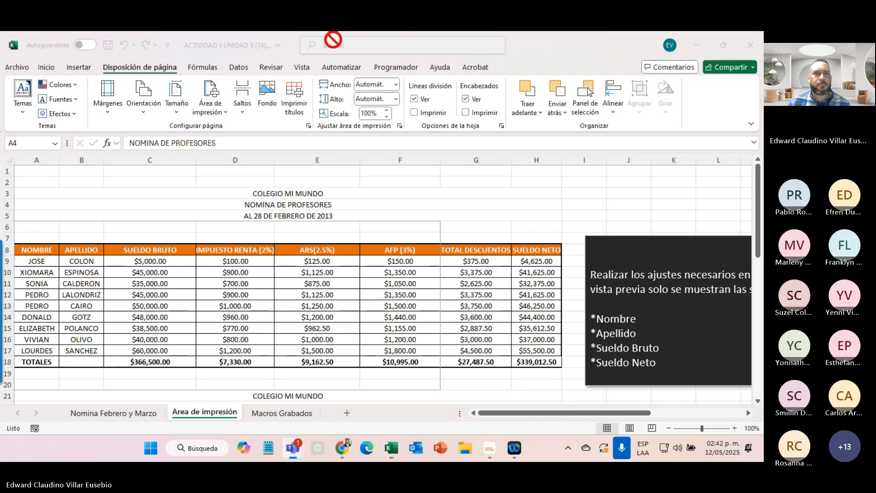
{"action": "left_click", "coordinate": [355, 55]}
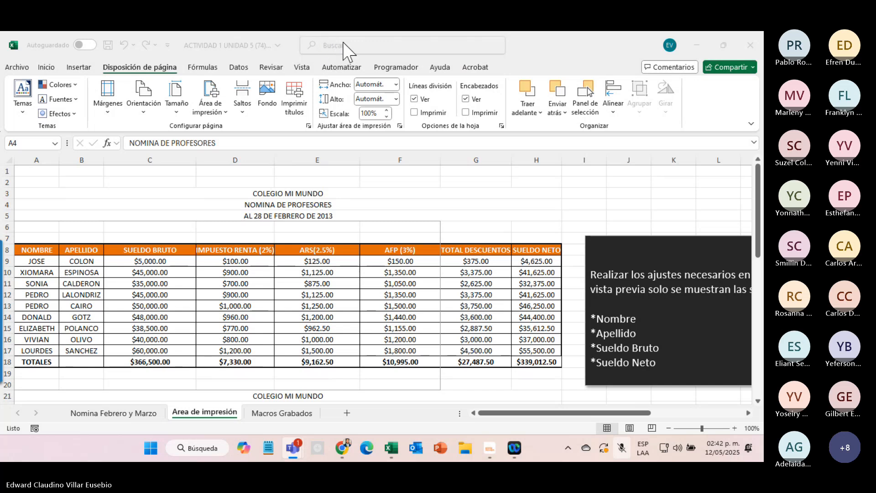
{"action": "key", "text": "super+alt+k"}
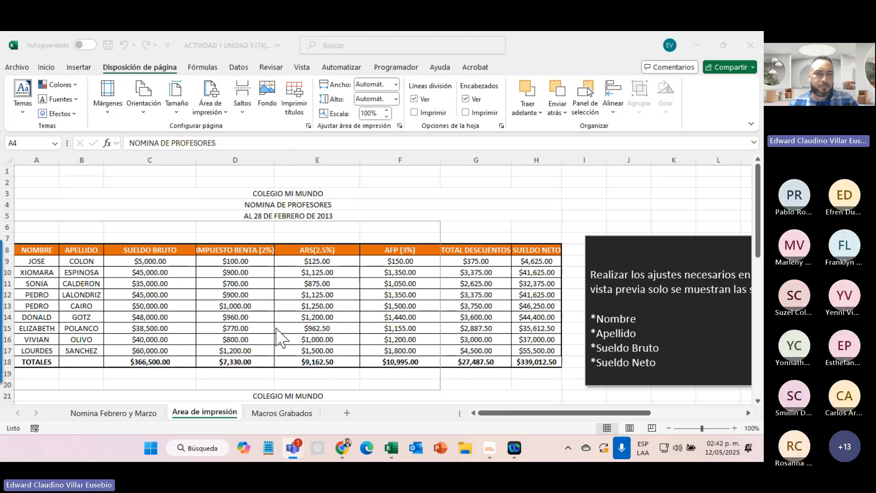
- Remove the A6:F20 print area from the sheet
{"action": "left_click", "coordinate": [139, 194]}
{"action": "left_click_drag", "start_coordinate": [140, 190], "coordinate": [146, 352]}
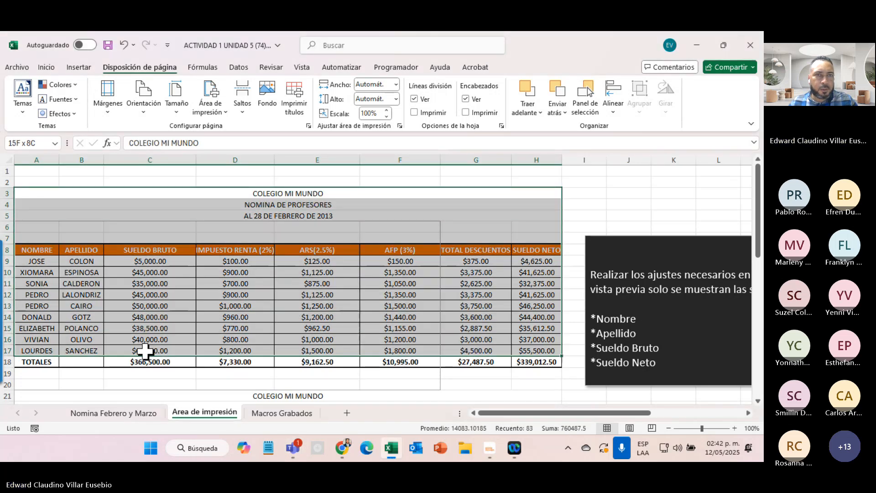
{"action": "left_click", "coordinate": [206, 109]}
{"action": "left_click", "coordinate": [223, 128]}
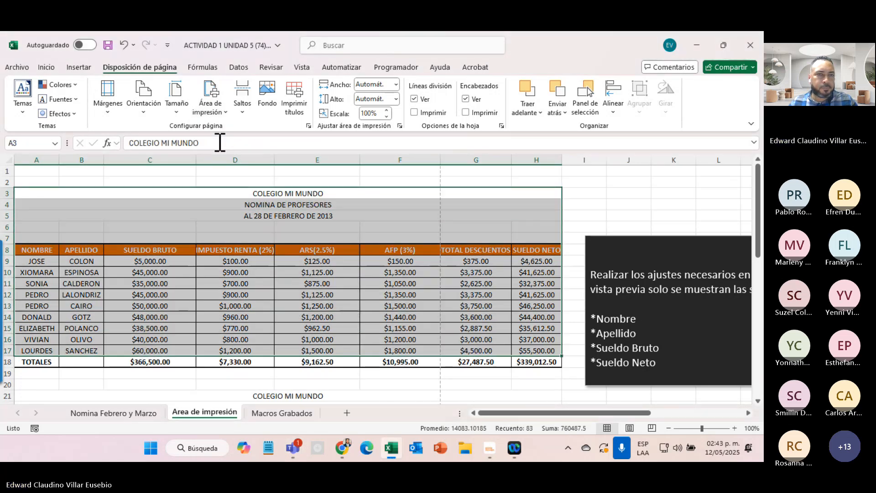
{"action": "left_click", "coordinate": [350, 387]}
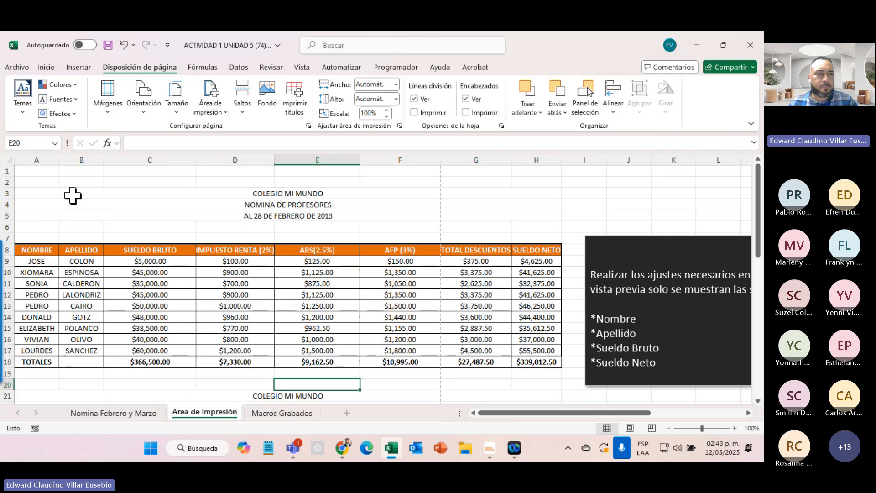
- Set the February table's NOMBRE through AFP (3%) columns, A8:F18, as the print area and open the print preview
{"action": "left_click_drag", "start_coordinate": [73, 193], "coordinate": [114, 321]}
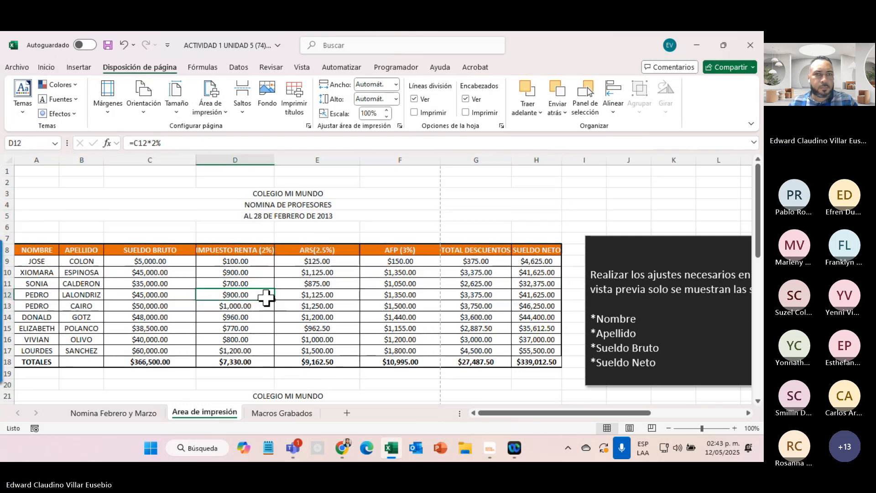
{"action": "left_click", "coordinate": [259, 296]}
{"action": "left_click_drag", "start_coordinate": [36, 249], "coordinate": [382, 363]}
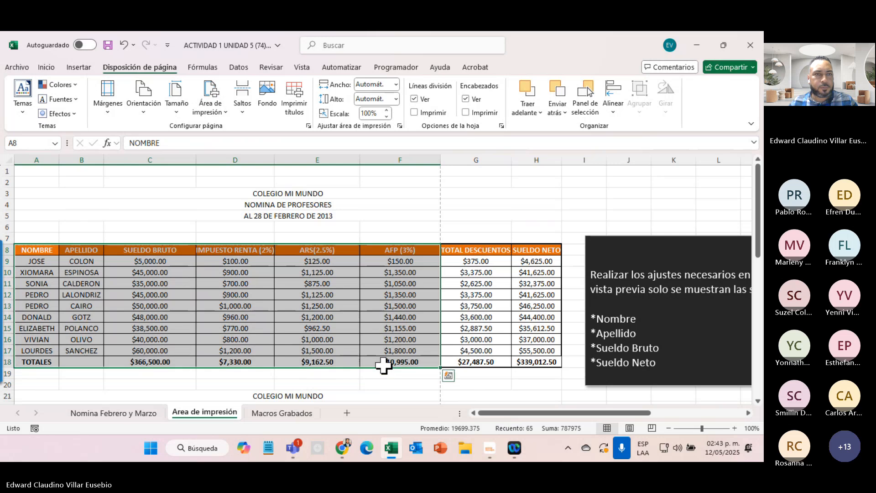
{"action": "left_click", "coordinate": [212, 108]}
{"action": "left_click", "coordinate": [223, 129]}
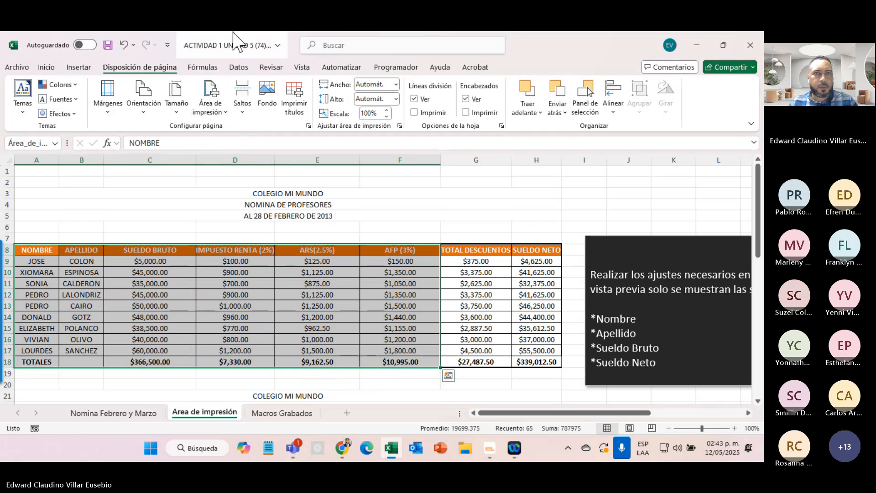
{"action": "left_click", "coordinate": [17, 67]}
{"action": "left_click", "coordinate": [51, 273]}
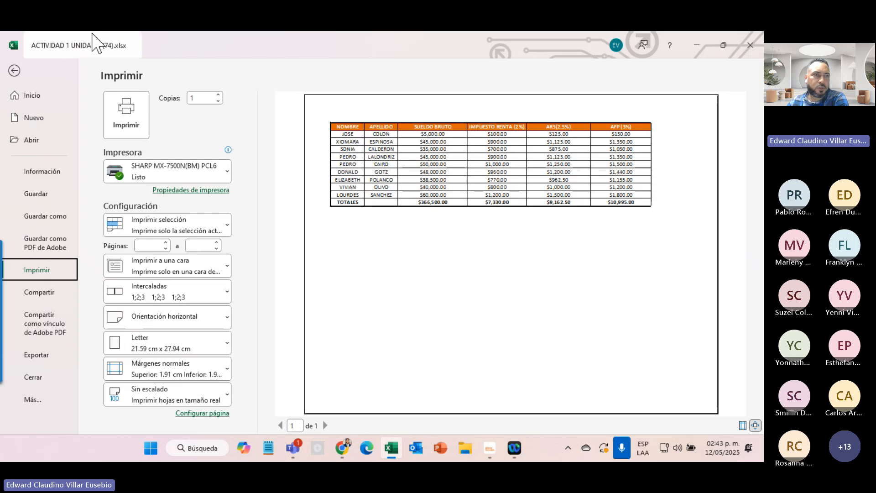
- Leave the print preview and review the print area options available for the sheet
{"action": "left_click", "coordinate": [14, 70]}
{"action": "left_click", "coordinate": [363, 225]}
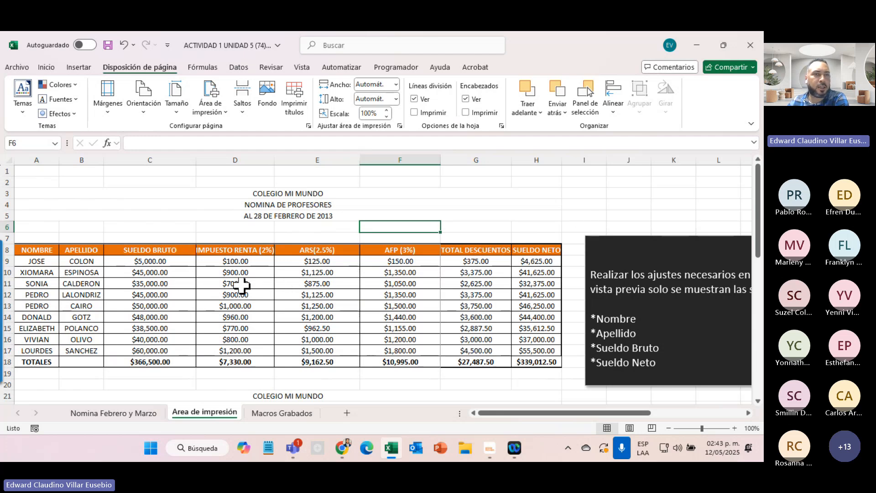
{"action": "left_click", "coordinate": [225, 112]}
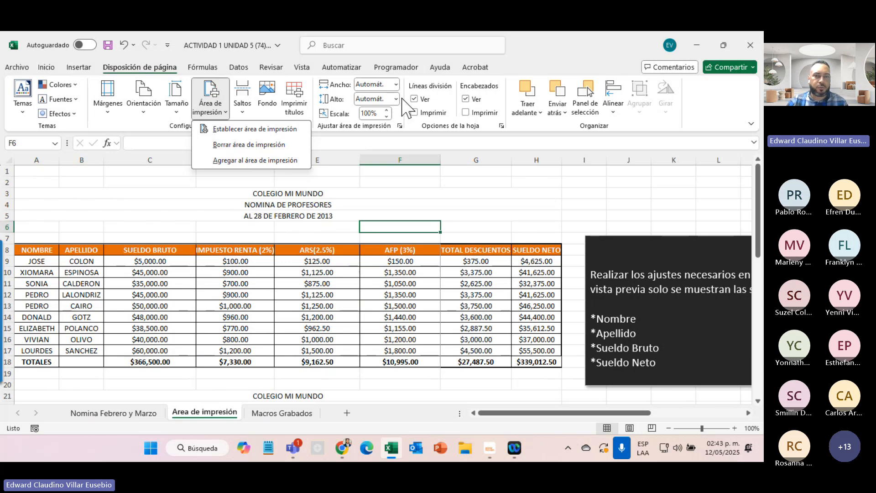
{"action": "left_click", "coordinate": [524, 233]}
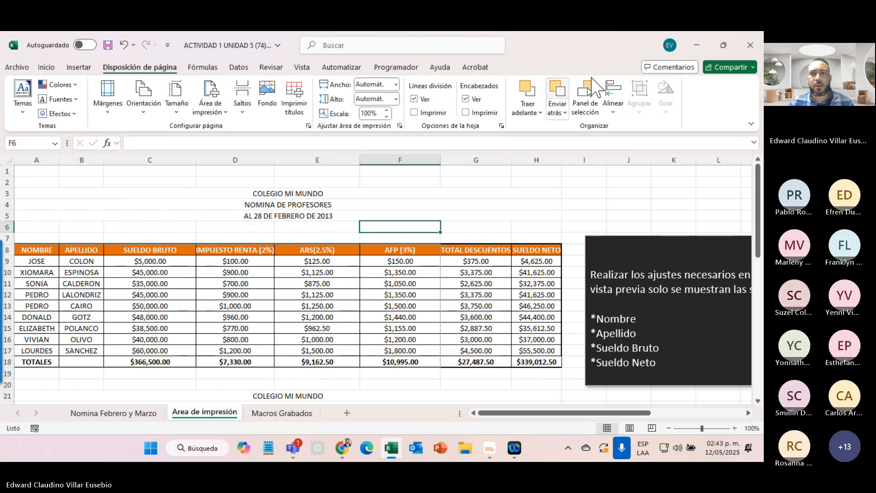
{"action": "left_click", "coordinate": [570, 52]}
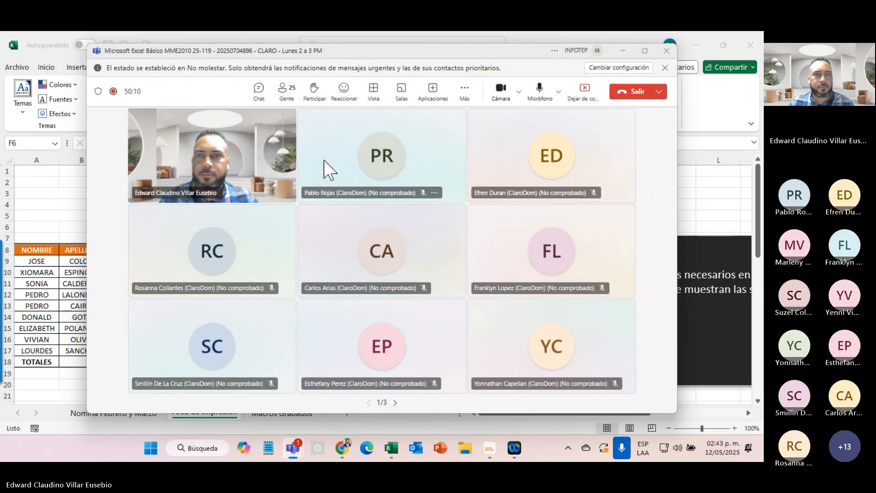
{"action": "key", "text": "ctrl+shift+o"}
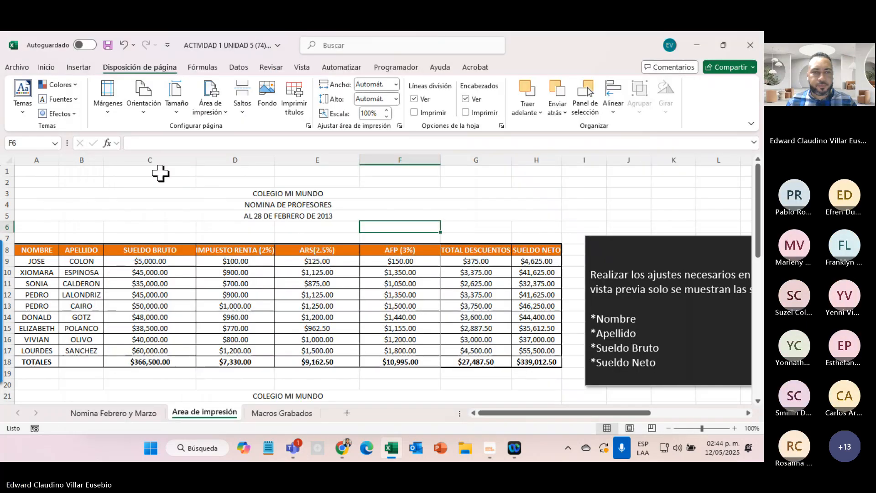
- Open the Macros Grabados sheet and read the full assignment instructions beside the payroll table
{"action": "left_click", "coordinate": [306, 414]}
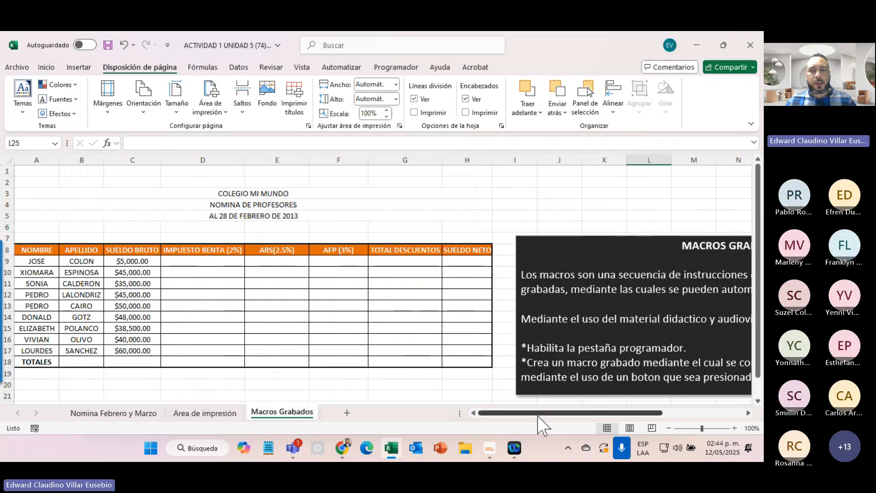
{"action": "left_click_drag", "start_coordinate": [539, 413], "coordinate": [620, 417]}
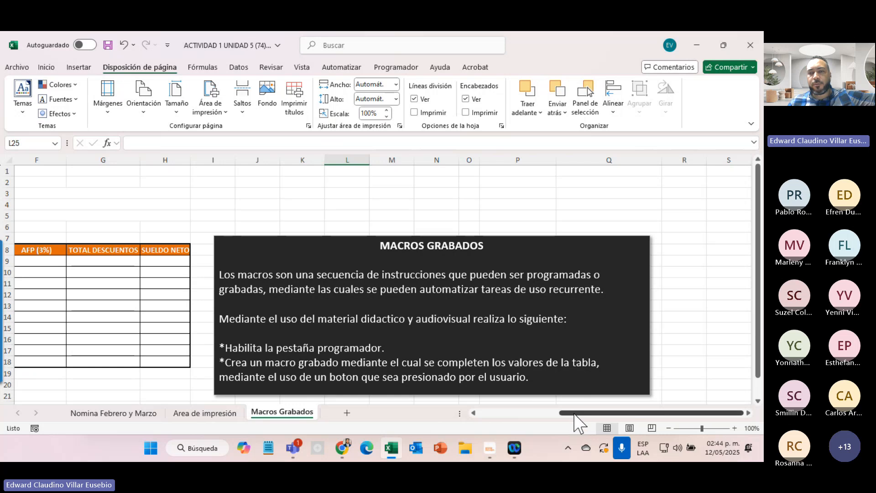
{"action": "left_click_drag", "start_coordinate": [576, 414], "coordinate": [495, 413]}
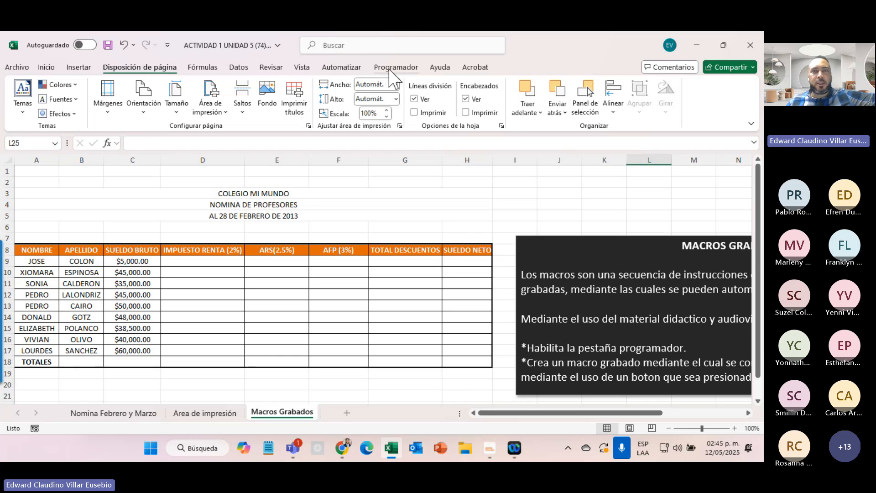
- Disable the Programador tab among the main tabs in the ribbon customization options
{"action": "left_click", "coordinate": [164, 45]}
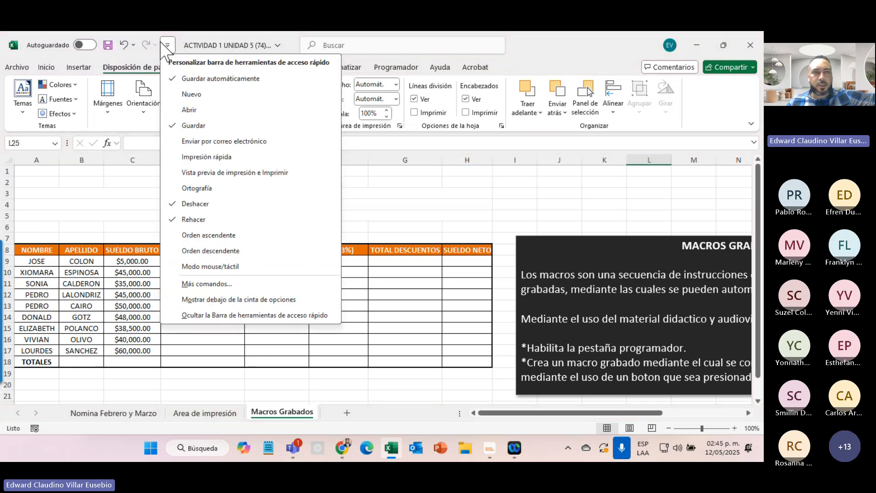
{"action": "left_click", "coordinate": [224, 283]}
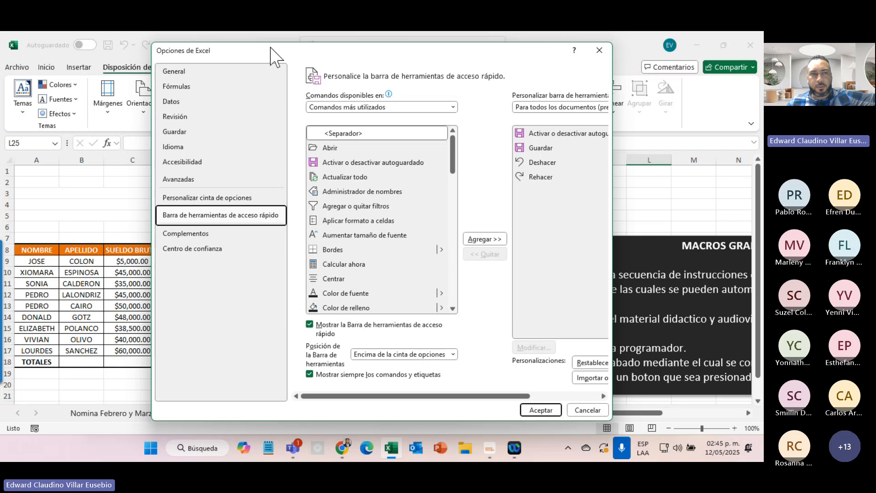
{"action": "left_click", "coordinate": [230, 199]}
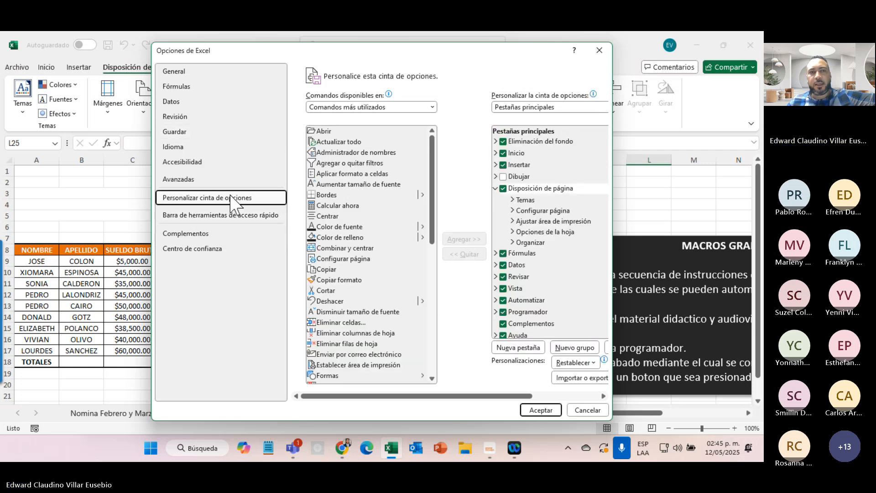
{"action": "left_click_drag", "start_coordinate": [233, 59], "coordinate": [219, 142]}
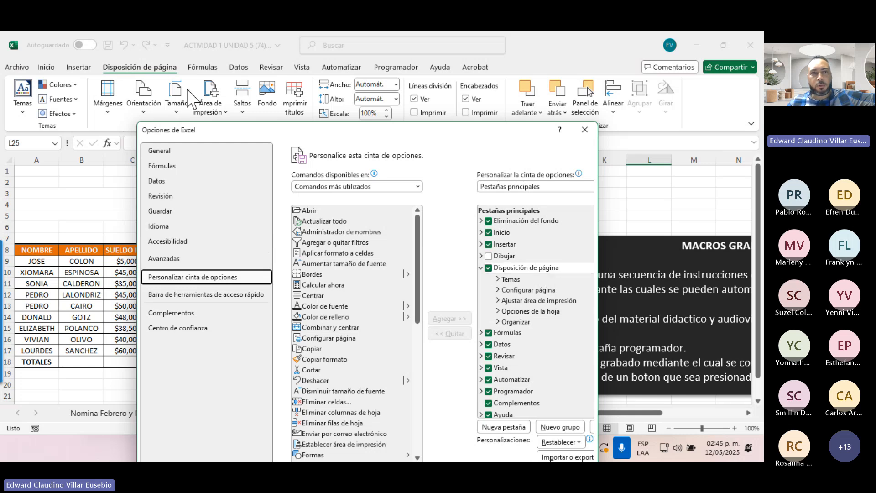
{"action": "left_click", "coordinate": [488, 391]}
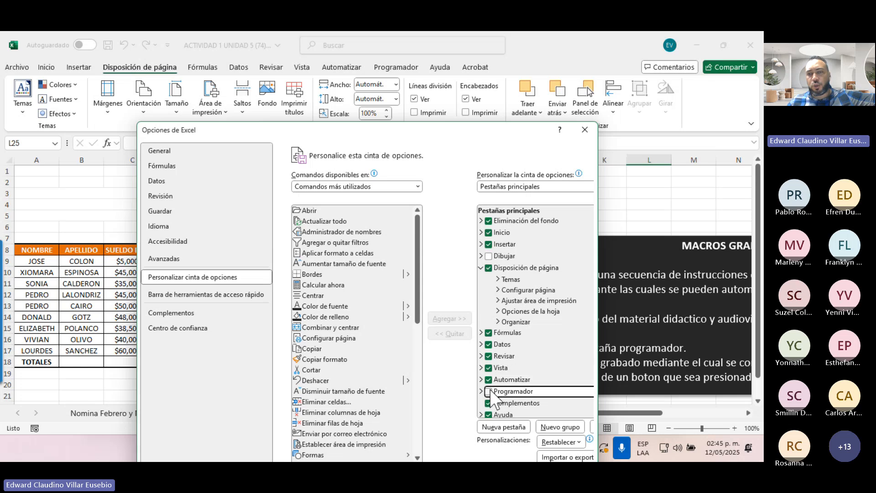
{"action": "left_click_drag", "start_coordinate": [411, 130], "coordinate": [363, 91]}
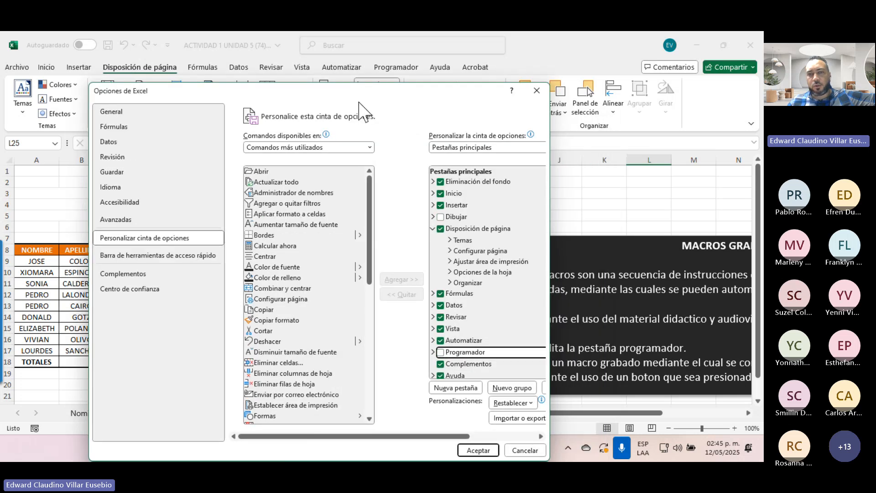
{"action": "left_click", "coordinate": [478, 450]}
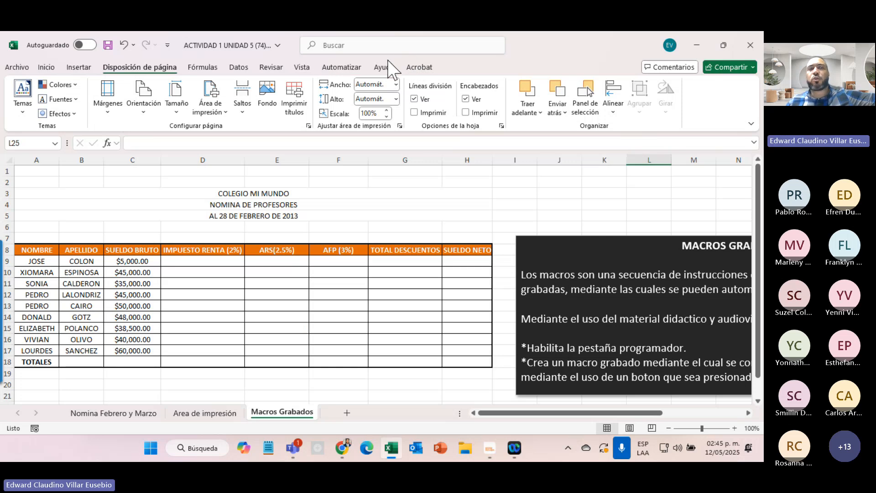
- Enable the Programador tab again through the ribbon customization options
{"action": "left_click", "coordinate": [165, 46]}
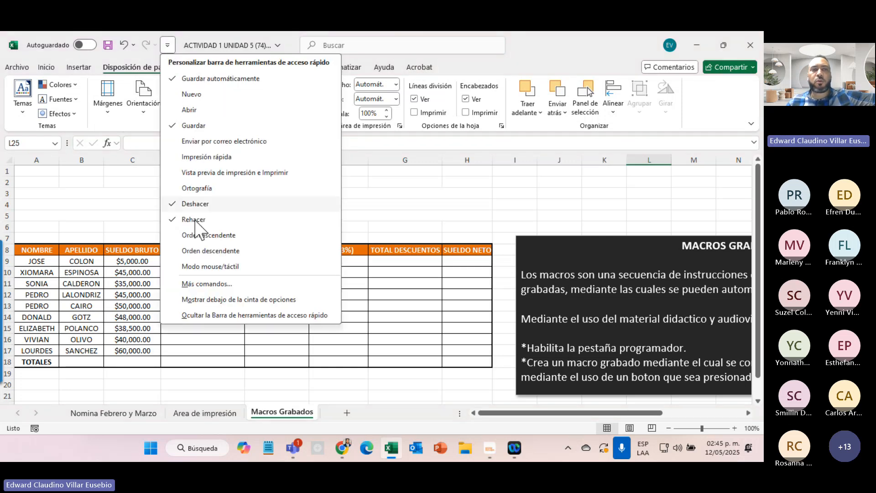
{"action": "left_click", "coordinate": [203, 287]}
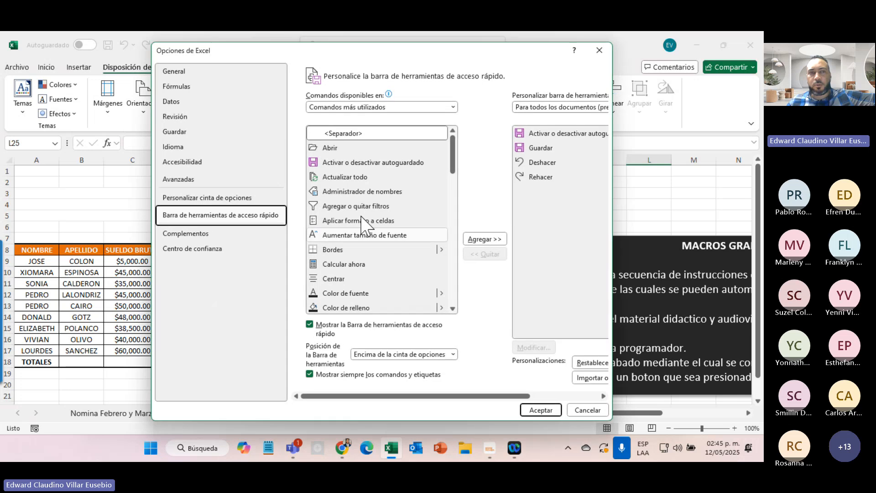
{"action": "left_click", "coordinate": [240, 199]}
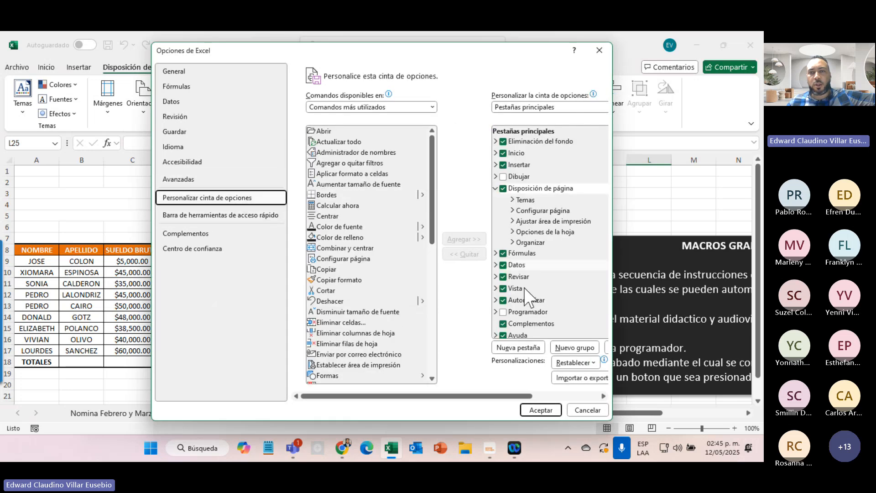
{"action": "left_click", "coordinate": [504, 311]}
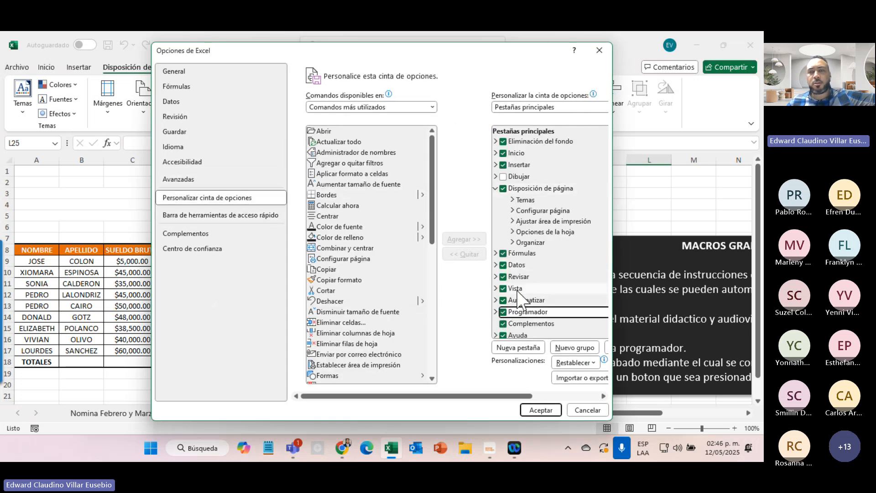
{"action": "left_click", "coordinate": [543, 408]}
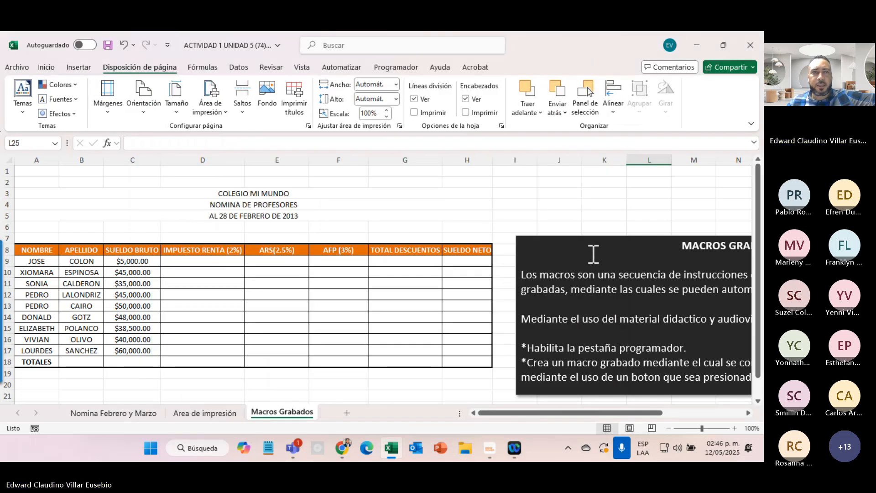
- Set up a new recorded macro with the name Calculo_de_Nomina_CLARO
{"action": "left_click", "coordinate": [395, 68]}
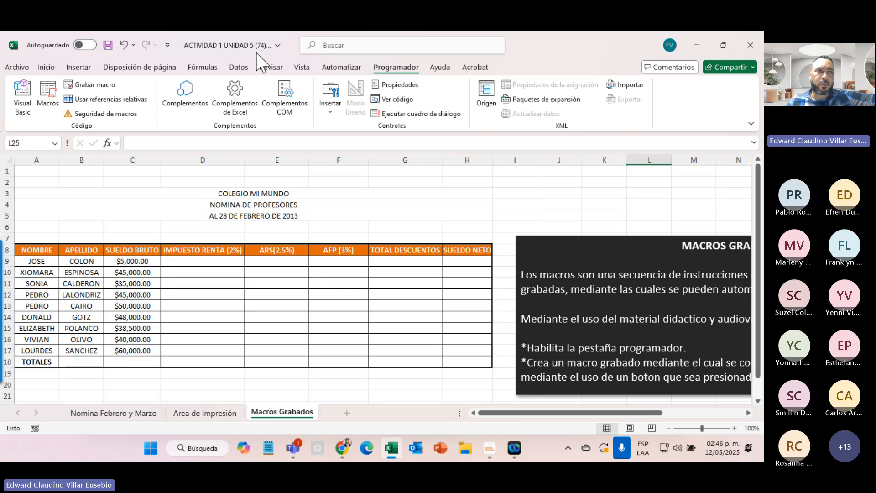
{"action": "left_click", "coordinate": [100, 86]}
{"action": "left_click_drag", "start_coordinate": [296, 274], "coordinate": [546, 136]}
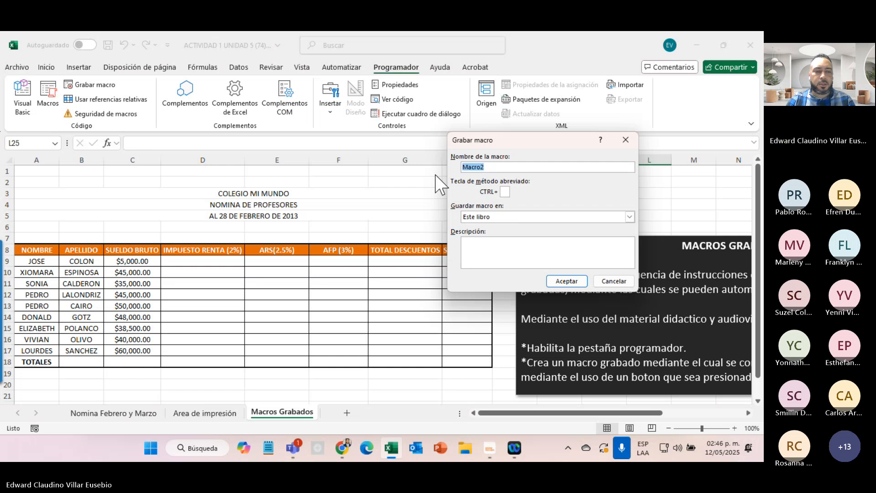
{"action": "type", "text": "Calcul"}
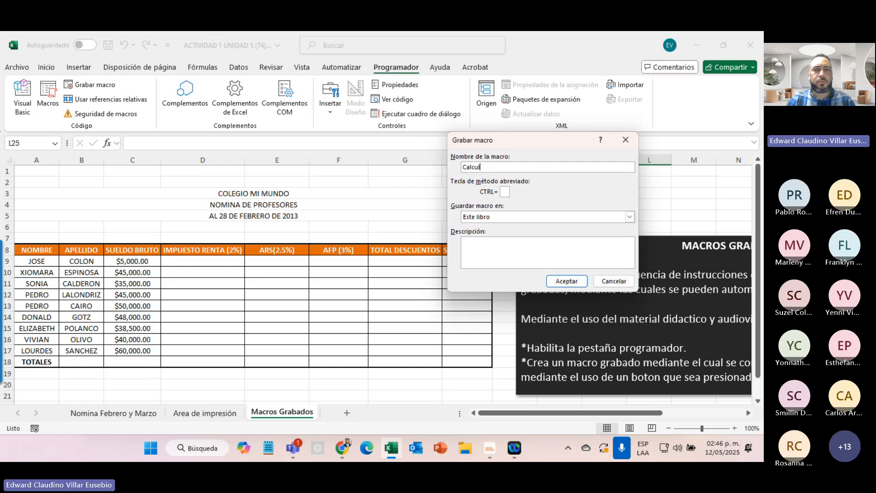
{"action": "type", "text": "o_de_Nomina_CLARO"}
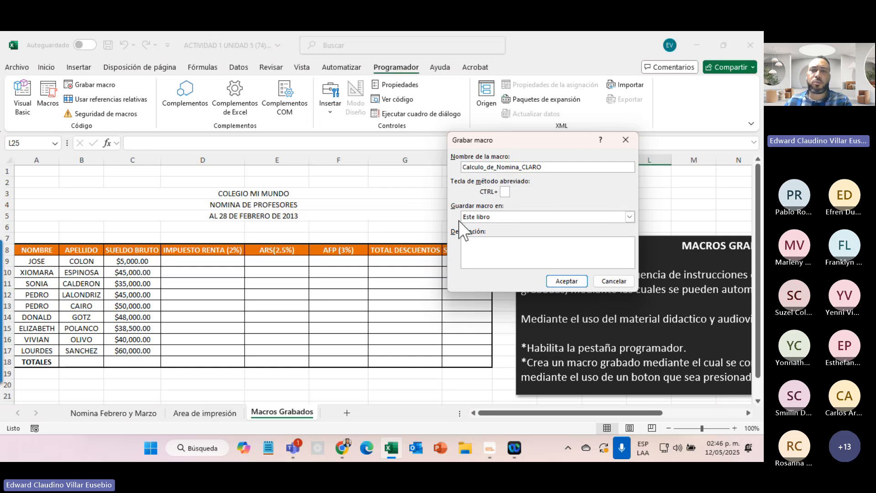
- Assign Ctrl+i as the macro's shortcut and choose Este libro as its storage location
{"action": "left_click", "coordinate": [504, 192]}
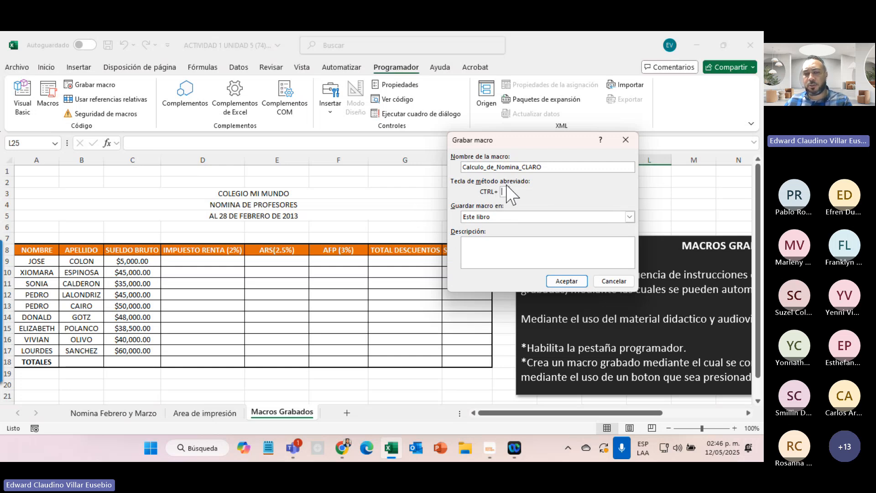
{"action": "type", "text": "i"}
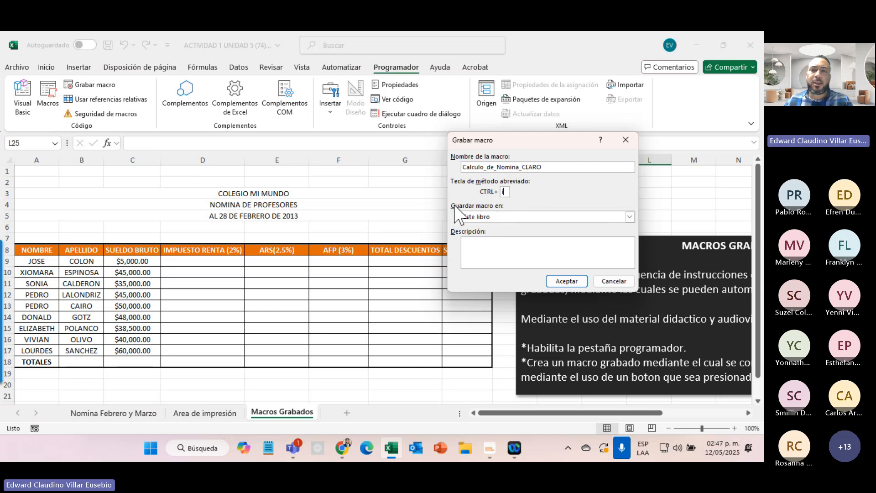
{"action": "left_click", "coordinate": [496, 215]}
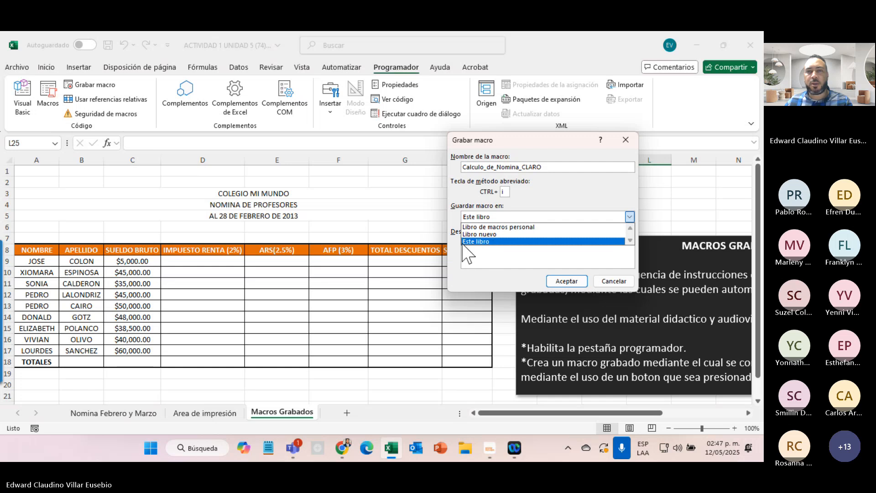
{"action": "left_click", "coordinate": [477, 242]}
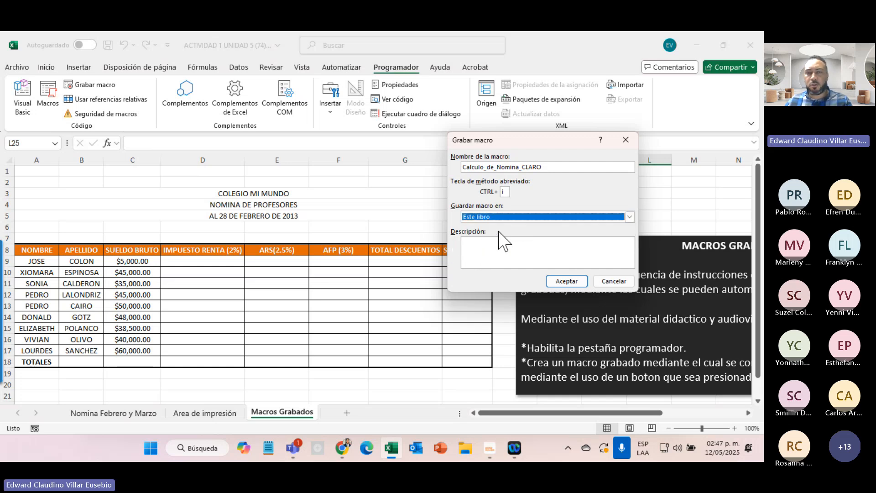
- Describe the macro as "Macro utilizado para el calculo de la nomina de la empresa." and start recording
{"action": "left_click", "coordinate": [507, 257]}
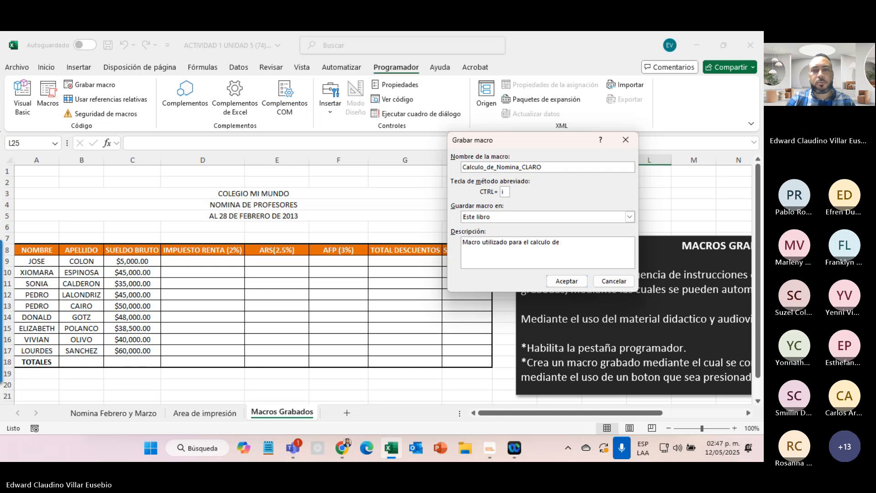
{"action": "type", "text": "la nomin"}
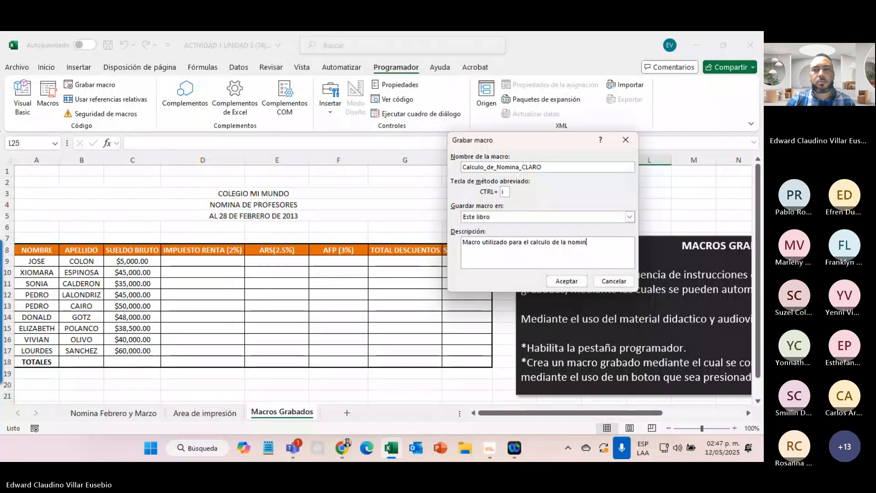
{"action": "type", "text": "a de la emp"}
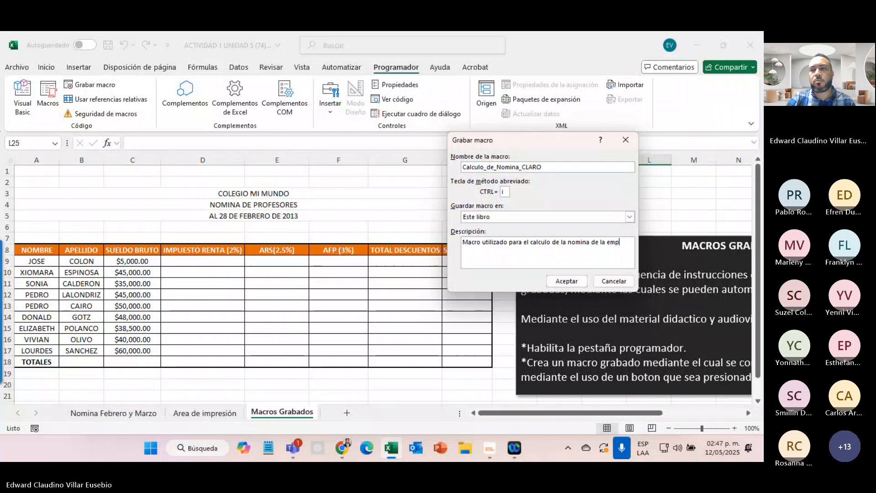
{"action": "type", "text": "resa."}
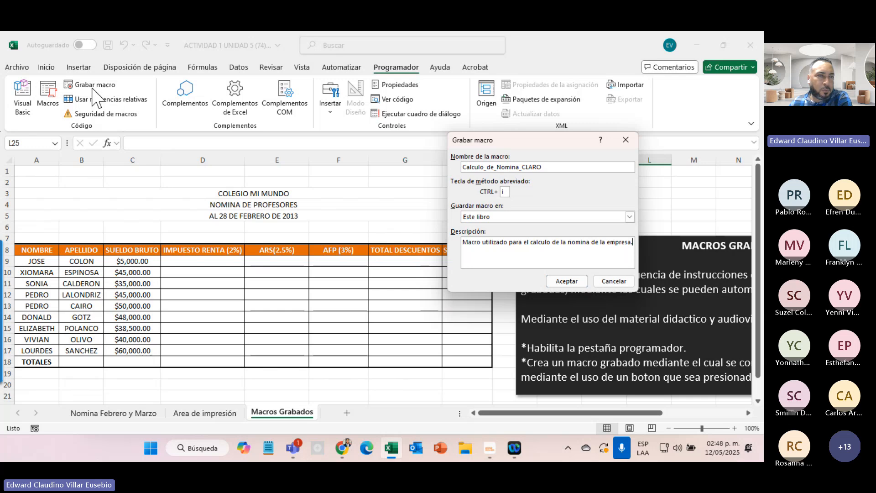
{"action": "left_click", "coordinate": [566, 281]}
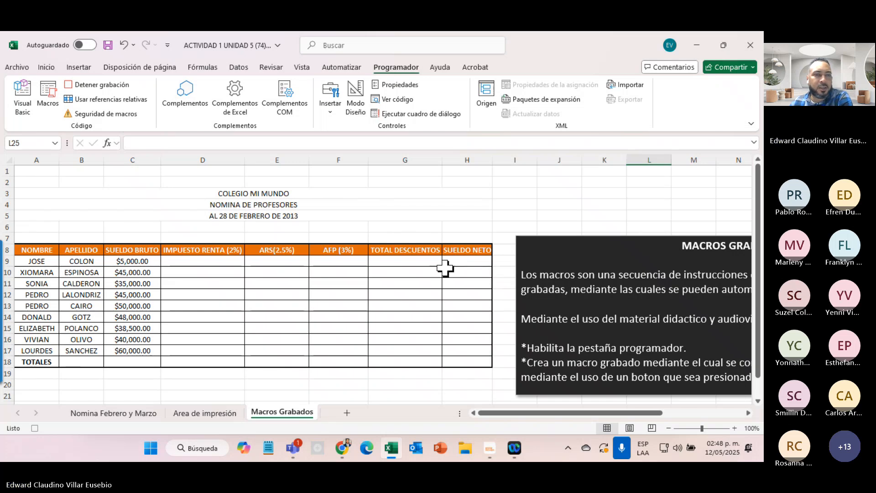
- Enter the formula =C9*2% in D9 to calculate the first employee's IMPUESTO RENTA
{"action": "mouse_move", "coordinate": [5, 289]}
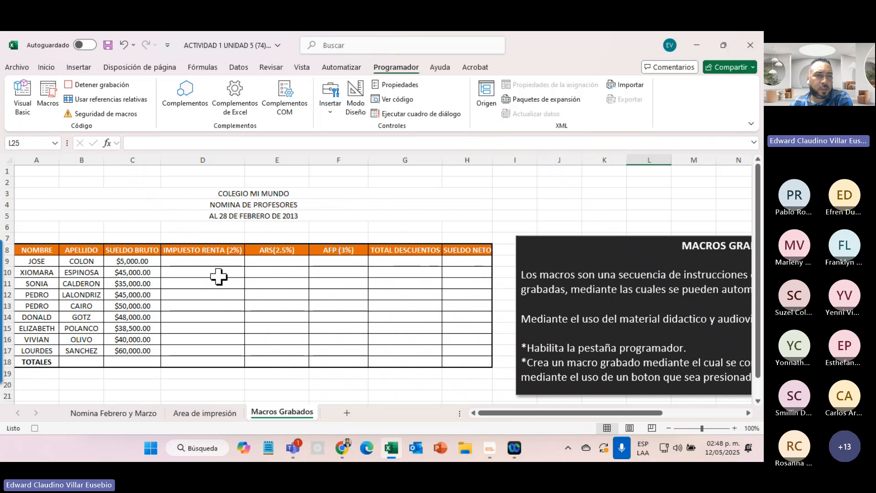
{"action": "left_click", "coordinate": [209, 260]}
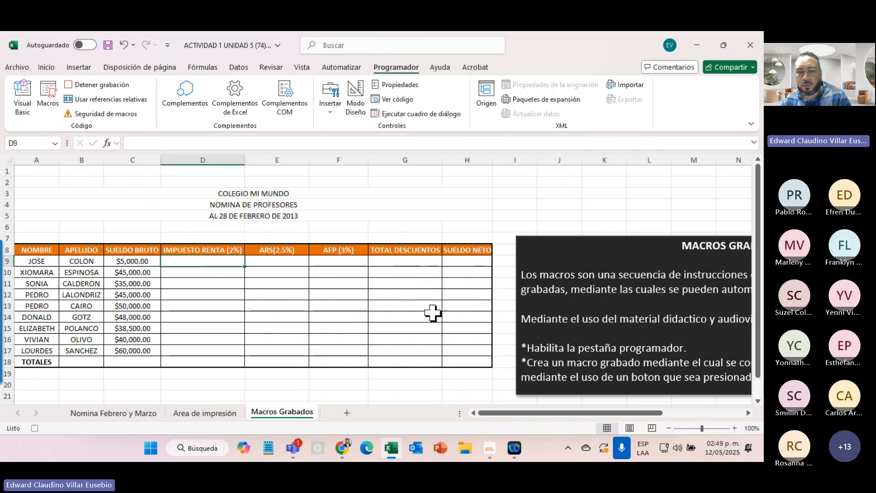
{"action": "type", "text": "="}
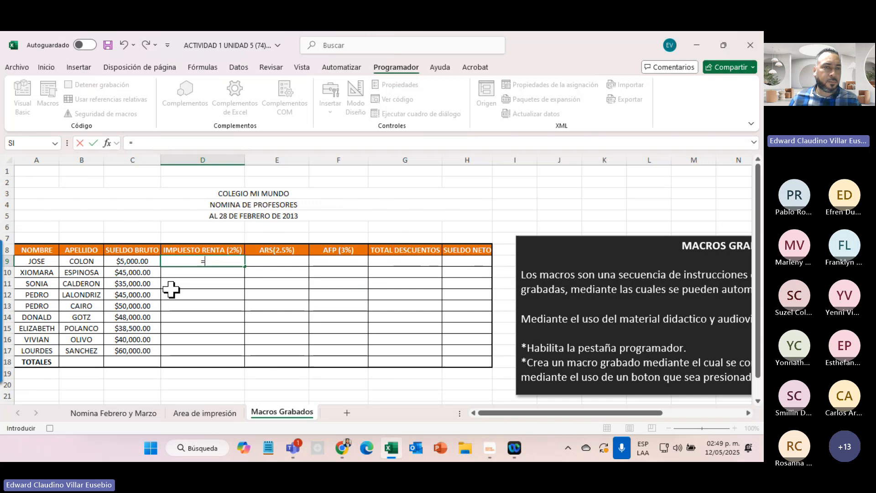
{"action": "left_click", "coordinate": [133, 261]}
{"action": "type", "text": "*"}
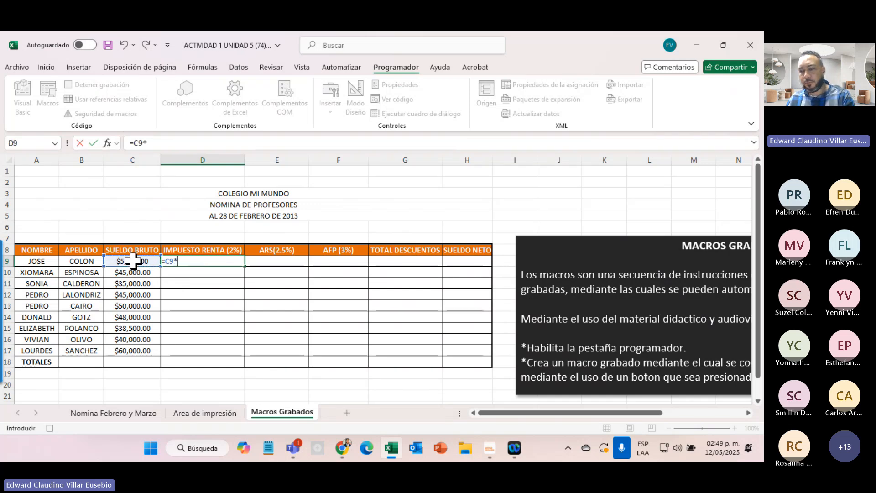
{"action": "type", "text": "2%"}
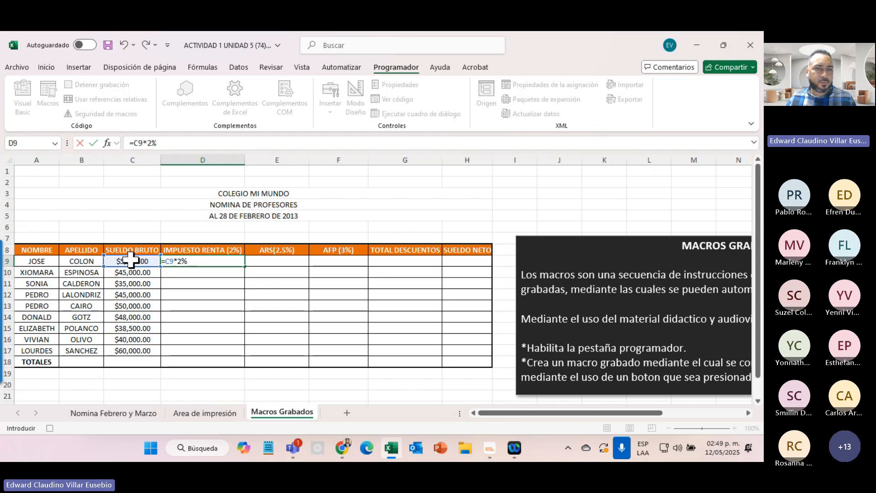
- Calculate the first employee's ARS in E9 with the formula =C9*2.5%
{"action": "left_click", "coordinate": [280, 261]}
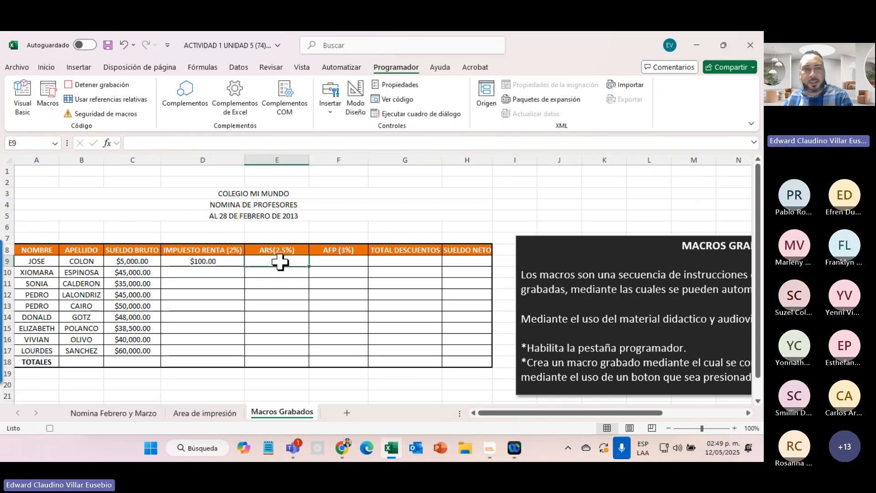
{"action": "type", "text": "="}
{"action": "left_click", "coordinate": [139, 264]}
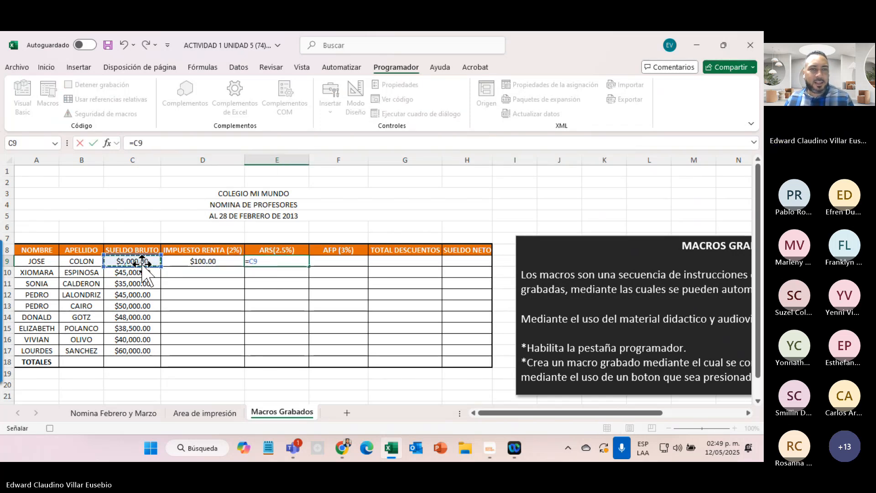
{"action": "type", "text": "*"}
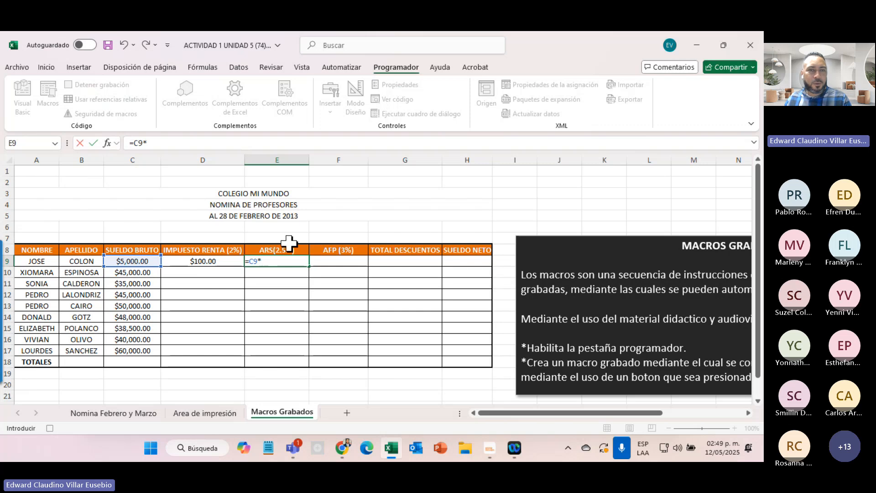
{"action": "type", "text": "2"}
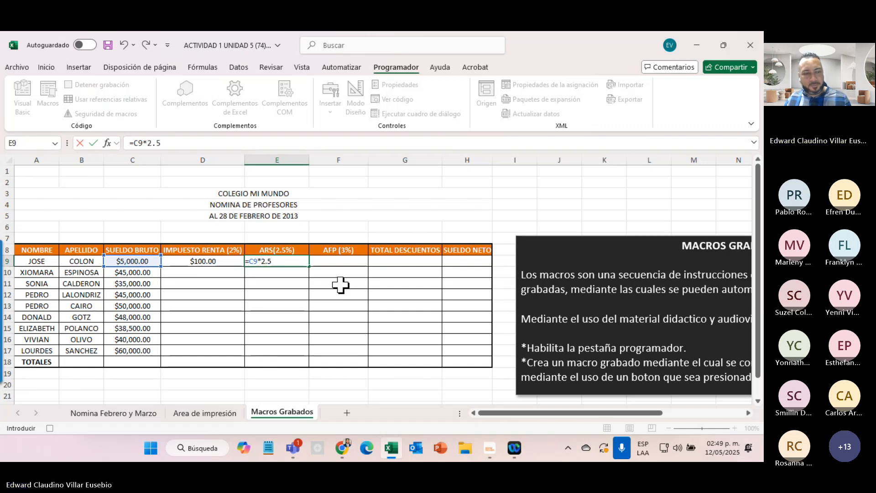
{"action": "type", "text": ".5"}
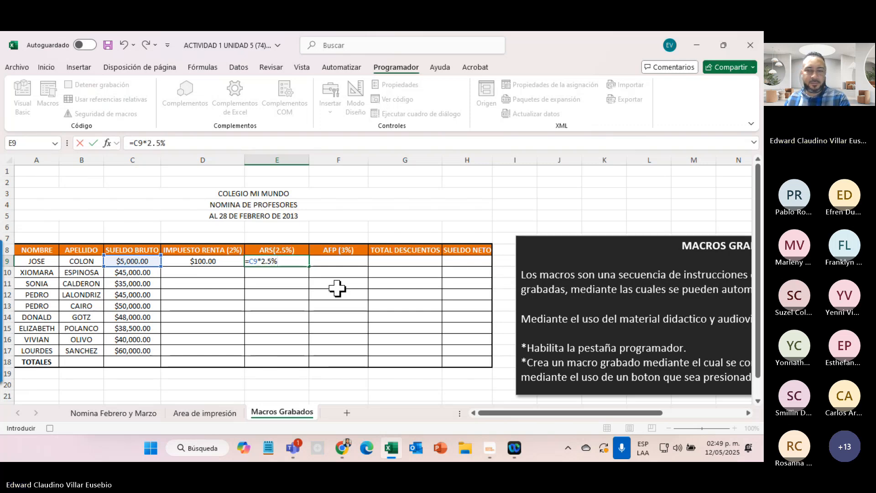
{"action": "key", "text": "Return"}
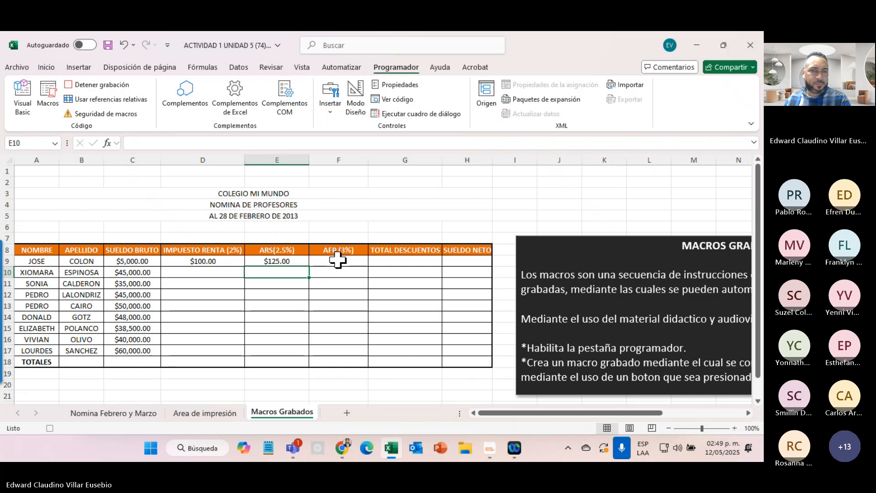
- Calculate the first employee's AFP in F9 with the formula =C9*3%
{"action": "left_click", "coordinate": [338, 262]}
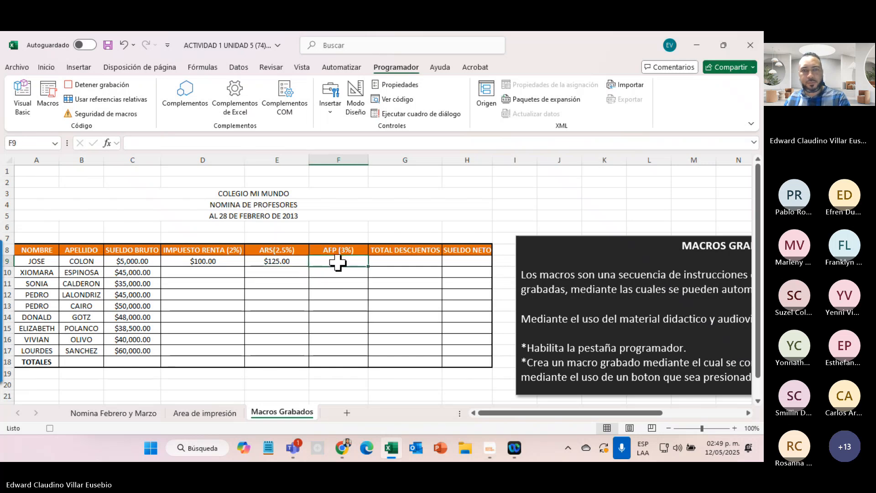
{"action": "type", "text": "="}
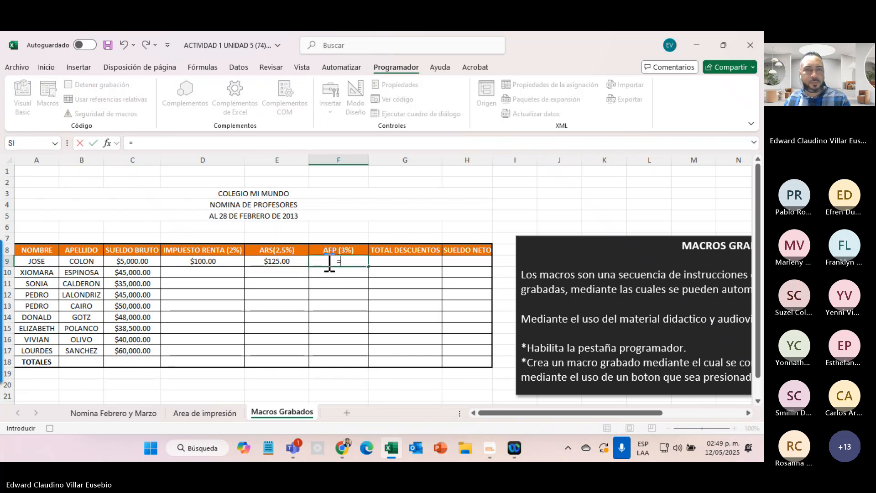
{"action": "left_click", "coordinate": [126, 263]}
{"action": "type", "text": "3"}
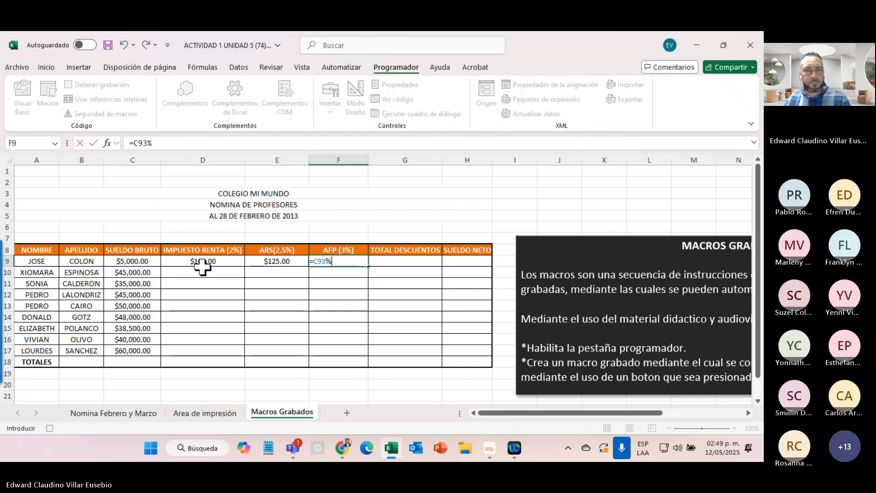
{"action": "key", "text": "BackSpace"}
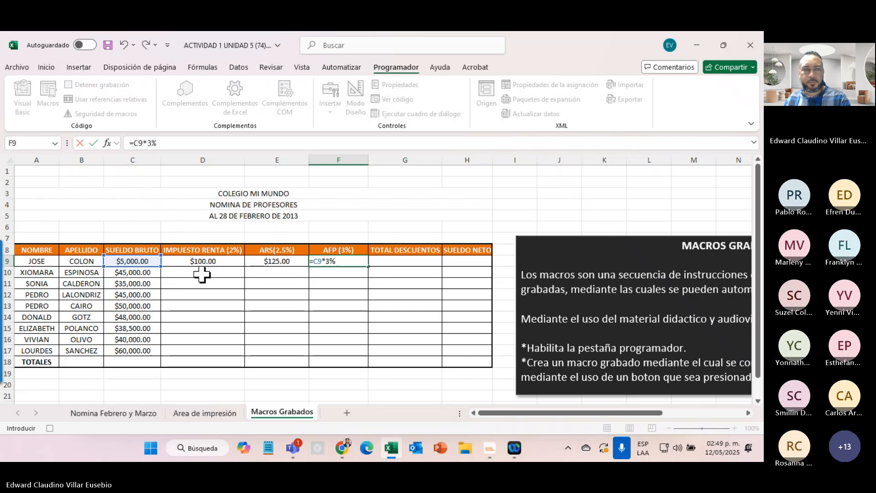
{"action": "key", "text": "Return"}
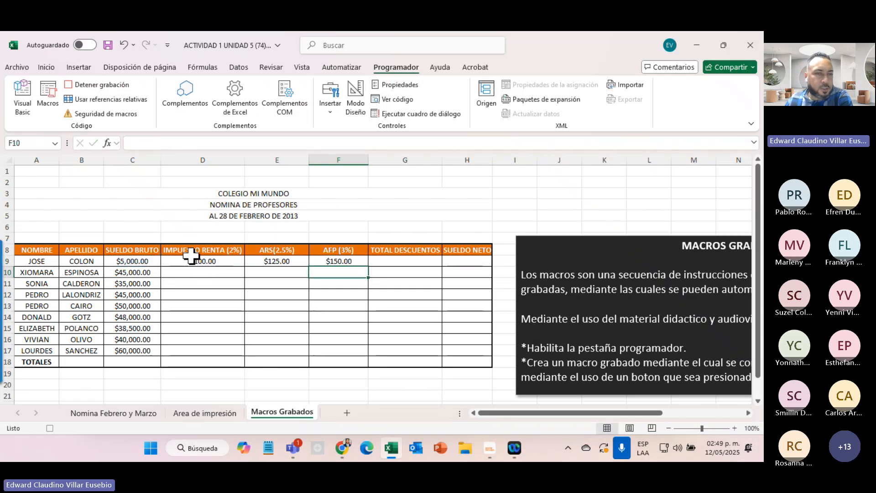
- Total the first employee's three deductions (D9:F9) into TOTAL DESCUENTOS in G9 with AutoSum
{"action": "left_click_drag", "start_coordinate": [201, 261], "coordinate": [377, 259]}
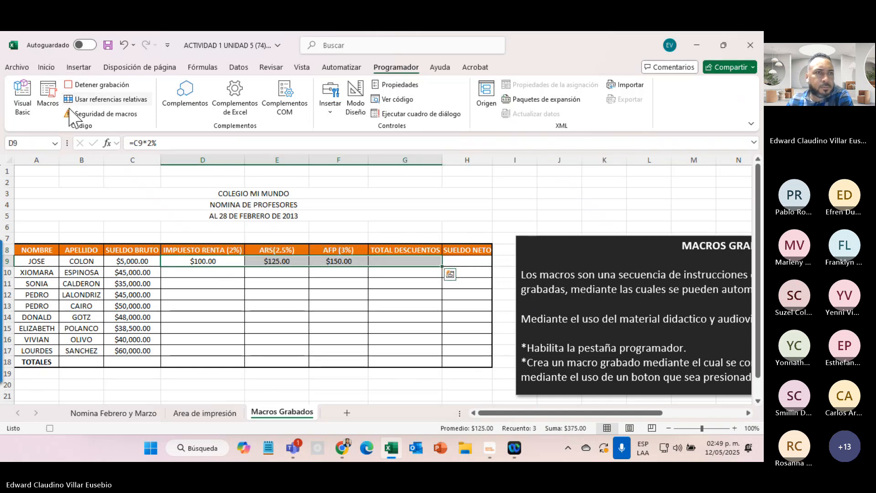
{"action": "left_click", "coordinate": [46, 67]}
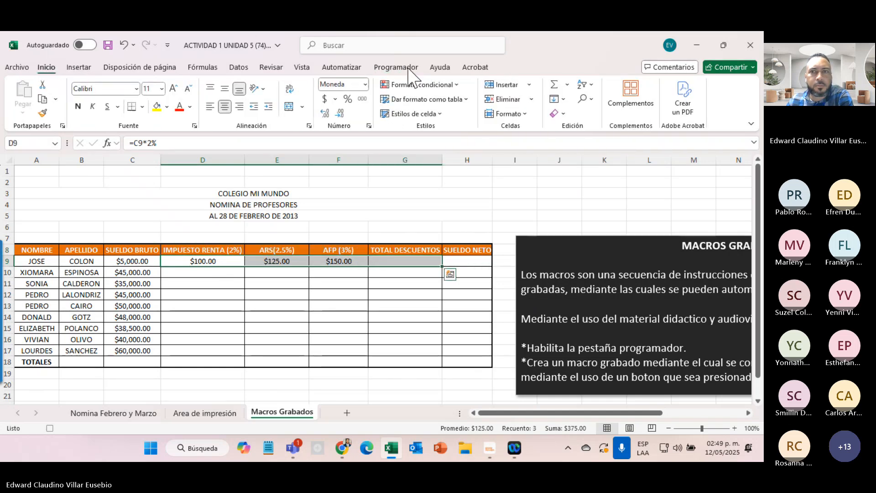
{"action": "left_click", "coordinate": [555, 85]}
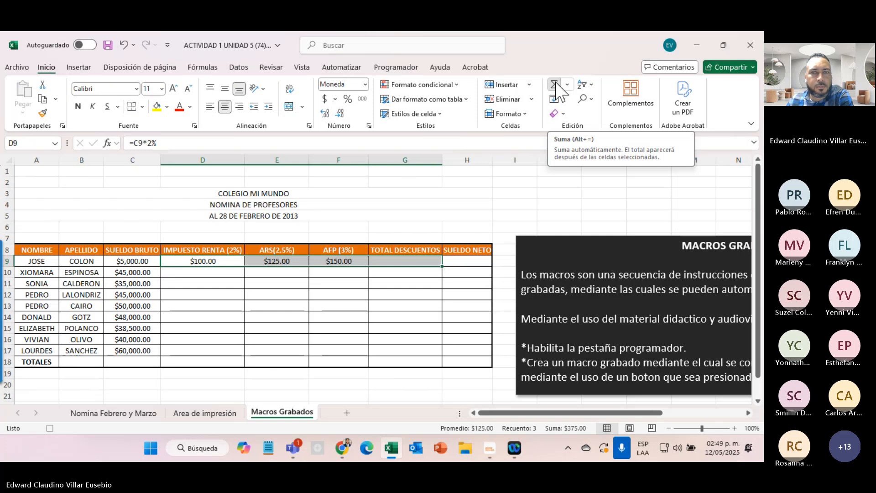
- Calculate the first employee's SUELDO NETO in H9 with the formula =C9-G9
{"action": "left_click", "coordinate": [458, 261]}
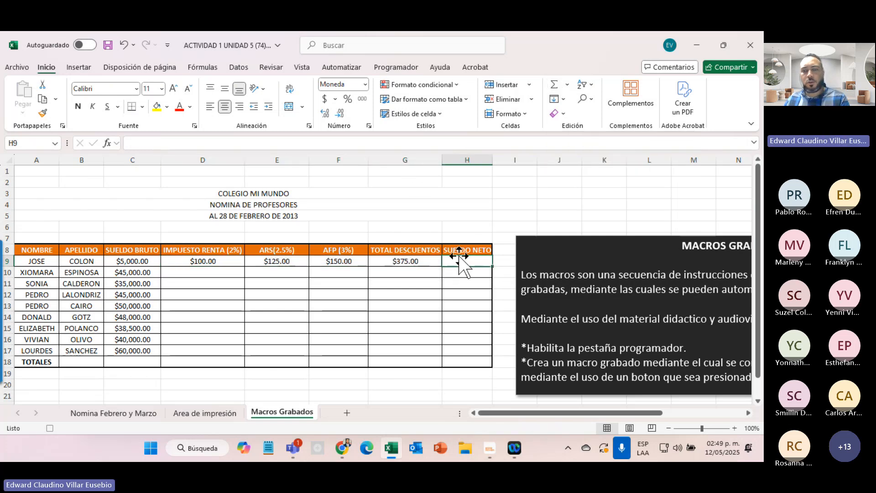
{"action": "type", "text": "="}
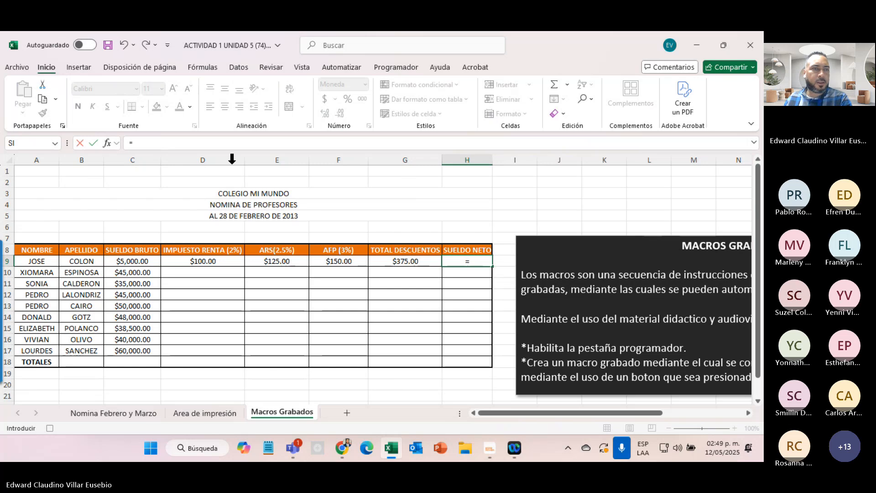
{"action": "left_click", "coordinate": [116, 260]}
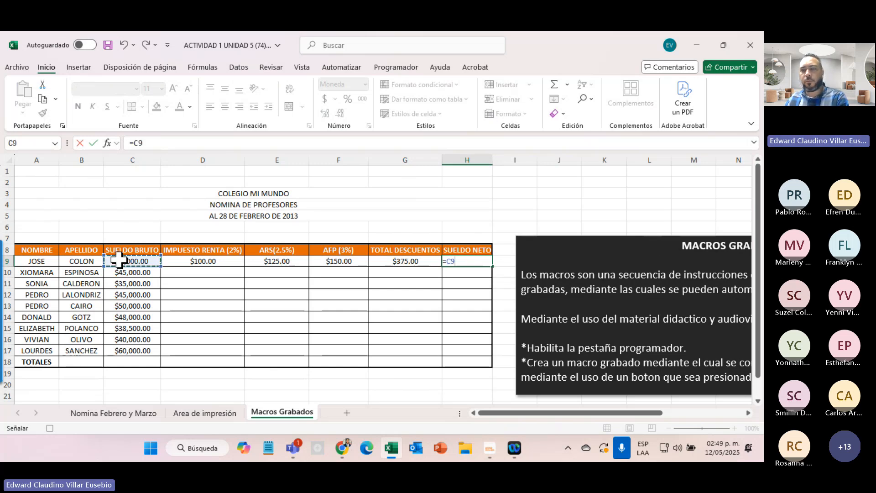
{"action": "type", "text": "-"}
{"action": "left_click", "coordinate": [402, 261]}
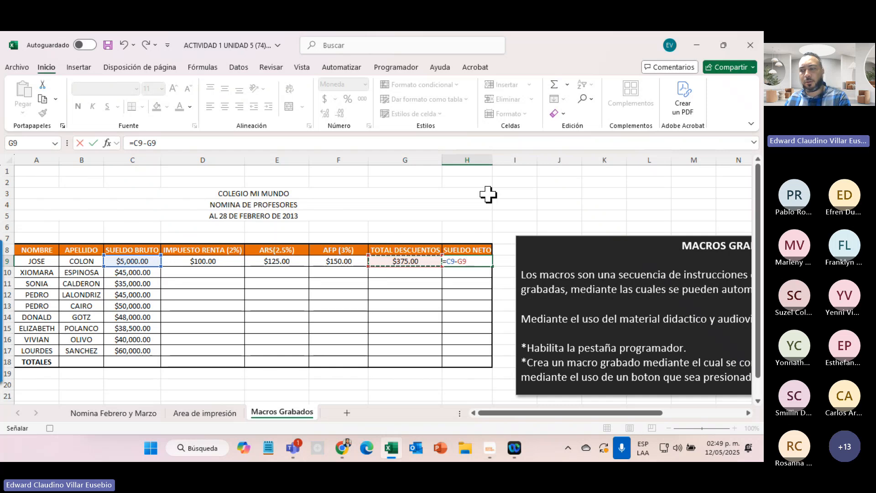
{"action": "key", "text": "Return"}
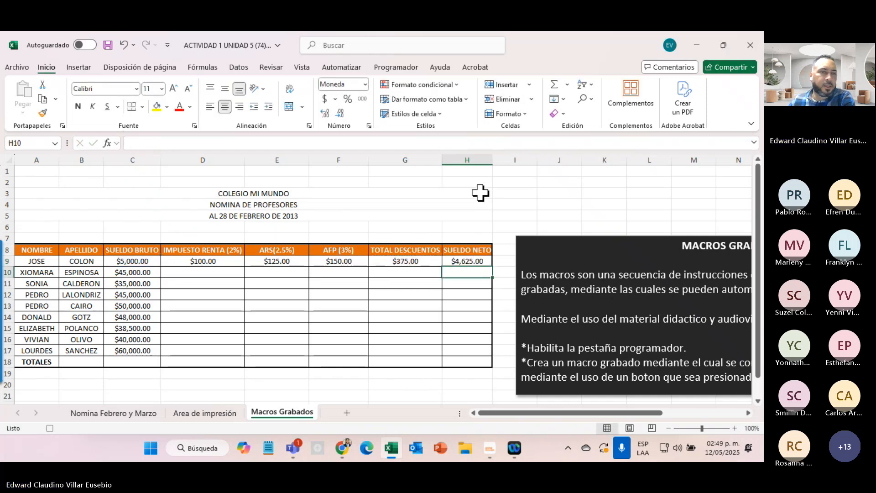
- Copy the IMPUESTO RENTA, ARS and AFP formulas from row 9 down to row 17
{"action": "left_click", "coordinate": [210, 261]}
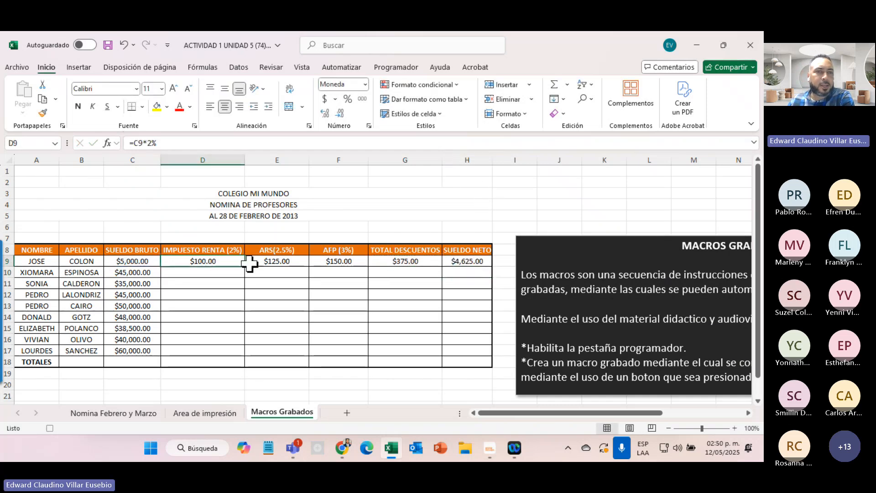
{"action": "left_click_drag", "start_coordinate": [245, 266], "coordinate": [233, 352]}
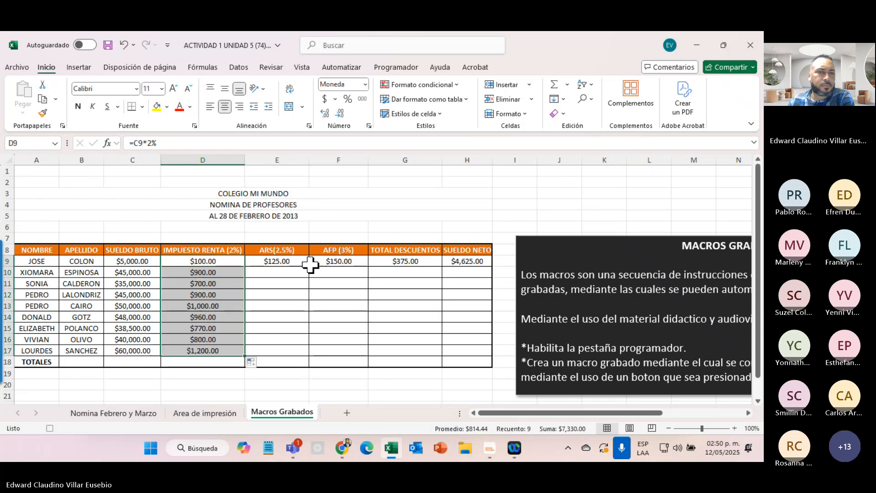
{"action": "left_click", "coordinate": [292, 261]}
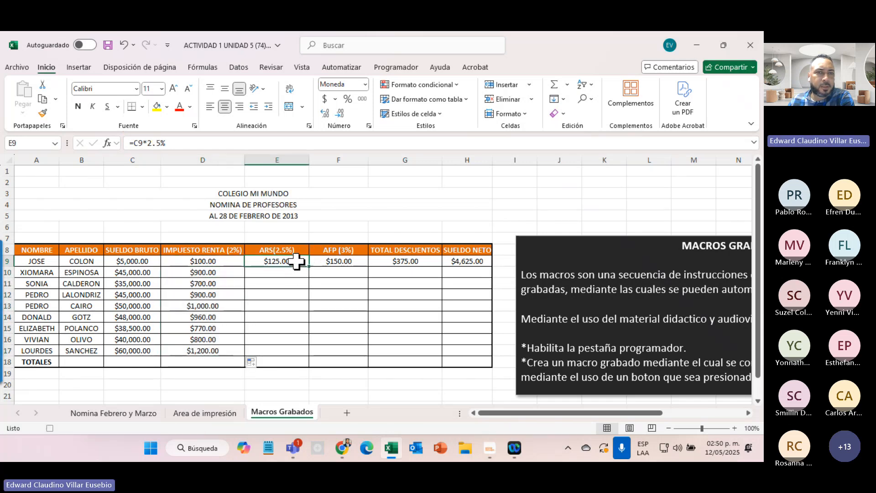
{"action": "left_click_drag", "start_coordinate": [310, 268], "coordinate": [303, 355]}
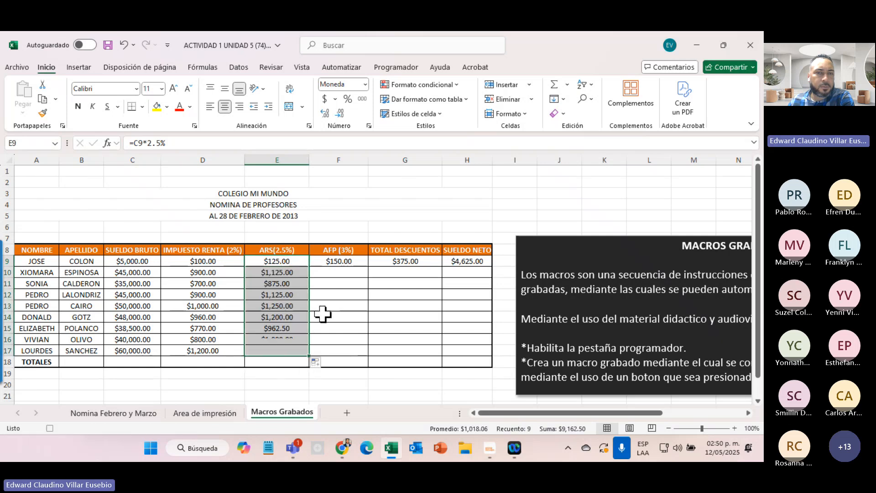
{"action": "left_click", "coordinate": [354, 261]}
{"action": "left_click_drag", "start_coordinate": [367, 266], "coordinate": [359, 356]}
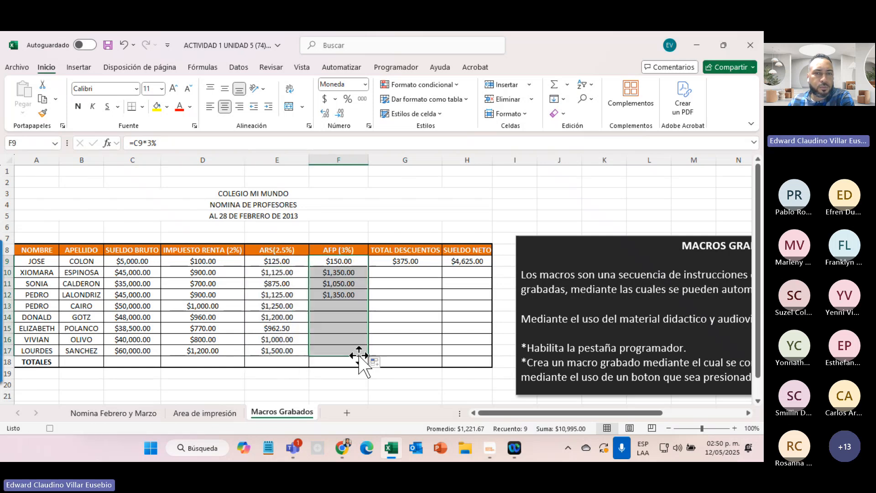
- Fill the TOTAL DESCUENTOS and SUELDO NETO formulas from row 9 down through row 17
{"action": "left_click", "coordinate": [426, 260]}
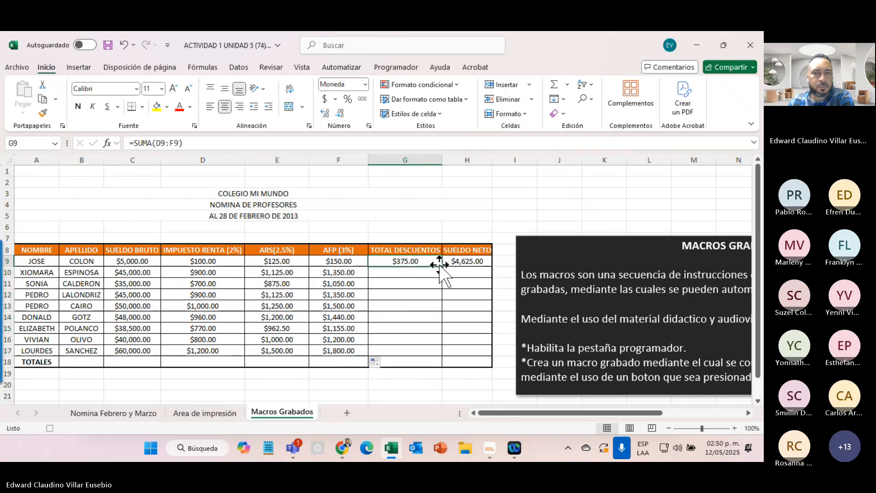
{"action": "left_click_drag", "start_coordinate": [445, 267], "coordinate": [432, 355]}
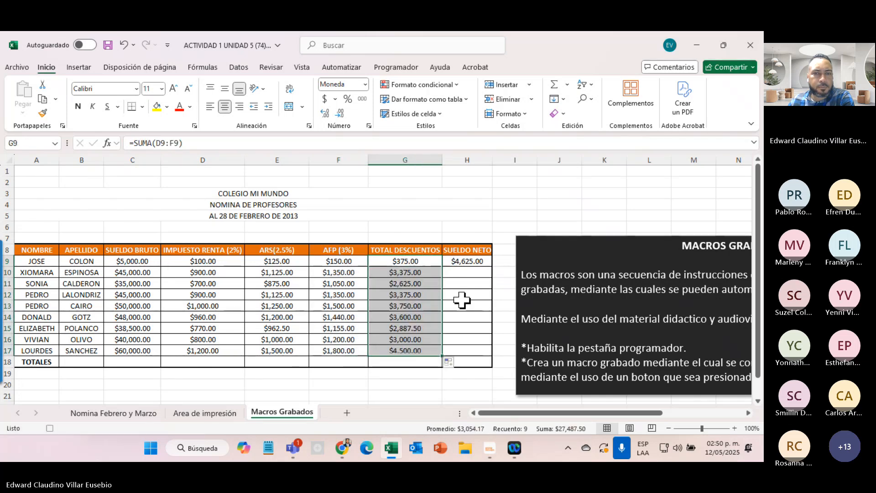
{"action": "left_click", "coordinate": [470, 260]}
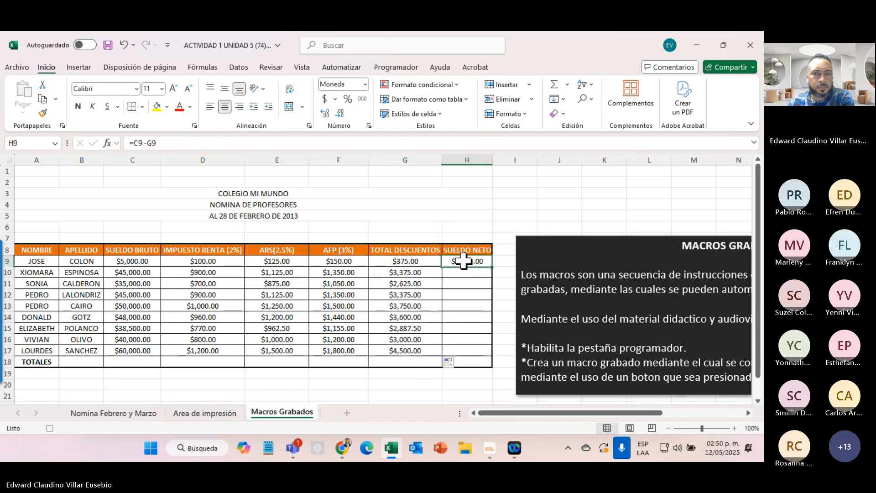
{"action": "left_click_drag", "start_coordinate": [492, 267], "coordinate": [476, 352]}
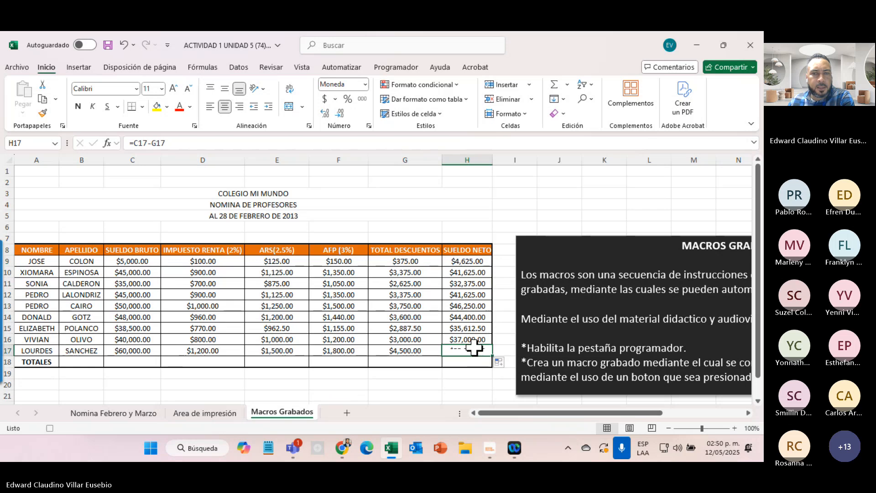
{"action": "left_click", "coordinate": [473, 349]}
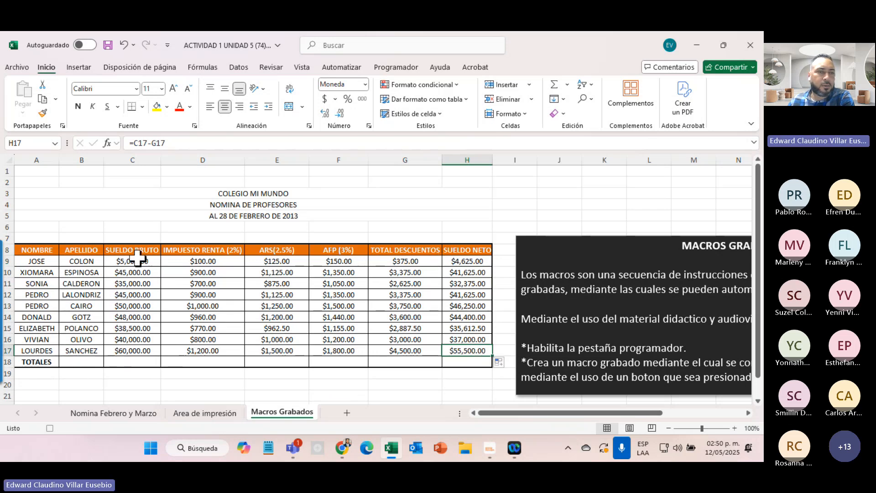
- Total the SUELDO BRUTO column in C18 with AutoSum and copy the sum formula across the TOTALES row to H18
{"action": "left_click_drag", "start_coordinate": [136, 261], "coordinate": [134, 361]}
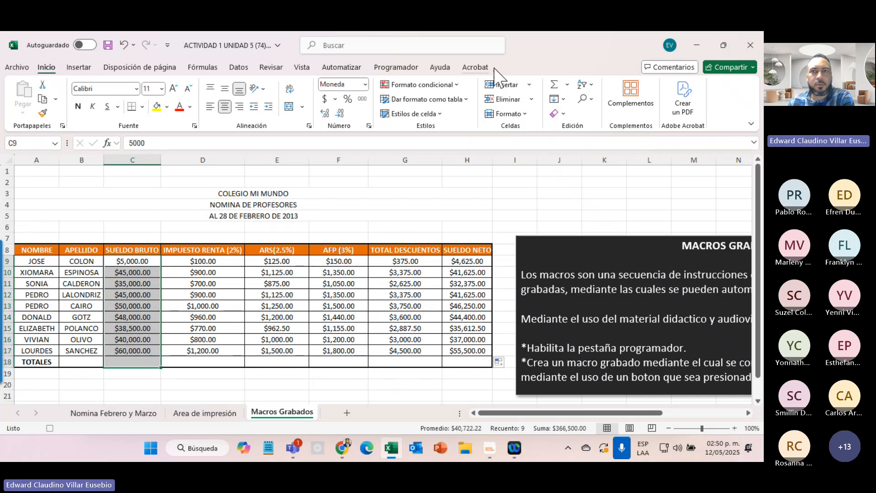
{"action": "left_click", "coordinate": [553, 87]}
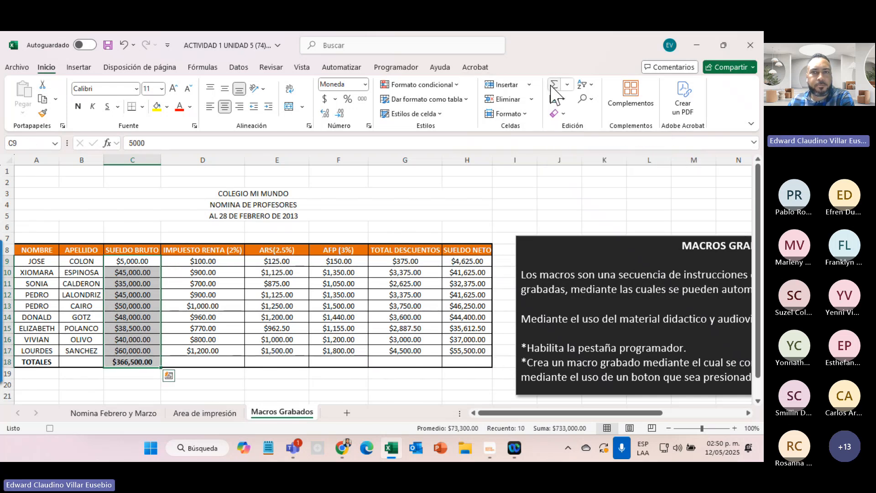
{"action": "left_click", "coordinate": [117, 360]}
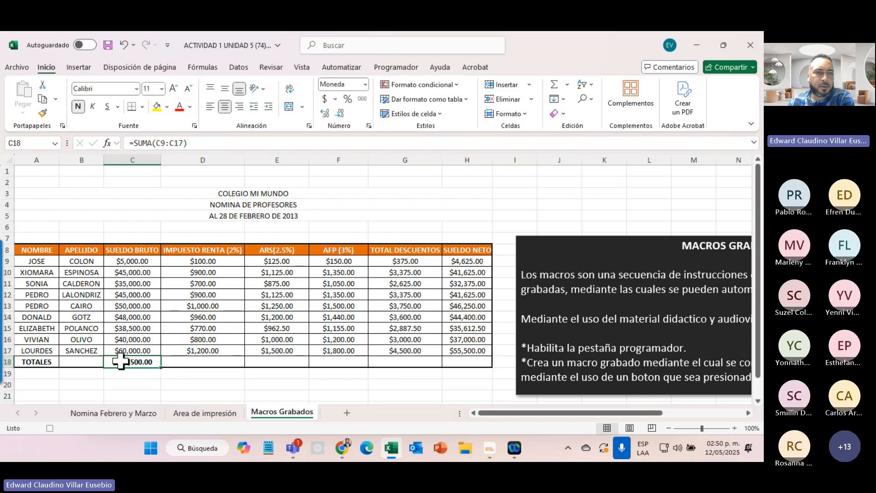
{"action": "left_click_drag", "start_coordinate": [161, 366], "coordinate": [478, 367]}
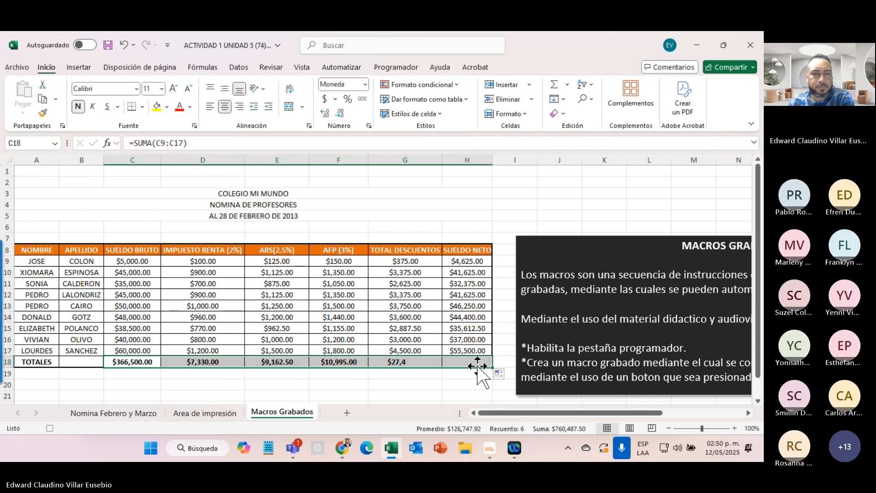
- Select the empty cell G20 below the table and stop recording the macro
{"action": "left_click", "coordinate": [422, 385]}
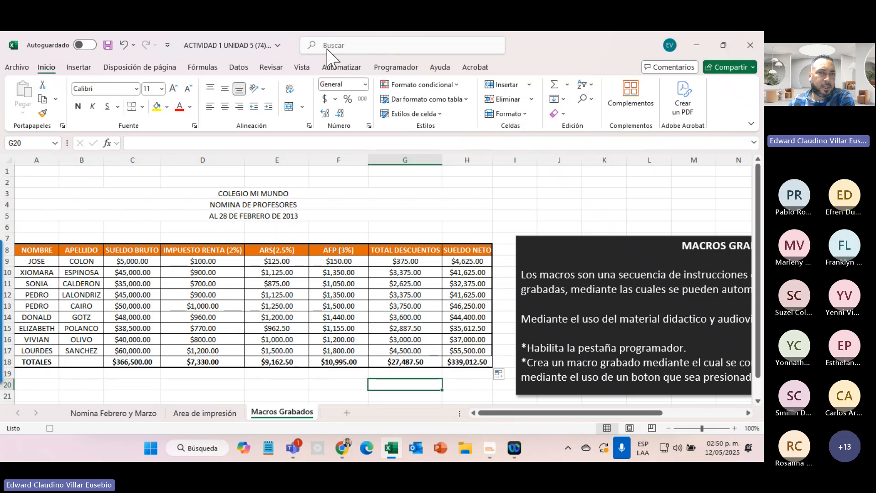
{"action": "left_click", "coordinate": [396, 67]}
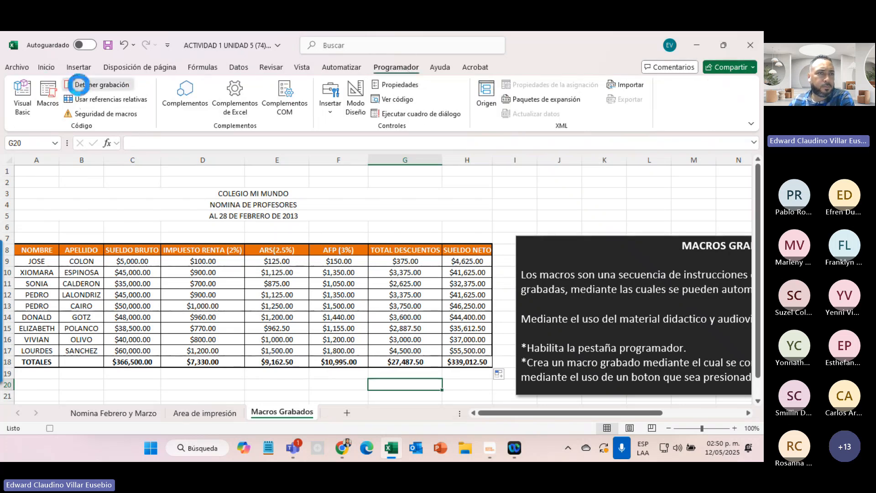
- Open the code of the Calculo_de_Nomina_CLARO macro, review its description, shortcut and recorded instructions, and close the editor
{"action": "left_click", "coordinate": [49, 101]}
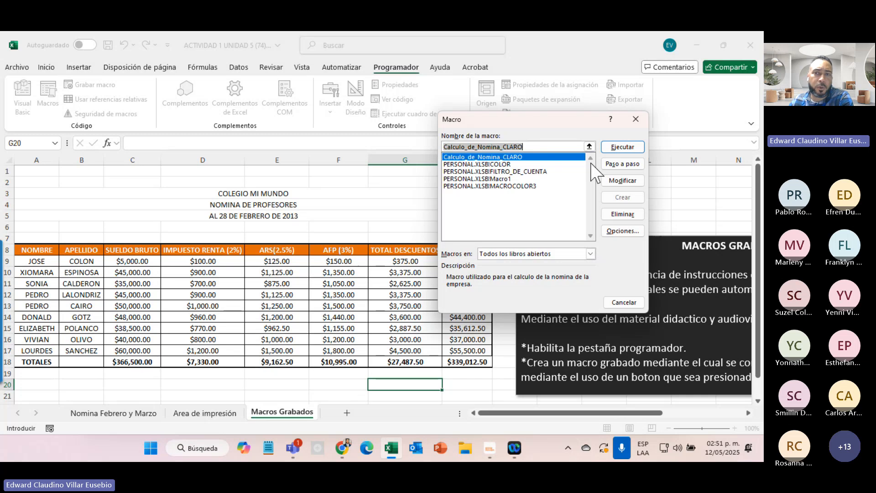
{"action": "left_click", "coordinate": [634, 182]}
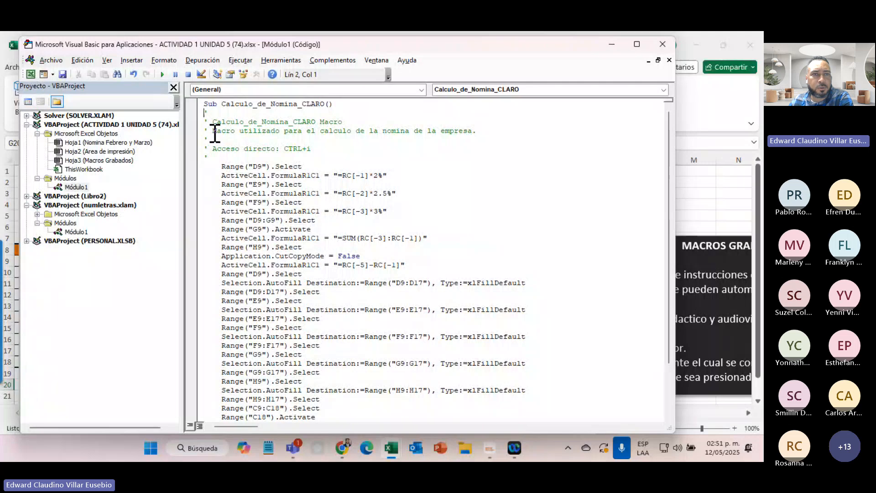
{"action": "left_click_drag", "start_coordinate": [213, 131], "coordinate": [480, 131]}
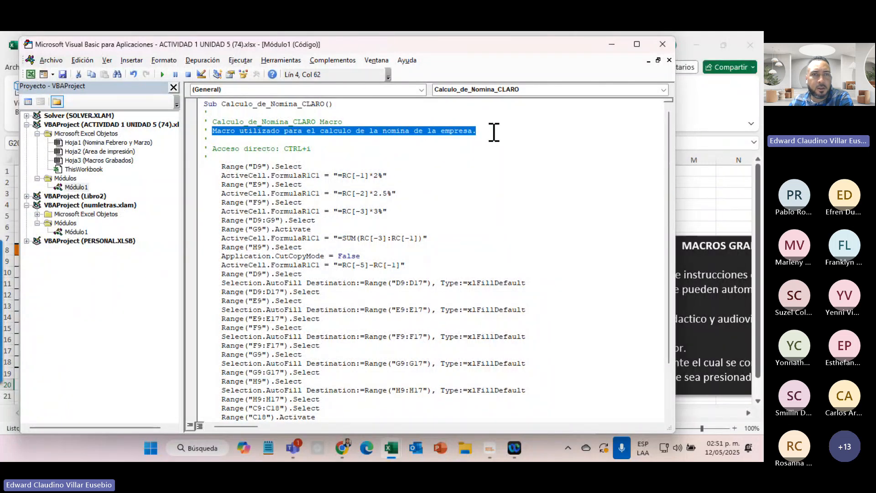
{"action": "left_click_drag", "start_coordinate": [214, 149], "coordinate": [319, 146]}
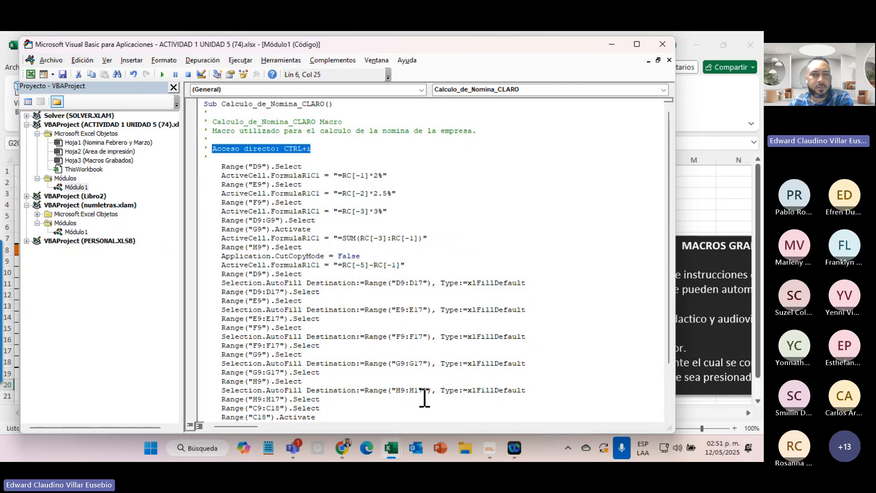
{"action": "scroll", "coordinate": [424, 392], "scroll_direction": "down", "scroll_amount": 3}
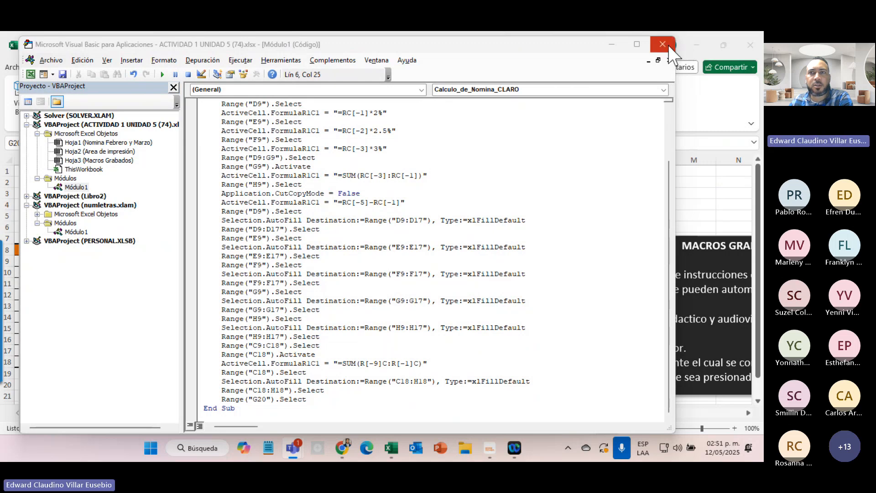
{"action": "left_click", "coordinate": [662, 44]}
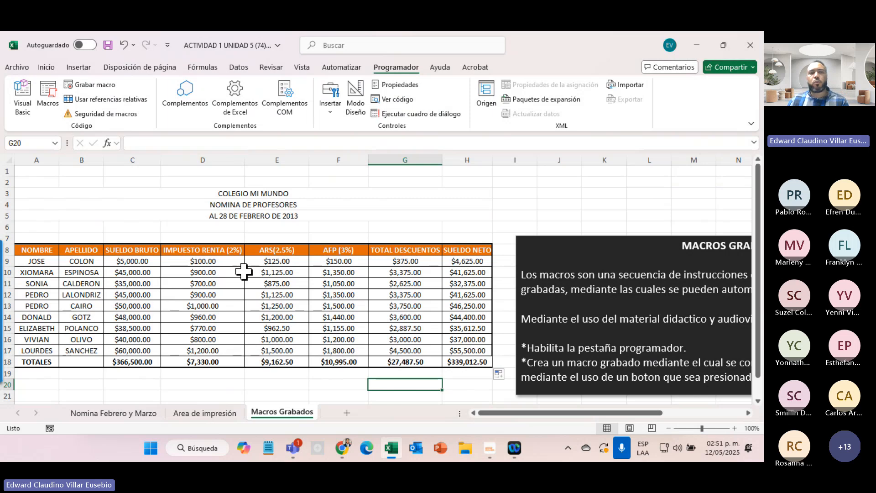
- Enter 339012 in H20 below the SUELDO NETO total as a reference value
{"action": "left_click", "coordinate": [458, 383]}
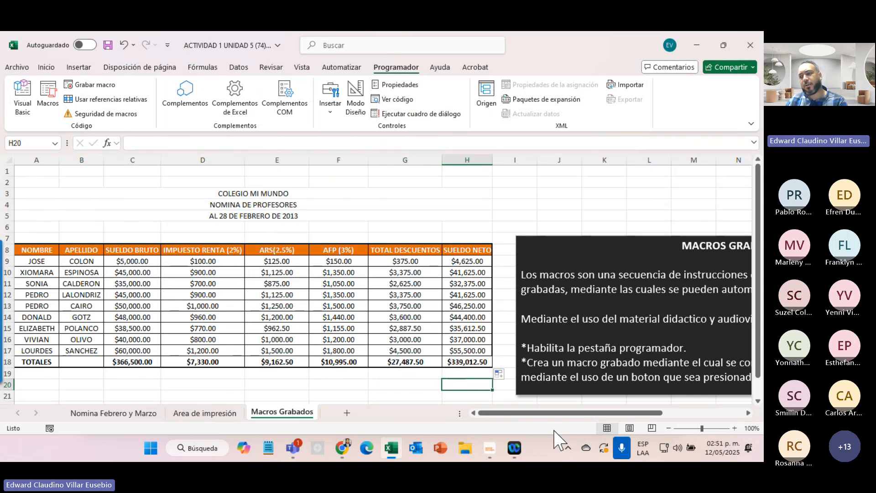
{"action": "type", "text": "339"}
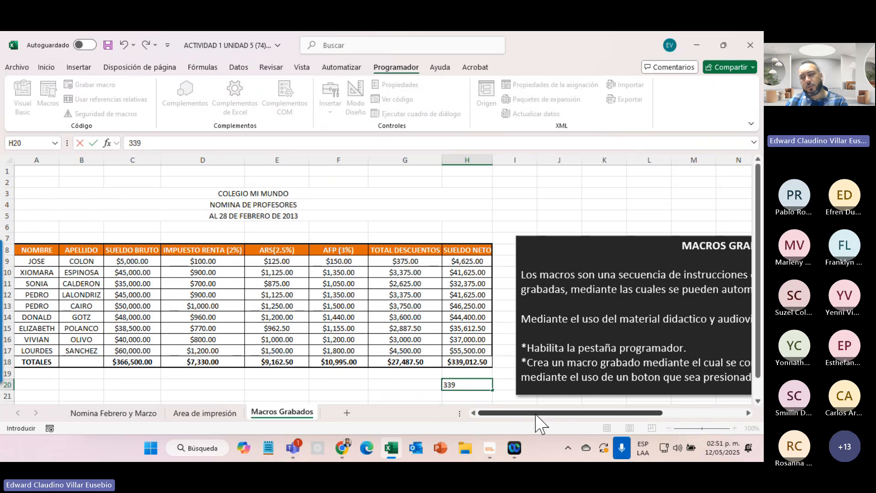
{"action": "type", "text": "012"}
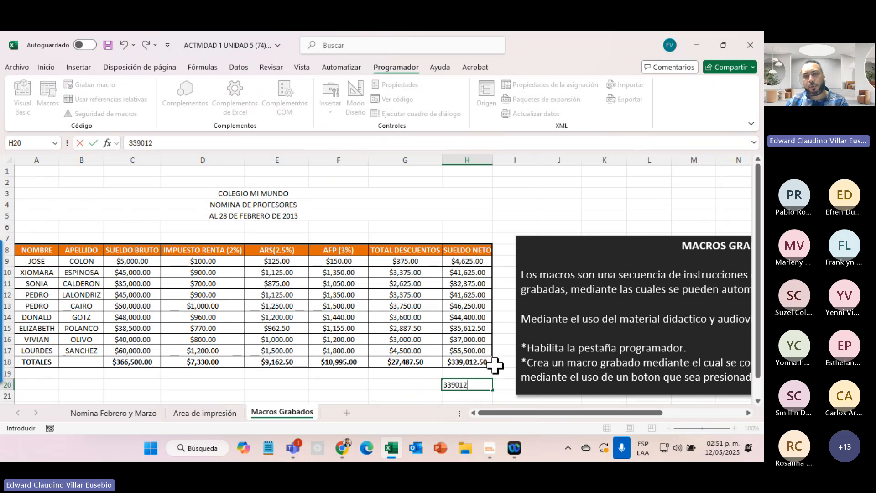
{"action": "left_click", "coordinate": [418, 387]}
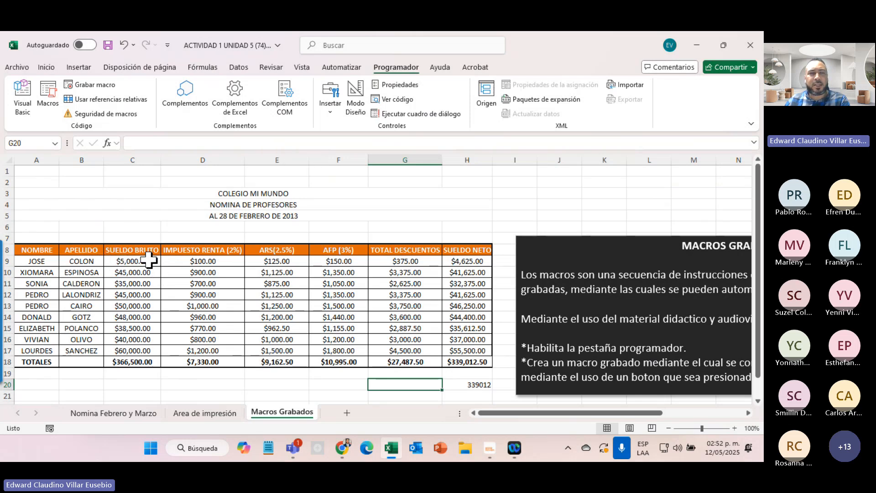
- Clear the calculated deductions, net salaries and totals in D9:H18 and the SUELDO BRUTO total in C18
{"action": "left_click", "coordinate": [203, 263]}
{"action": "left_click_drag", "start_coordinate": [199, 258], "coordinate": [457, 362]}
{"action": "left_click", "coordinate": [457, 362]}
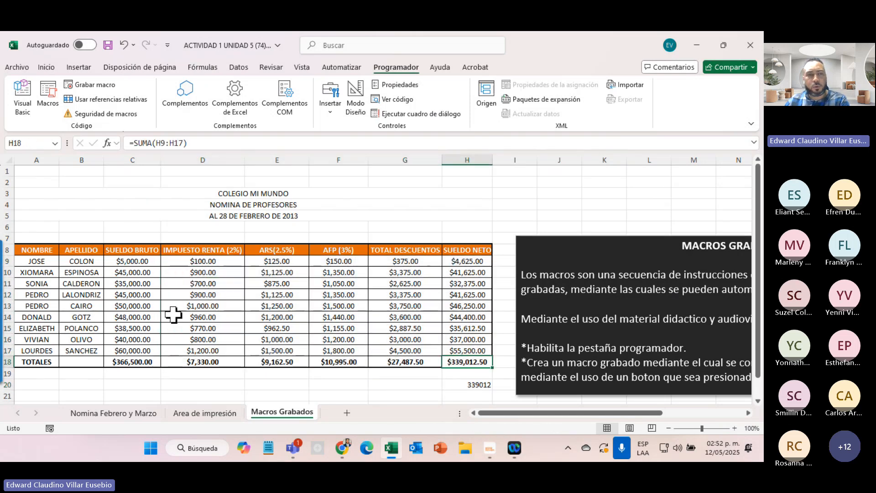
{"action": "left_click_drag", "start_coordinate": [188, 261], "coordinate": [453, 359]}
{"action": "left_click", "coordinate": [453, 360]}
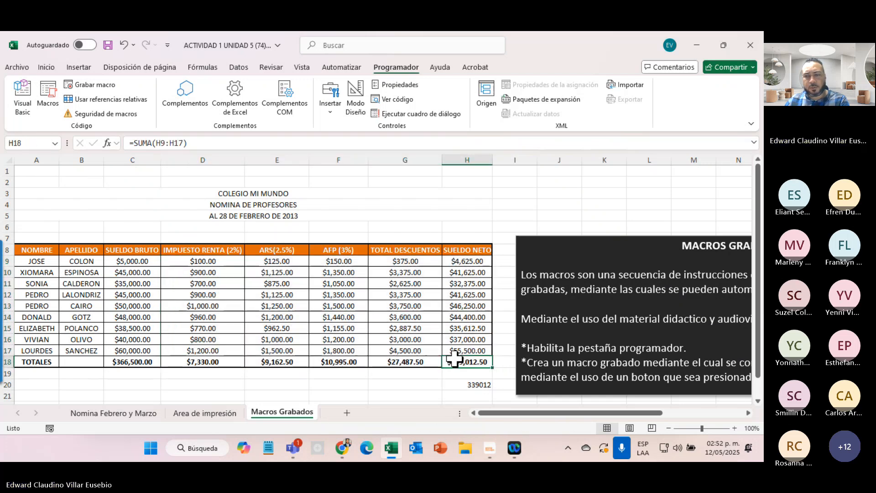
{"action": "left_click_drag", "start_coordinate": [464, 261], "coordinate": [210, 360]}
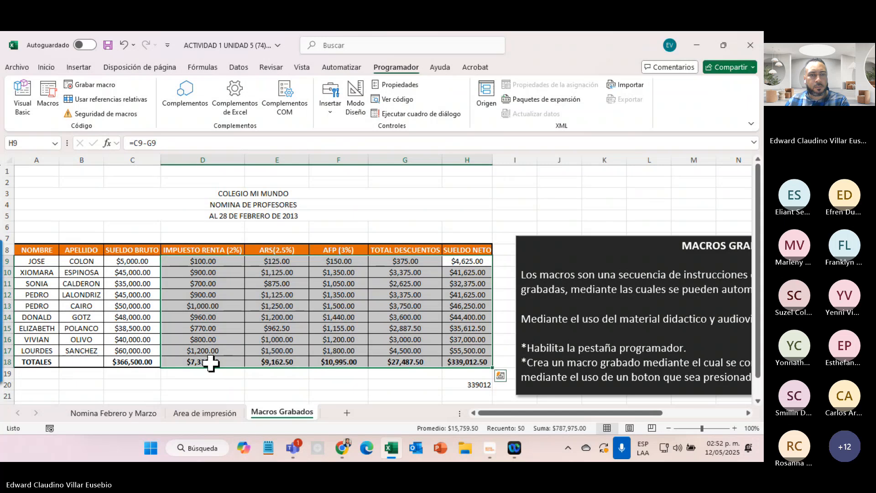
{"action": "key", "text": "Delete"}
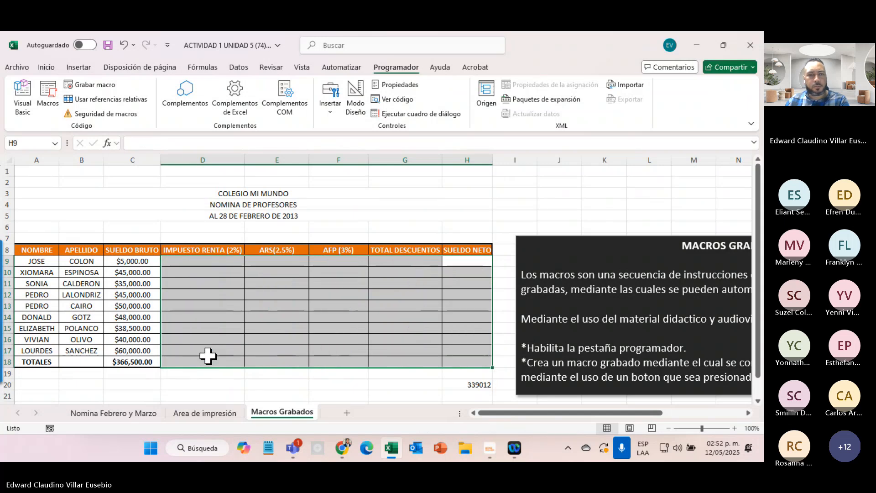
{"action": "left_click", "coordinate": [134, 361]}
{"action": "key", "text": "Delete"}
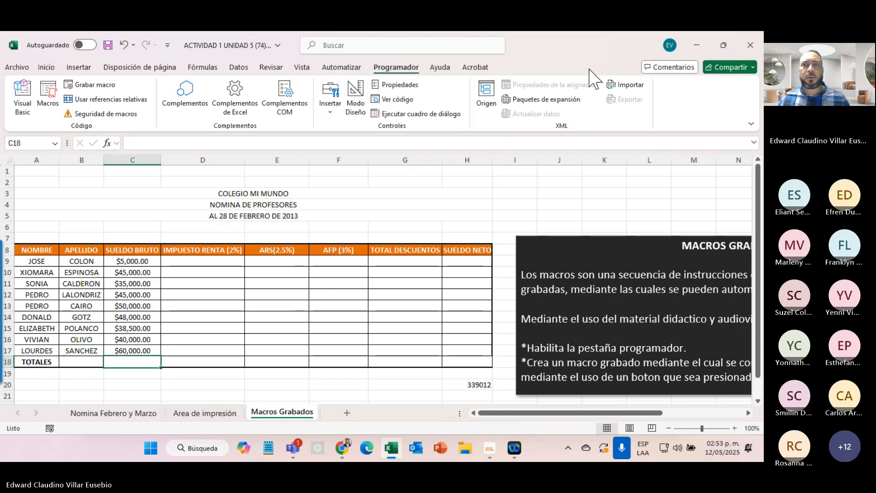
{"action": "left_click", "coordinate": [582, 57]}
{"action": "left_click", "coordinate": [417, 165]}
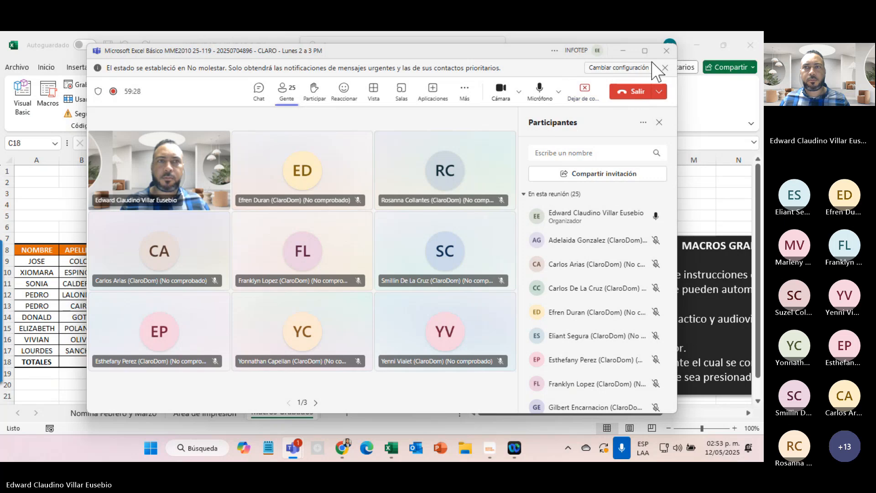
{"action": "left_click_drag", "start_coordinate": [248, 51], "coordinate": [246, 126]}
{"action": "left_click", "coordinate": [620, 120]}
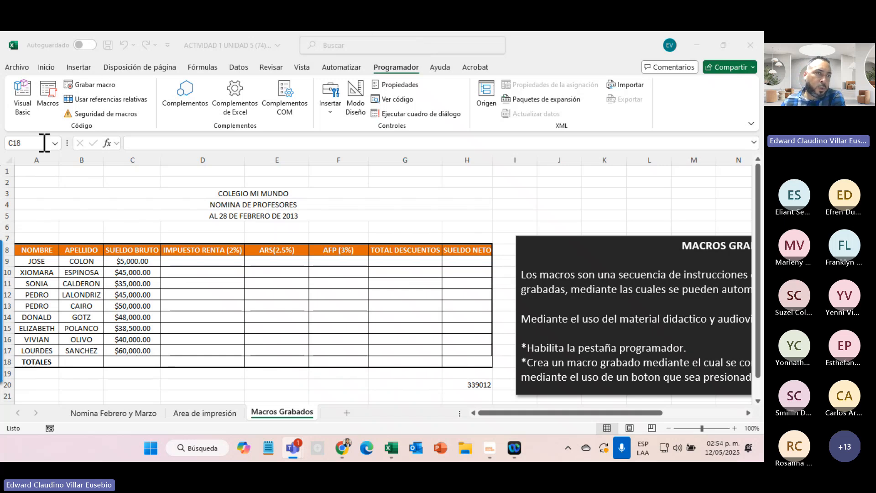
- Reopen the Calculo_de_Nomina_CLARO macro's code in the Visual Basic editor, look it over, and return to the worksheet
{"action": "left_click", "coordinate": [53, 97]}
{"action": "left_click", "coordinate": [53, 98]}
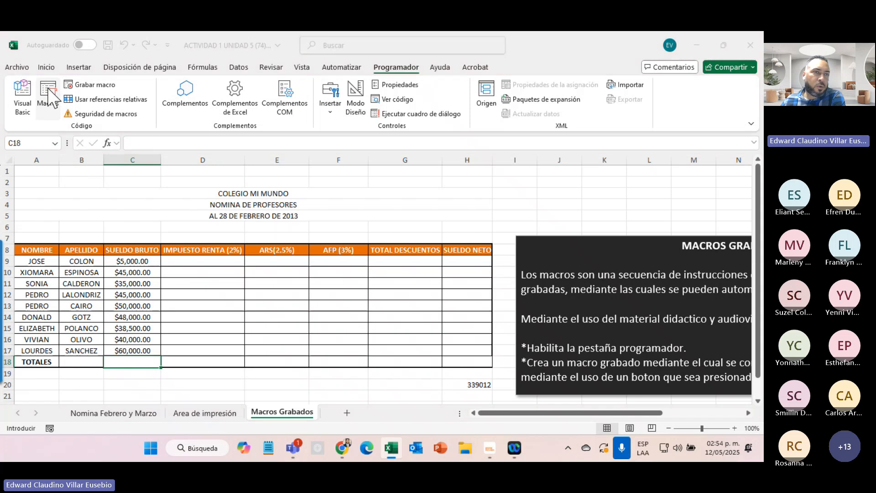
{"action": "left_click", "coordinate": [622, 181]}
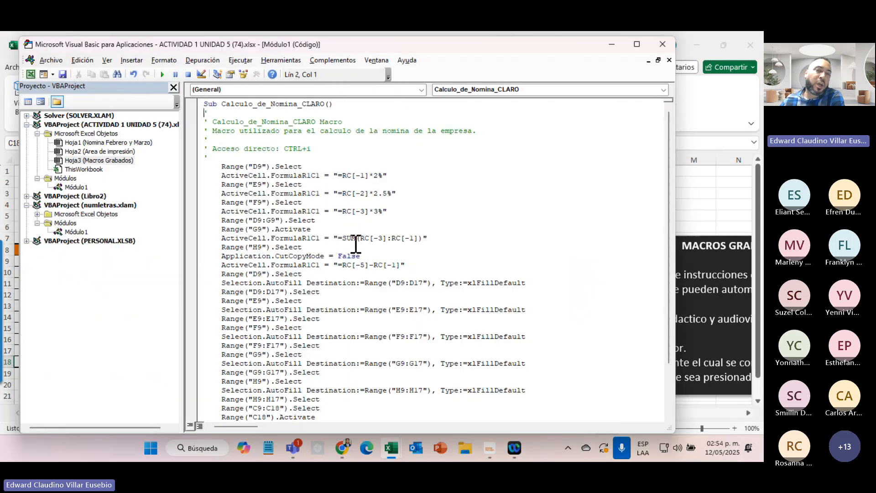
{"action": "left_click_drag", "start_coordinate": [236, 44], "coordinate": [208, 100]}
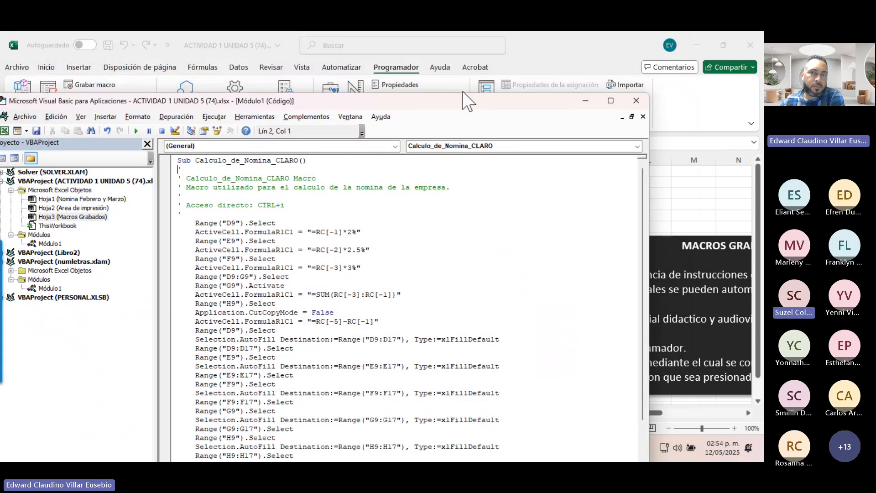
{"action": "left_click", "coordinate": [583, 99]}
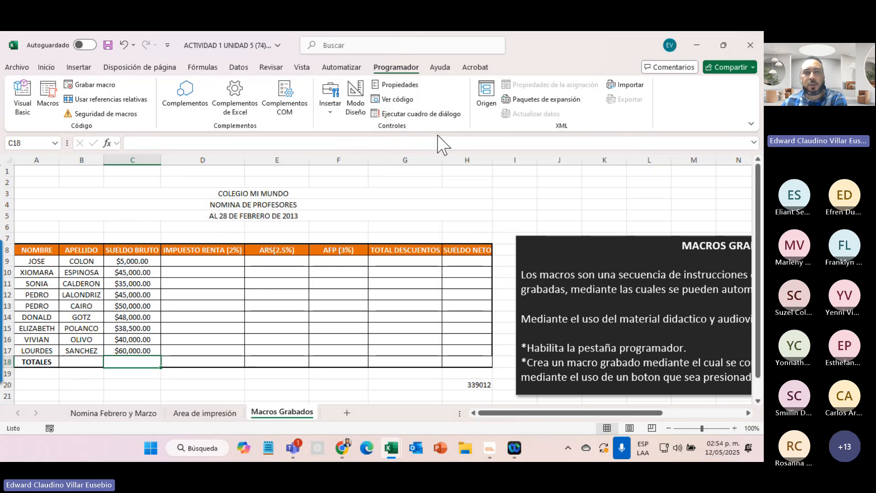
{"action": "left_click", "coordinate": [329, 112]}
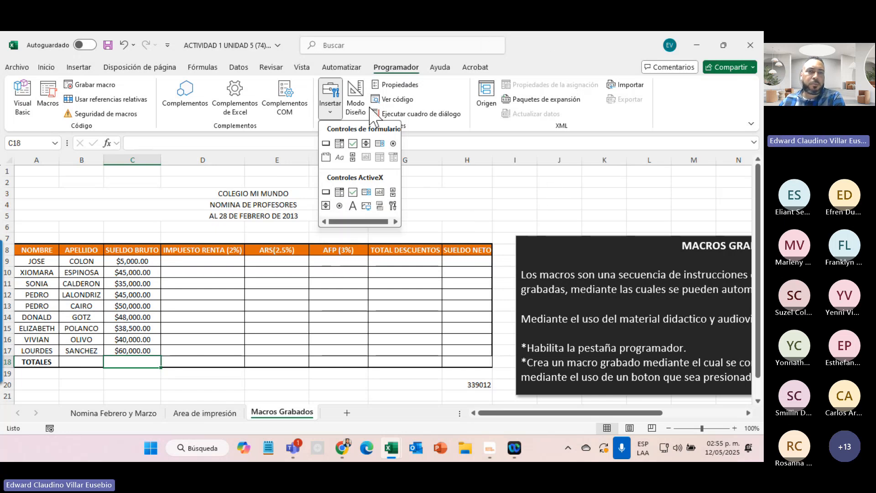
{"action": "left_click", "coordinate": [326, 144]}
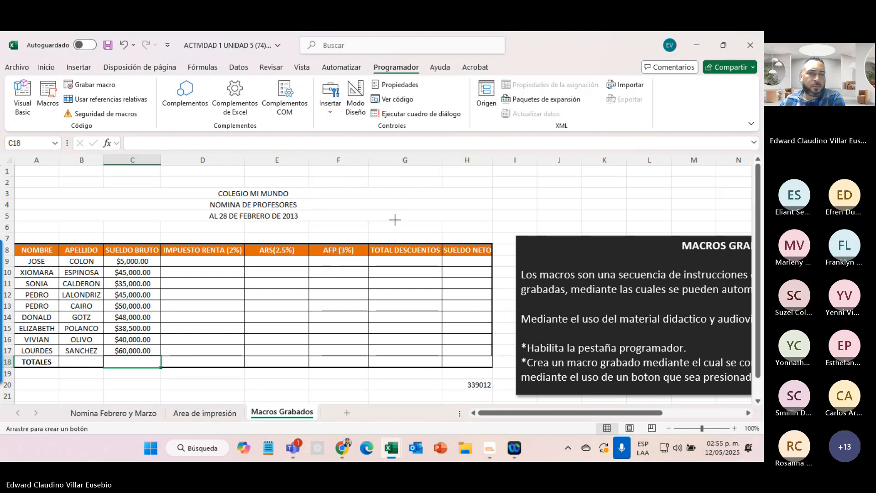
{"action": "left_click_drag", "start_coordinate": [393, 220], "coordinate": [473, 221]}
{"action": "left_click", "coordinate": [631, 301]}
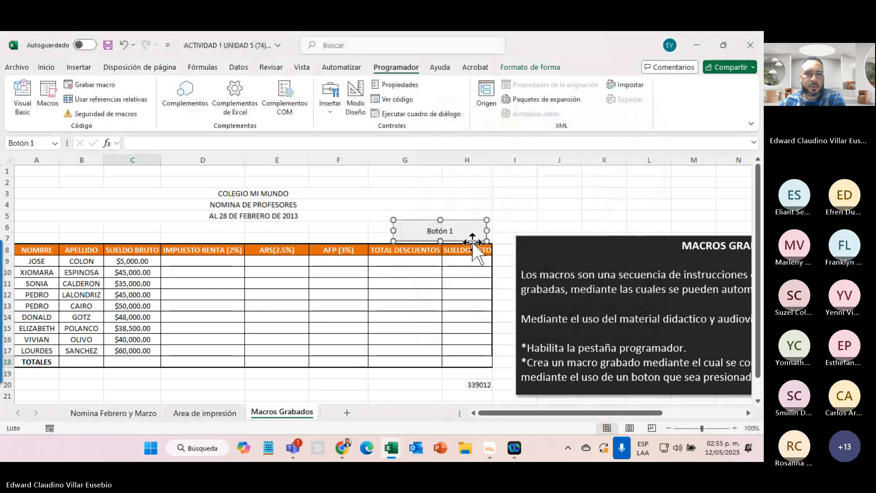
{"action": "key", "text": "Delete"}
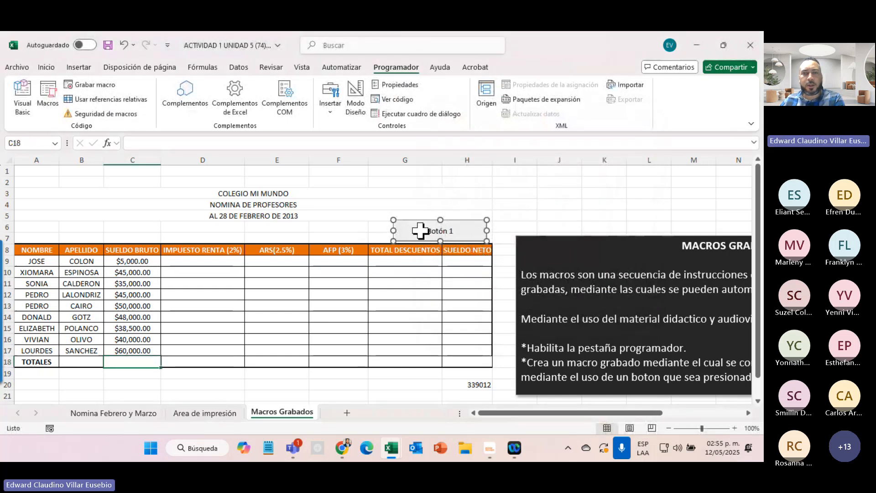
- Draw a form-control button above the TOTAL DESCUENTOS and SUELDO NETO headers and assign the Calculo_de_Nomina_CLARO macro to it
{"action": "left_click", "coordinate": [330, 109]}
{"action": "left_click", "coordinate": [325, 143]}
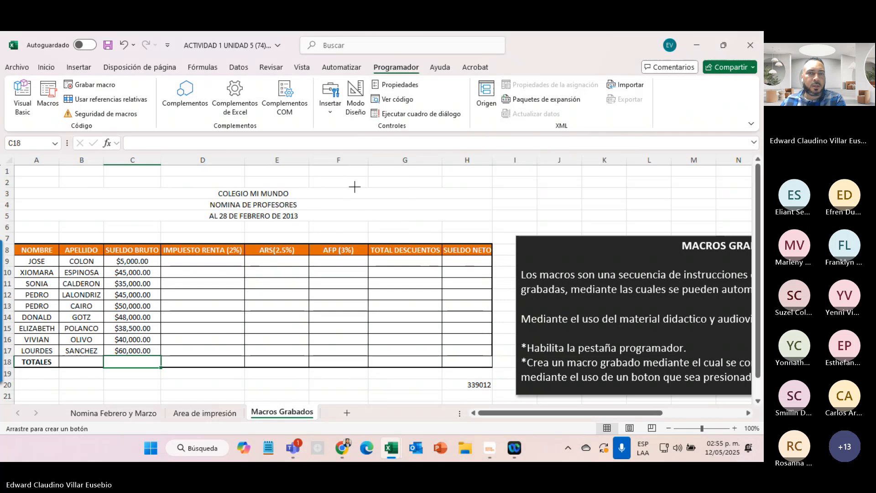
{"action": "left_click_drag", "start_coordinate": [369, 222], "coordinate": [492, 242]}
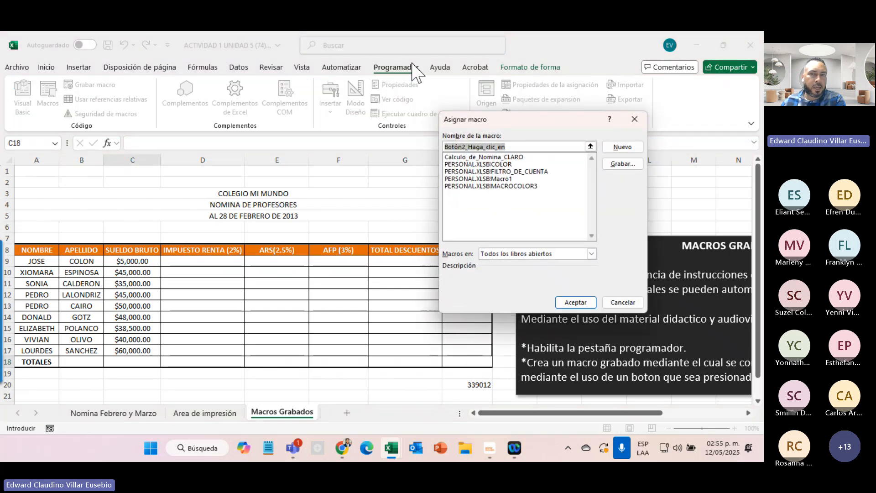
{"action": "left_click", "coordinate": [482, 157]}
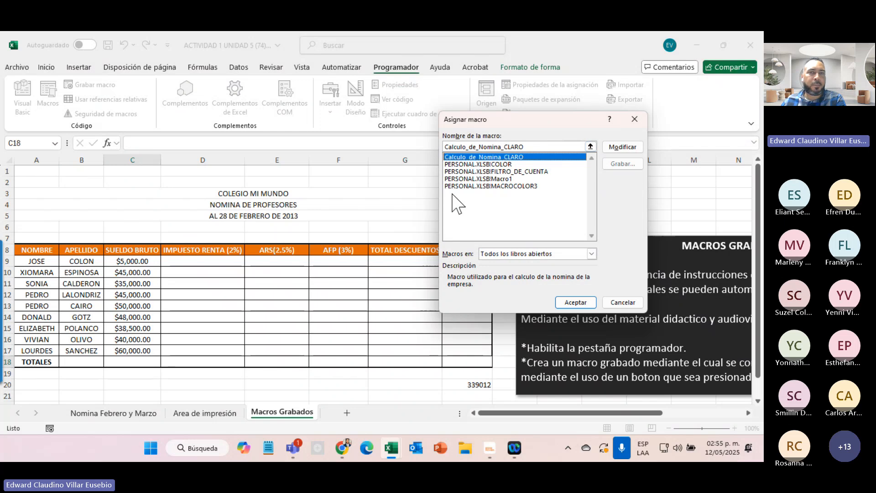
{"action": "left_click", "coordinate": [575, 303]}
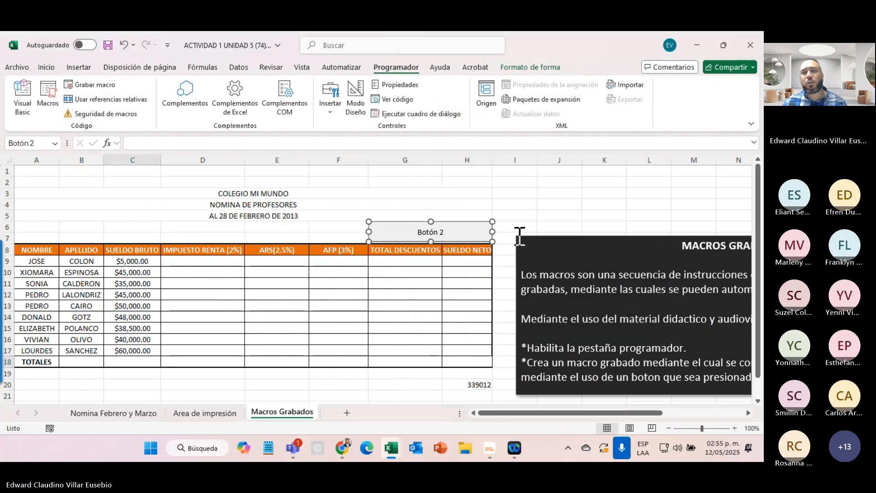
- Relabel the macro button above the TOTAL DESCUENTOS and SUELDO NETO headers as CALCULAR NOMINA
{"action": "left_click", "coordinate": [420, 234]}
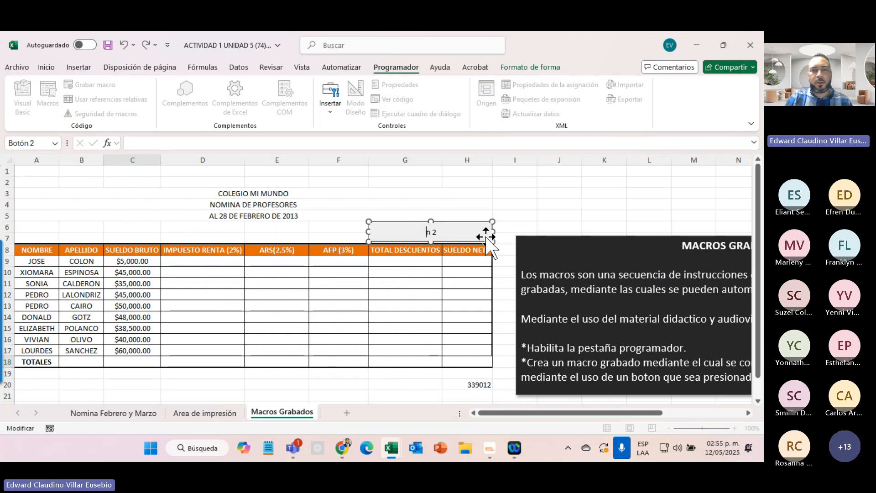
{"action": "type", "text": "C"}
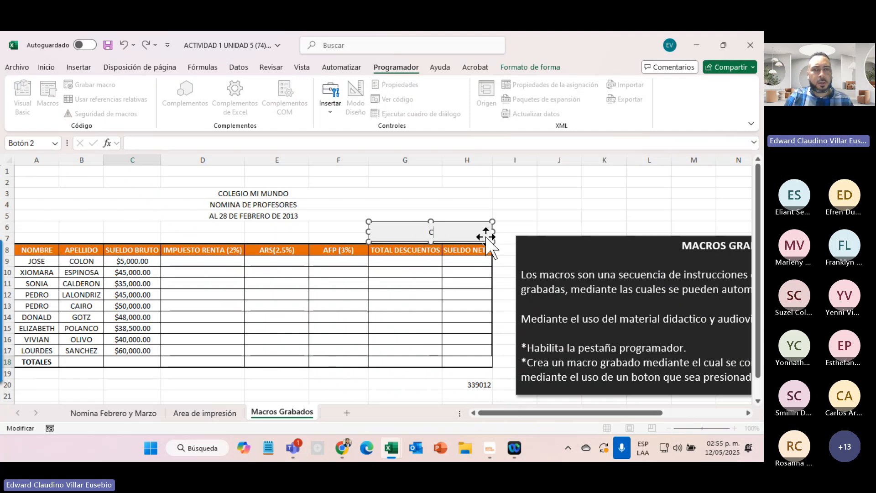
{"action": "type", "text": "AL"}
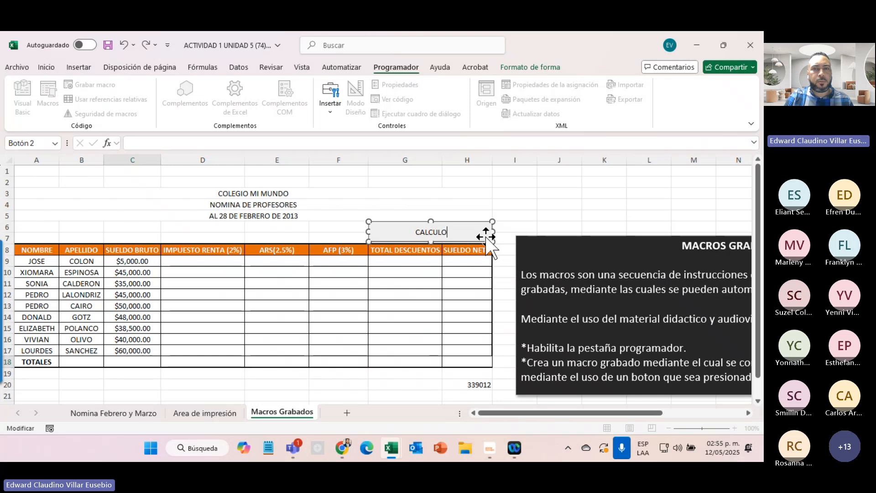
{"action": "type", "text": "CULO"}
{"action": "key", "text": "BackSpace"}
{"action": "type", "text": "AR NO"}
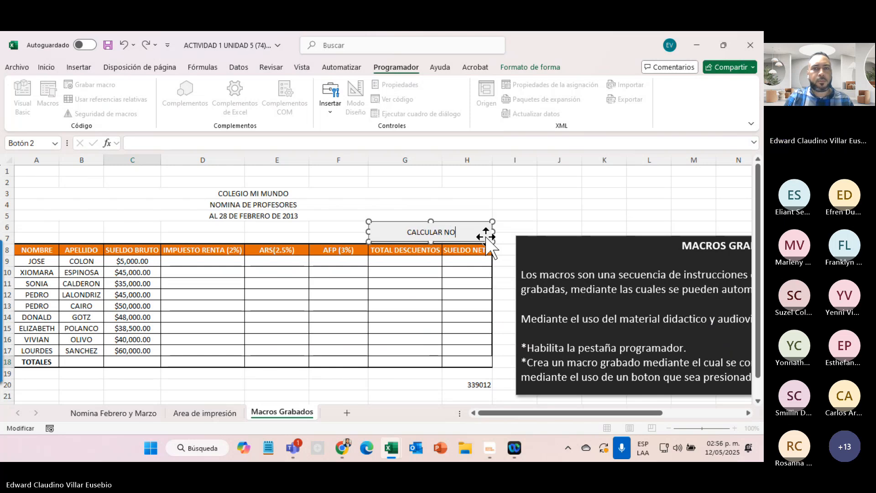
{"action": "type", "text": "MINA"}
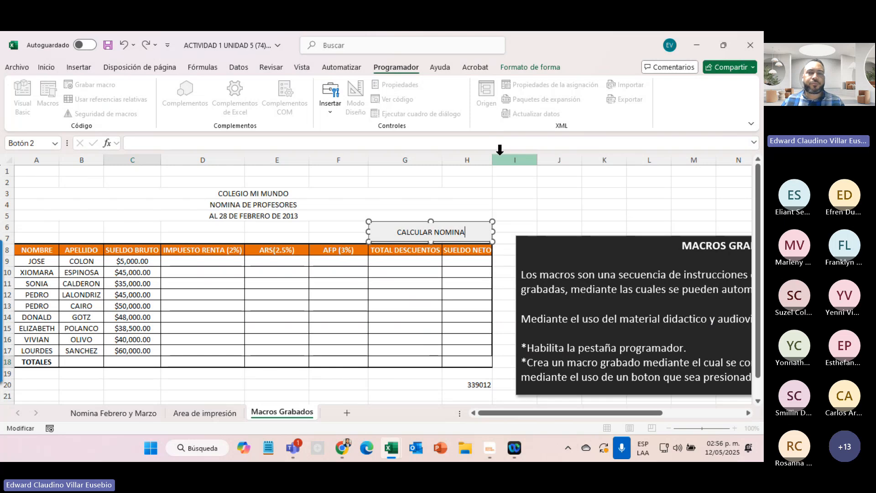
{"action": "left_click", "coordinate": [562, 192]}
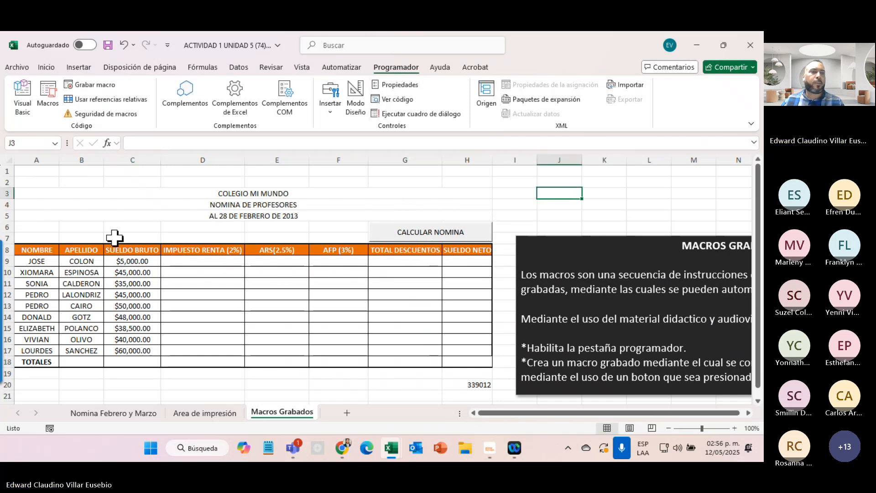
- Set the gross salary in C9 to 50000 and run the payroll macro with the CALCULAR NOMINA button
{"action": "left_click", "coordinate": [121, 263]}
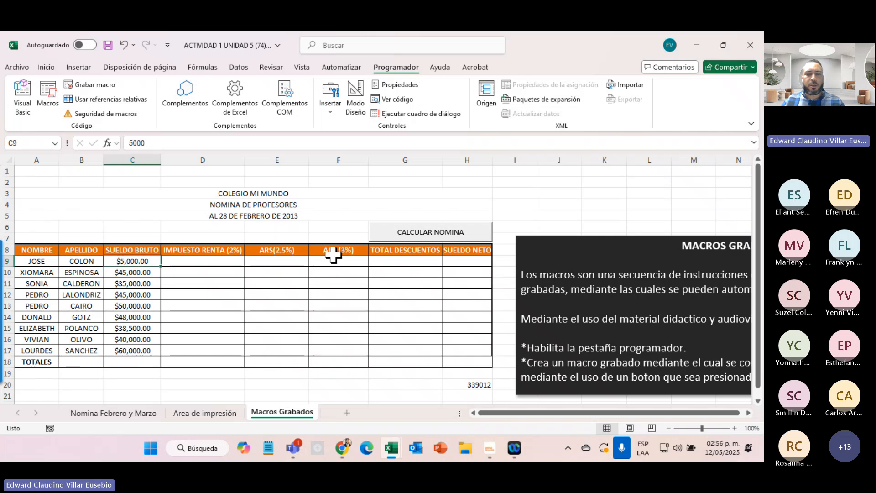
{"action": "type", "text": "50"}
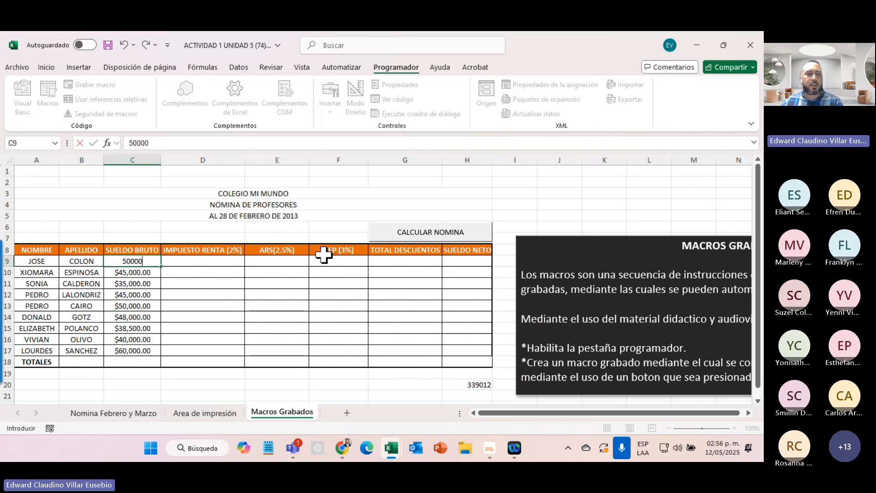
{"action": "key", "text": "Return"}
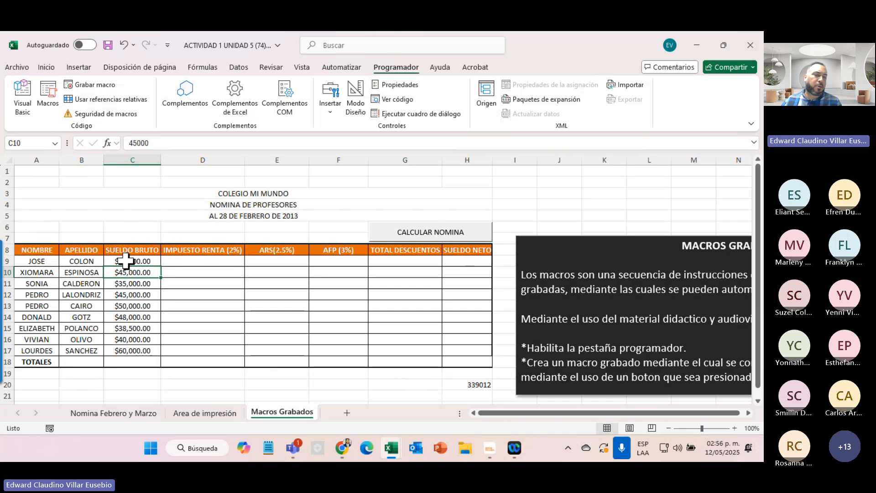
{"action": "left_click", "coordinate": [443, 234]}
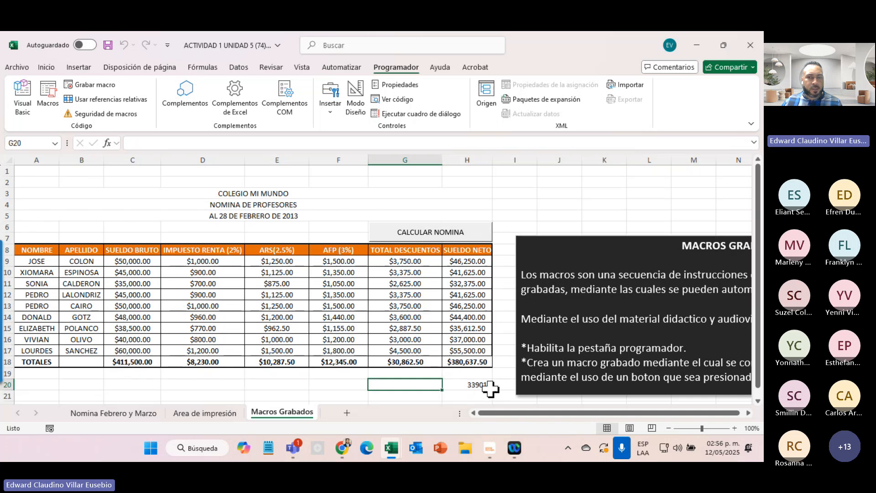
{"action": "left_click", "coordinate": [477, 385]}
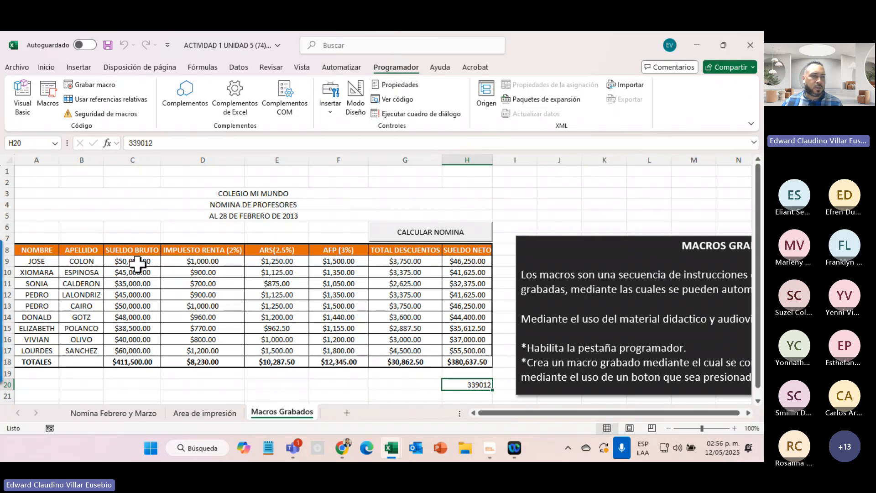
{"action": "left_click", "coordinate": [441, 242]}
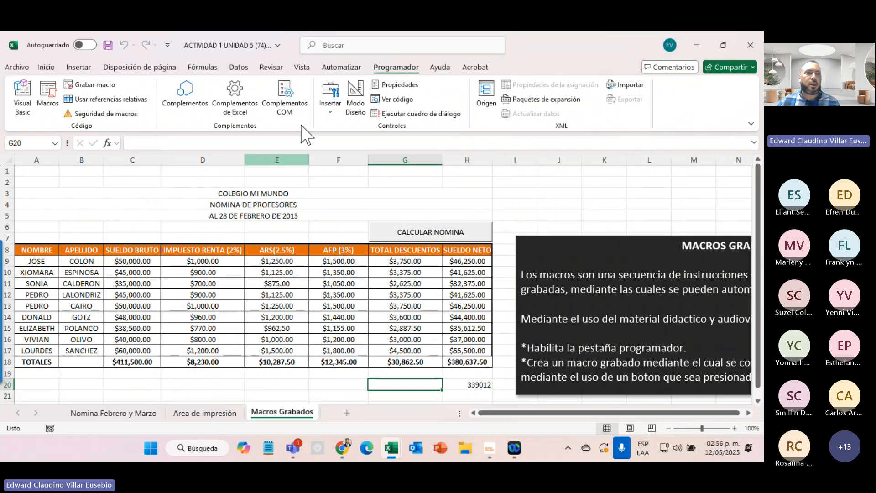
- Set up a new recorded macro named LIMPIAR_CELDAS with shortcut Ctrl+Shift+E and the description MACRO UTILIZADO PARA LIMPIAR CELDAS
{"action": "left_click", "coordinate": [91, 84]}
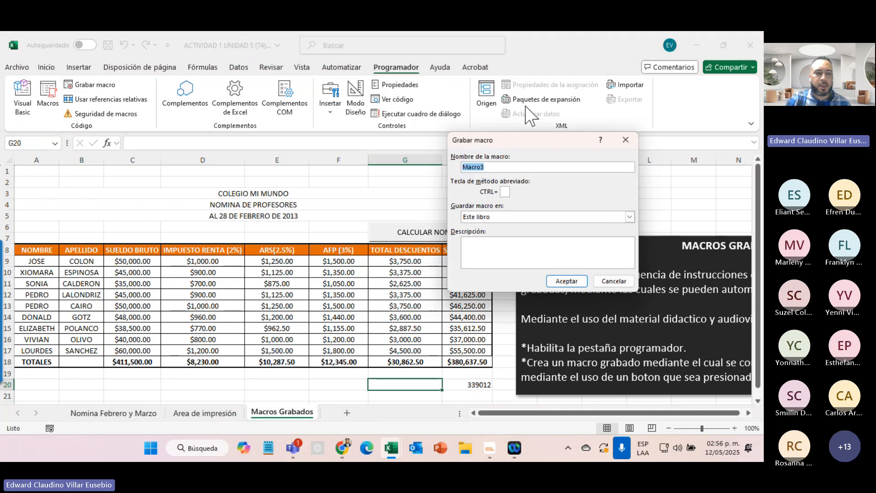
{"action": "type", "text": "LIMPIAR_CELDAS"}
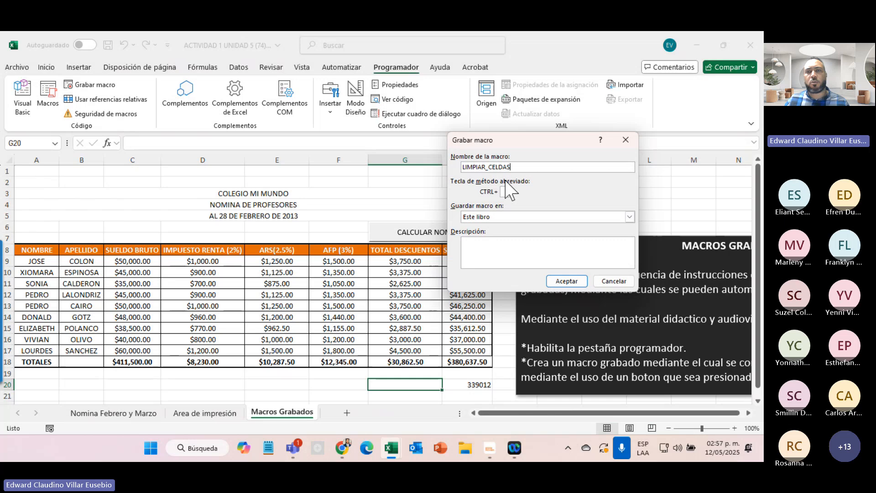
{"action": "left_click", "coordinate": [505, 192]}
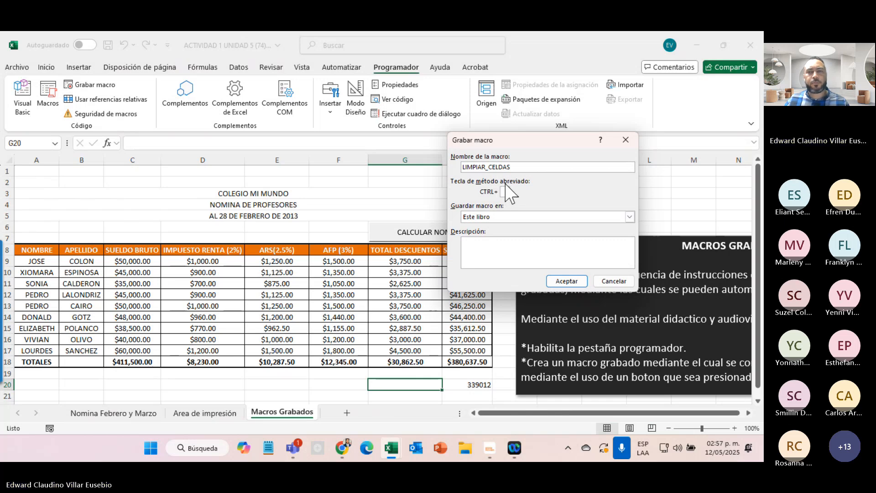
{"action": "key", "text": "shift+e"}
{"action": "left_click", "coordinate": [503, 253]}
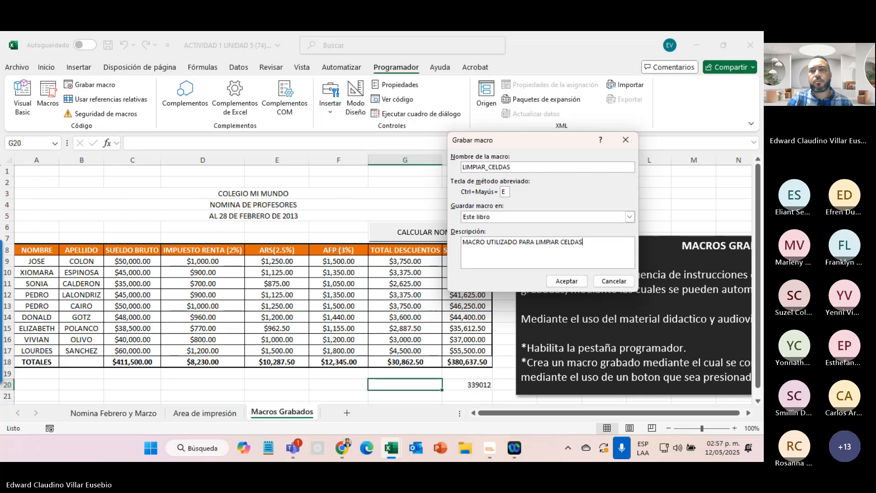
{"action": "left_click", "coordinate": [564, 280]}
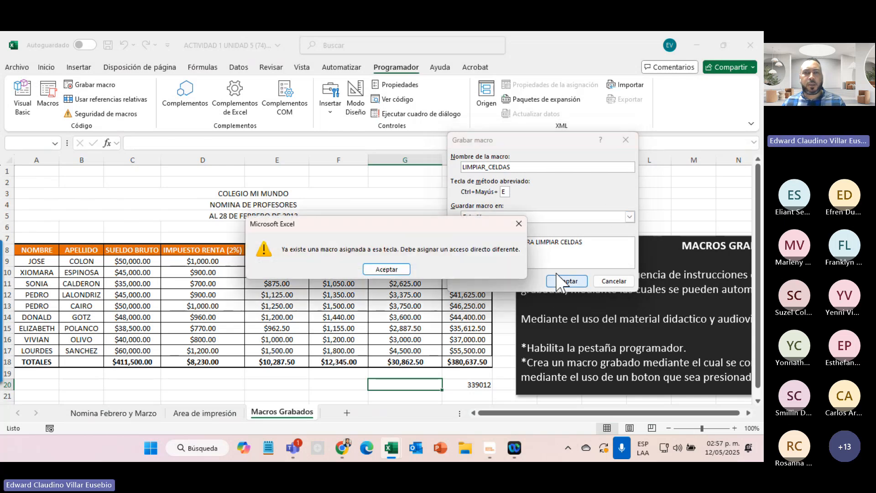
- Replace the LIMPIAR_CELDAS macro's shortcut, trying Ctrl+E before settling on Ctrl+U, and start recording
{"action": "left_click", "coordinate": [393, 271]}
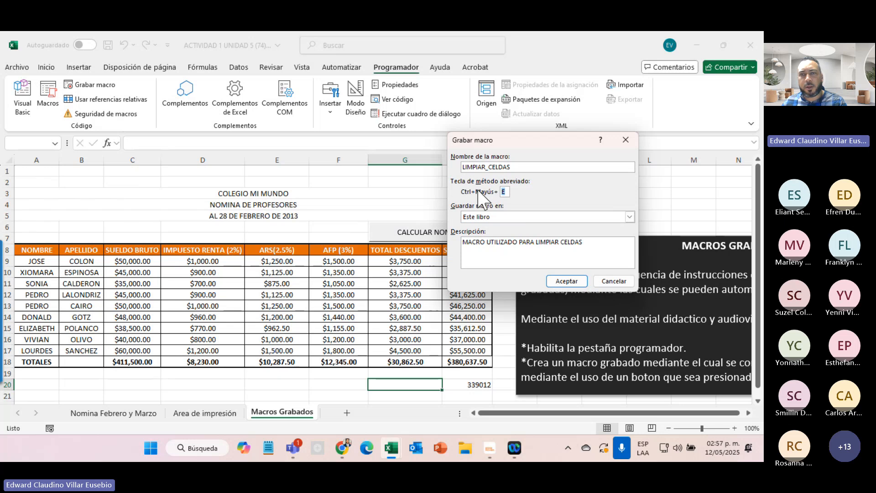
{"action": "key", "text": "BackSpace"}
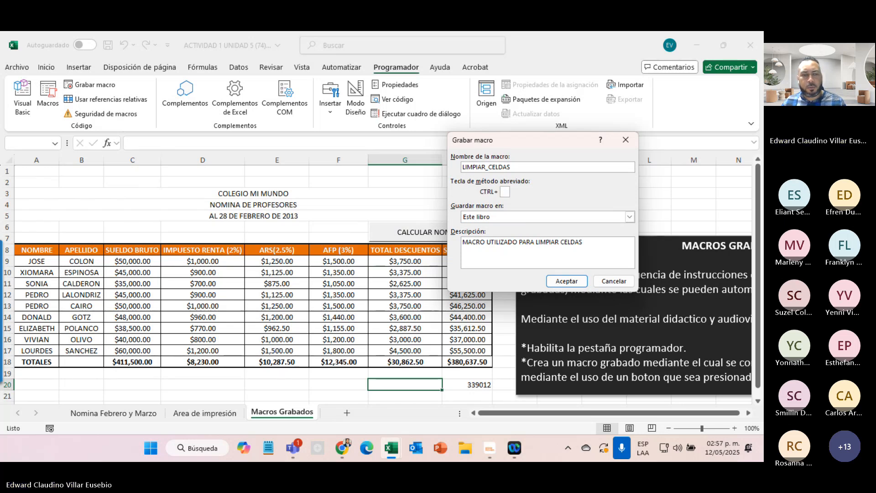
{"action": "type", "text": "e"}
{"action": "left_click", "coordinate": [567, 281]}
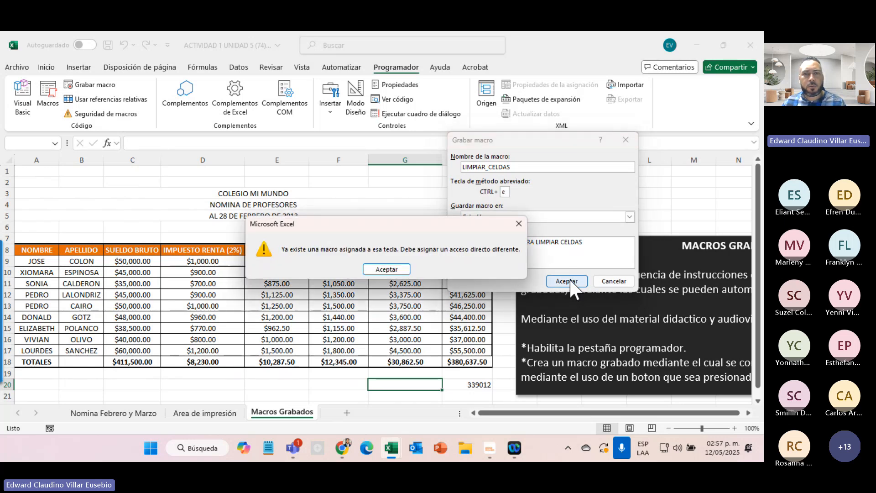
{"action": "left_click", "coordinate": [383, 269]}
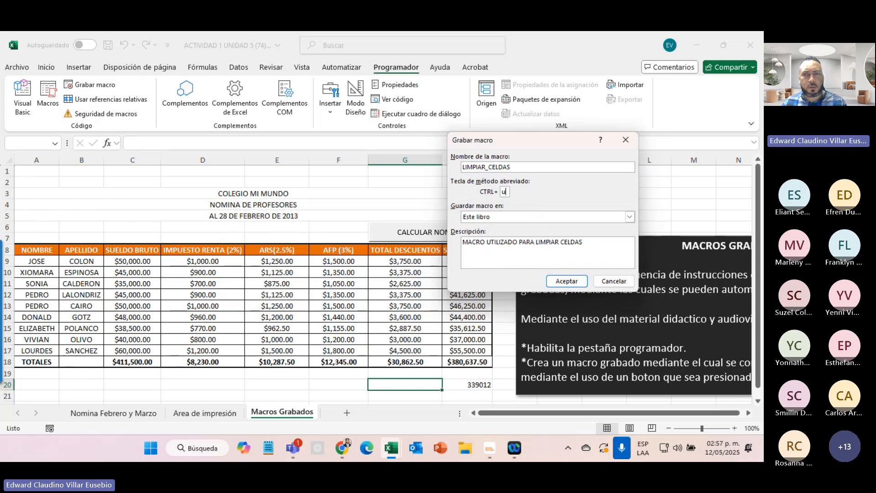
{"action": "left_click", "coordinate": [566, 280]}
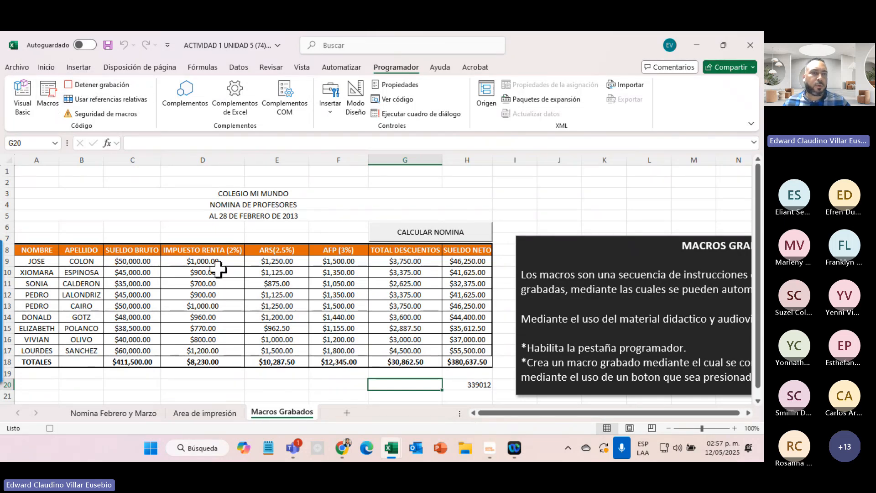
- Clear D9:H18 and the SUELDO BRUTO total in C18 while recording, and stop the macro recording
{"action": "left_click", "coordinate": [194, 262]}
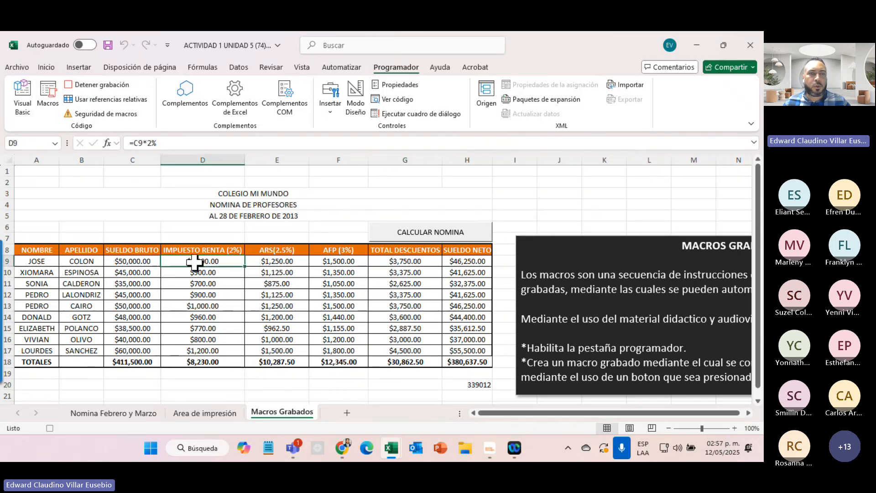
{"action": "left_click_drag", "start_coordinate": [194, 262], "coordinate": [456, 360]}
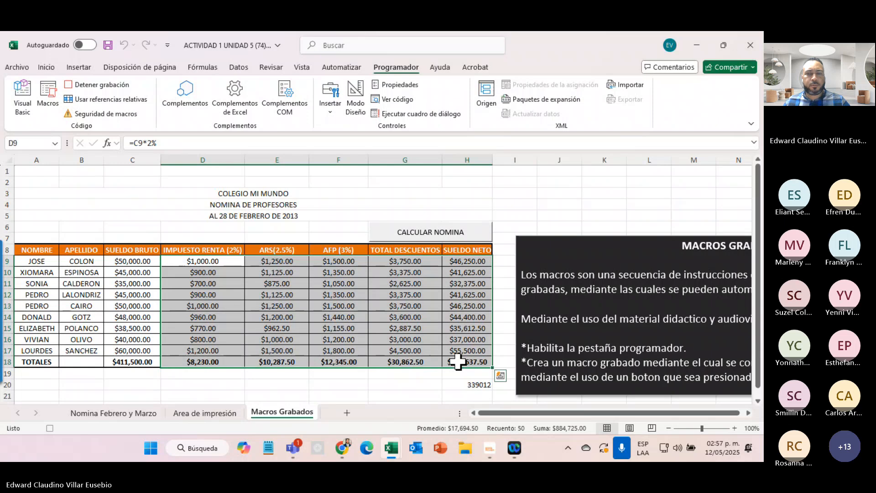
{"action": "key", "text": "Delete"}
{"action": "left_click", "coordinate": [133, 361]}
{"action": "key", "text": "Delete"}
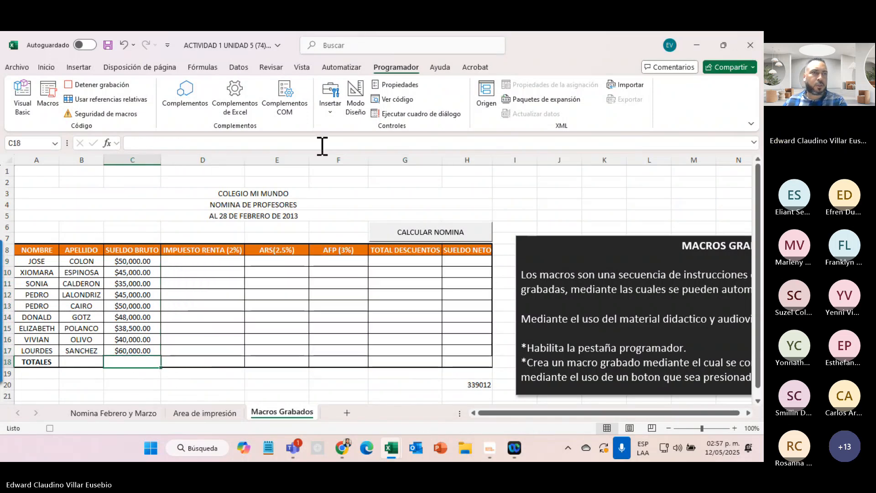
{"action": "left_click", "coordinate": [98, 85]}
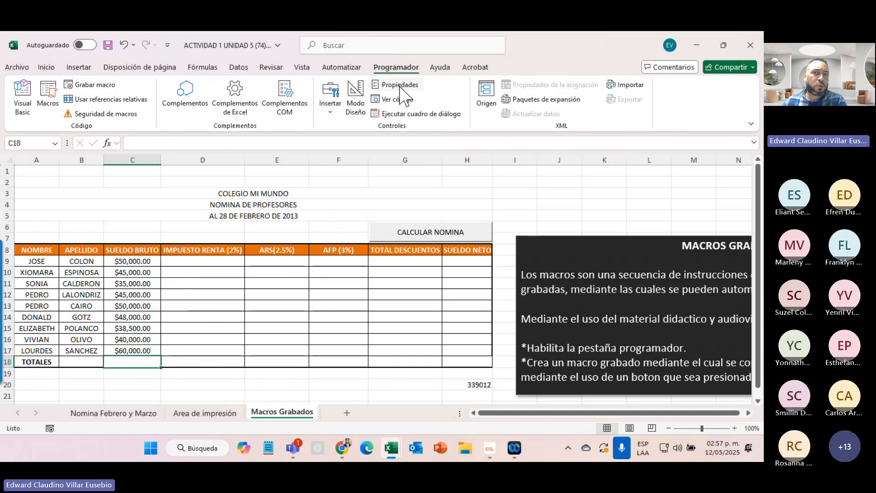
- Draw a form-control button above the ARS and AFP headers and assign the LIMPIAR_CELDAS macro to it
{"action": "left_click", "coordinate": [329, 103]}
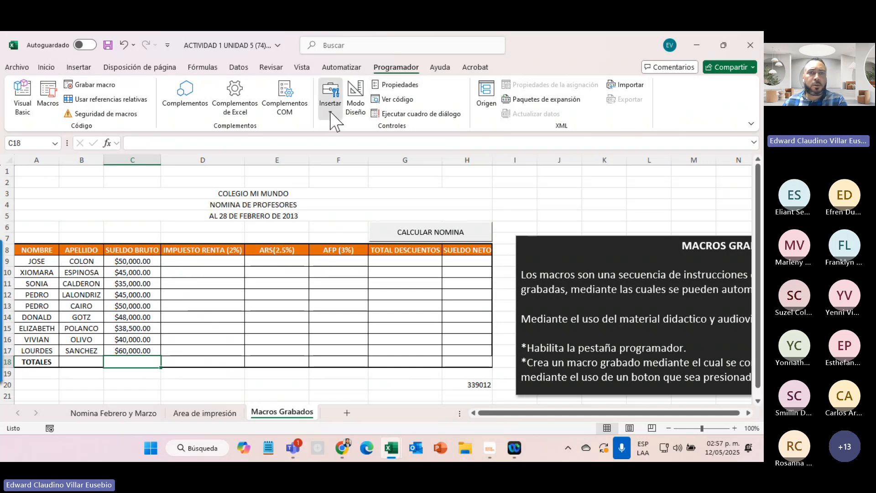
{"action": "left_click", "coordinate": [335, 142]}
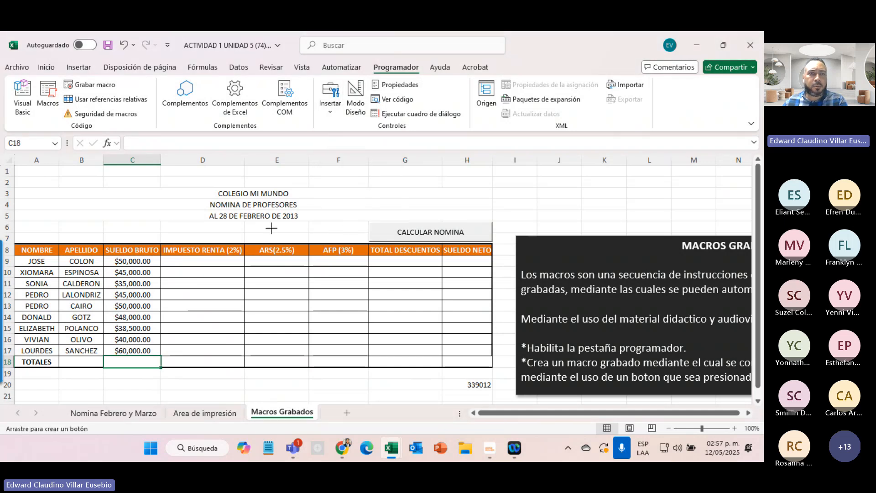
{"action": "left_click_drag", "start_coordinate": [261, 221], "coordinate": [367, 242]}
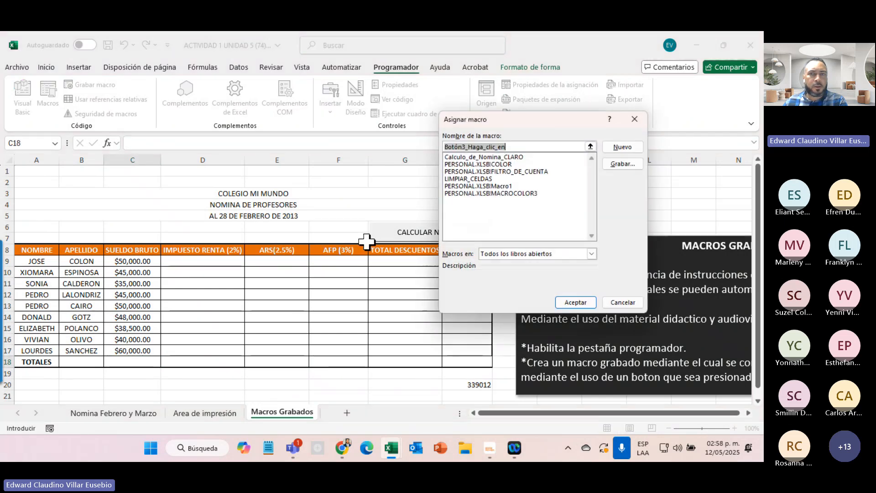
{"action": "left_click", "coordinate": [473, 179]}
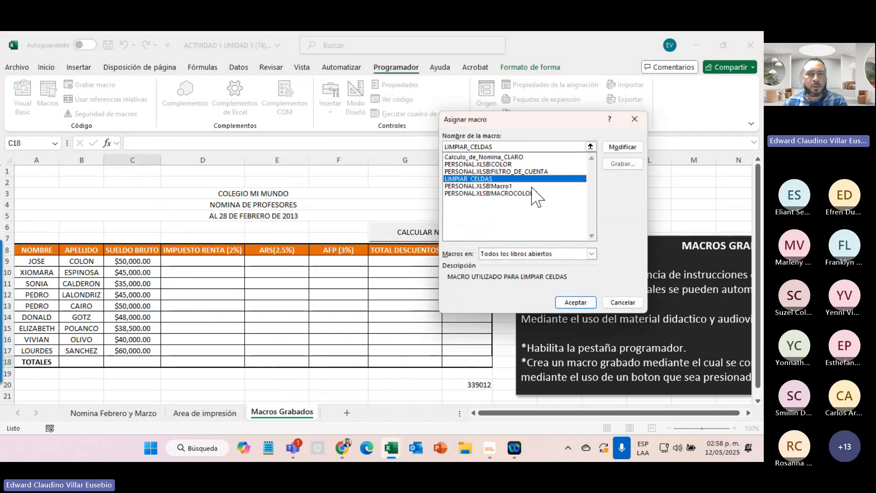
{"action": "left_click", "coordinate": [575, 302]}
- Replace the new button's default caption with BORRAR DATOS
{"action": "left_click", "coordinate": [305, 231]}
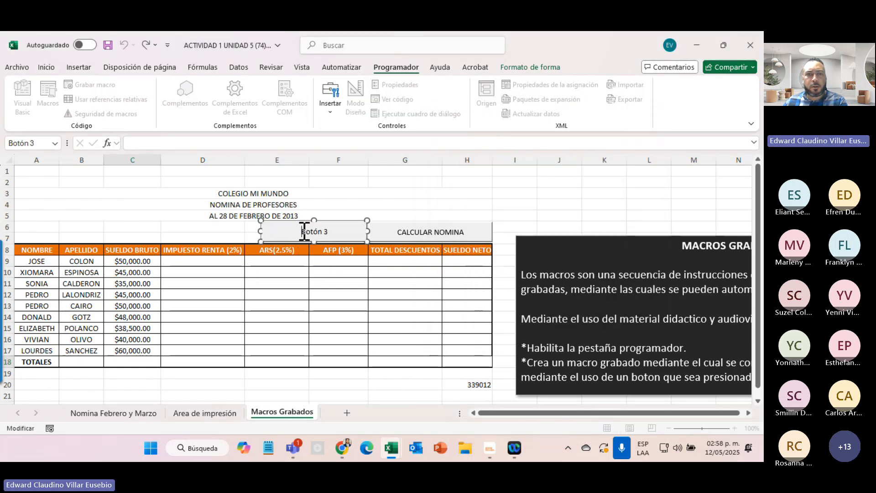
{"action": "key", "text": "Delete"}
{"action": "key", "text": "Delete"}
{"action": "key", "text": "Delete"}
{"action": "key", "text": "Delete"}
{"action": "key", "text": "Delete"}
{"action": "key", "text": "Delete"}
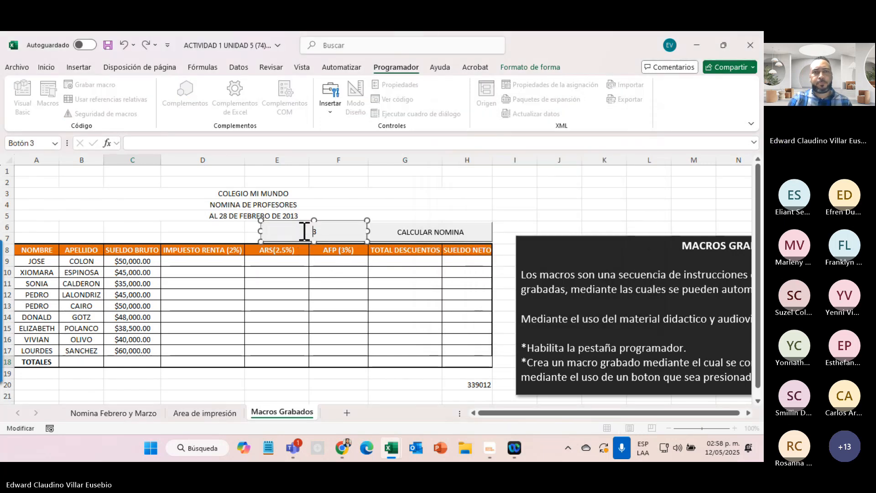
{"action": "type", "text": "Li"}
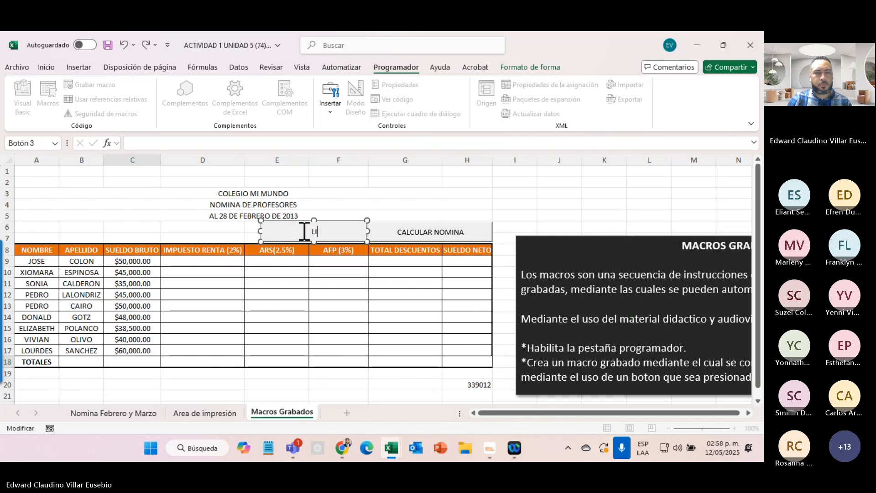
{"action": "type", "text": "LIMPI"}
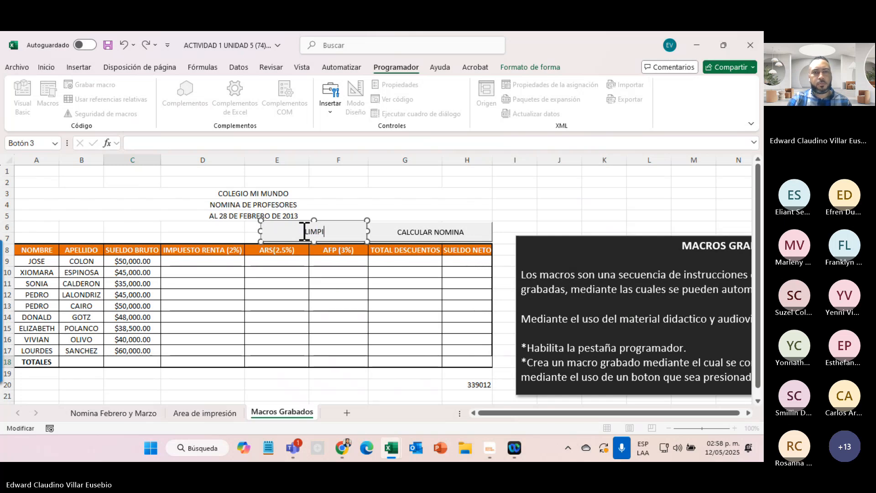
{"action": "type", "text": "BO"}
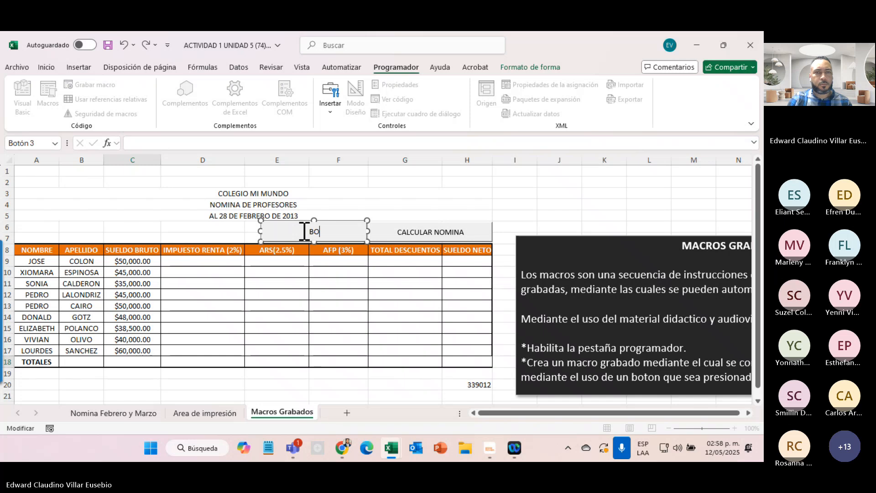
{"action": "type", "text": "RRAR DA"}
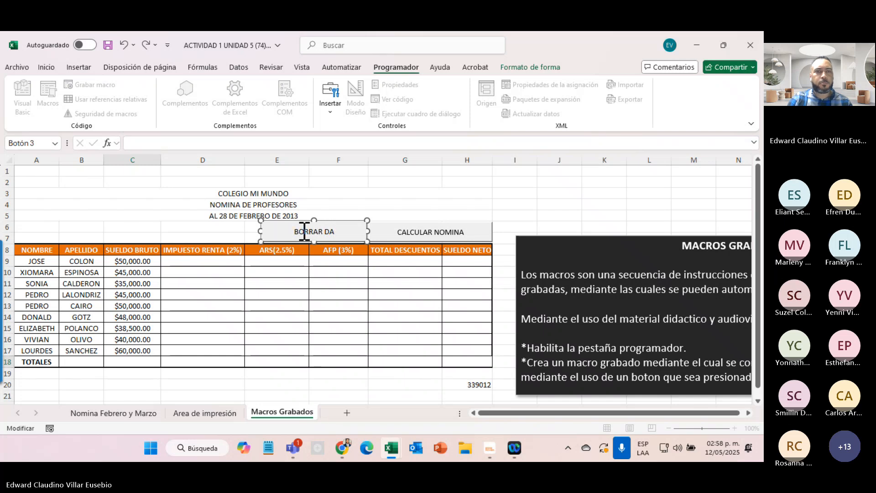
{"action": "type", "text": "TOS"}
{"action": "left_click", "coordinate": [401, 193]}
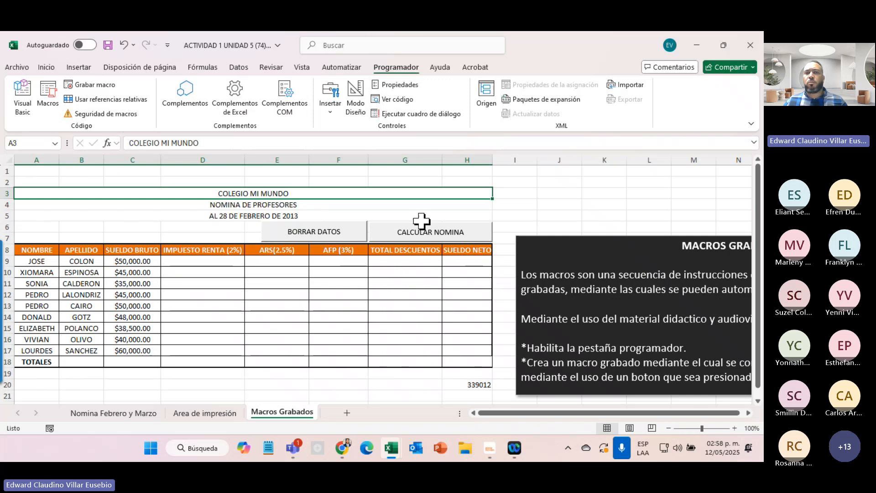
- Test both macro buttons by alternately calculating the payroll and clearing its data, finishing with a payroll calculation
{"action": "left_click", "coordinate": [445, 240]}
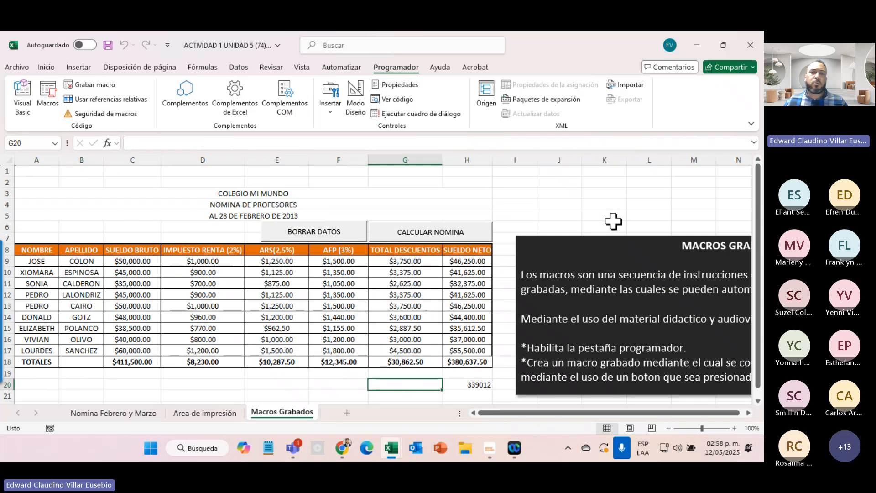
{"action": "left_click", "coordinate": [312, 230]}
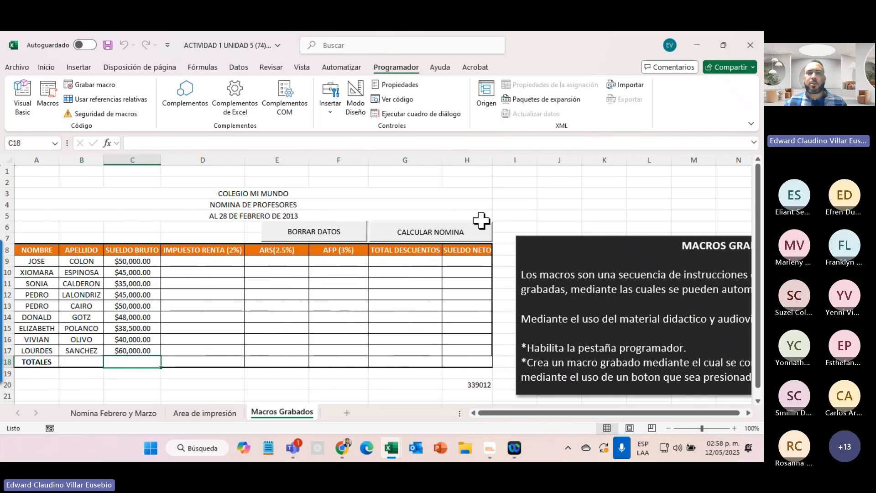
{"action": "left_click", "coordinate": [454, 231]}
{"action": "left_click", "coordinate": [306, 230]}
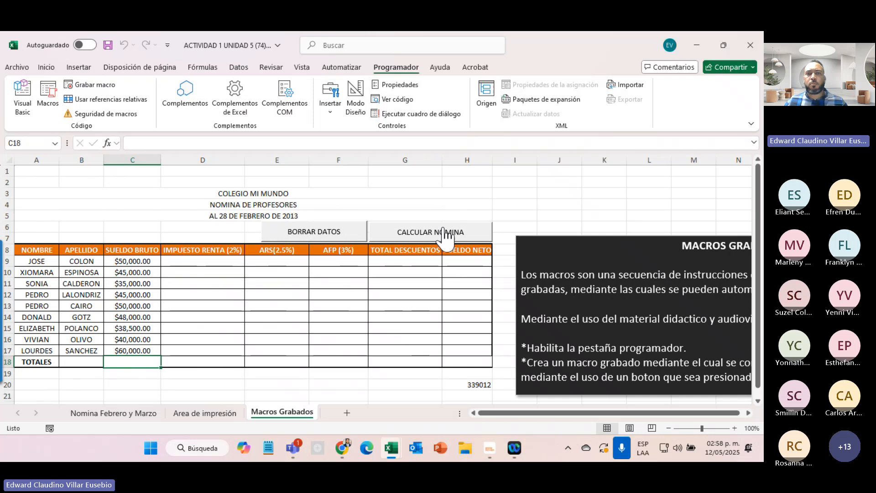
{"action": "left_click", "coordinate": [445, 234]}
{"action": "left_click", "coordinate": [332, 231]}
{"action": "left_click", "coordinate": [390, 237]}
{"action": "left_click", "coordinate": [362, 231]}
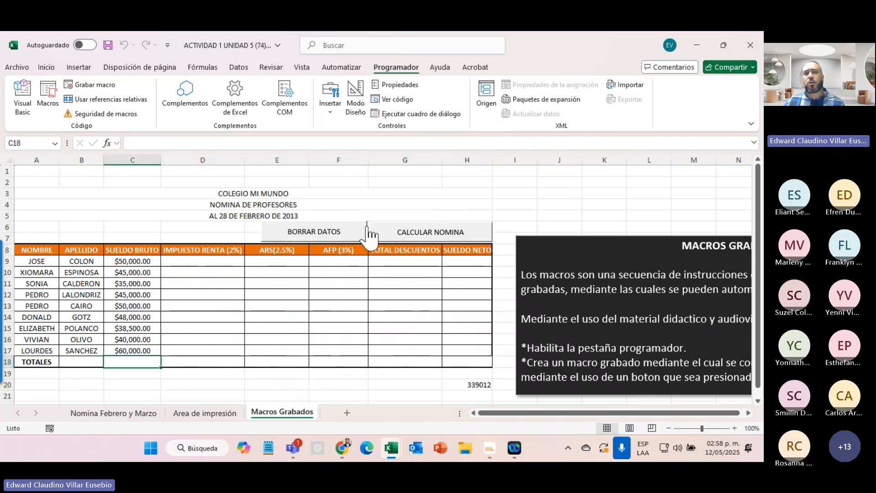
{"action": "left_click", "coordinate": [382, 232]}
{"action": "left_click", "coordinate": [327, 237]}
{"action": "left_click", "coordinate": [390, 233]}
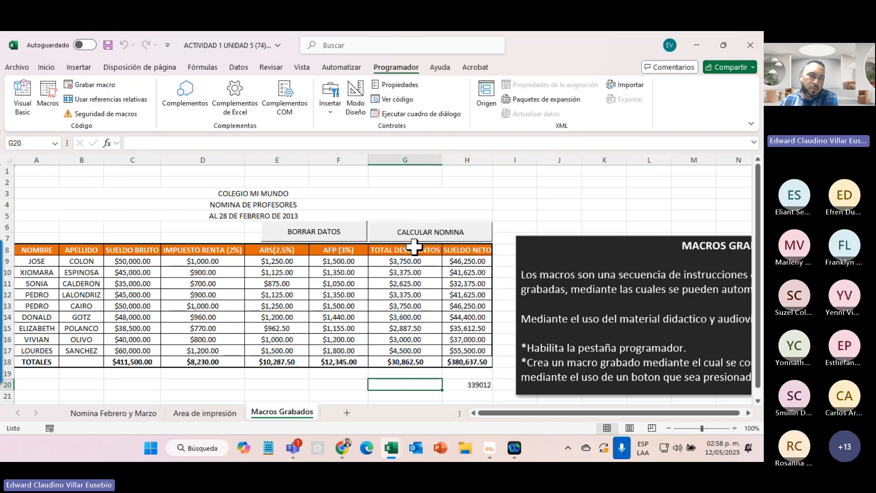
- Save the workbook in Descargas as a macro-enabled Excel workbook (*.xlsm), keeping the name ACTIVIDAD 1 UNIDAD 5 (74)
{"action": "left_click", "coordinate": [17, 67]}
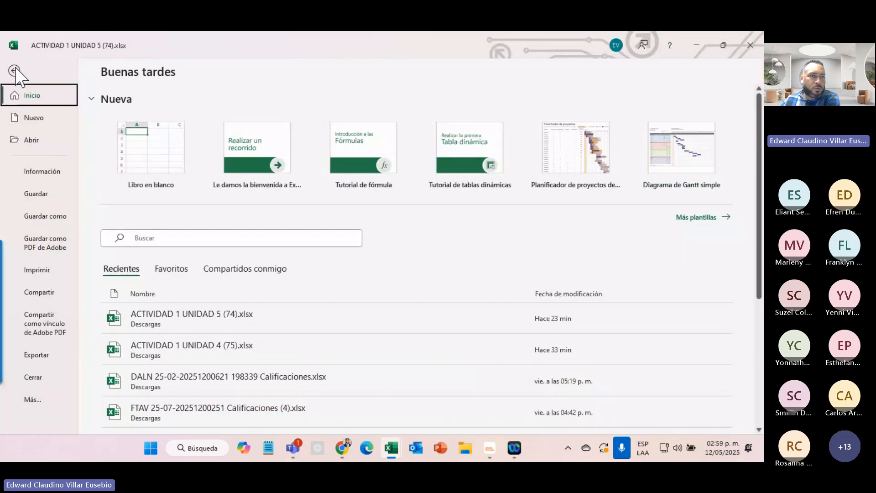
{"action": "left_click", "coordinate": [51, 216]}
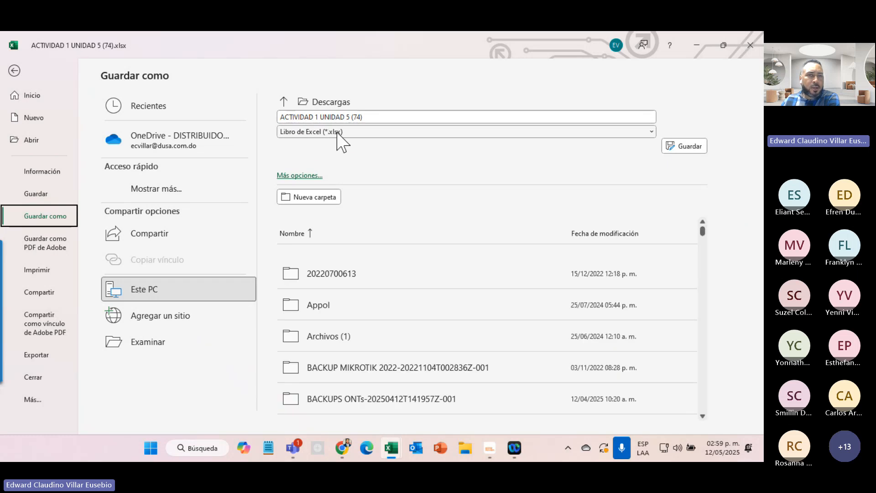
{"action": "left_click", "coordinate": [359, 132]}
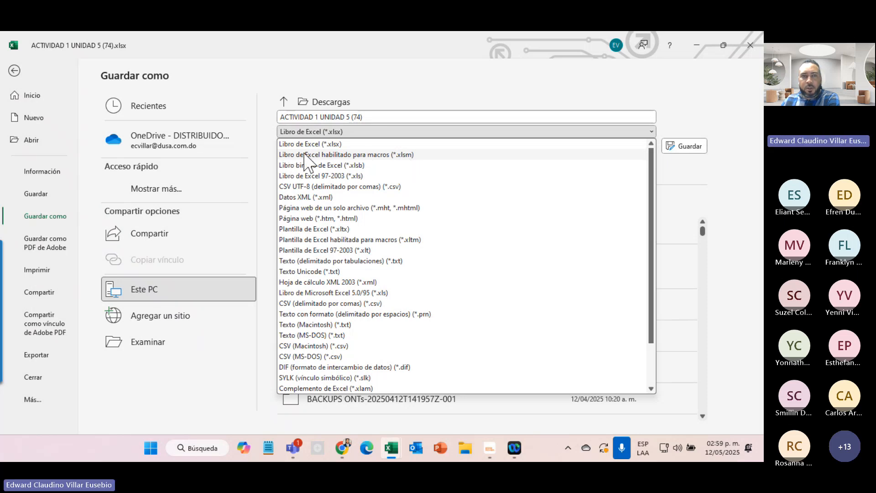
{"action": "left_click", "coordinate": [412, 155]}
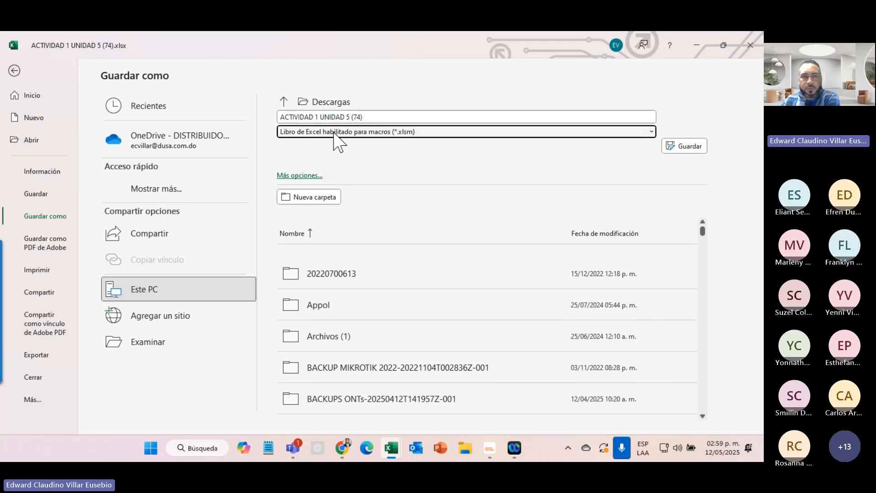
{"action": "left_click", "coordinate": [687, 146]}
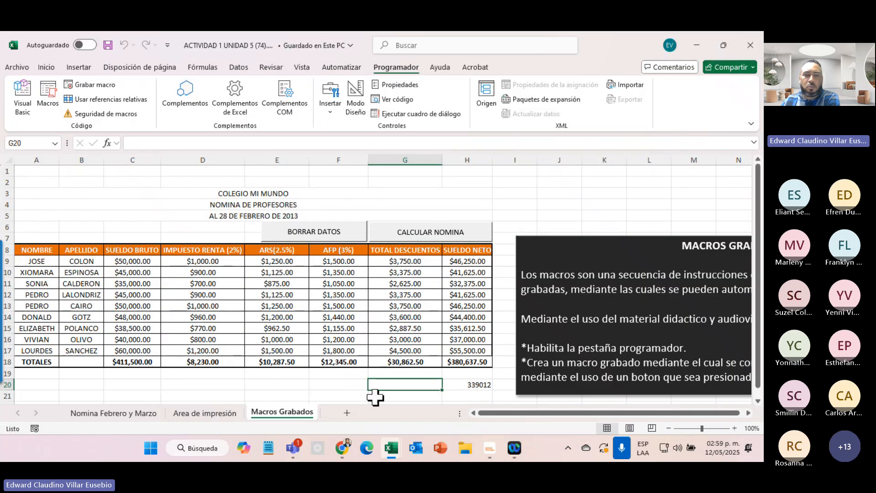
- Check the saved macro-enabled file in the Descargas folder using File Explorer, and close the folder window
{"action": "left_click", "coordinate": [465, 453]}
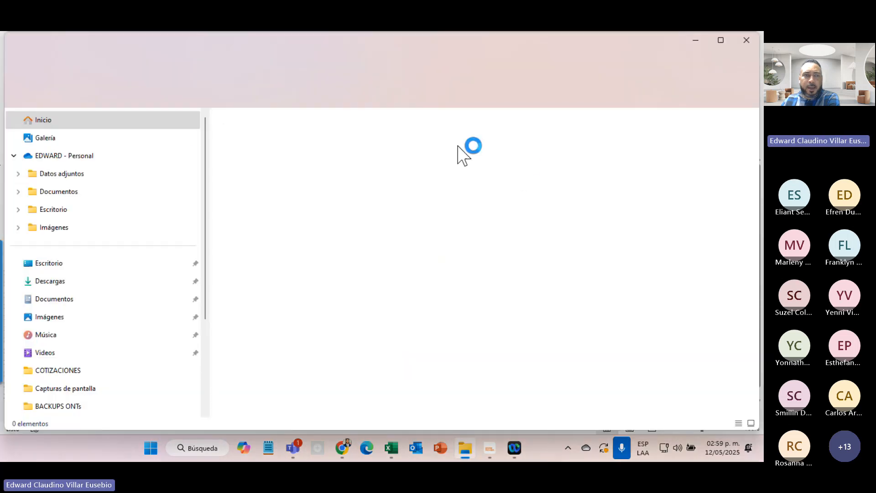
{"action": "left_click", "coordinate": [63, 281]}
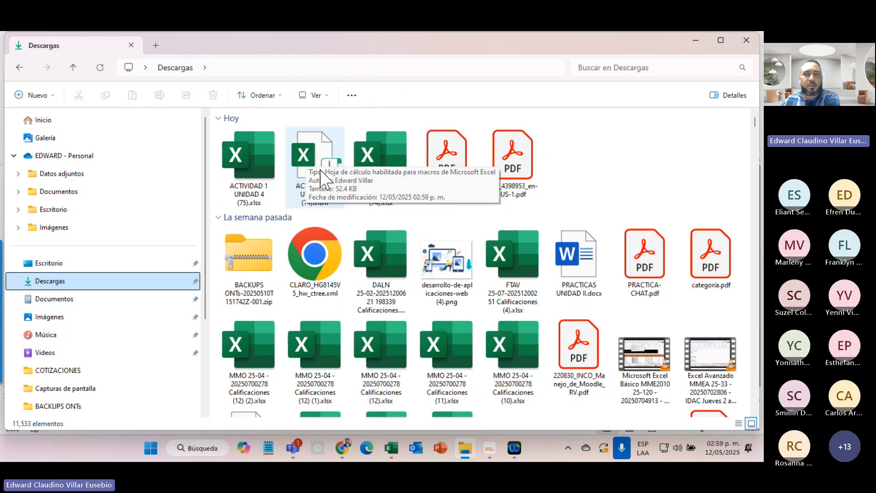
{"action": "left_click", "coordinate": [746, 40]}
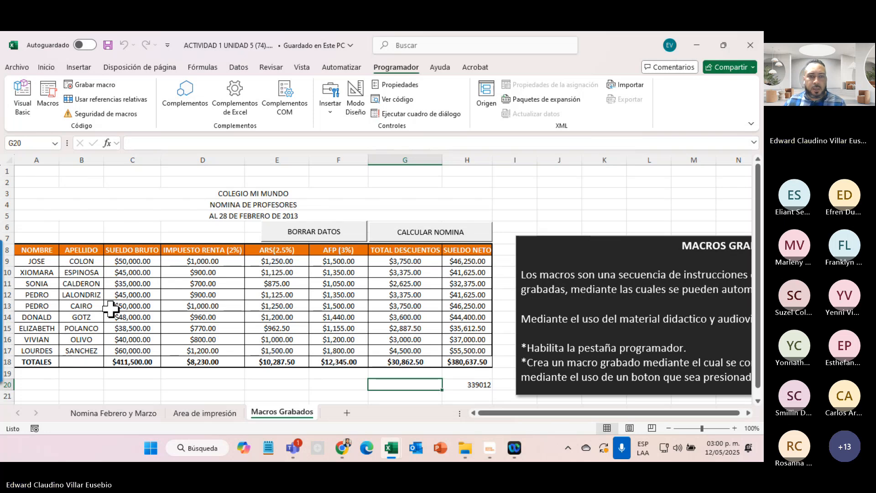
- Switch to the Teams meeting window, turn the camera off, and minimize the window
{"action": "mouse_move", "coordinate": [293, 447]}
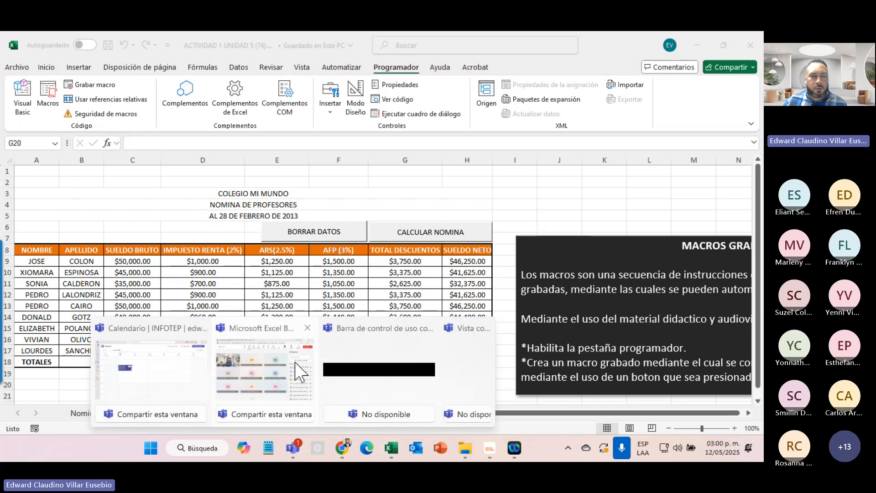
{"action": "left_click", "coordinate": [297, 372]}
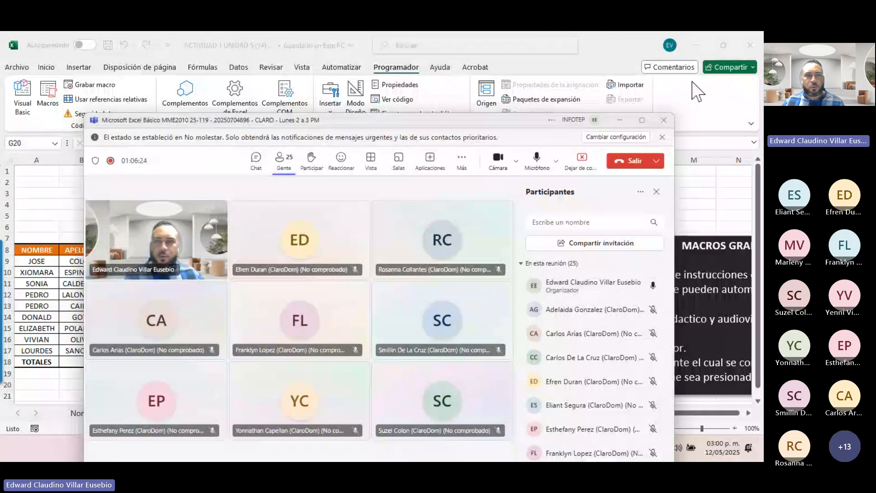
{"action": "left_click", "coordinate": [498, 159]}
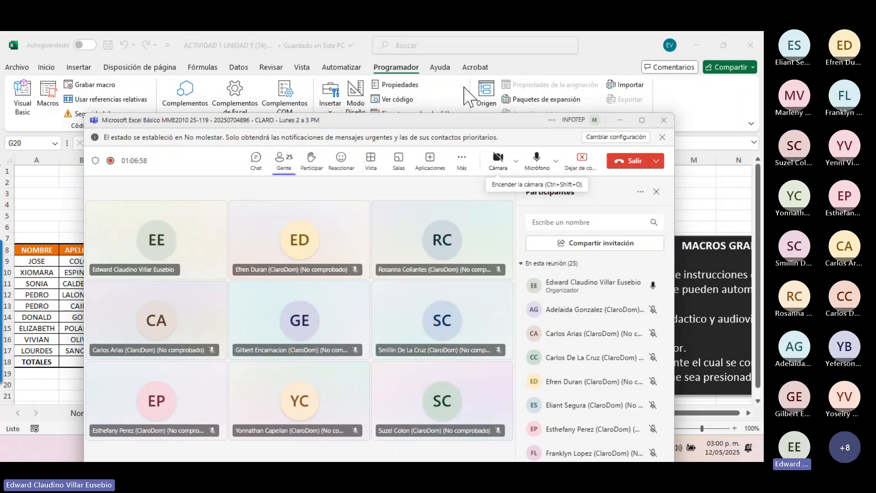
{"action": "left_click", "coordinate": [619, 121]}
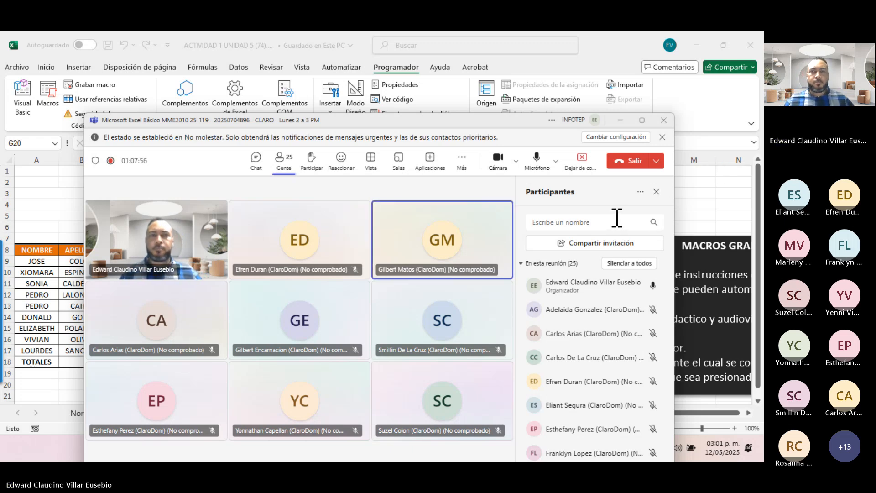
{"action": "left_click", "coordinate": [621, 121]}
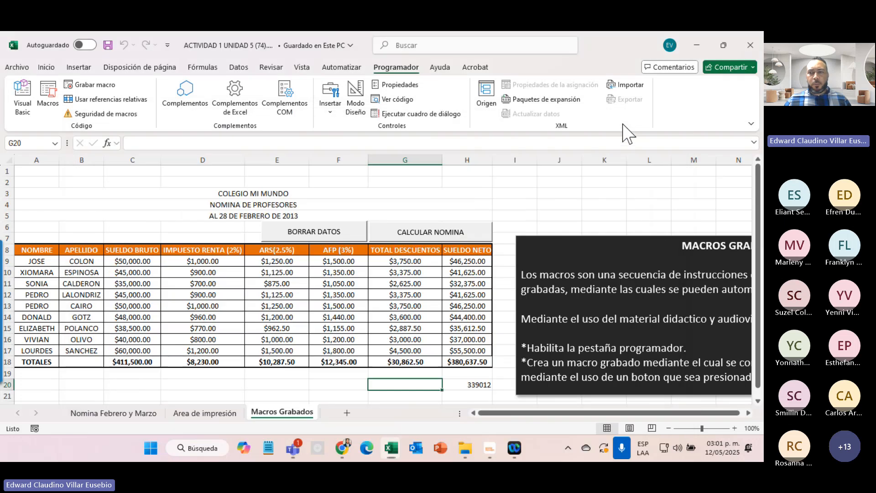
- Look at the May 2025 system calendar and close it
{"action": "left_click", "coordinate": [721, 449]}
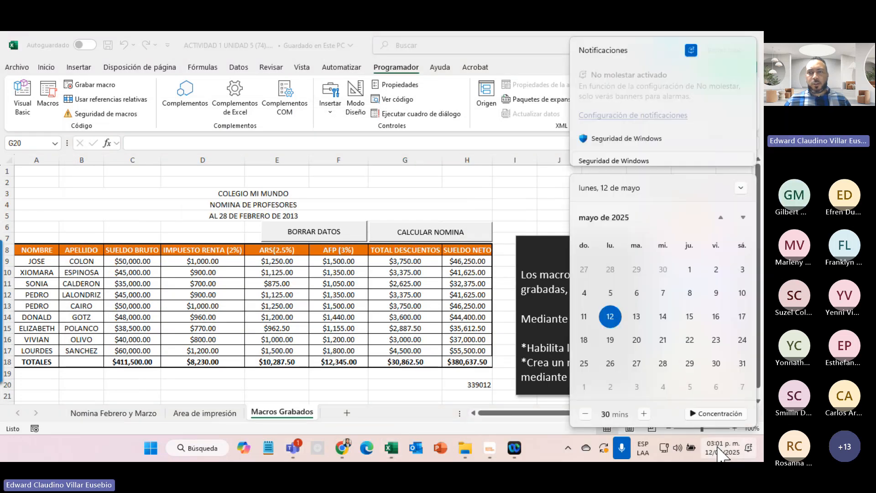
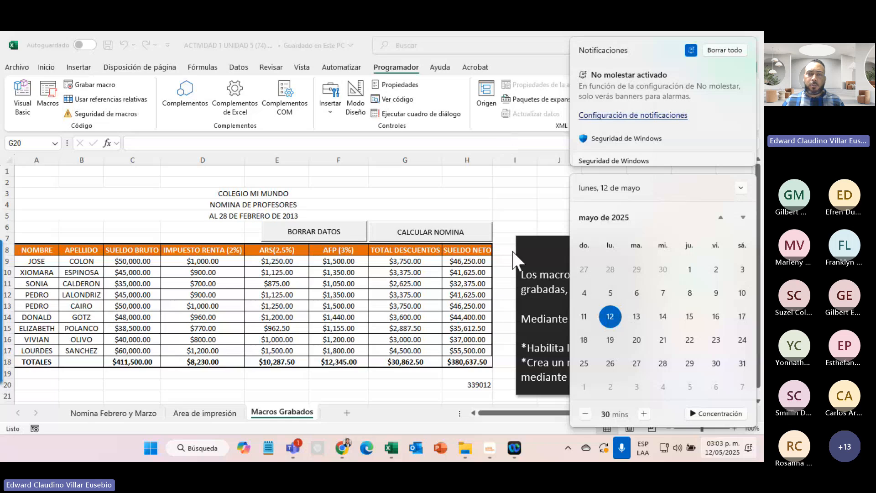
{"action": "left_click", "coordinate": [527, 214]}
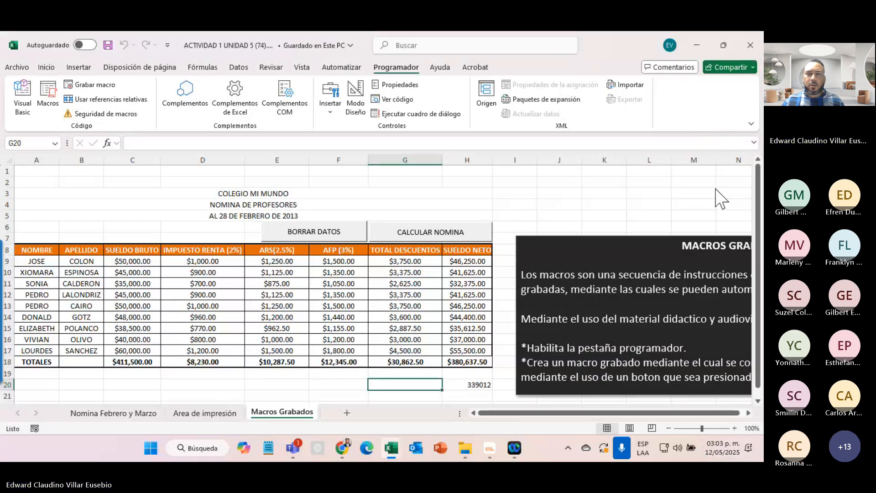
- Switch to the INFOTEP Virtual course page in Chrome and review the contents of the Unidad 3 section, Funciones y Fórmulas
{"action": "key", "text": "alt+Tab"}
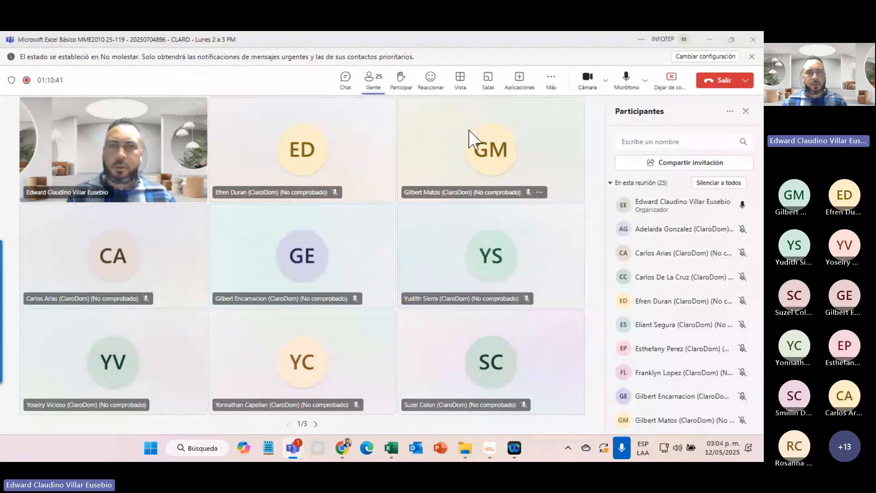
{"action": "left_click", "coordinate": [341, 448]}
{"action": "scroll", "coordinate": [188, 322], "scroll_direction": "up", "scroll_amount": 10}
{"action": "scroll", "coordinate": [232, 302], "scroll_direction": "up", "scroll_amount": 8}
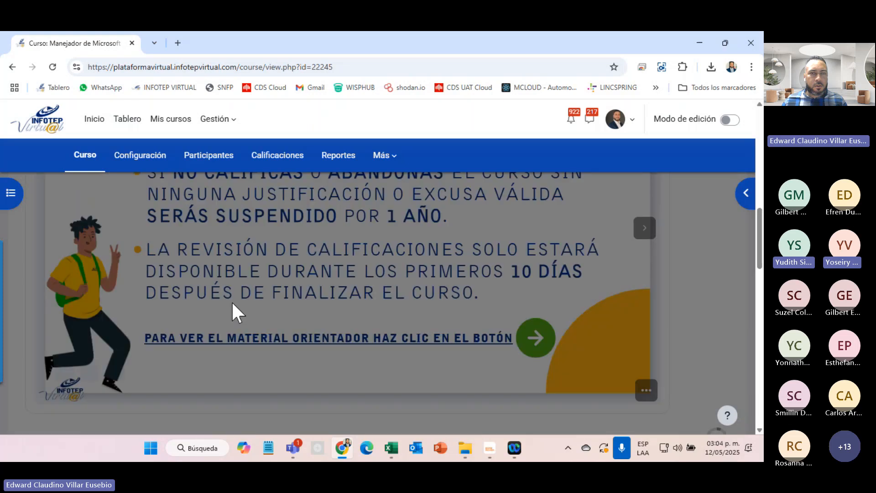
{"action": "scroll", "coordinate": [232, 302], "scroll_direction": "down", "scroll_amount": 6}
{"action": "scroll", "coordinate": [232, 302], "scroll_direction": "up", "scroll_amount": 2}
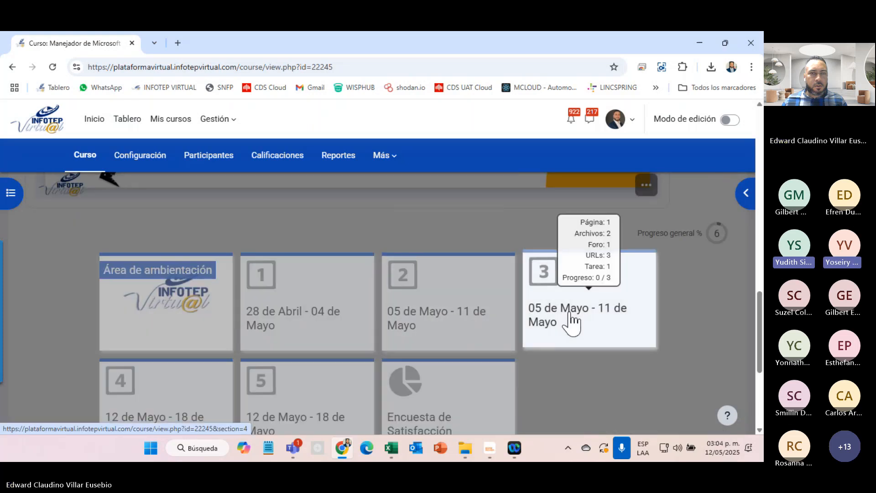
{"action": "left_click", "coordinate": [565, 327]}
{"action": "scroll", "coordinate": [561, 337], "scroll_direction": "down", "scroll_amount": 5}
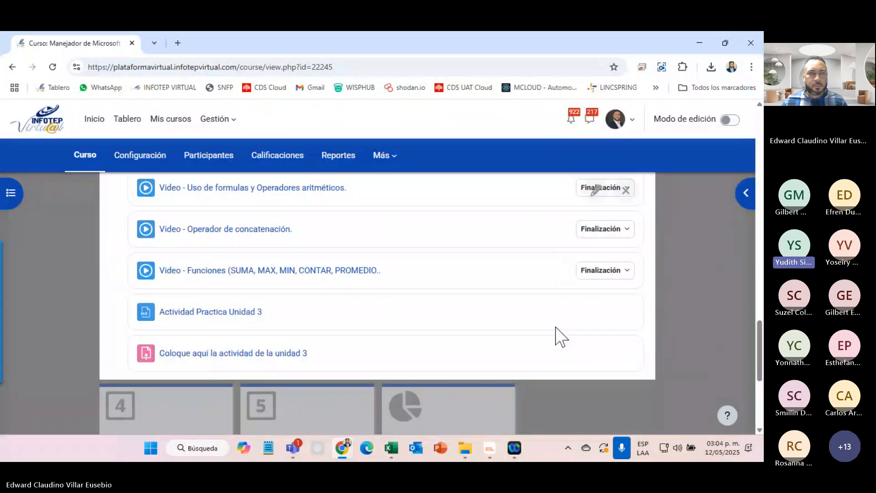
{"action": "scroll", "coordinate": [436, 365], "scroll_direction": "up", "scroll_amount": 9}
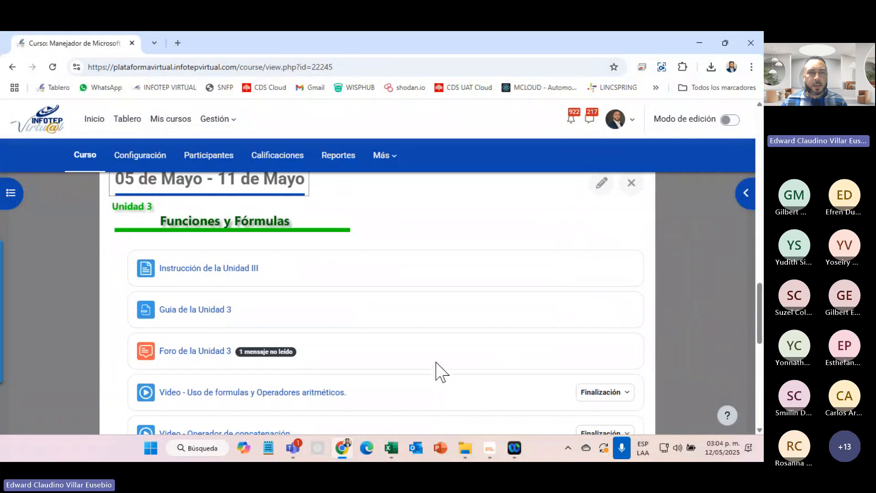
- Open the Unidad 2 section, Manejo Rápido de Información, and look over its activities
{"action": "left_click", "coordinate": [456, 332]}
{"action": "scroll", "coordinate": [442, 333], "scroll_direction": "down", "scroll_amount": 5}
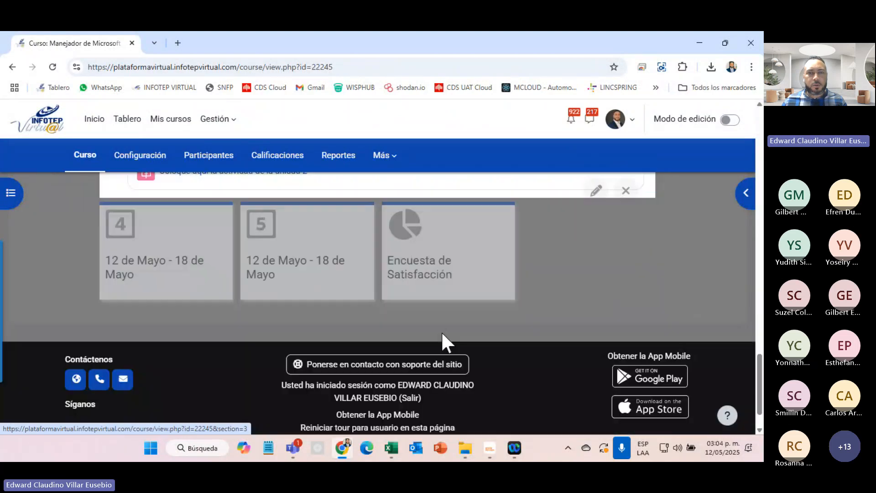
{"action": "scroll", "coordinate": [442, 330], "scroll_direction": "up", "scroll_amount": 10}
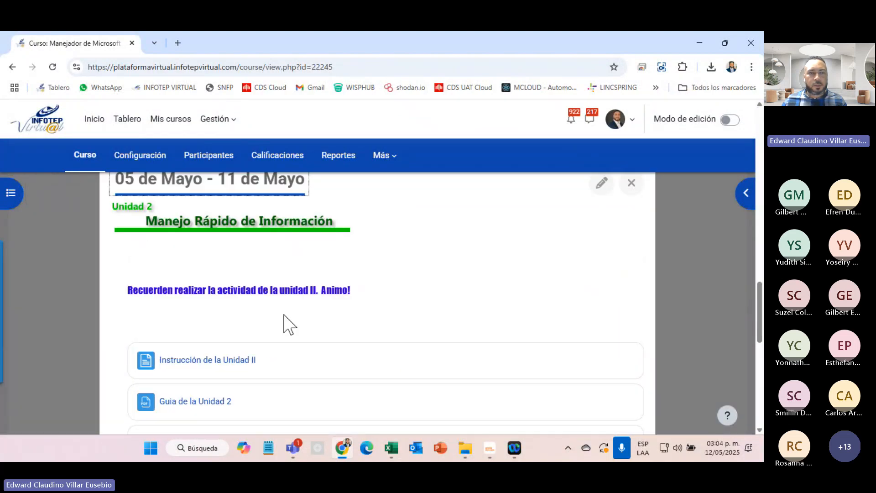
- Open the Unidad 1 section, Conceptos Básicos, and look over its activities and recorded meetings
{"action": "scroll", "coordinate": [274, 319], "scroll_direction": "down", "scroll_amount": 1}
{"action": "scroll", "coordinate": [273, 318], "scroll_direction": "up", "scroll_amount": 5}
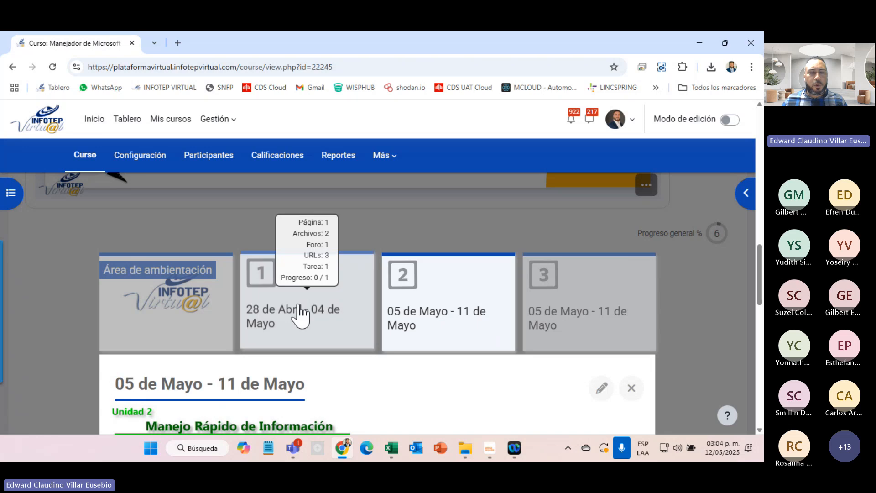
{"action": "left_click", "coordinate": [318, 315]}
{"action": "scroll", "coordinate": [307, 338], "scroll_direction": "down", "scroll_amount": 5}
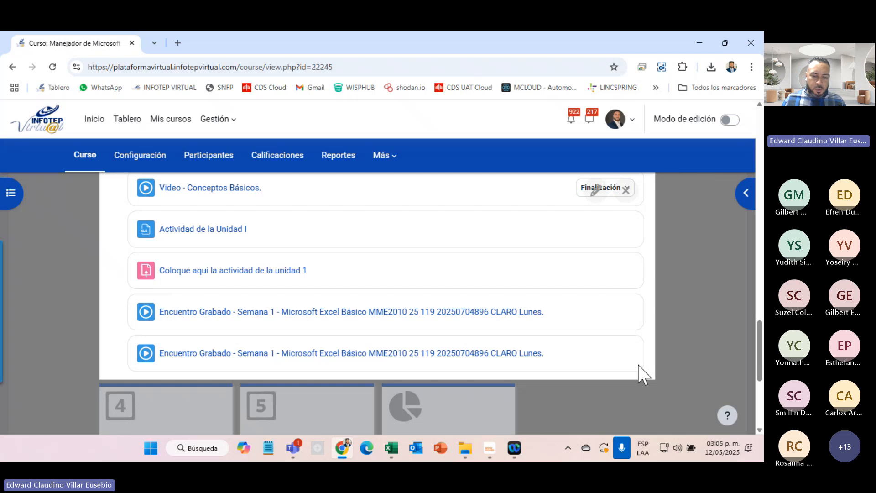
{"action": "scroll", "coordinate": [240, 273], "scroll_direction": "up", "scroll_amount": 15}
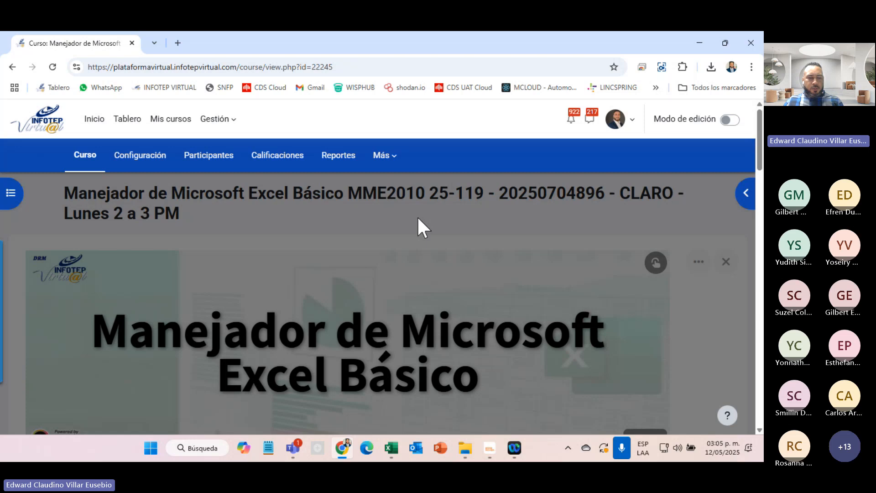
{"action": "scroll", "coordinate": [197, 259], "scroll_direction": "down", "scroll_amount": 10}
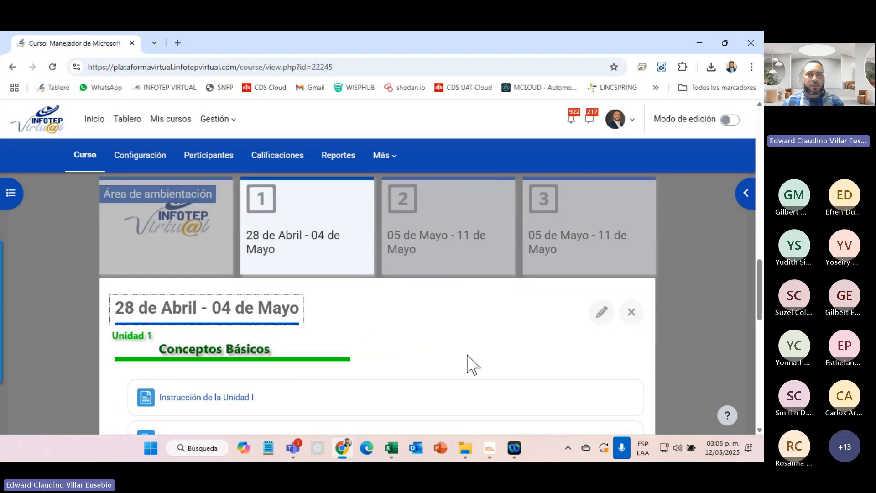
- Reopen the Unidad 2 section to look over its activities, and open section 5, 12 de Mayo - 18 de Mayo
{"action": "left_click", "coordinate": [466, 251]}
{"action": "scroll", "coordinate": [452, 255], "scroll_direction": "down", "scroll_amount": 3}
{"action": "scroll", "coordinate": [319, 336], "scroll_direction": "down", "scroll_amount": 8}
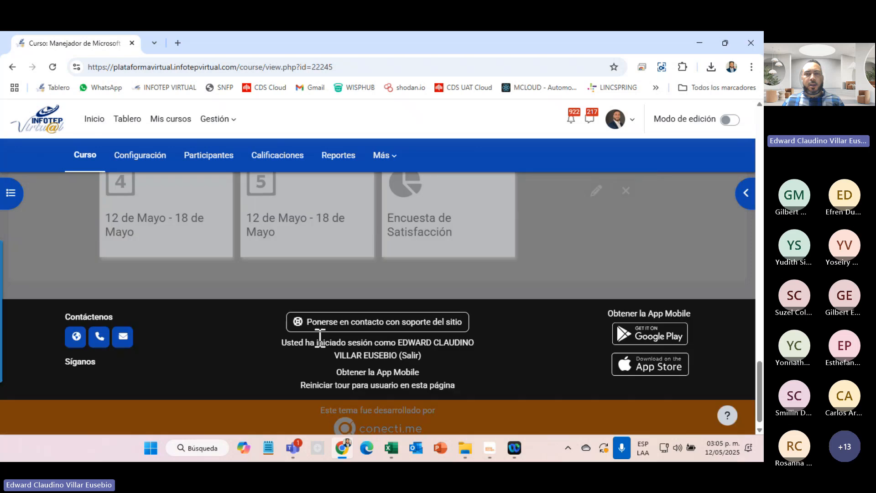
{"action": "scroll", "coordinate": [322, 342], "scroll_direction": "up", "scroll_amount": 4}
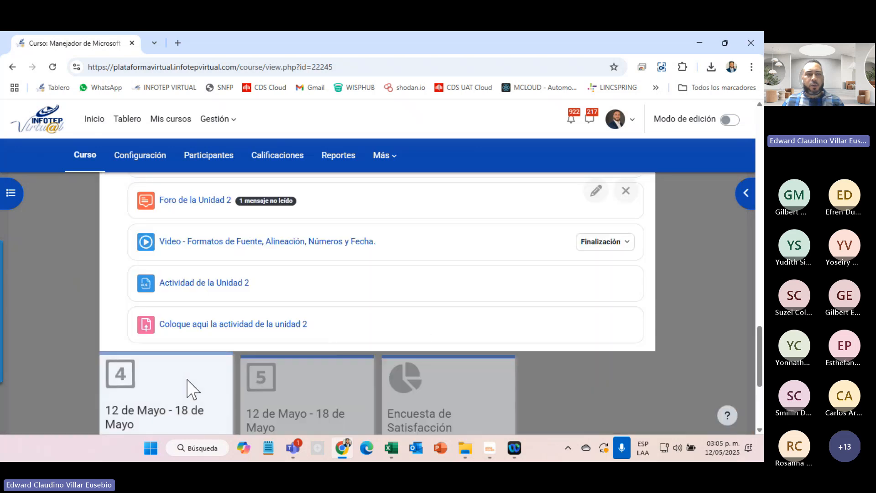
{"action": "scroll", "coordinate": [190, 385], "scroll_direction": "down", "scroll_amount": 4}
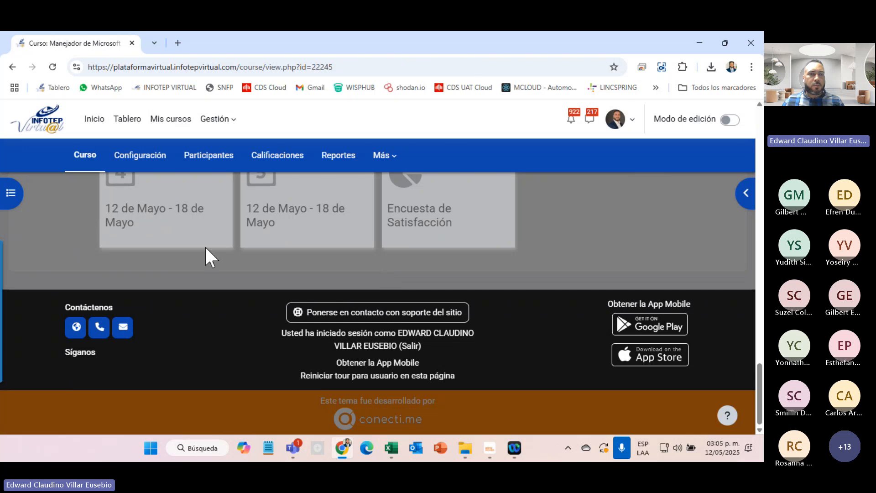
{"action": "left_click", "coordinate": [306, 235]}
{"action": "scroll", "coordinate": [289, 351], "scroll_direction": "down", "scroll_amount": 10}
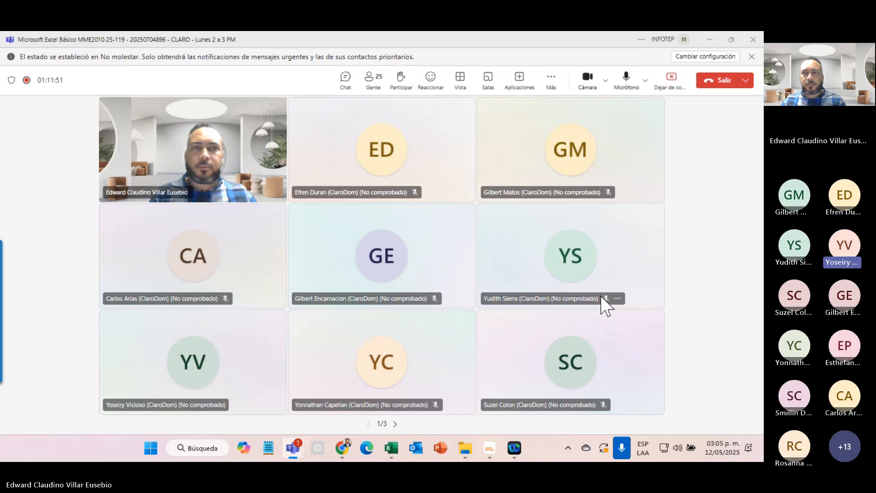
- Switch to the Teams meeting, show its participants list, and check the May 2025 system calendar before closing it
{"action": "left_click", "coordinate": [373, 84]}
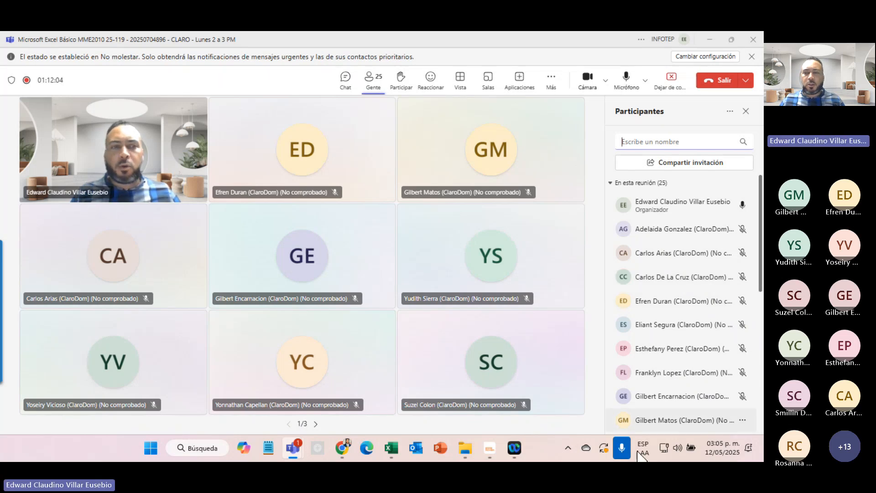
{"action": "left_click", "coordinate": [722, 447]}
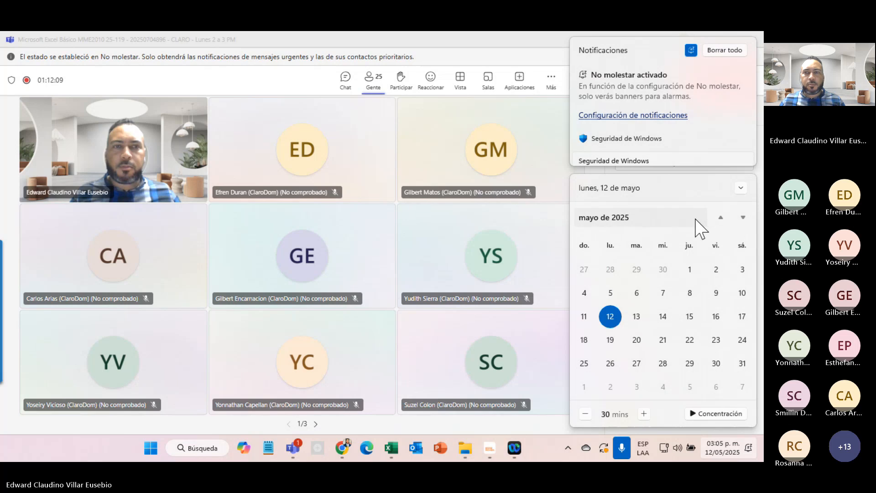
{"action": "left_click", "coordinate": [268, 42]}
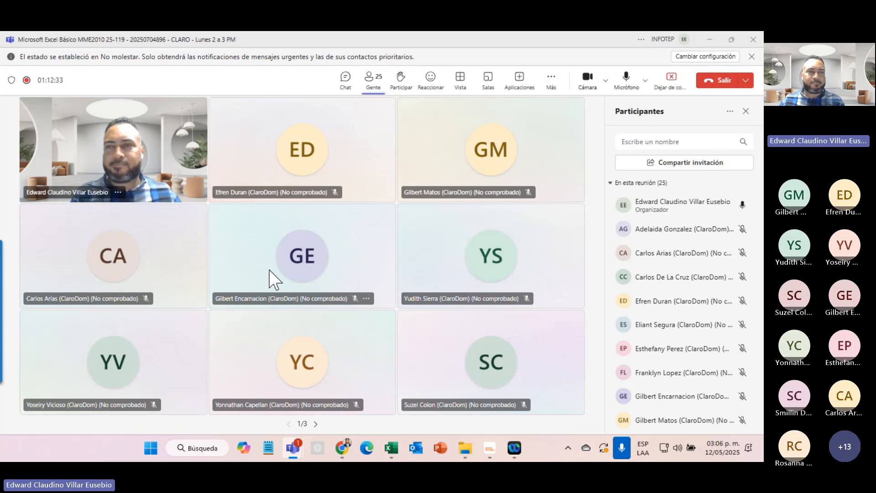
- Turn off the camera, mute the microphone, and stop sharing the screen in the Teams meeting
{"action": "left_click", "coordinate": [588, 87]}
{"action": "left_click", "coordinate": [626, 79]}
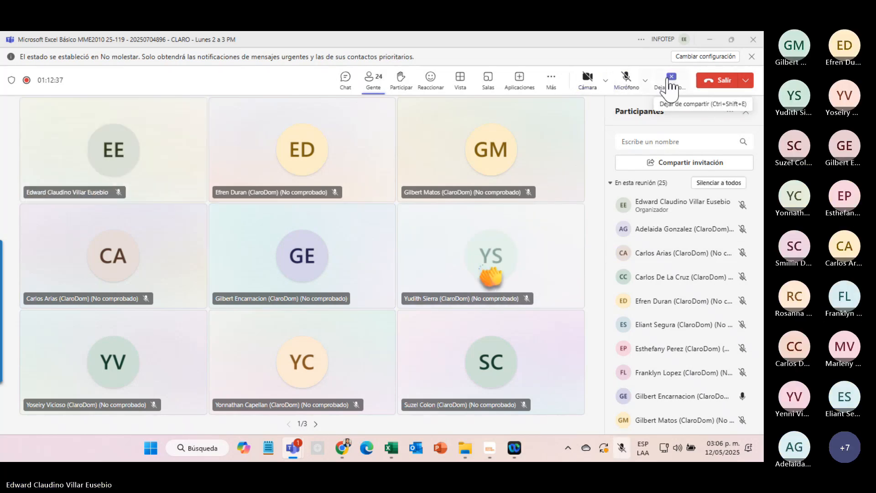
{"action": "left_click", "coordinate": [672, 78]}
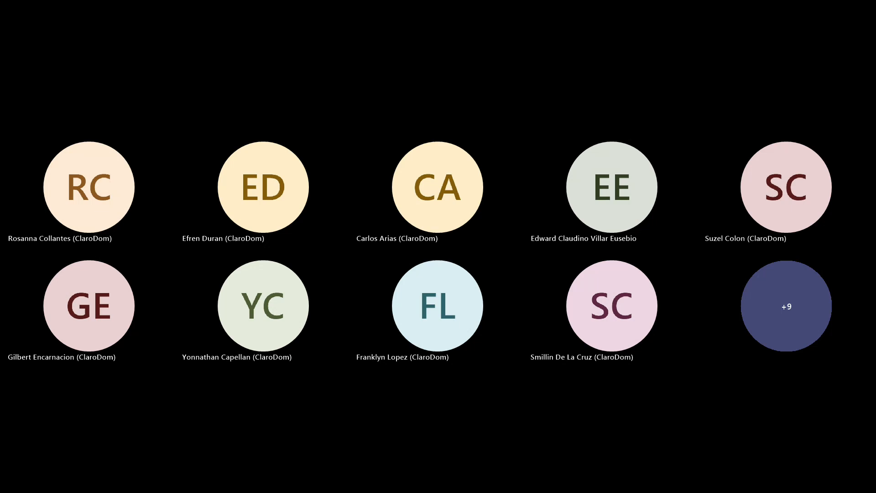